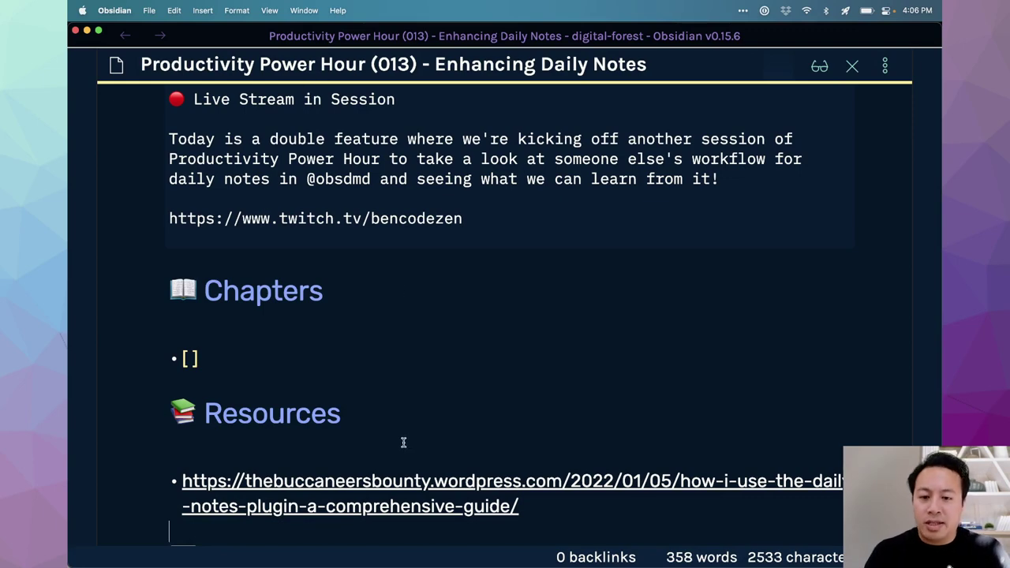
Step: Open the Daily Notes guide, search for the author's Obsidian Roundup page, and copy its URL
left_click(408, 503)
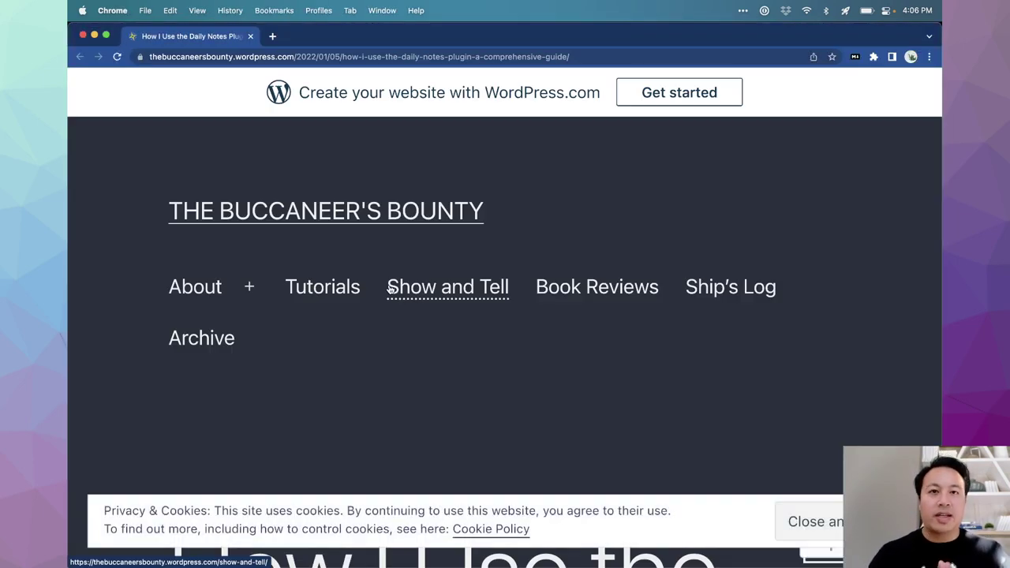
key("super+t")
type("ele")
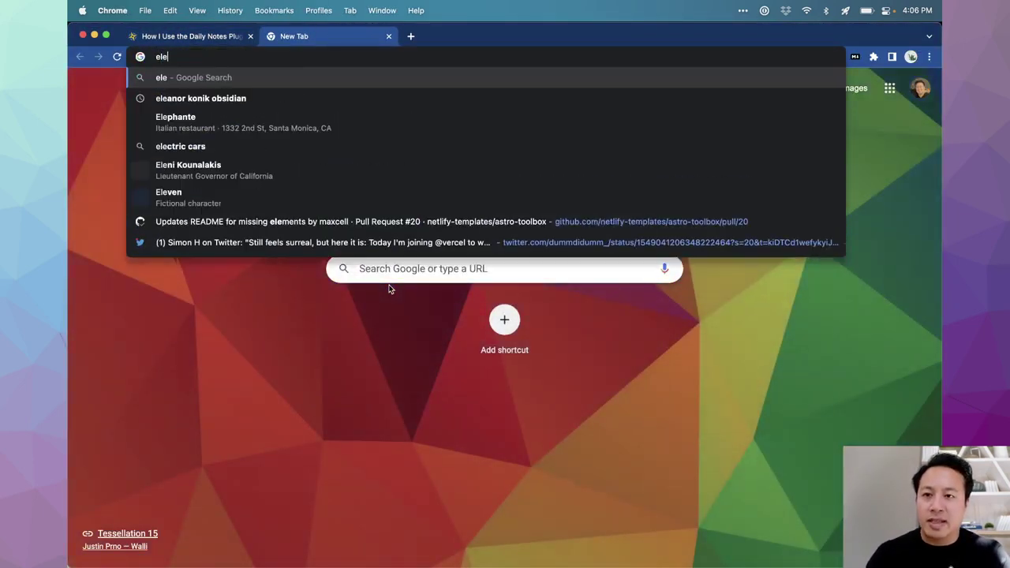
type("anor konik ob")
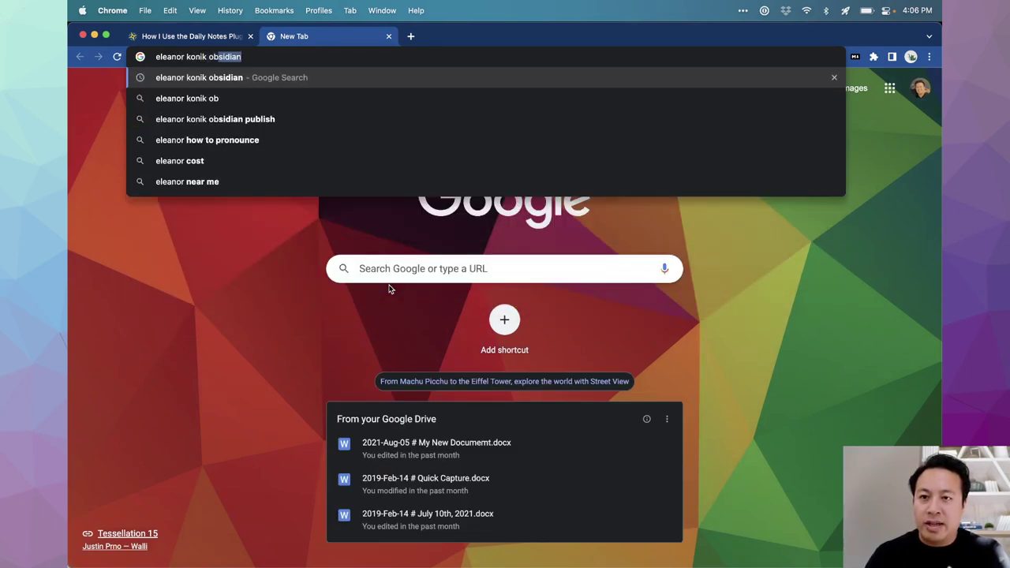
key("Return")
left_click(329, 292)
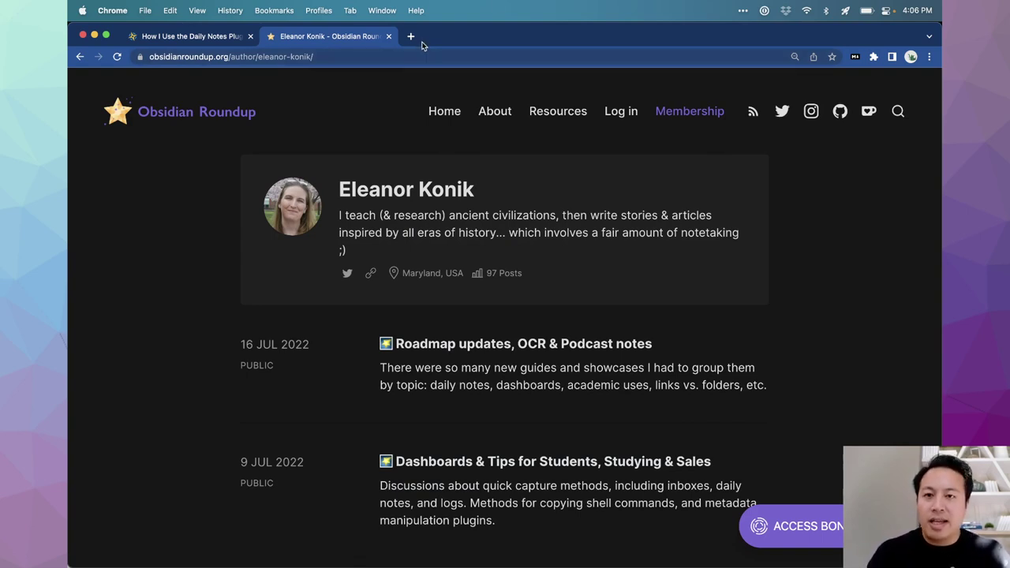
left_click(397, 57)
key("super+c")
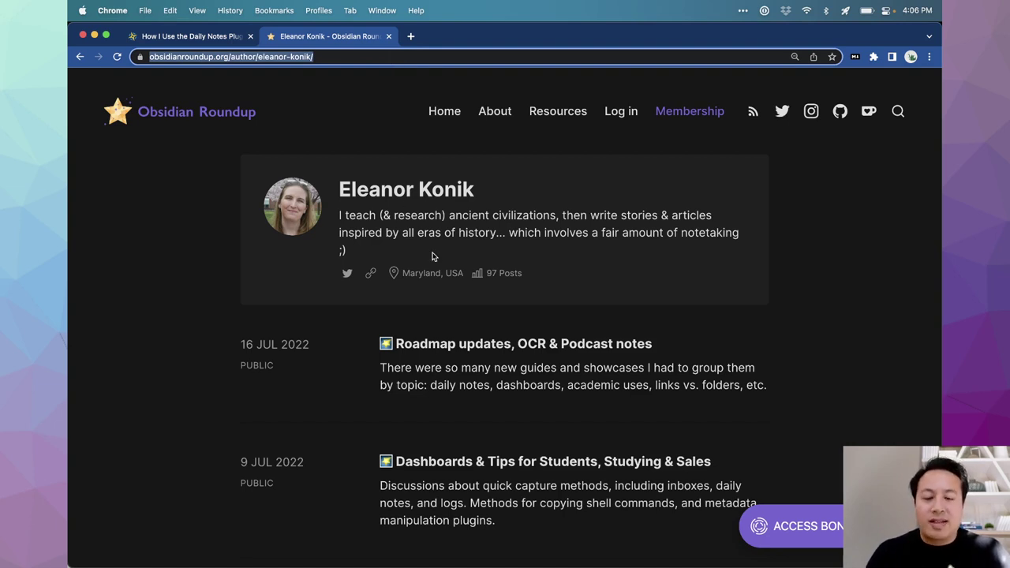
Step: Paste the Roundup URL as its own Resources bullet in Obsidian, then close that browser tab
key("super+Tab")
scroll(410, 320, "down", 1)
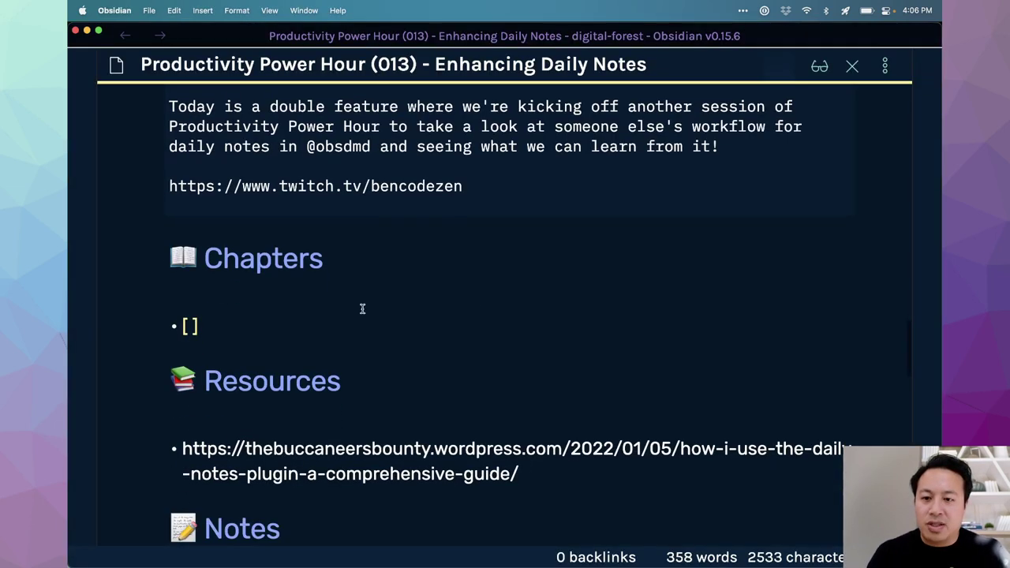
scroll(474, 316, "down", 4)
left_click(589, 313)
key("super+v")
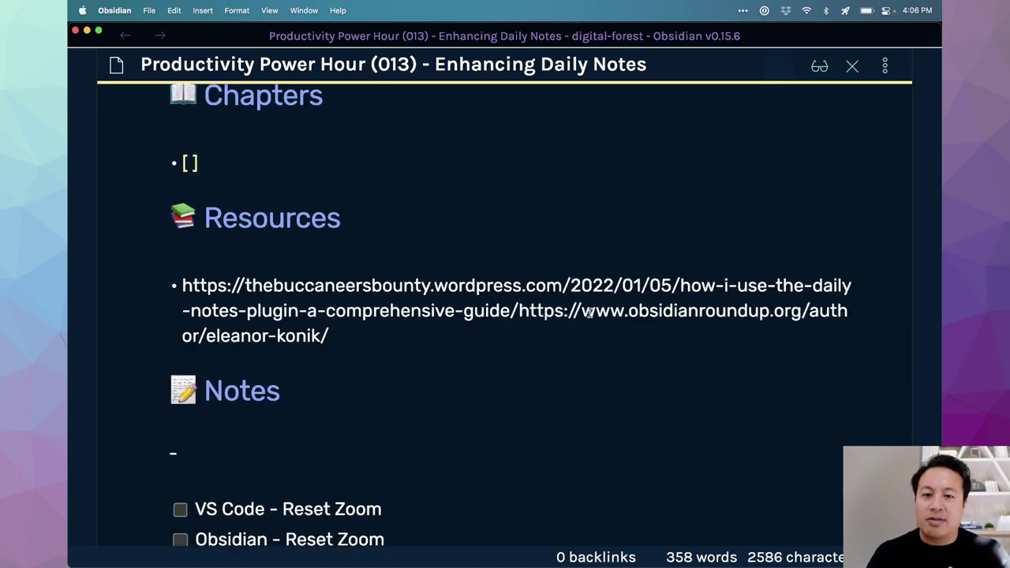
left_click(519, 311)
key("Return")
key("super+Tab")
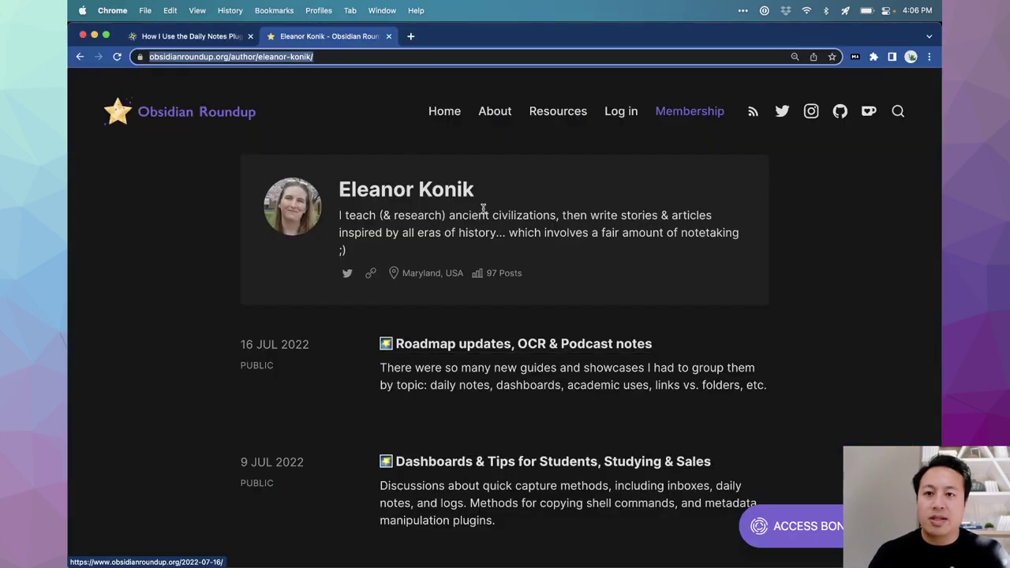
key("super+w")
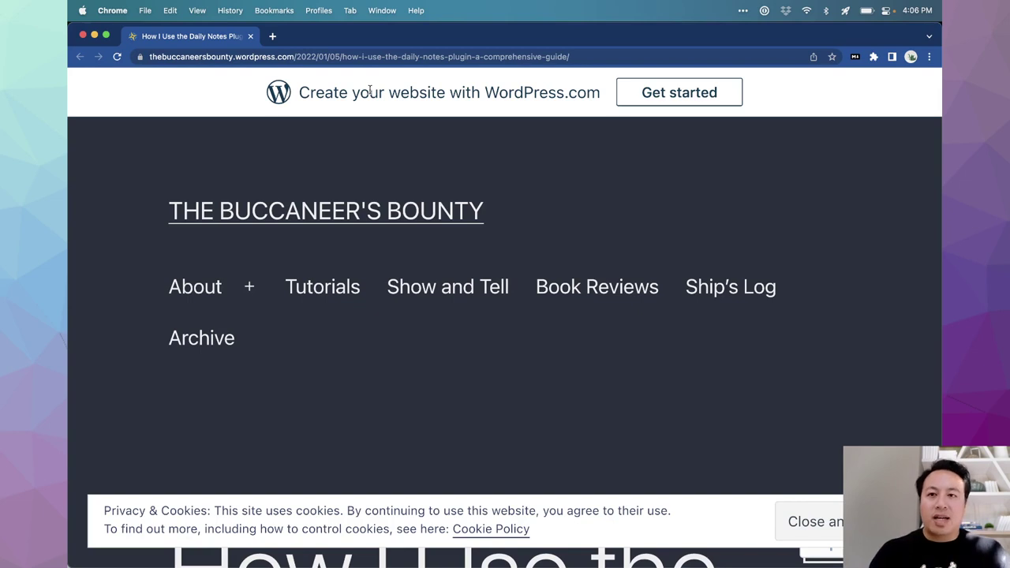
Step: Dismiss the blog's cookie notice, zoom the page out two steps, and skim the guide post
left_click(798, 521)
scroll(793, 480, "down", 1)
scroll(793, 479, "down", 5)
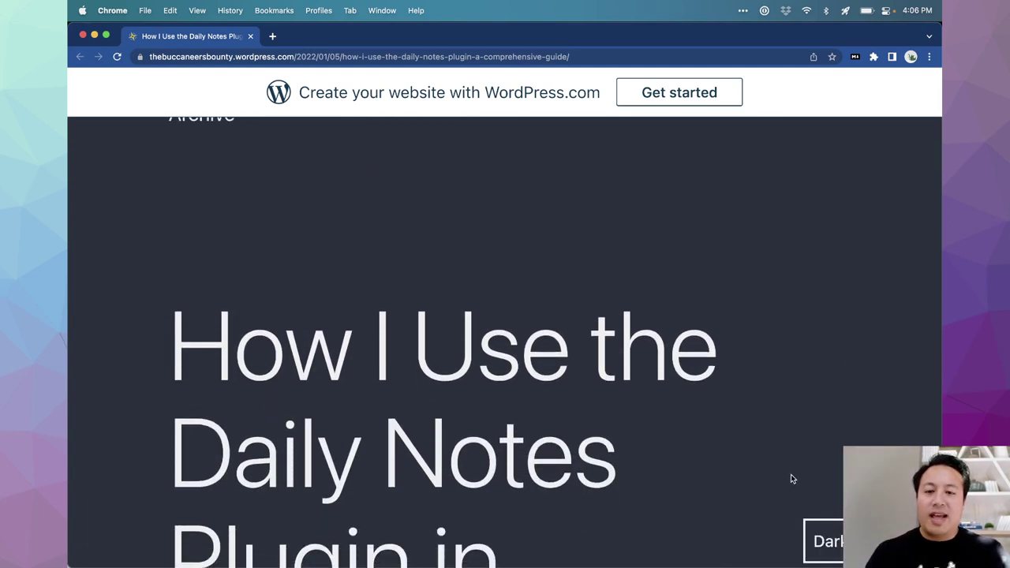
scroll(791, 475, "down", 3)
key("super+minus")
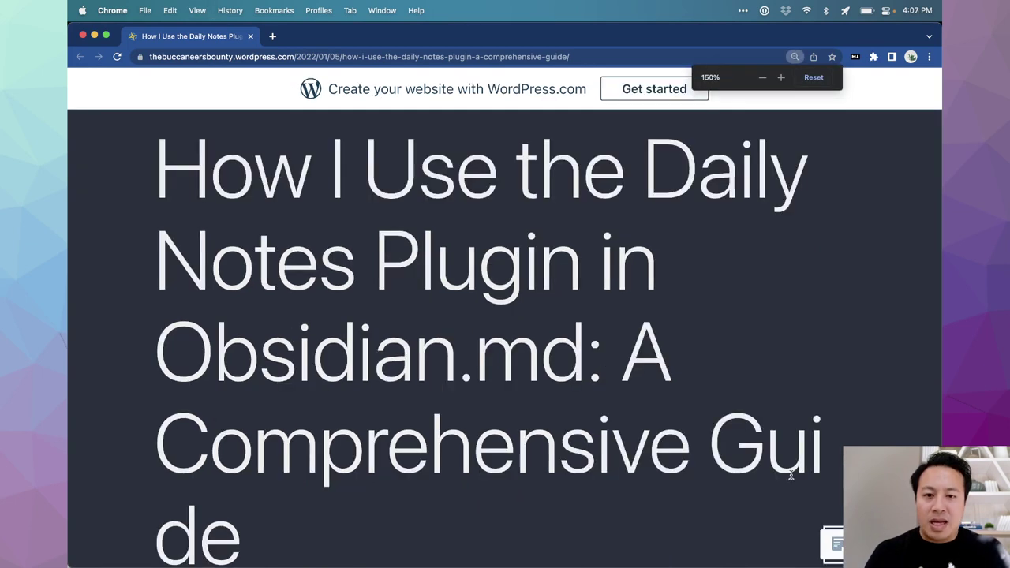
key("super+minus")
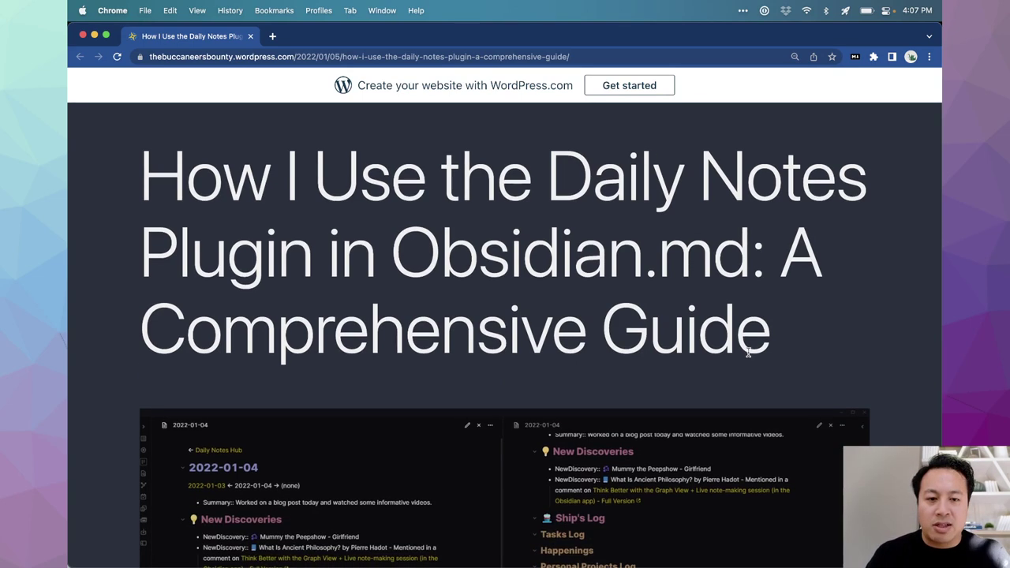
scroll(749, 352, "down", 3)
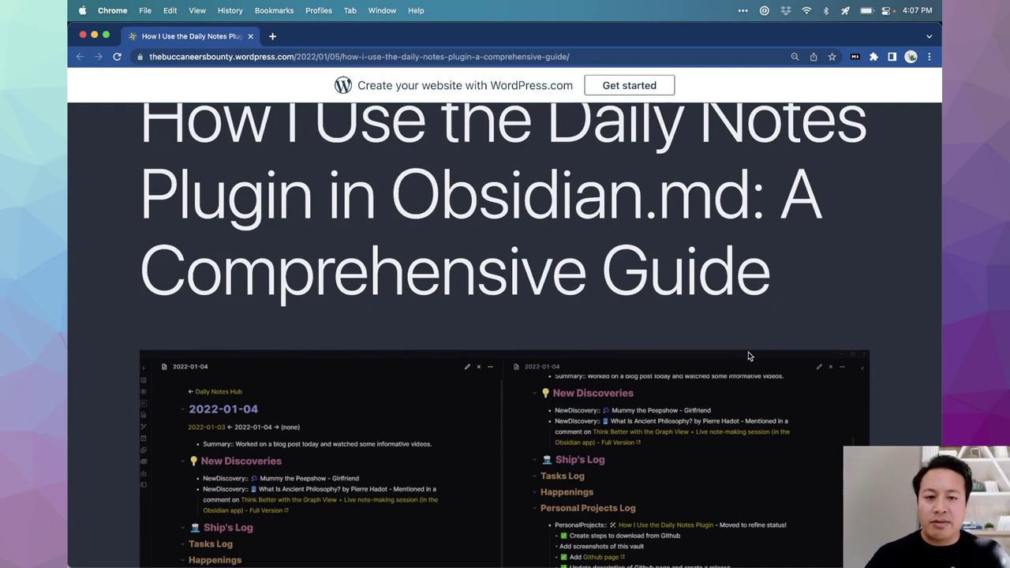
scroll(748, 356, "up", 1)
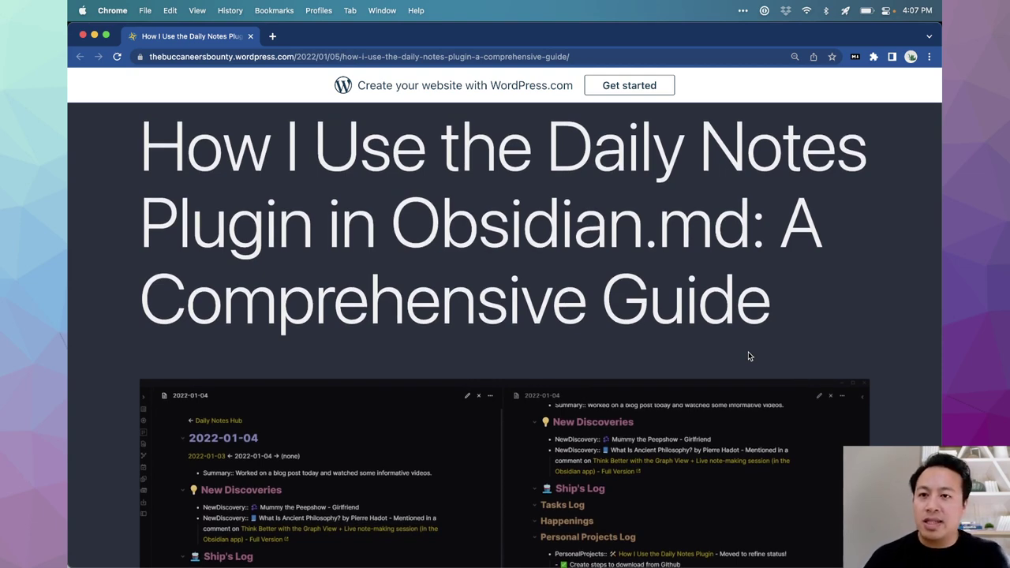
scroll(722, 385, "up", 8)
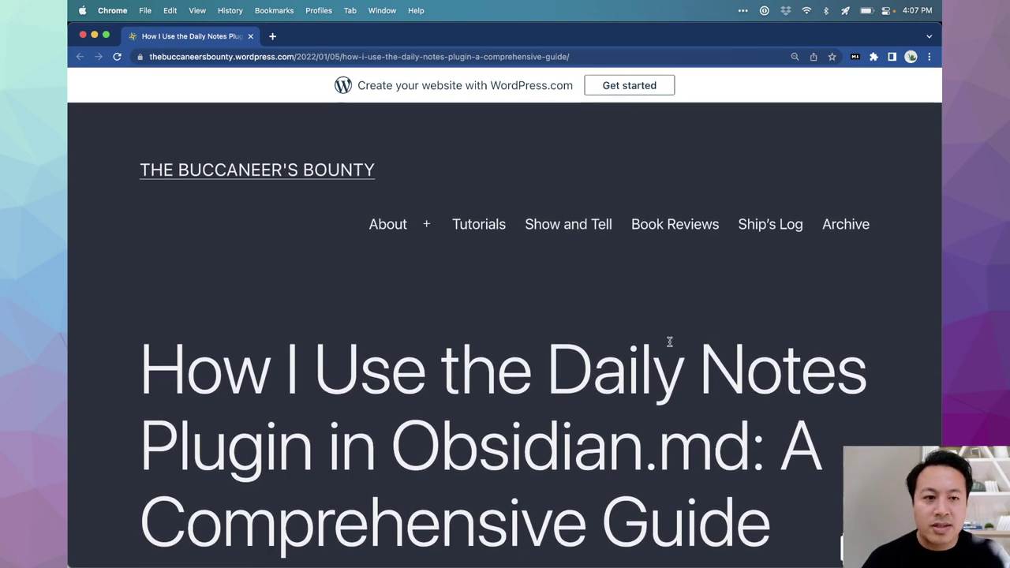
Step: Look over the blog's About page and author section, then return to the guide post
left_click(384, 227)
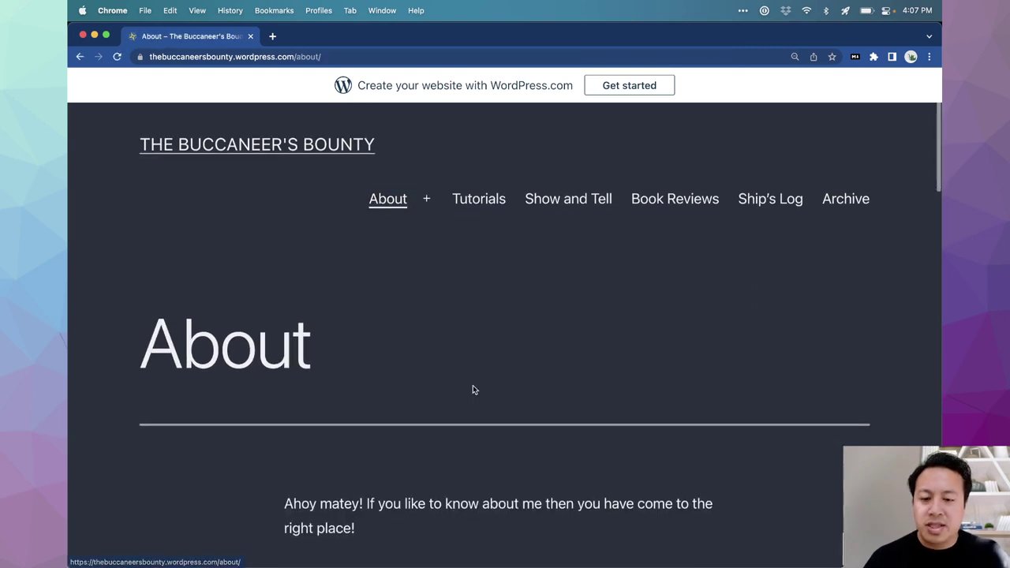
scroll(473, 385, "down", 8)
scroll(473, 390, "down", 10)
scroll(473, 389, "down", 1)
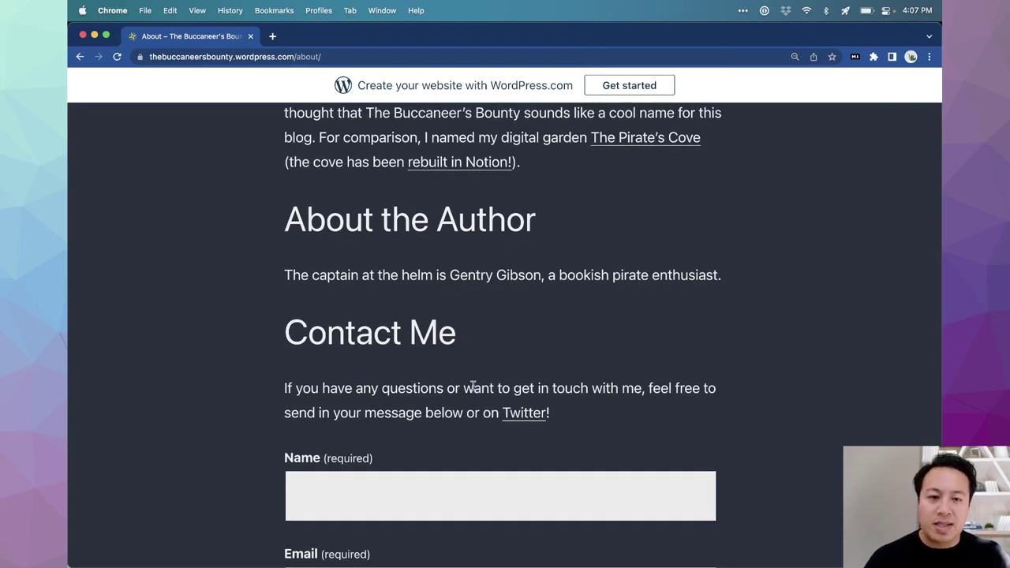
scroll(473, 385, "up", 4)
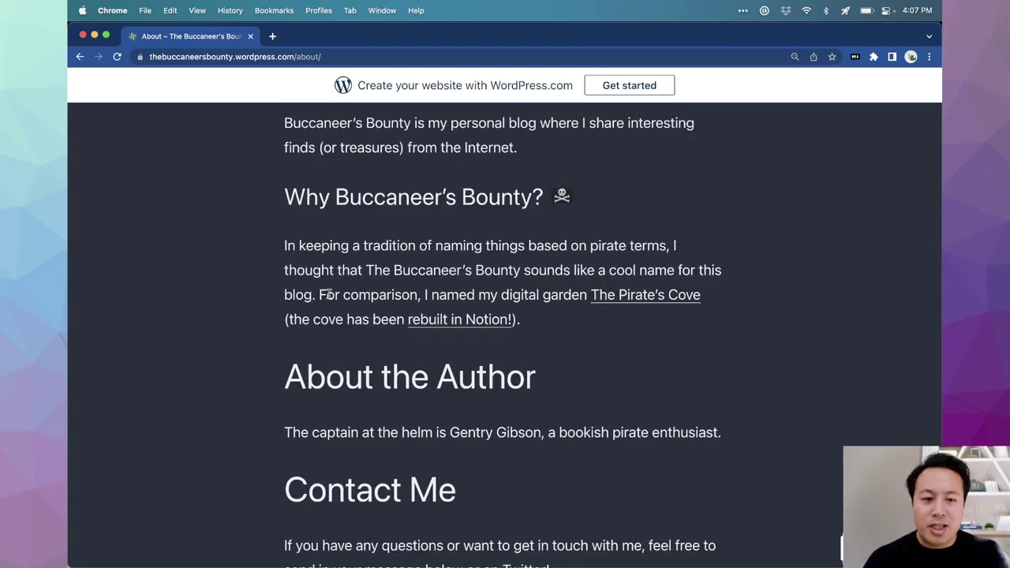
left_click(78, 57)
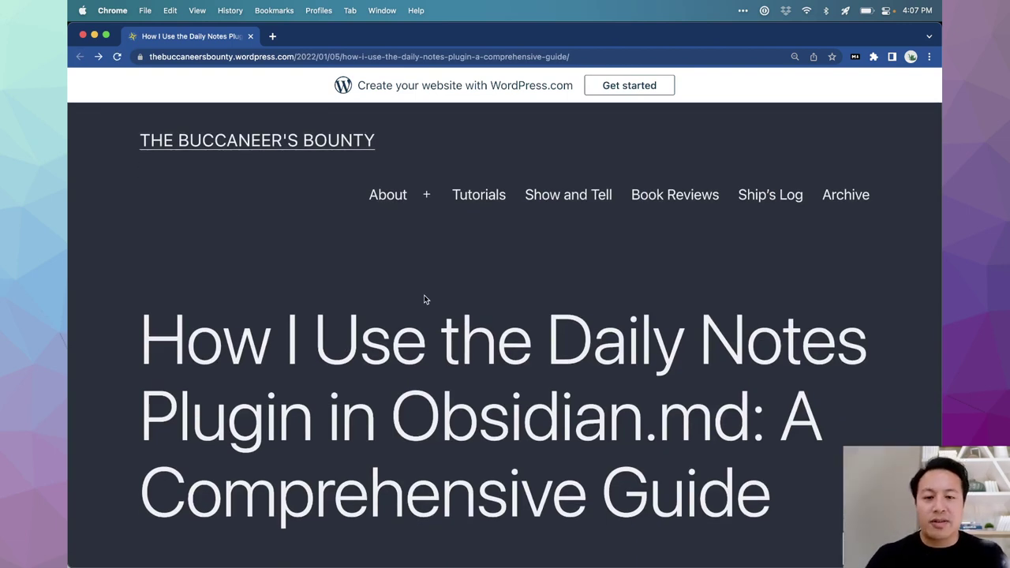
scroll(424, 297, "down", 2)
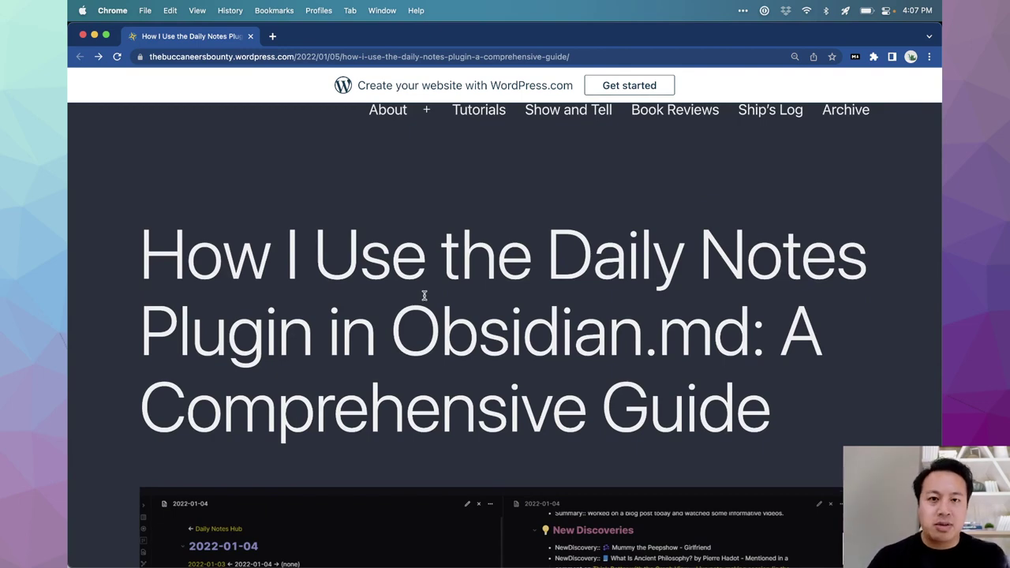
scroll(577, 240, "up", 1)
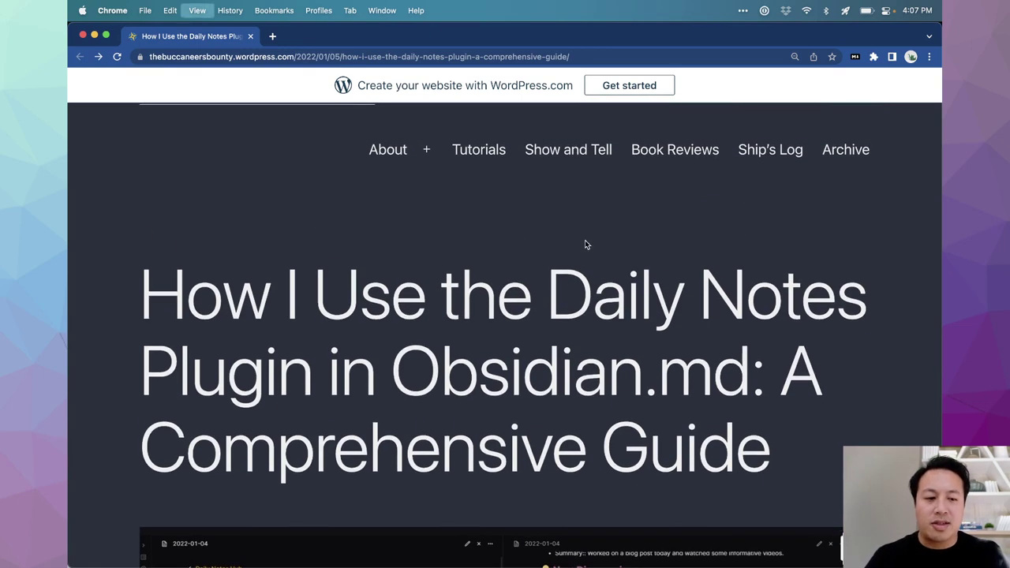
Step: Open DevTools and delete the WordPress sign-up banner element from the page
key("alt+super+i")
left_click(79, 281)
left_click(749, 89)
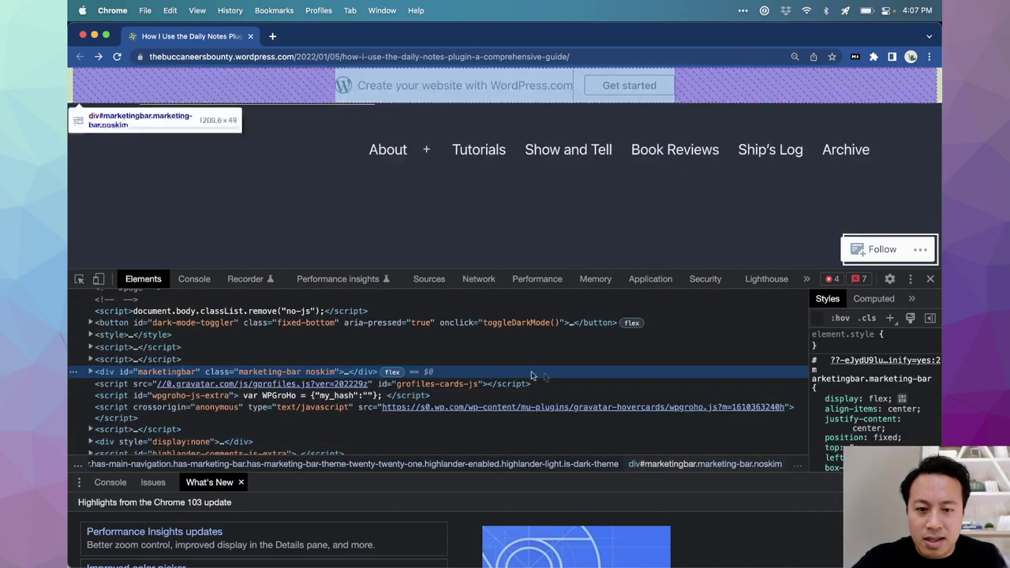
key("Delete")
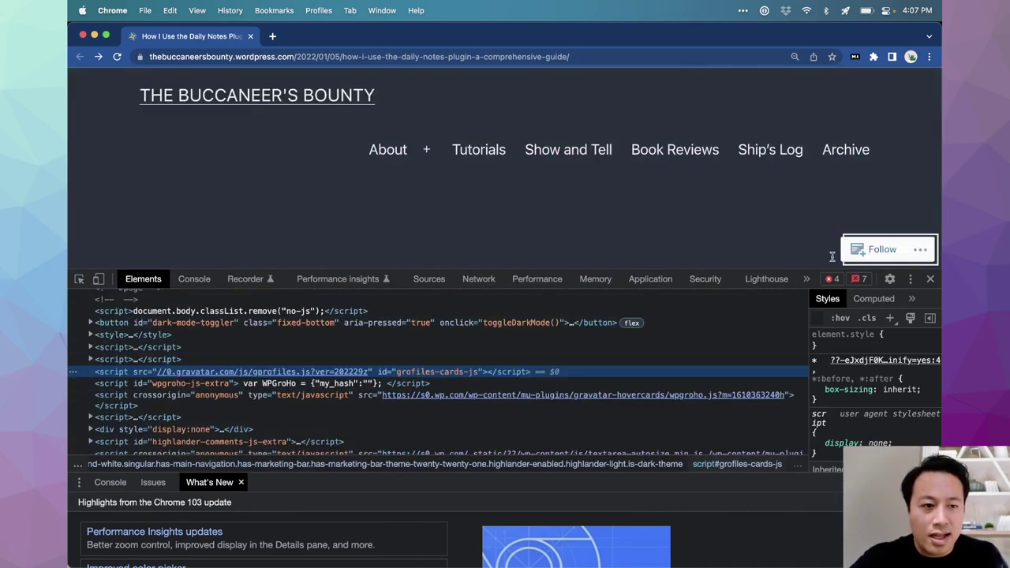
scroll(552, 371, "up", 15)
Step: Delete the Follow box container and the Dark Mode toggle elements with the picker
key("super+shift+c")
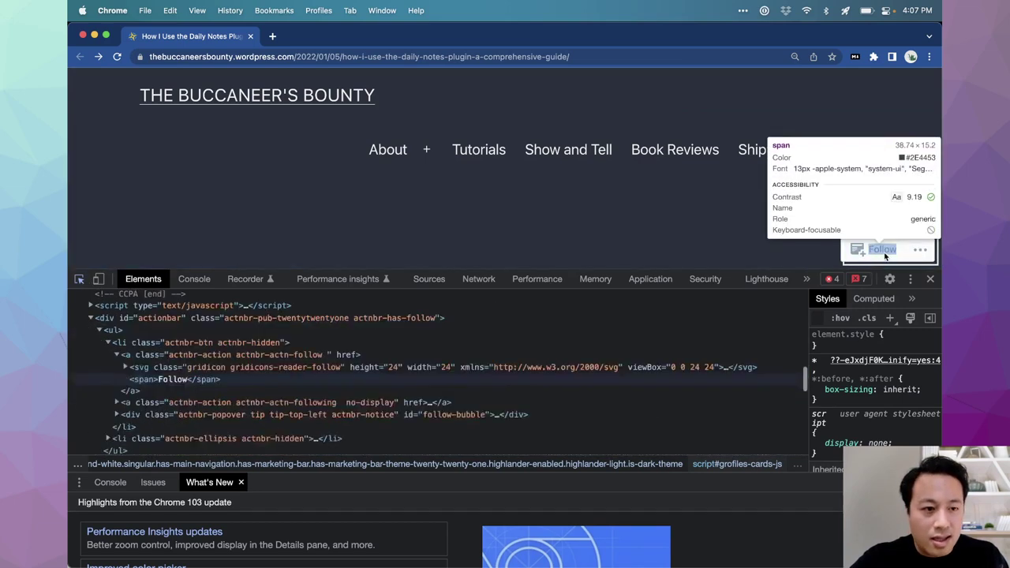
left_click(906, 262)
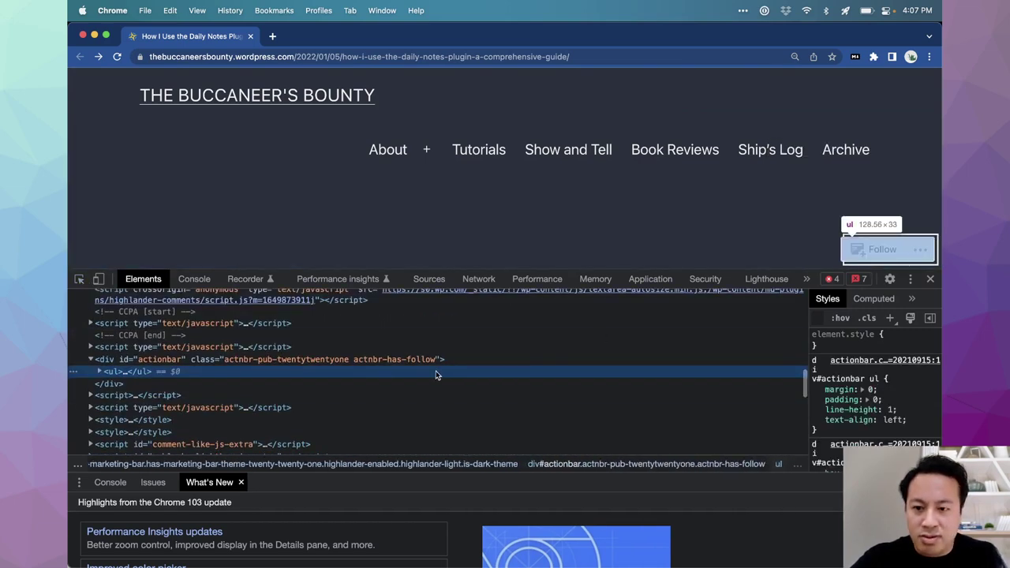
key("Left")
key("Left")
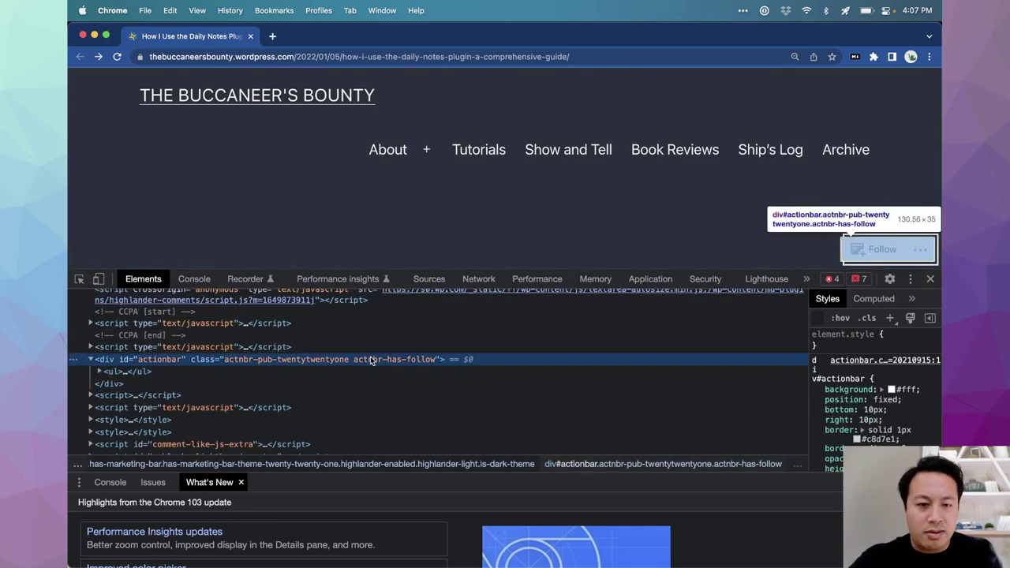
key("Delete")
left_click(79, 279)
left_click(865, 250)
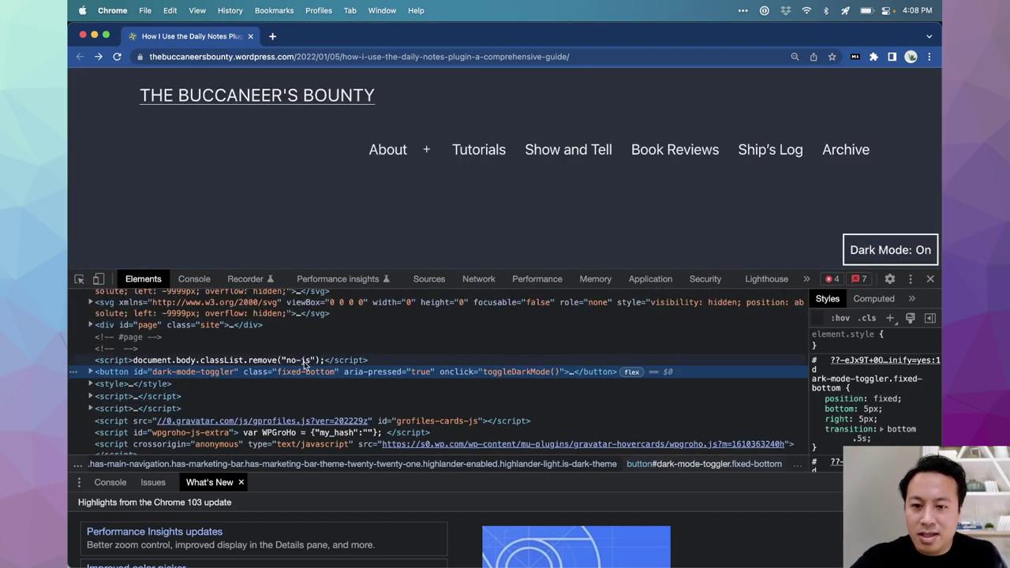
key("Delete")
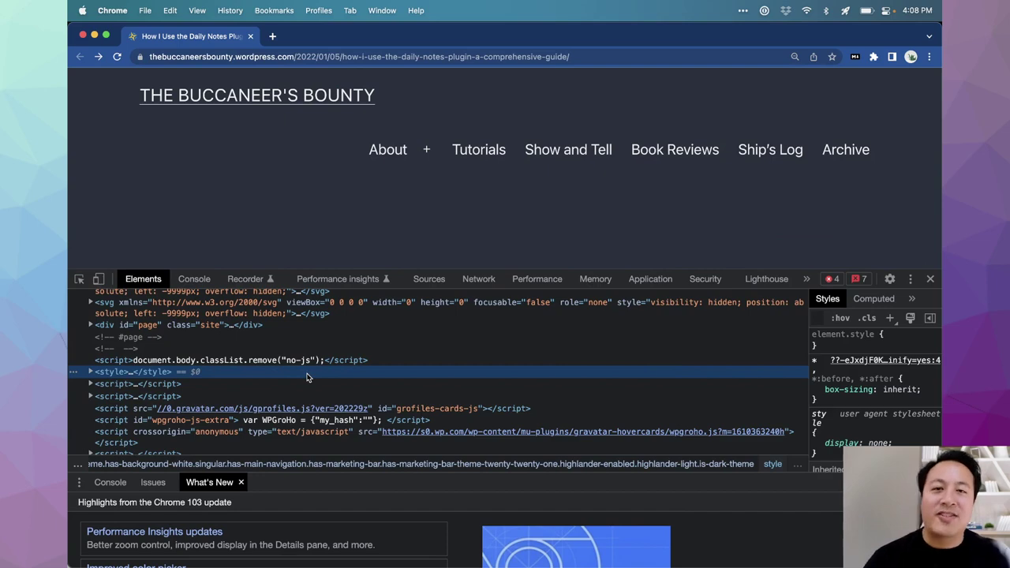
Step: Close DevTools and scroll the guide down to its introduction and Update History list
left_click(932, 279)
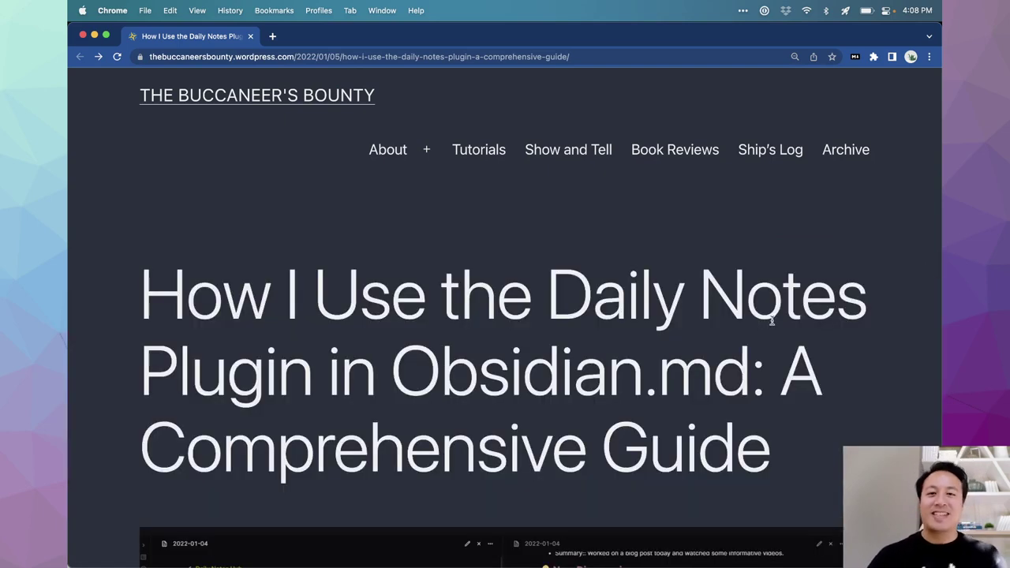
scroll(602, 340, "down", 2)
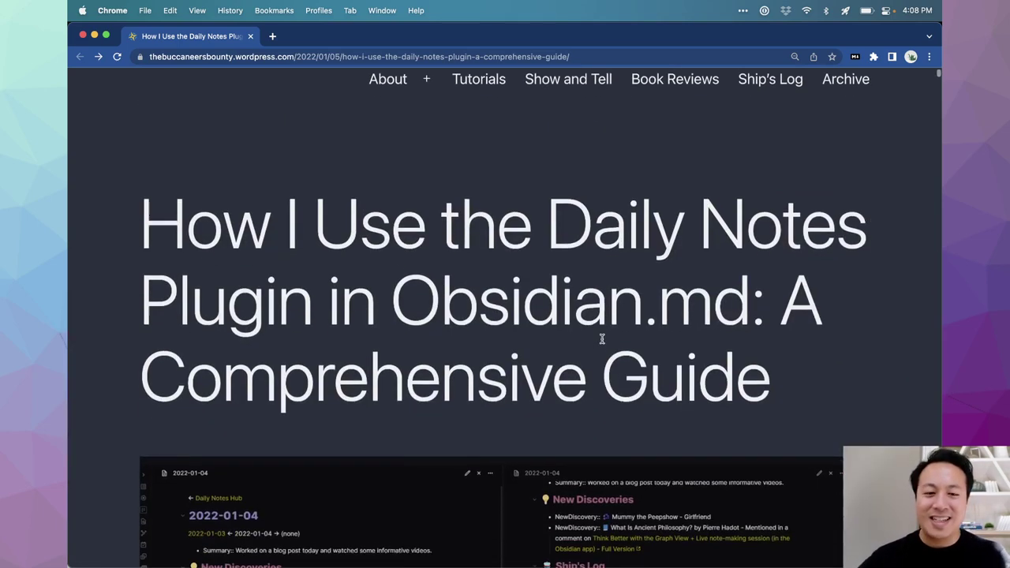
scroll(592, 327, "down", 8)
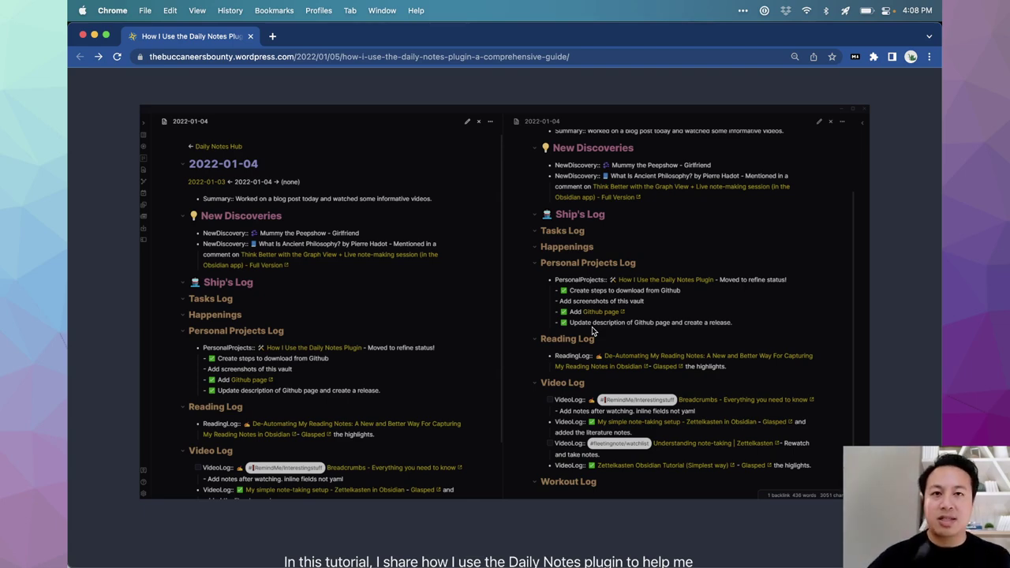
scroll(592, 327, "down", 5)
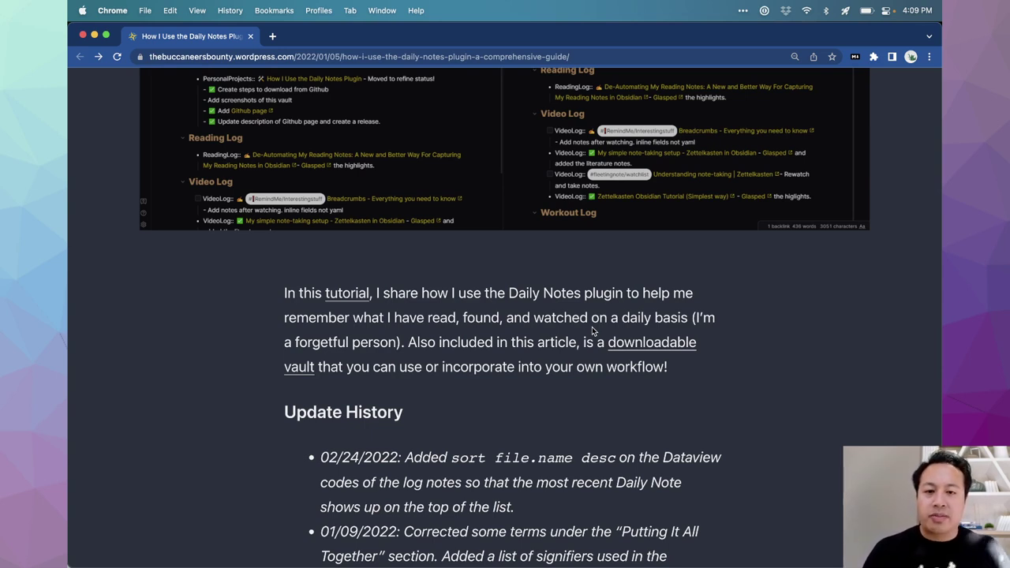
Step: Snap Chrome to the right half of the screen and Obsidian to the left half
key("ctrl+alt+Right")
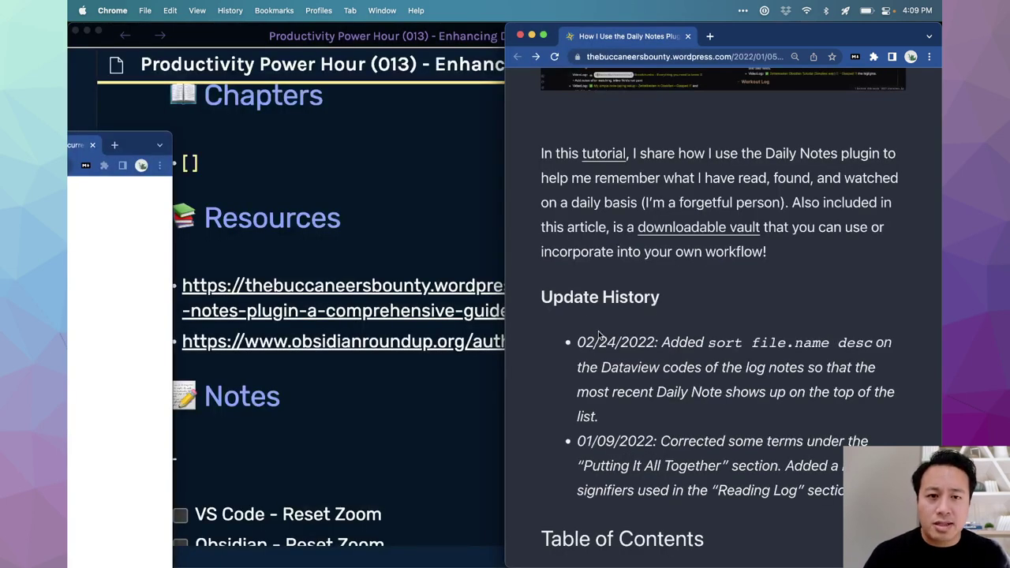
key("super+Tab")
key("ctrl+alt+Left")
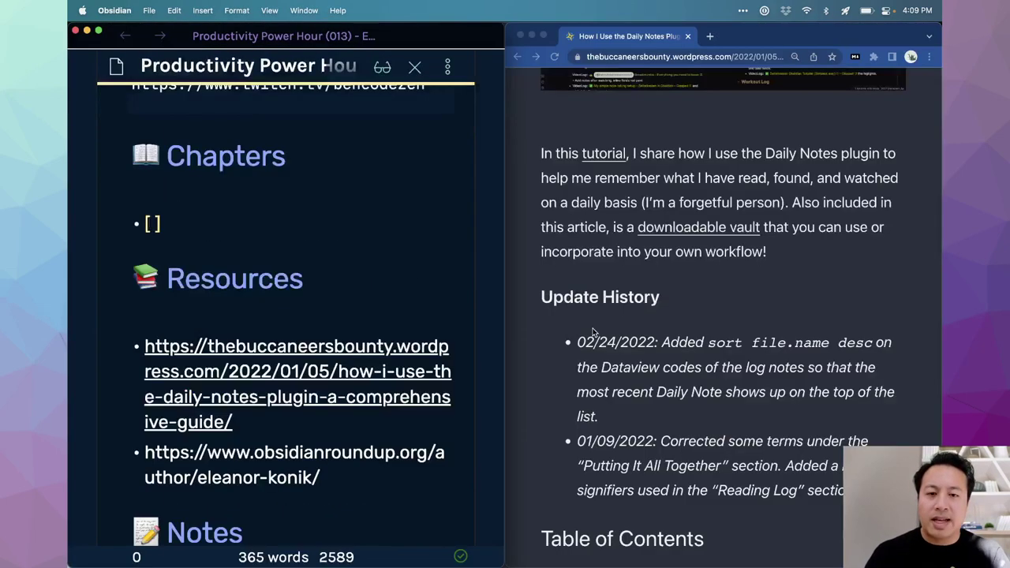
Step: Reset Obsidian's note zoom to the default size and move the cursor under the Notes heading
left_click(366, 266)
key("super+0")
key("super+minus")
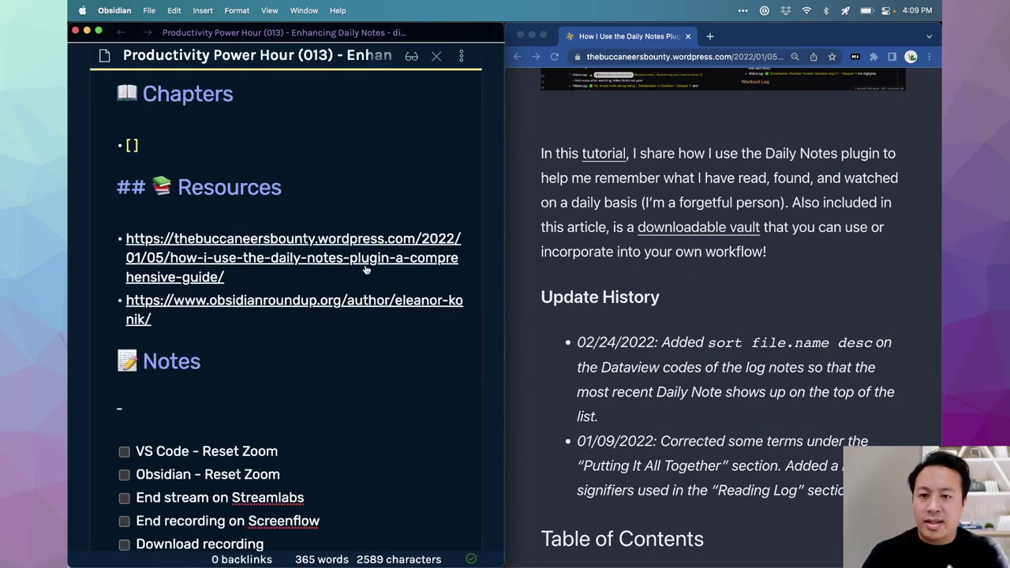
key("super+equal")
left_click(315, 444)
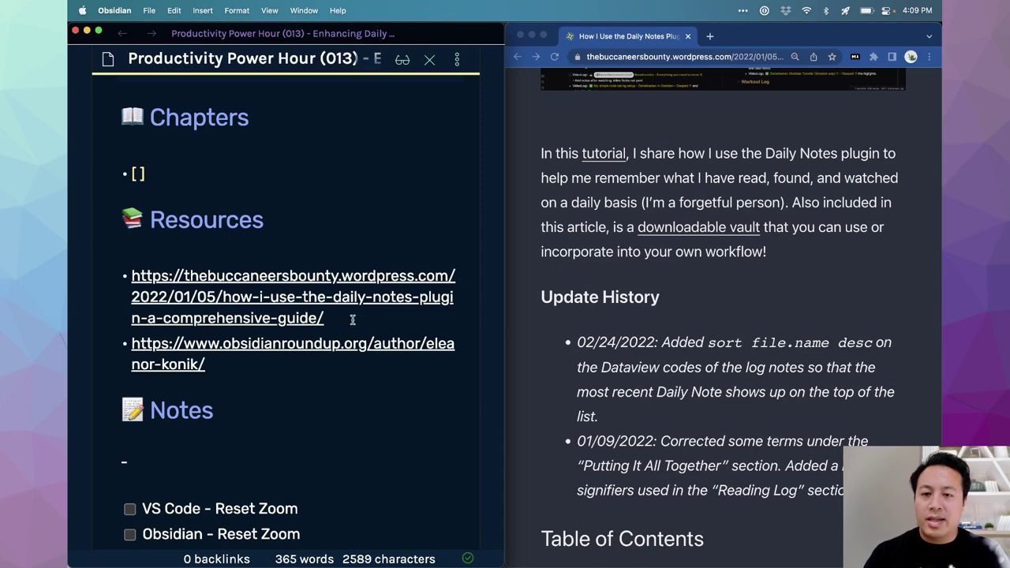
left_click_drag(351, 321, 224, 330)
Step: Start a Notes wiki-link 'How I Use the Daily Notes Plugin' followed by the author's name
left_click(229, 456)
type("[[")
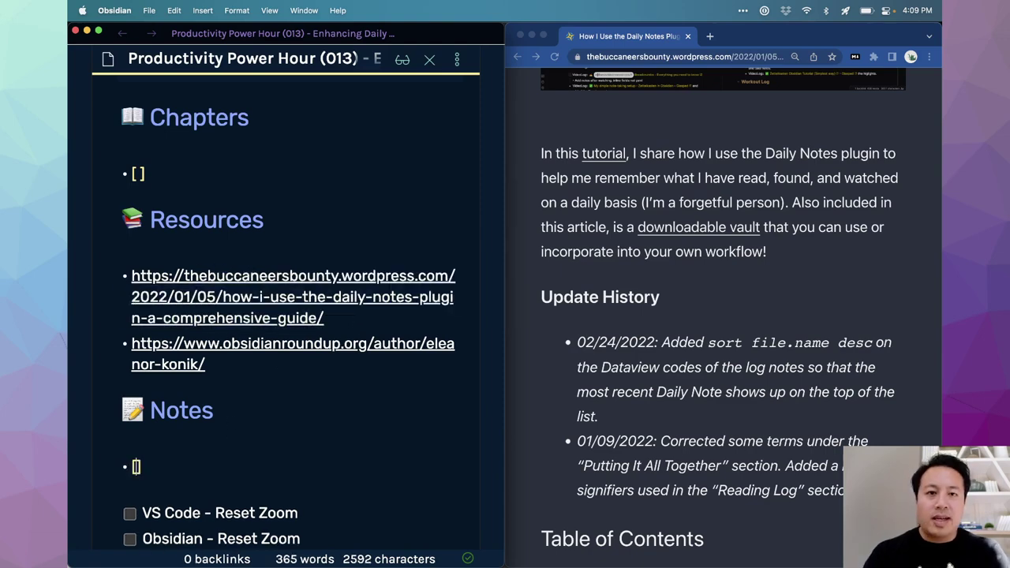
scroll(718, 479, "up", 10)
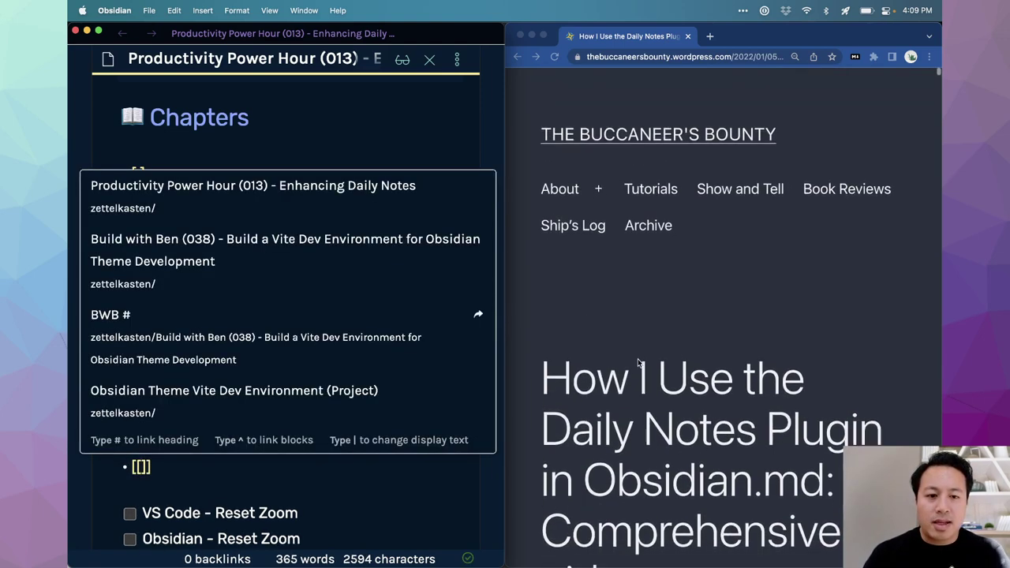
type("Hoiw")
key("BackSpace")
key("BackSpace")
key("BackSpace")
type("w I Use the D")
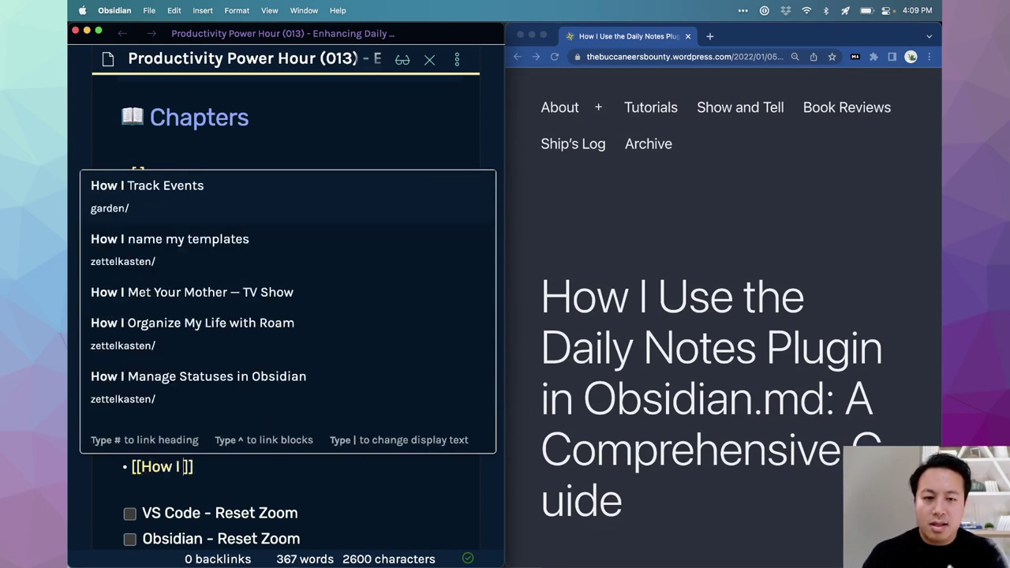
type("aily Notes Plugin ")
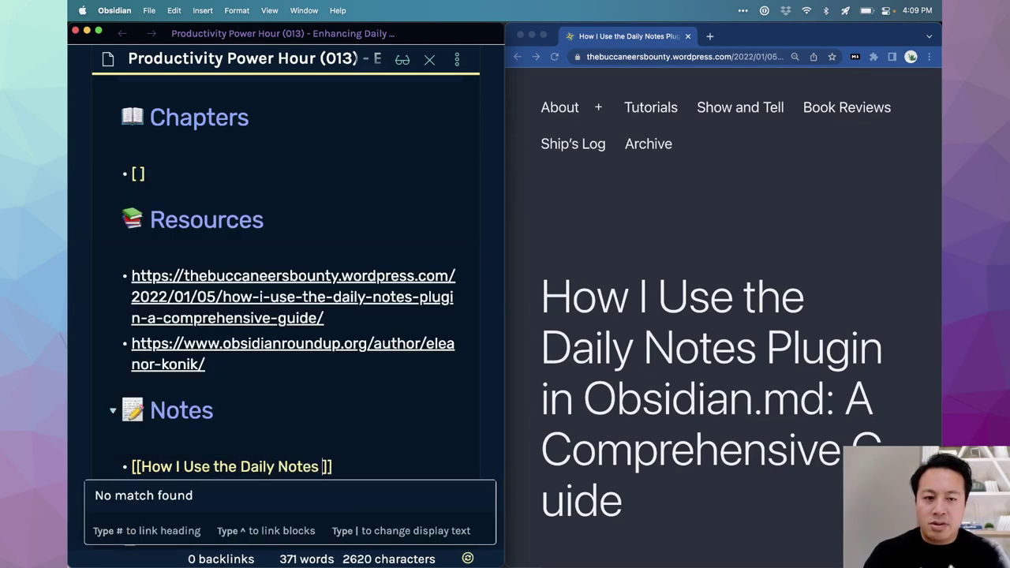
type("by Gentry Gibson")
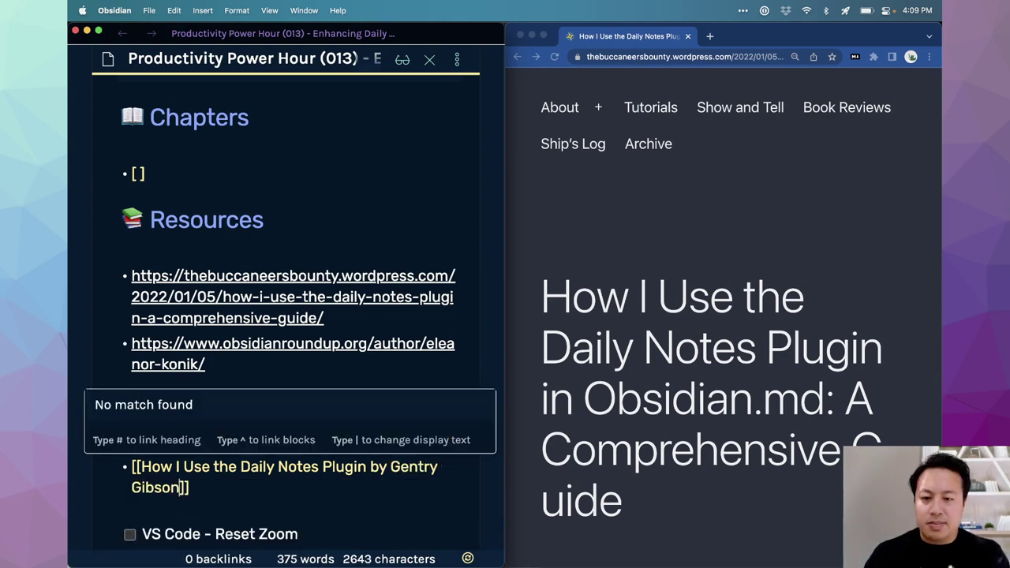
left_click(343, 500)
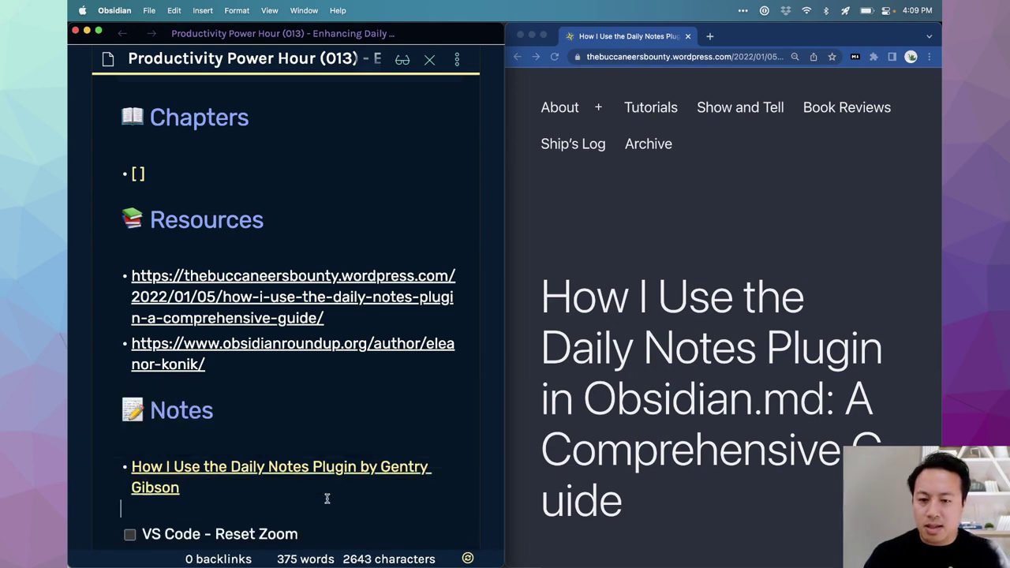
Step: Insert '(Comprehensive Guide)' after 'Plugin' in the link
left_click(216, 450)
left_click(365, 467)
type("(Comprehensive Guide)")
key("Escape")
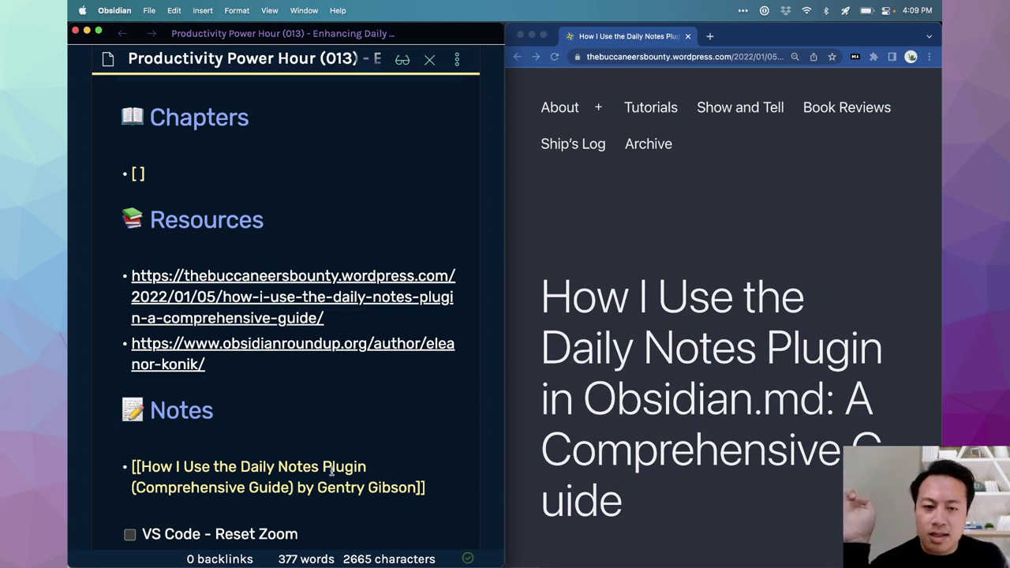
Step: Check the article title in Chrome and add 'in Obsidian' after 'Plugin' in the link
scroll(535, 427, "down", 1)
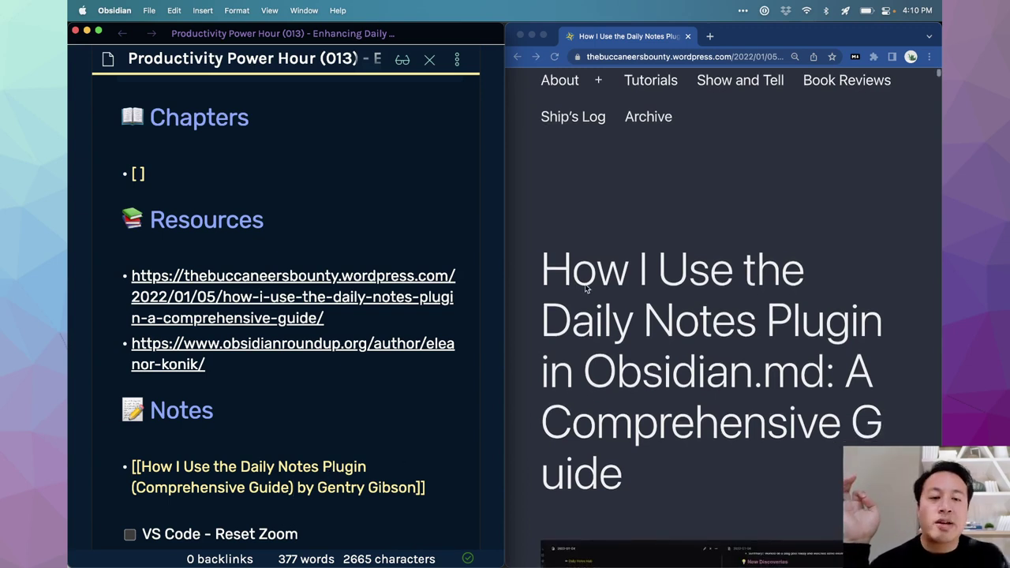
left_click(659, 427)
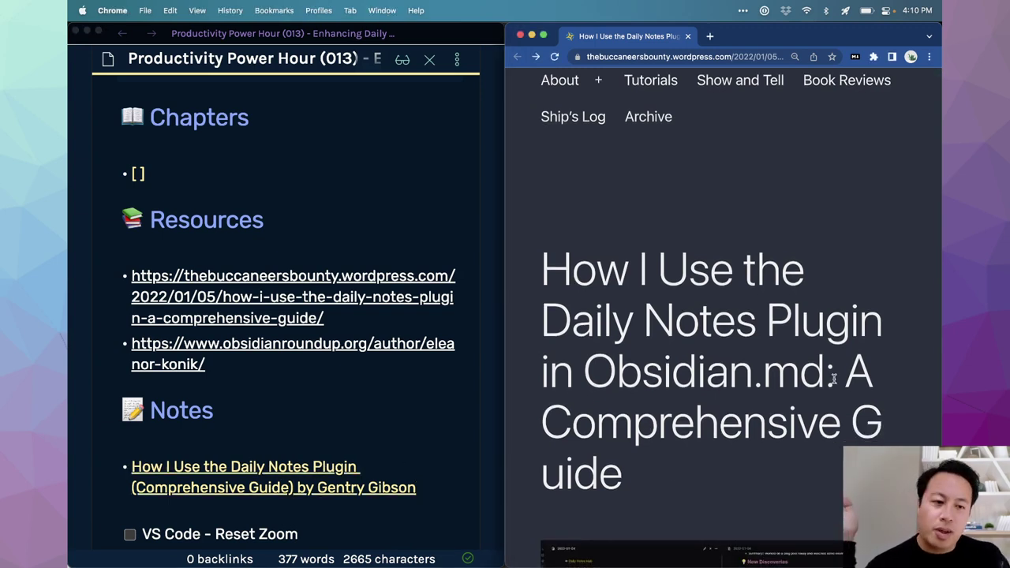
left_click_drag(837, 377, 823, 377)
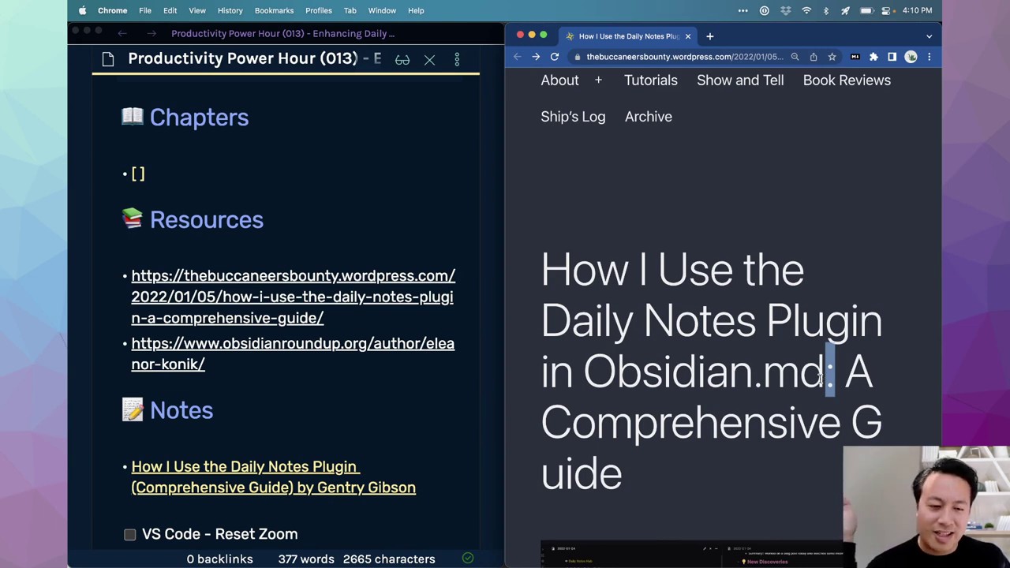
left_click(293, 456)
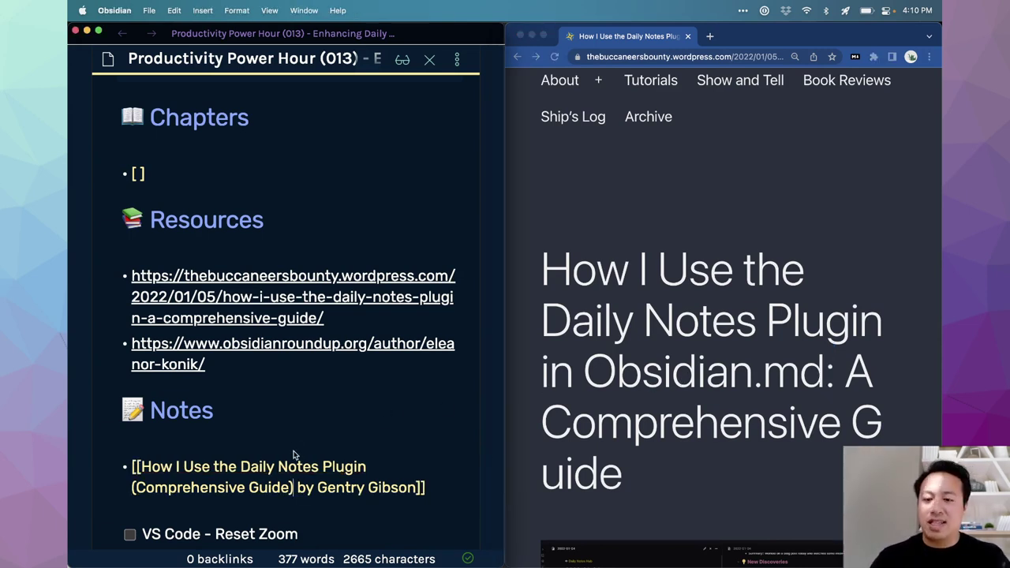
left_click(381, 467)
type("in Obsidian")
left_click(451, 495)
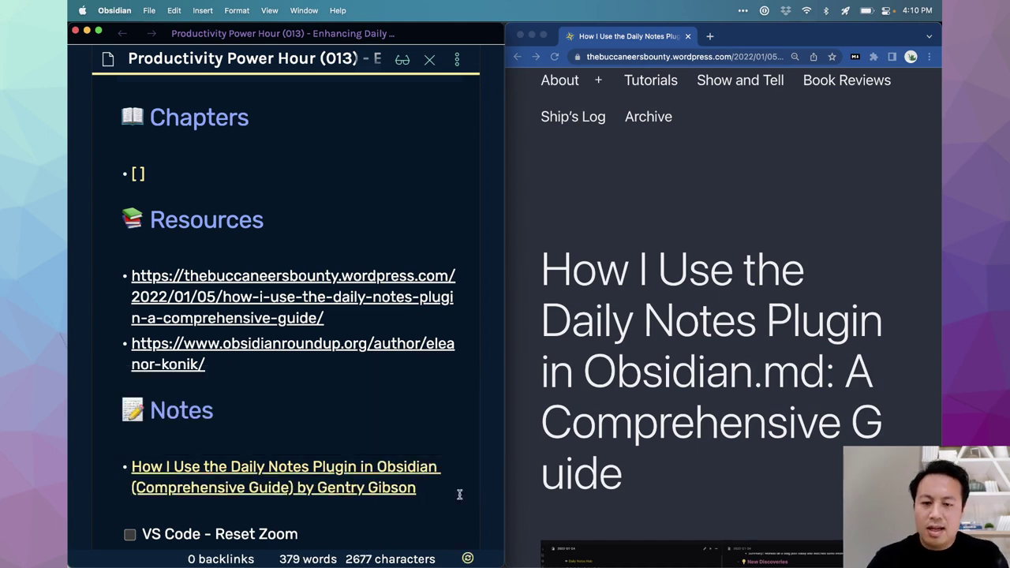
left_click(444, 495)
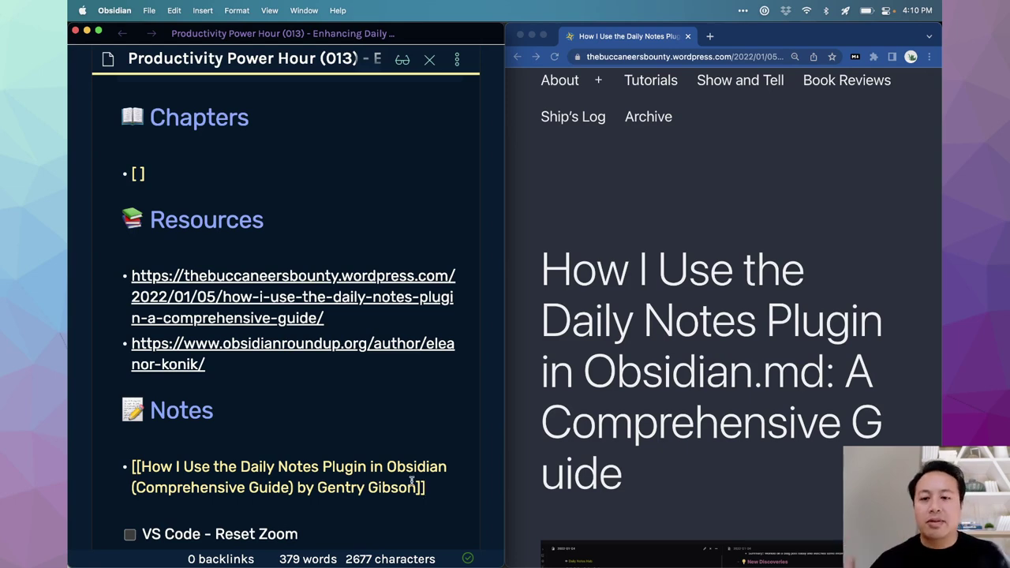
Step: Close the opened Productivity Power Hour pane and change the Type tag to #type/blog-post
left_click(357, 474, "super")
key("super+w")
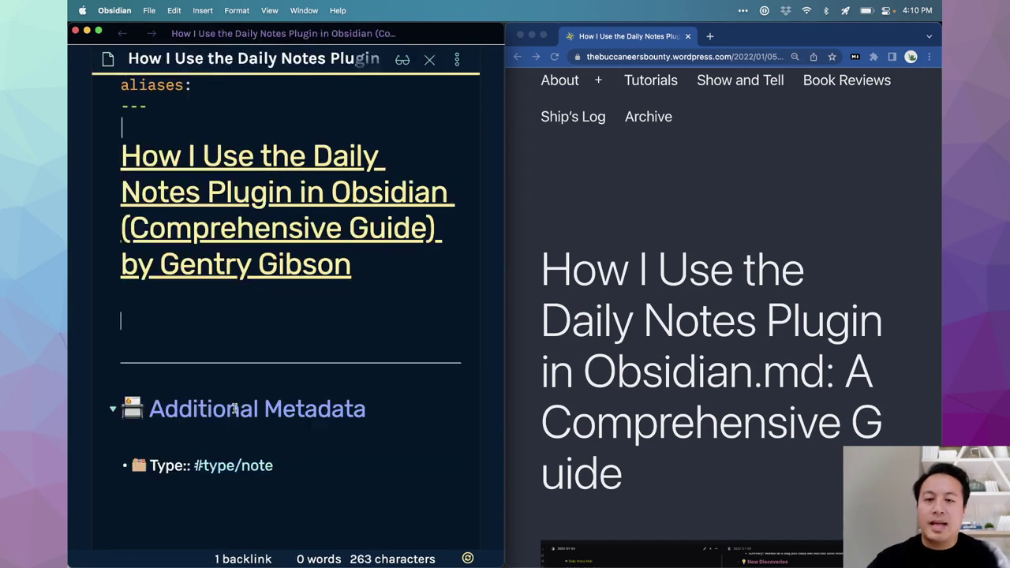
scroll(234, 408, "up", 3)
key("BackSpace")
key("BackSpace")
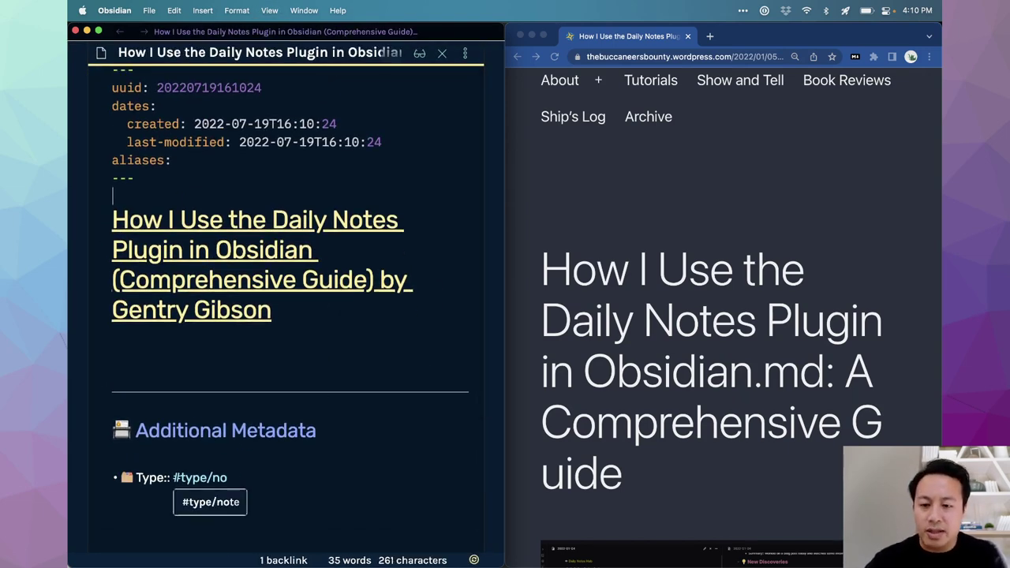
type("blog-p")
key("Return")
Step: Add a creator metadata bullet from the template picker, linking the guide author's name
key("Return")
key("alt+e")
type("autho")
key("BackSpace")
key("BackSpace")
key("BackSpace")
key("BackSpace")
key("BackSpace")
type("creat")
key("Return")
key("Return")
type("Gentry Gibson")
key("Escape")
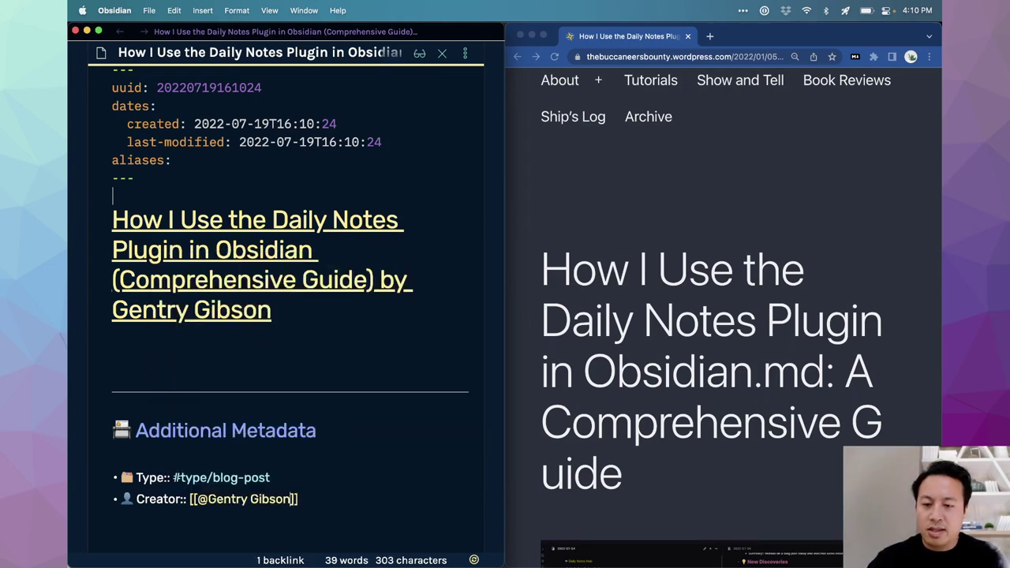
key("End")
key("Return")
Step: Insert the Inspired By template line and check the inspiring author's name spelling in Chrome
key("alt+e")
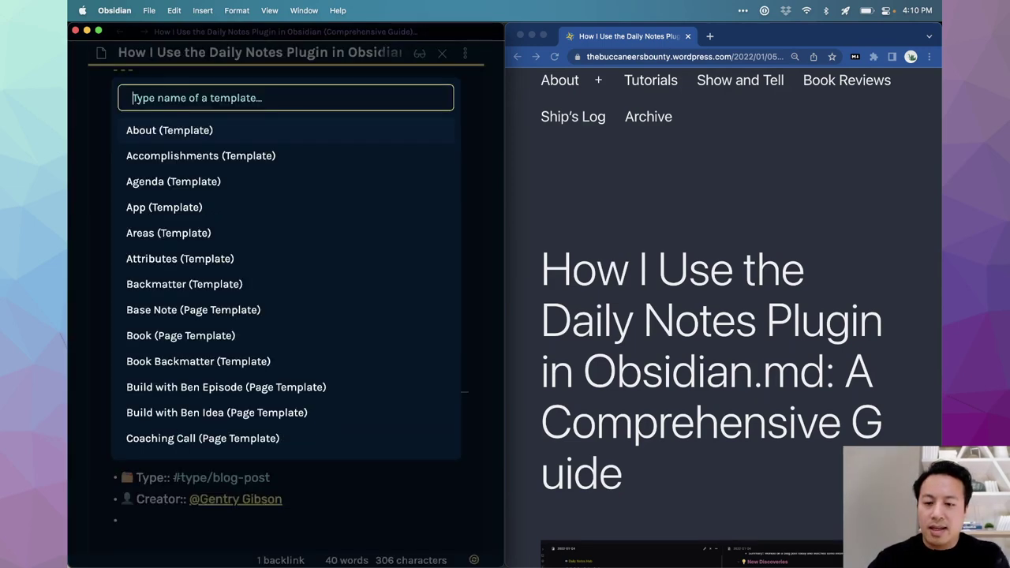
type("Inspi")
key("Return")
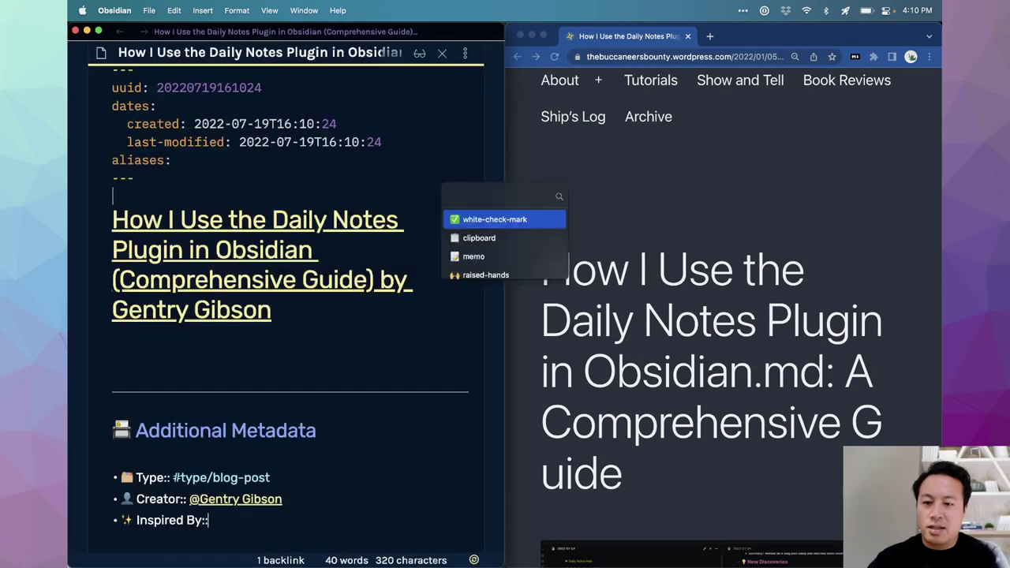
type("@el")
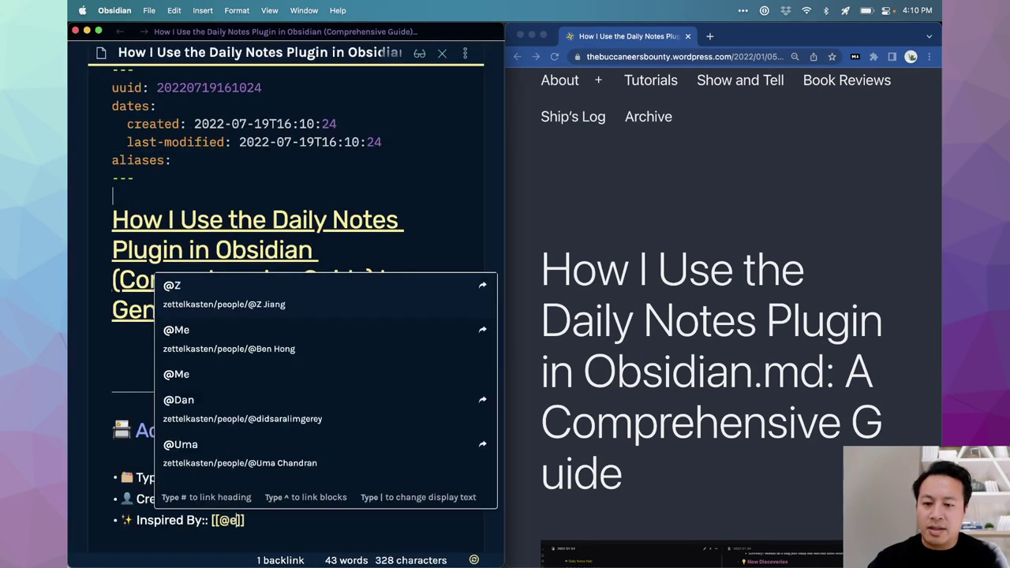
type("enor")
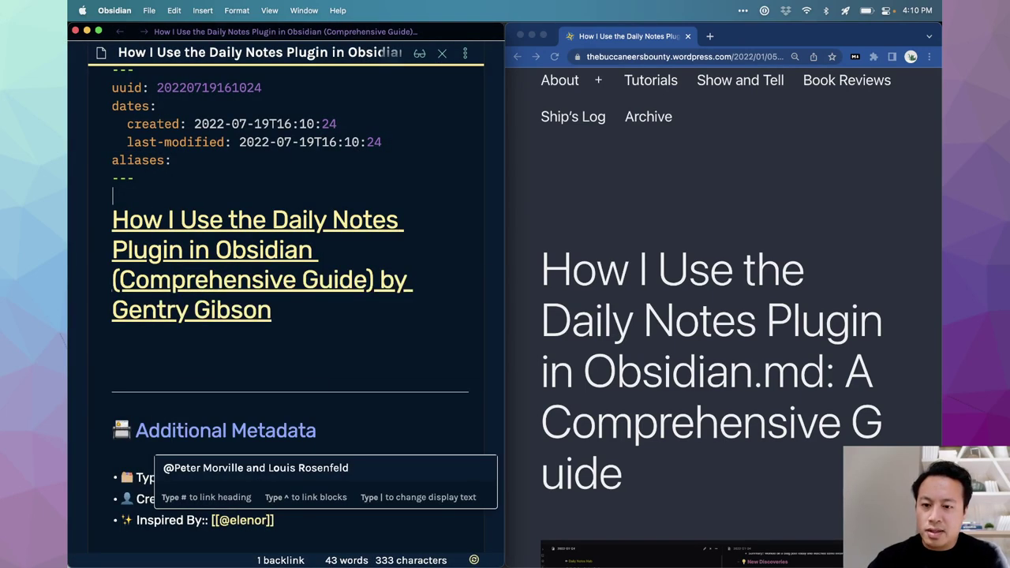
left_click(661, 224)
key("super+t")
type("eleanor konik obsidian")
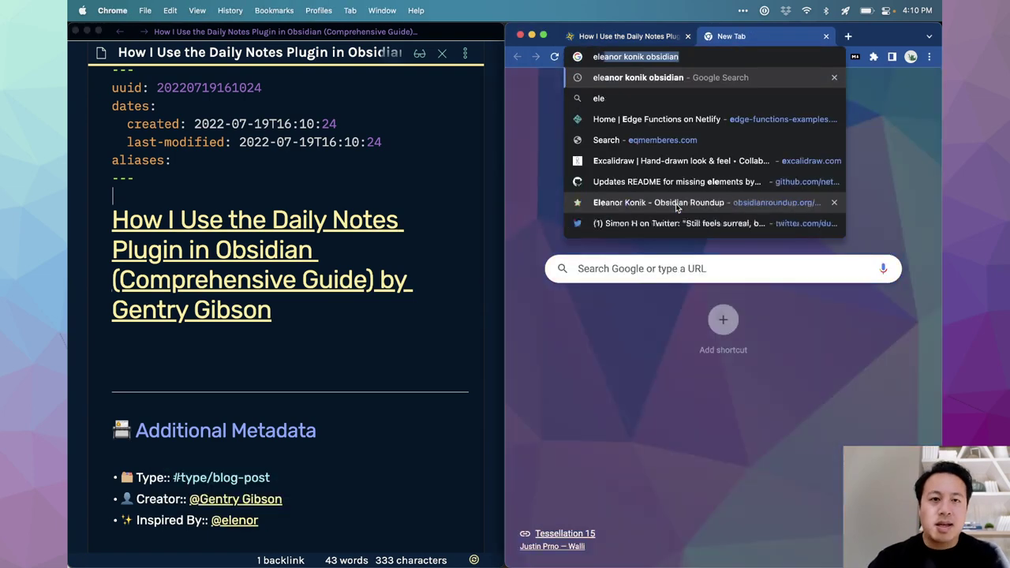
Step: Correct the Inspired By link to the properly spelled author name and start a new bullet
left_click(265, 520)
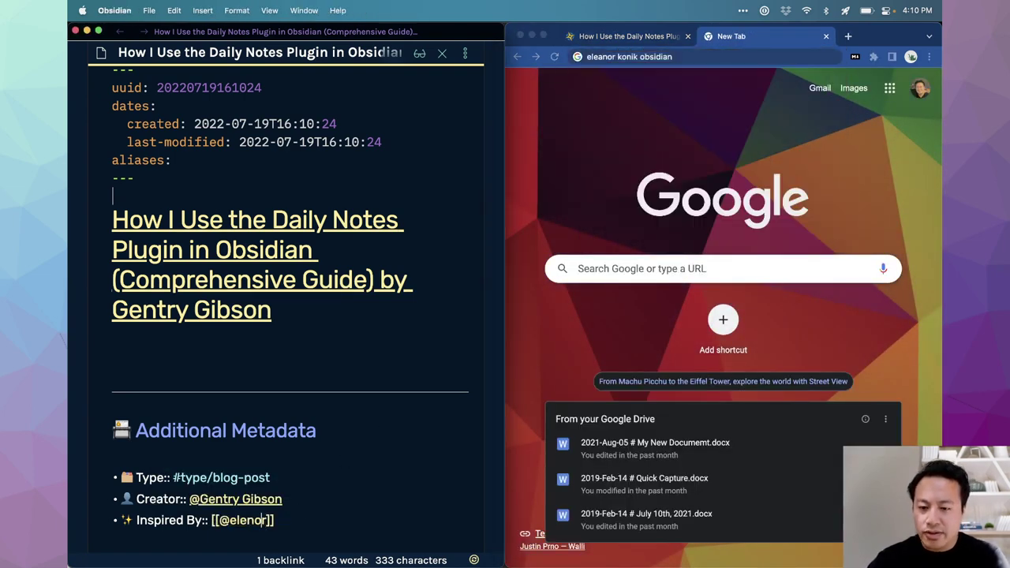
key("BackSpace")
key("BackSpace")
key("BackSpace")
key("BackSpace")
key("BackSpace")
key("BackSpace")
key("BackSpace")
type("Eleanor Konik")
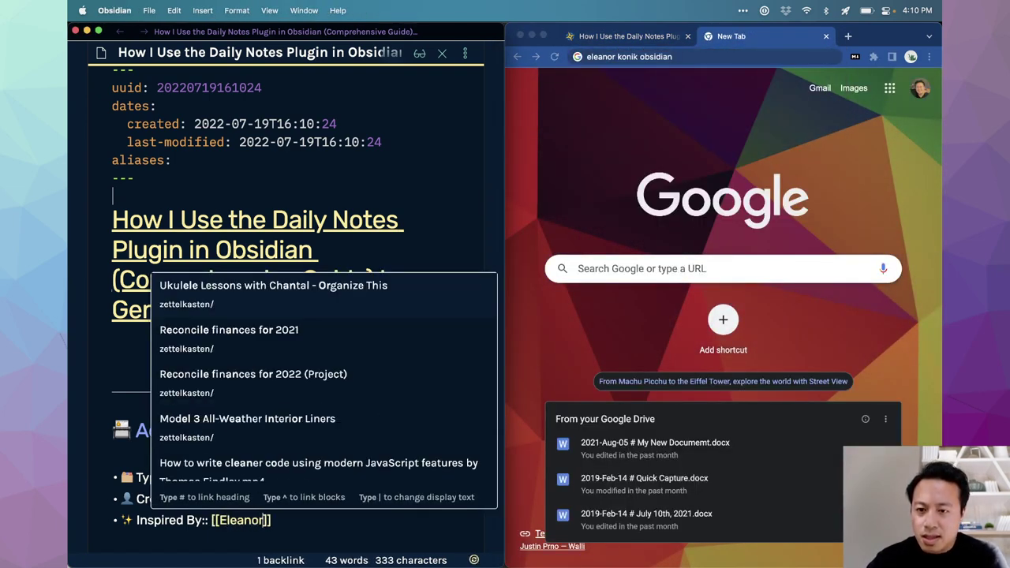
key("super+Left")
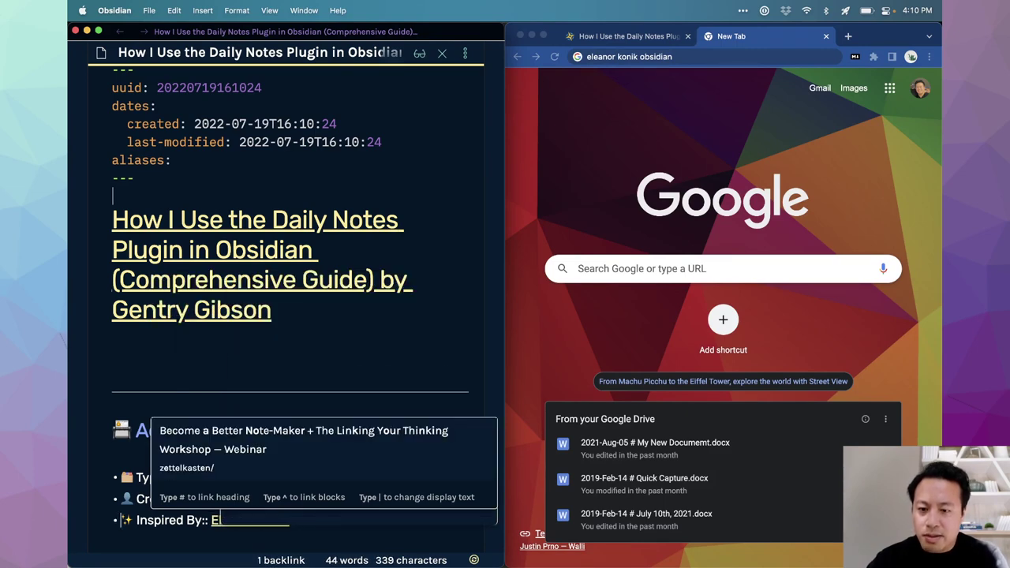
left_click(161, 520)
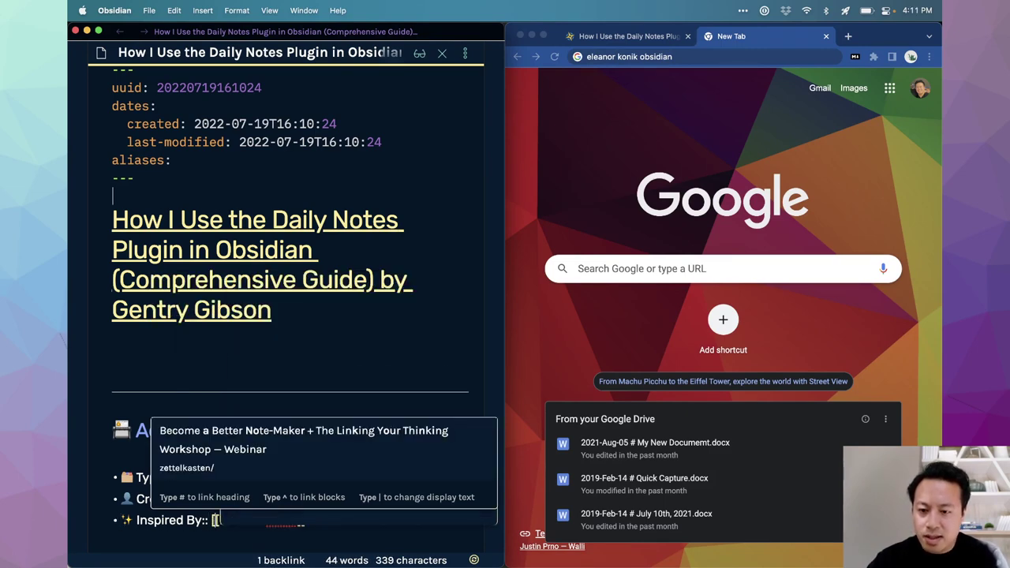
key("Escape")
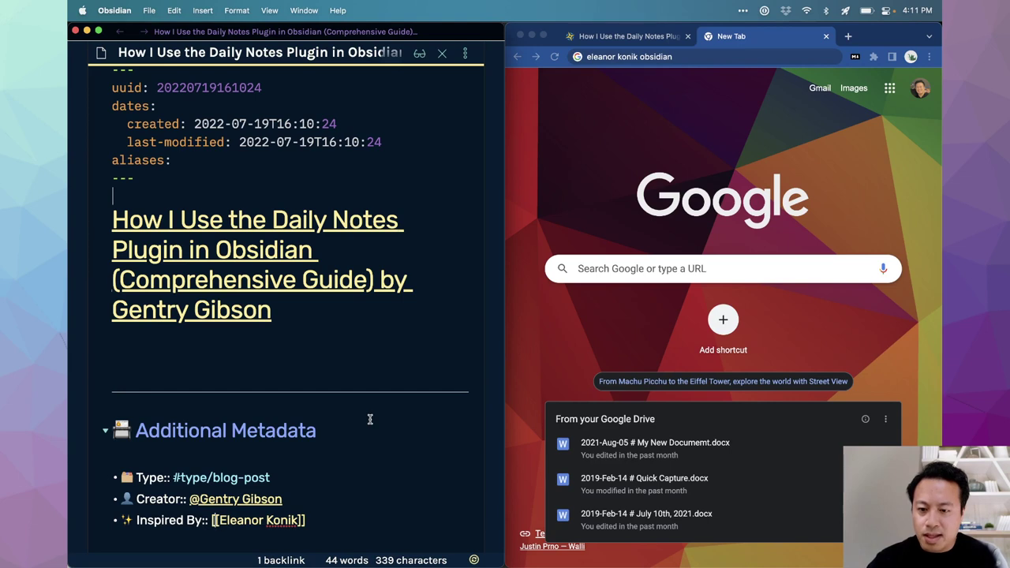
type("@")
key("Escape")
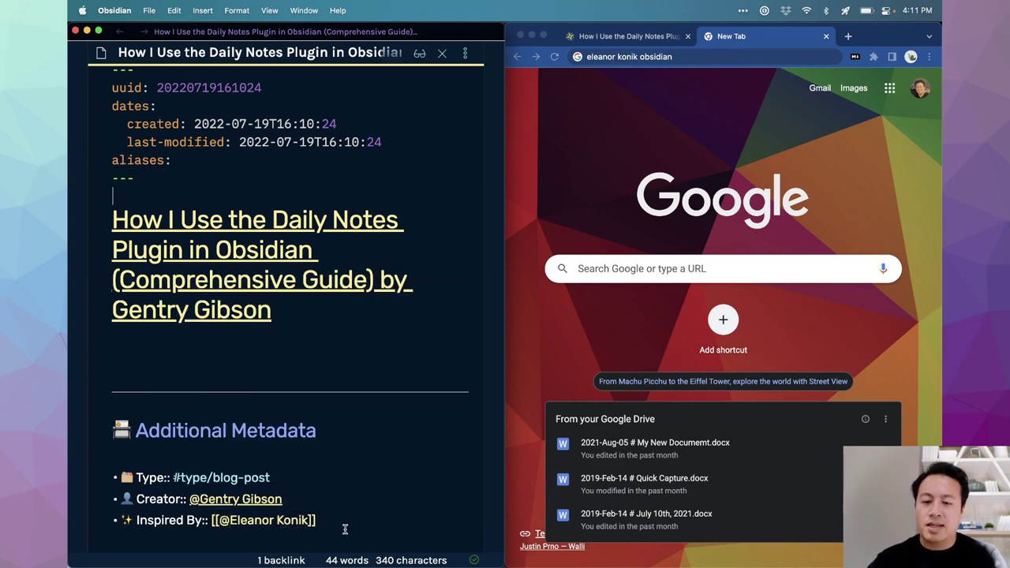
left_click(345, 529)
key("Return")
Step: Add '🔮 Origin::' linking to the pph 13 note, open it, then navigate back
scroll(367, 453, "down", 2)
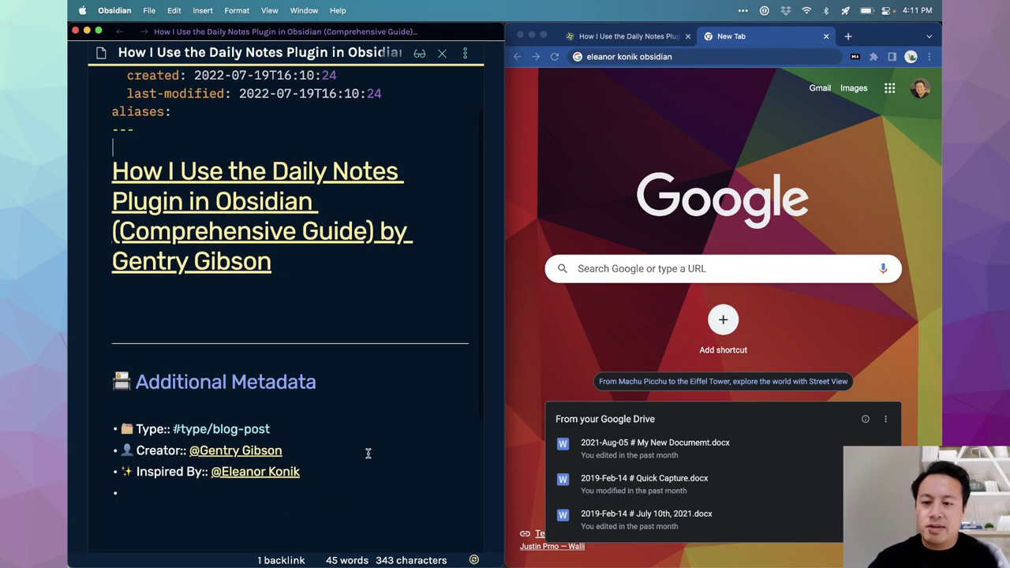
type("🔮 Origin:: [[")
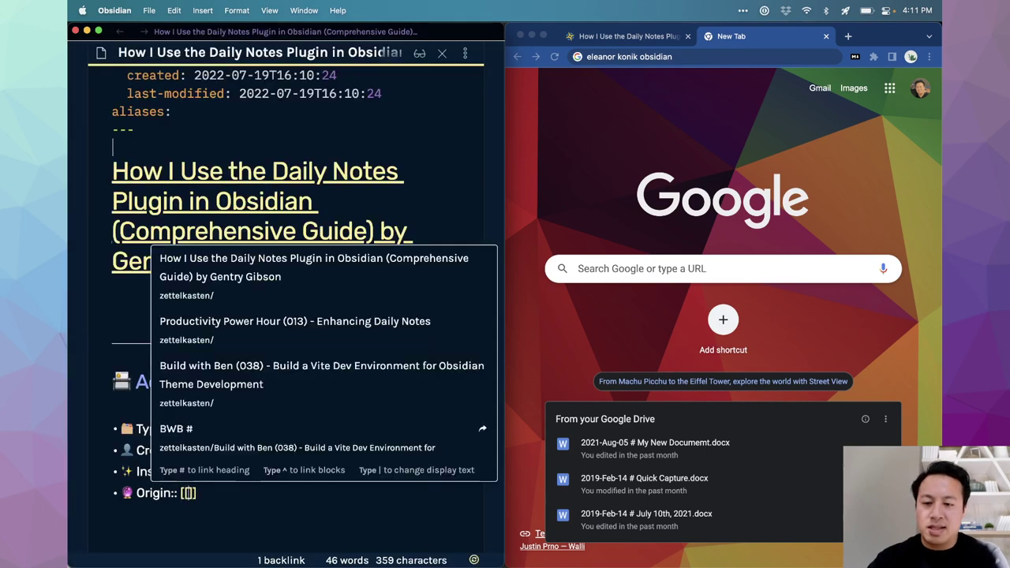
type("pph 13")
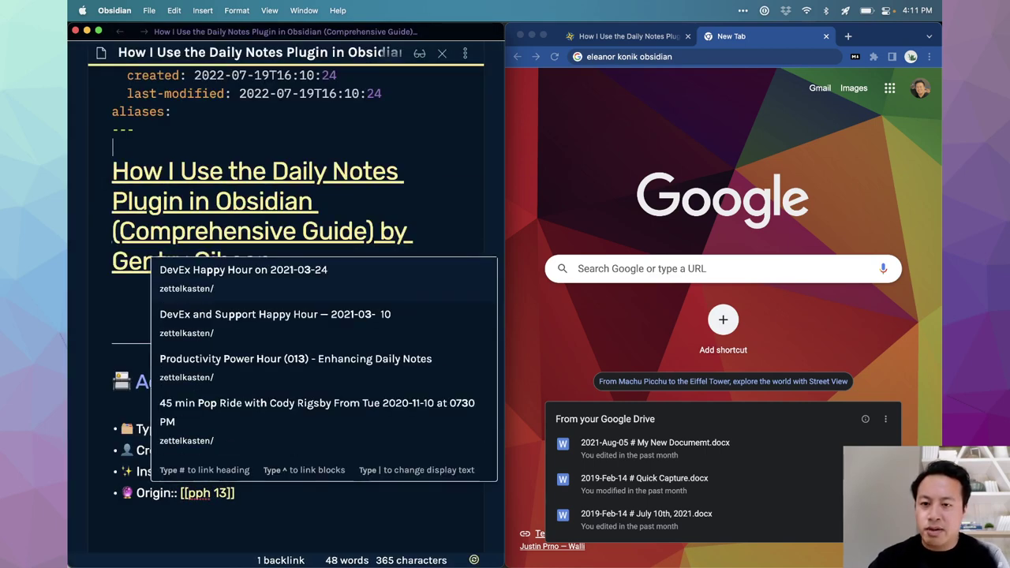
key("Return")
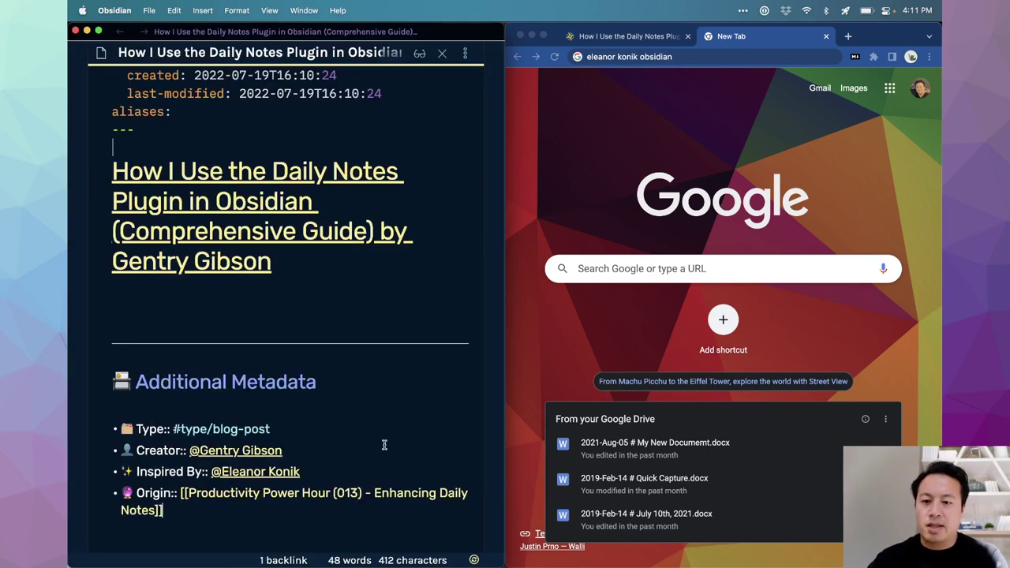
left_click(374, 386)
left_click(367, 493)
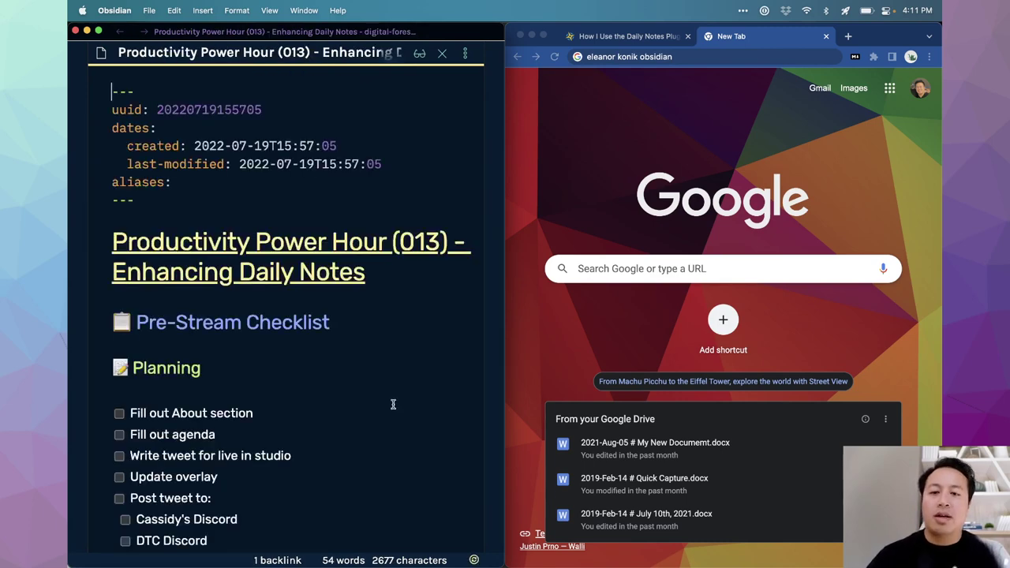
key("super+alt+Left")
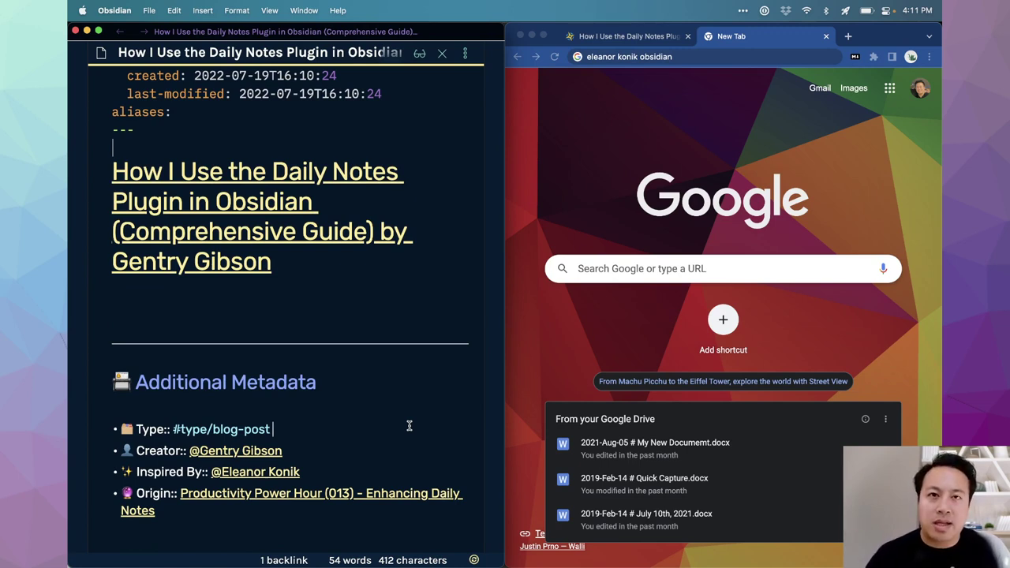
left_click(408, 426)
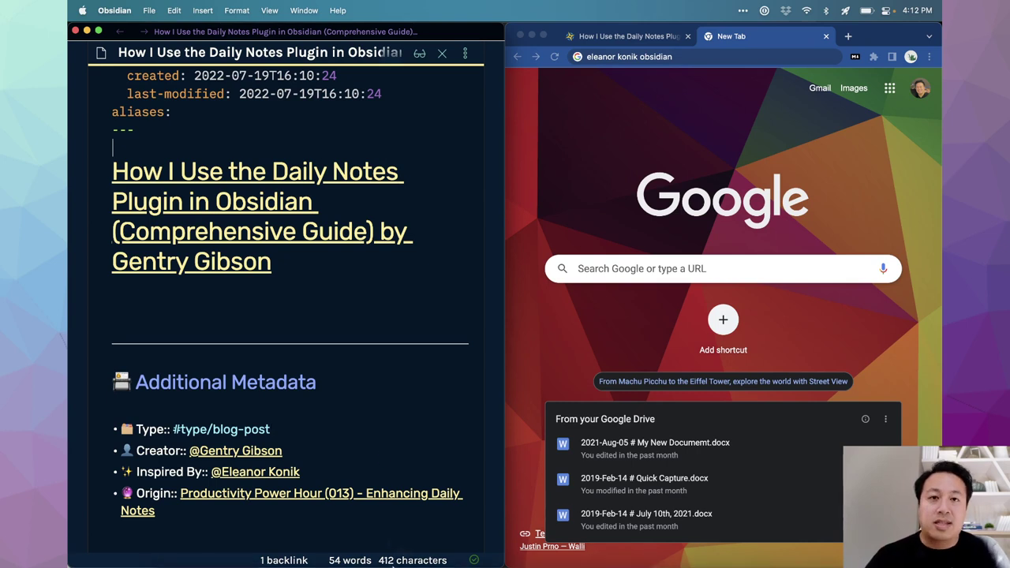
mouse_move(393, 565)
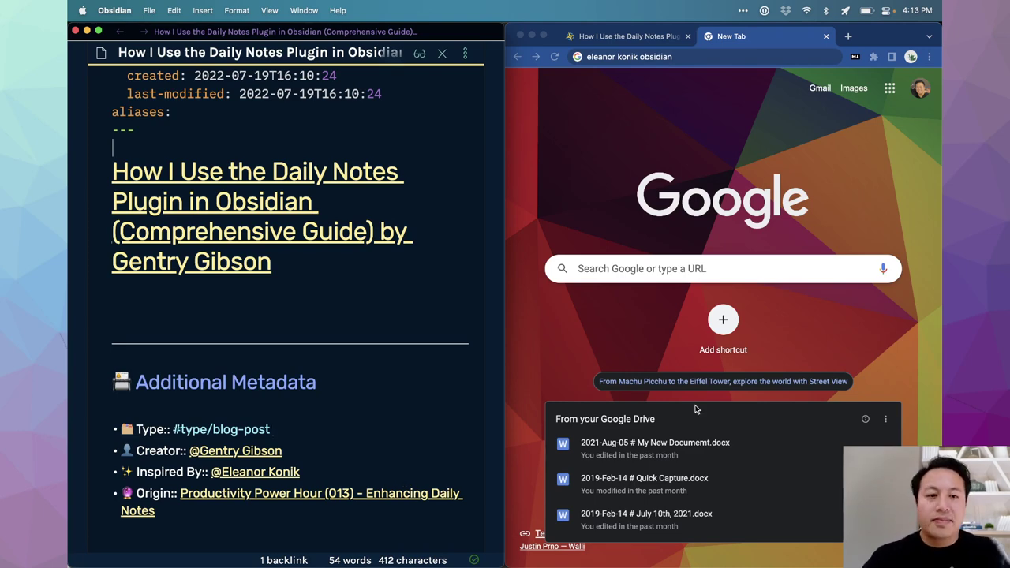
Step: Close Chrome's empty New Tab and scroll the post to the Folder Structure of My Daily Notes heading
left_click(805, 326)
key("super+w")
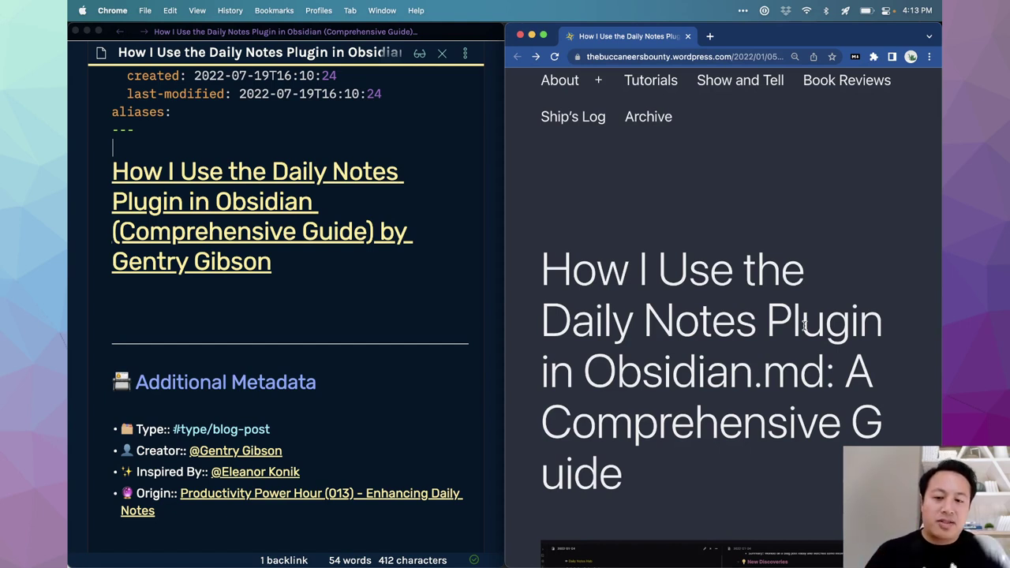
scroll(678, 347, "down", 10)
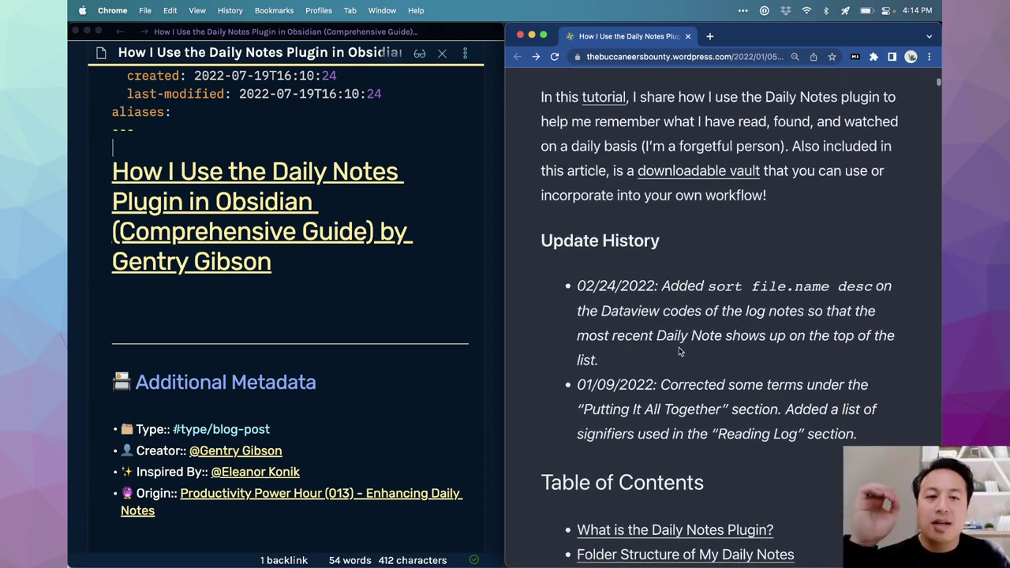
scroll(655, 290, "down", 5)
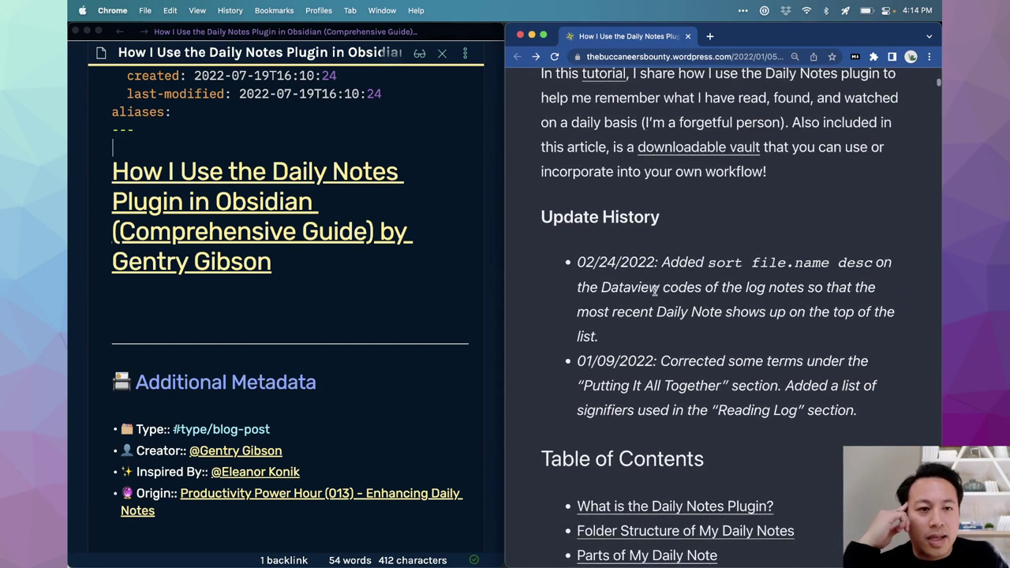
scroll(655, 284, "down", 8)
scroll(660, 312, "down", 10)
scroll(659, 308, "down", 15)
scroll(662, 312, "up", 5)
scroll(661, 312, "up", 1)
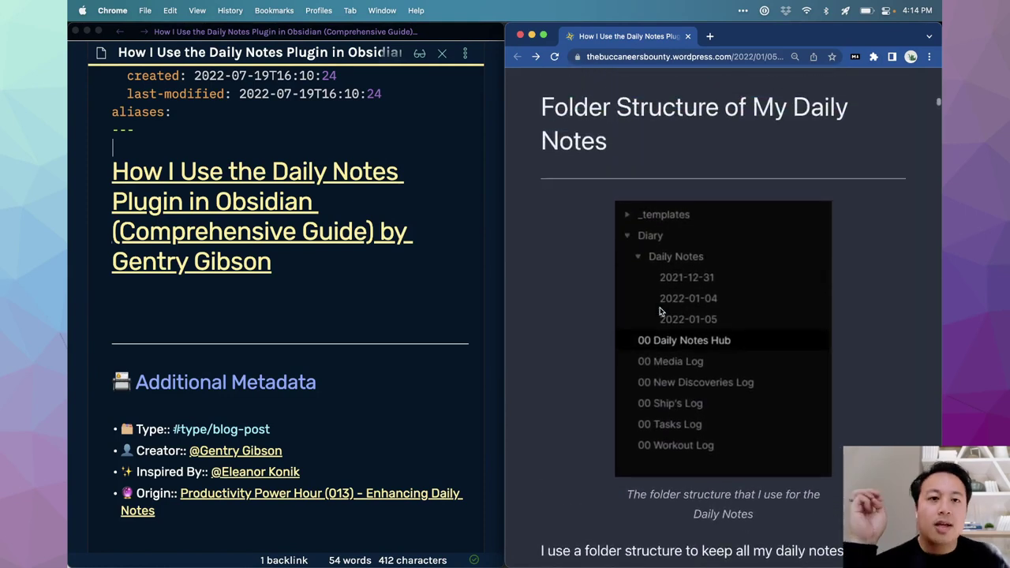
left_click(340, 293)
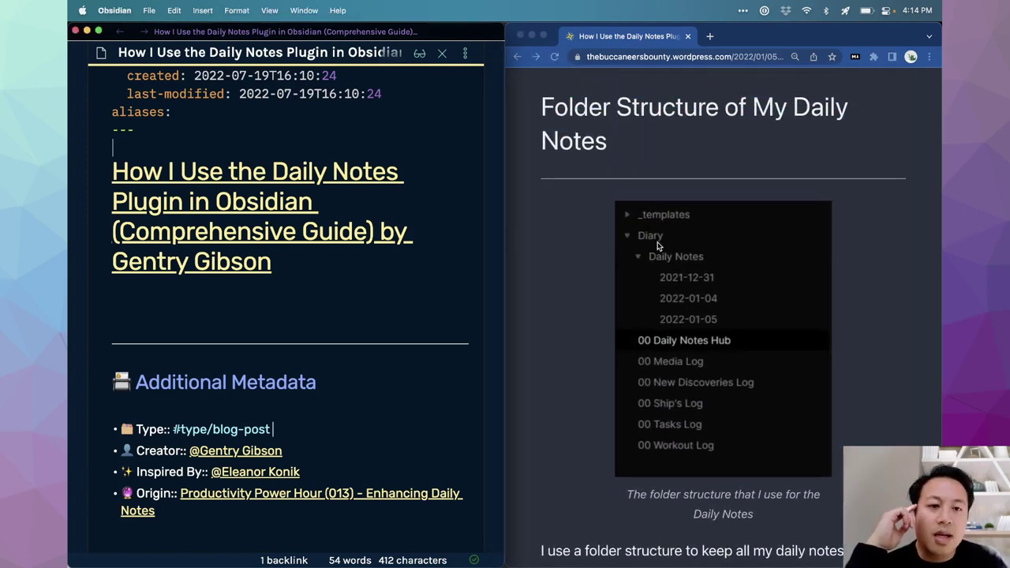
Step: Type the bullet 'Houses all notes in a "Diary" directory' with indented "Journal" and "Timeline" sub-bullets
left_click(329, 323)
left_click(315, 308)
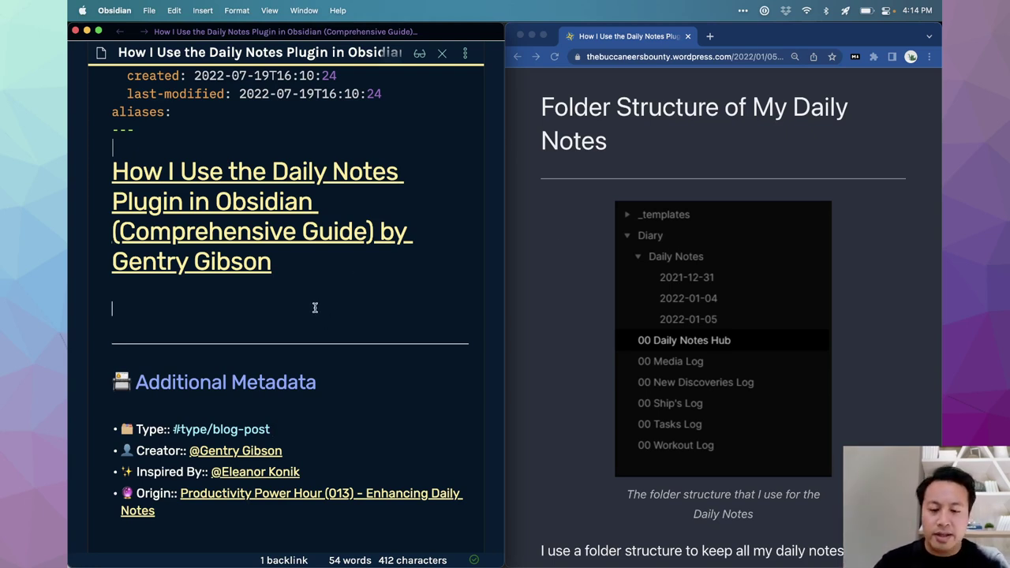
type("- Houses all notes in a \"Diary\" directory")
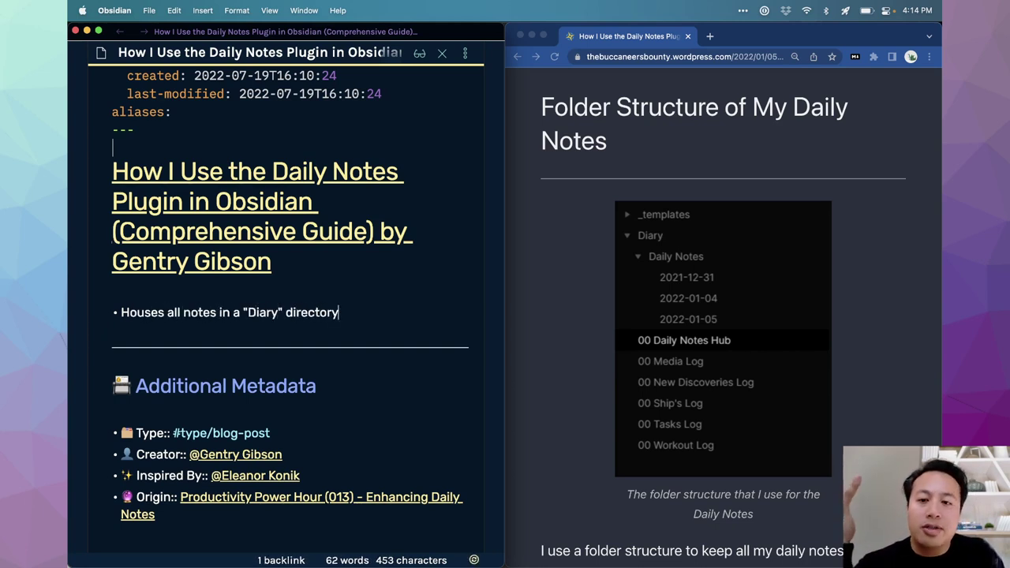
key("Return")
key("Tab")
type("\"Journal\"")
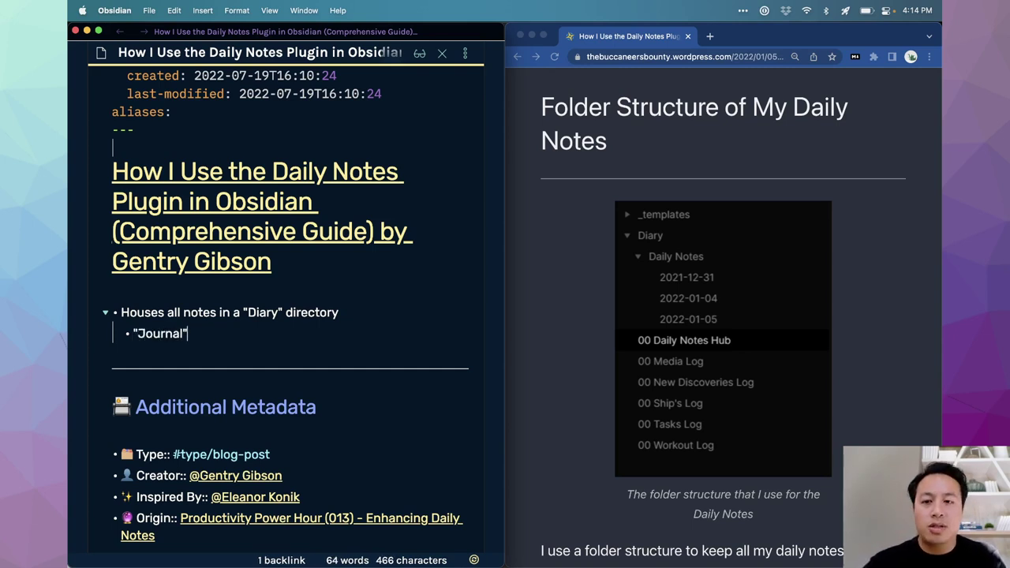
key("Return")
type("\"Timeline\"")
key("Return")
key("shift+Tab")
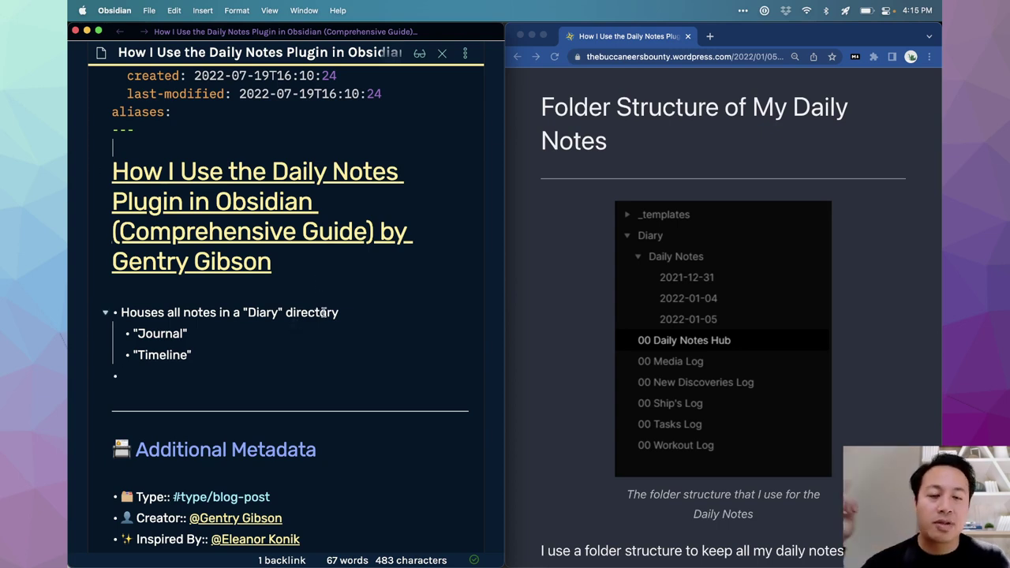
Step: Read the blog post alongside the note, trying and then removing a spiral-notepad emoji
scroll(567, 345, "down", 10)
scroll(567, 345, "down", 5)
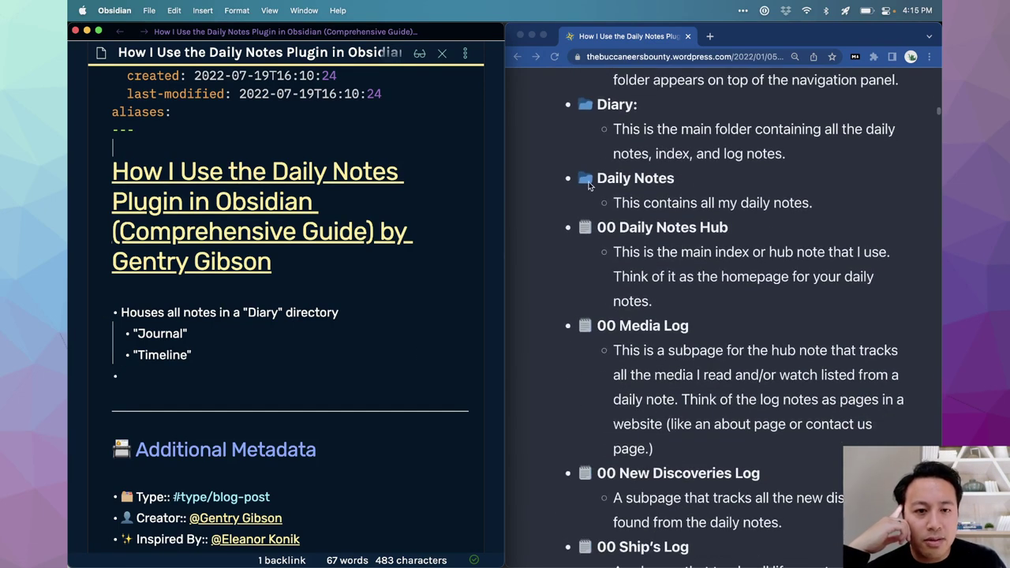
left_click(593, 185)
scroll(592, 193, "down", 1)
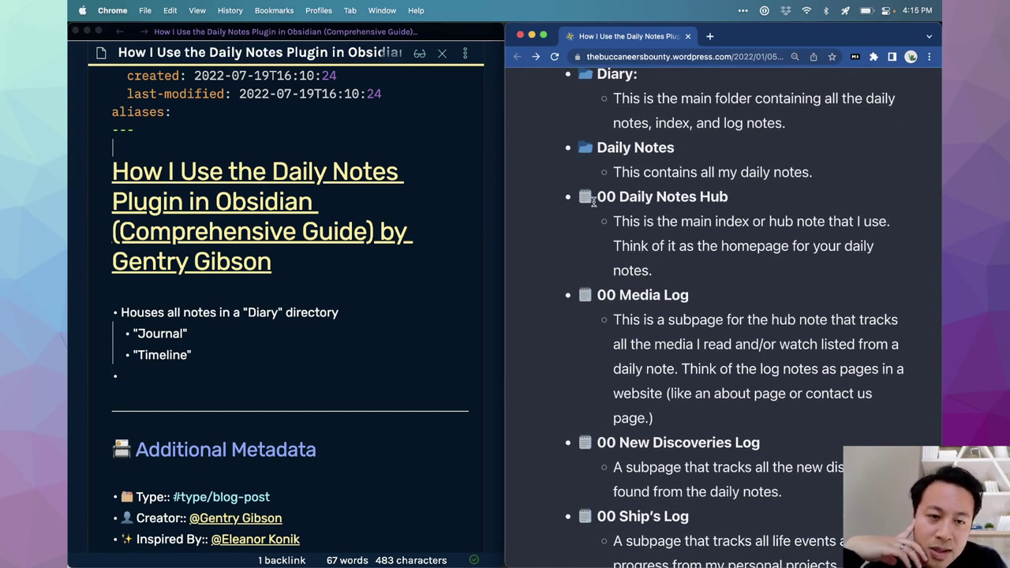
key("super+Tab")
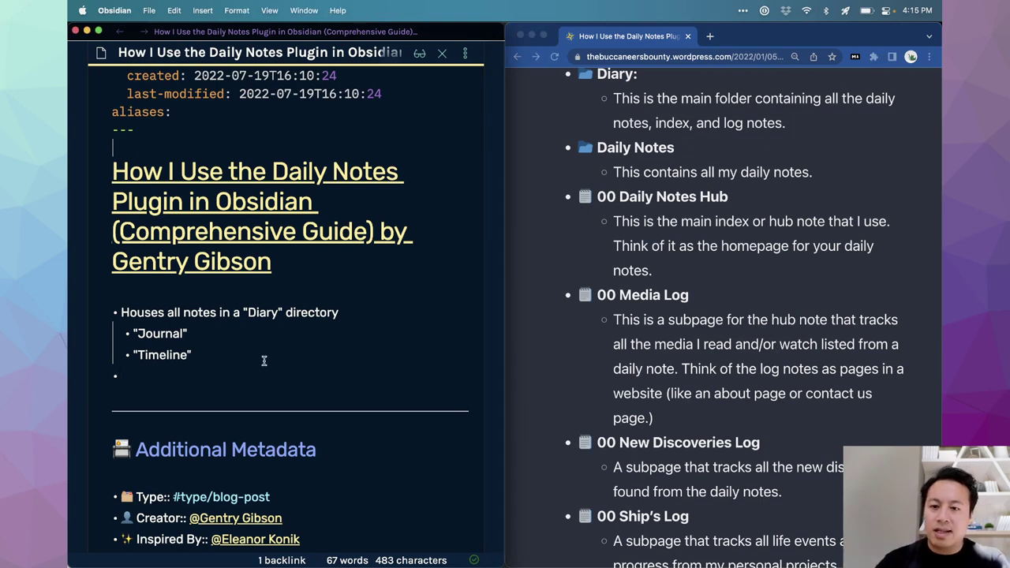
type("::notepad")
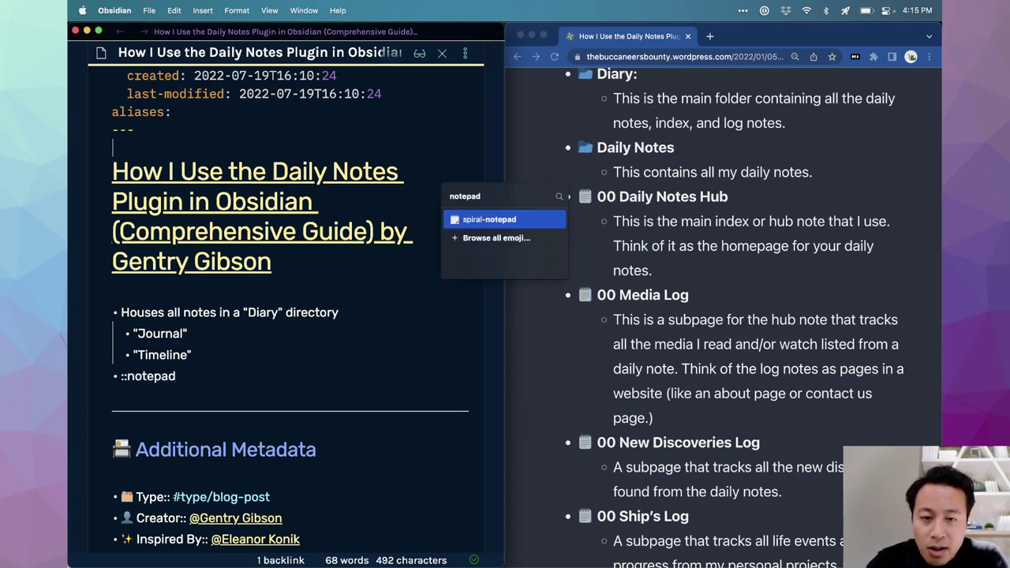
key("Return")
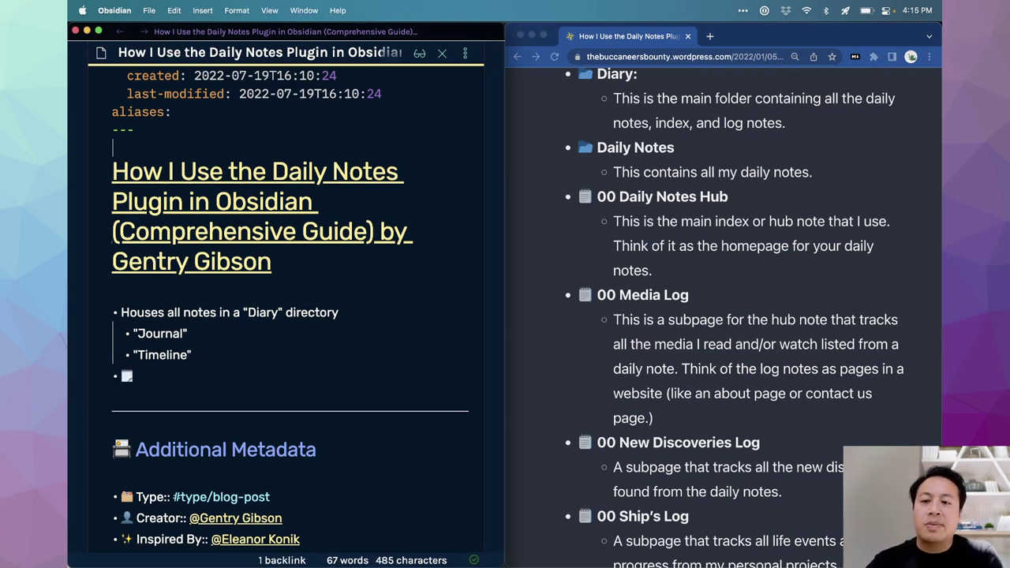
key("BackSpace")
left_click(714, 285)
scroll(715, 286, "down", 1)
scroll(710, 269, "up", 1)
scroll(705, 243, "down", 1)
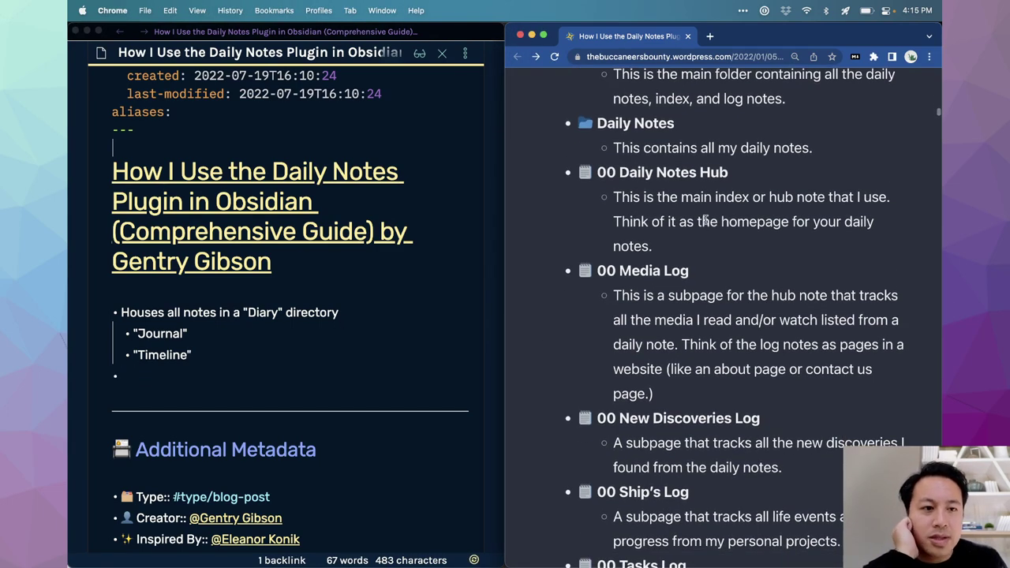
left_click_drag(617, 169, 579, 172)
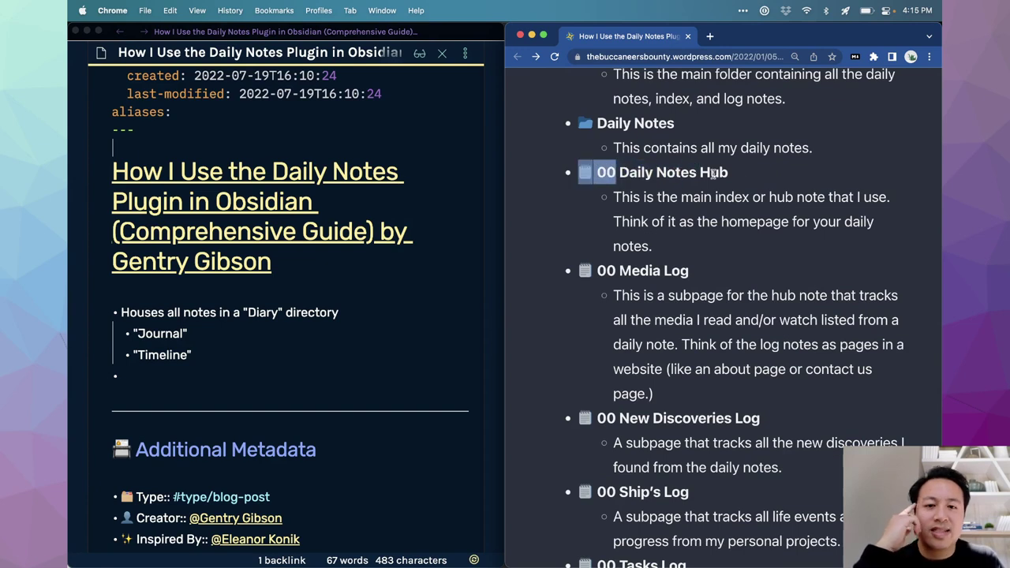
Step: Add bullets 'Daily Notes Hub?', 'Media Log?' and 'New Discoveries Log?' to the list
left_click(168, 372)
type("Daily Notes Hub?")
key("Return")
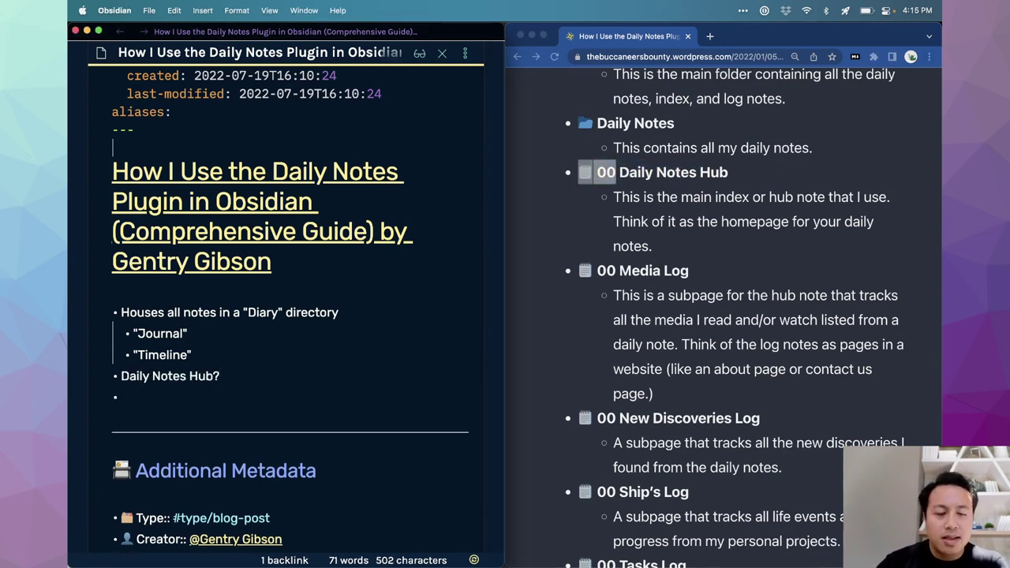
type("Media Log?")
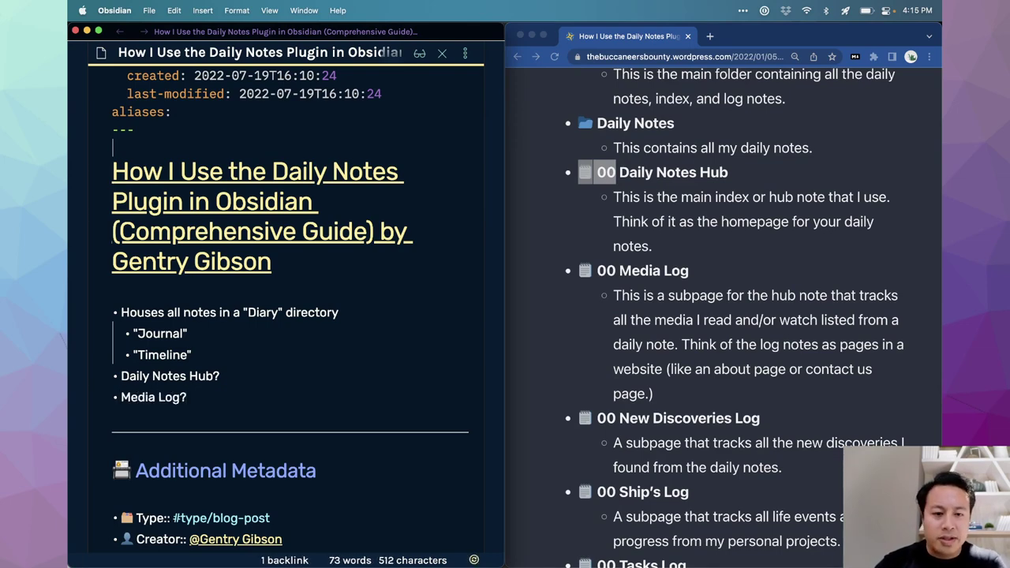
scroll(582, 425, "down", 3)
key("Return")
type("New Dis")
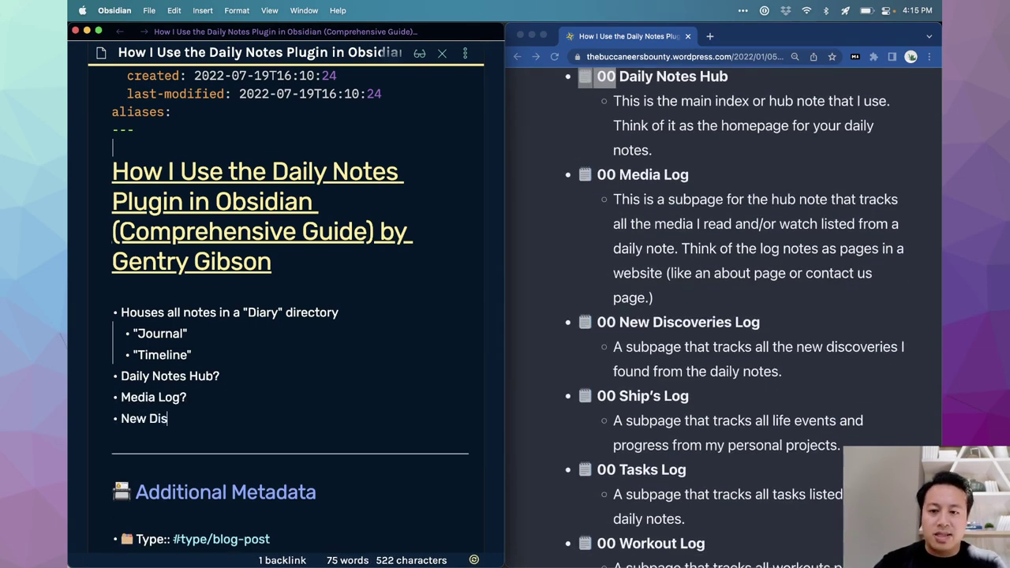
type("coveries Log?")
key("Return")
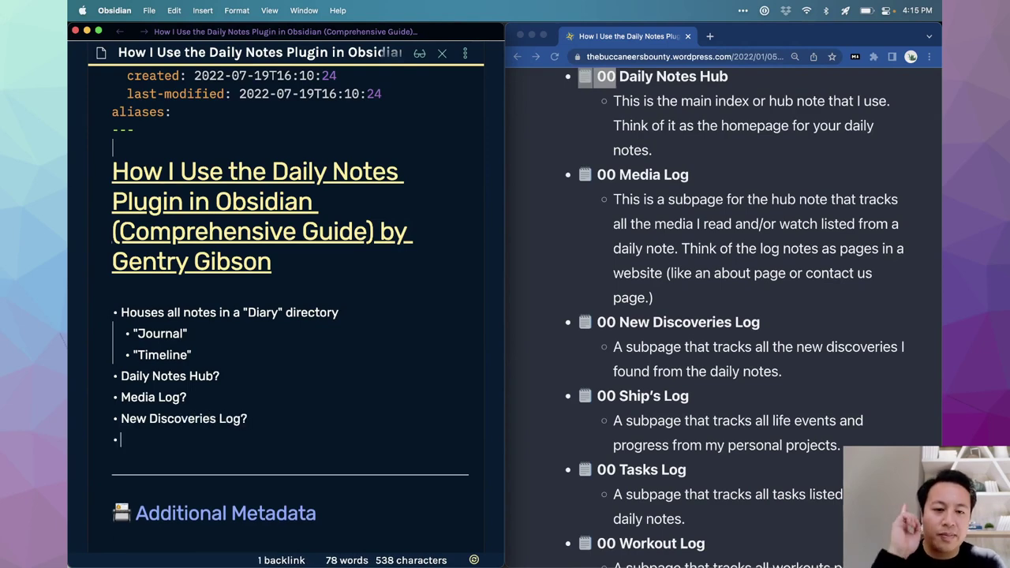
Step: Add bullets 'Ship's Log?', 'Tasks Log?' and 'Workout Log?', fixing the typos
scroll(613, 417, "down", 2)
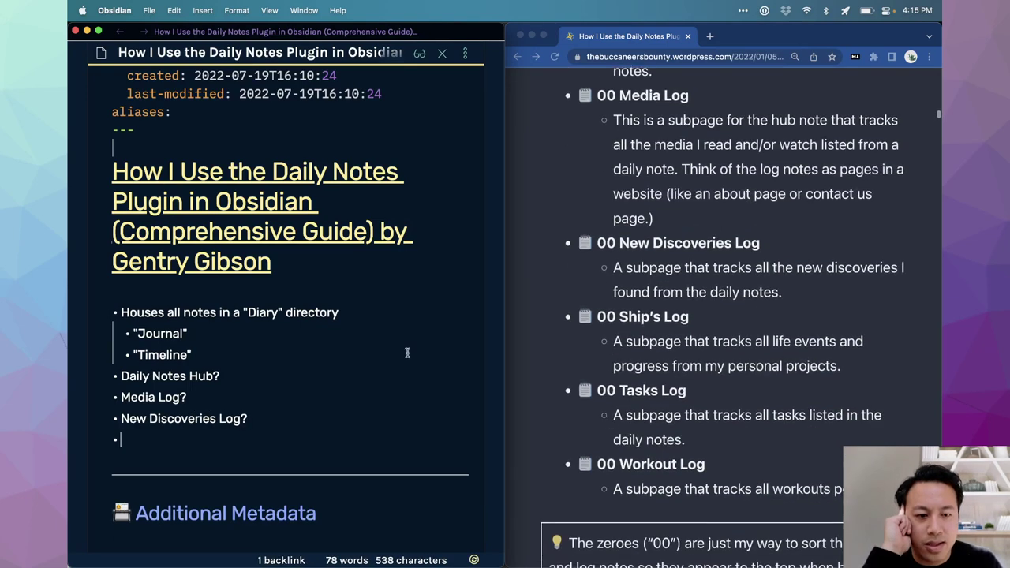
scroll(407, 353, "down", 1)
type("Ship's Log")
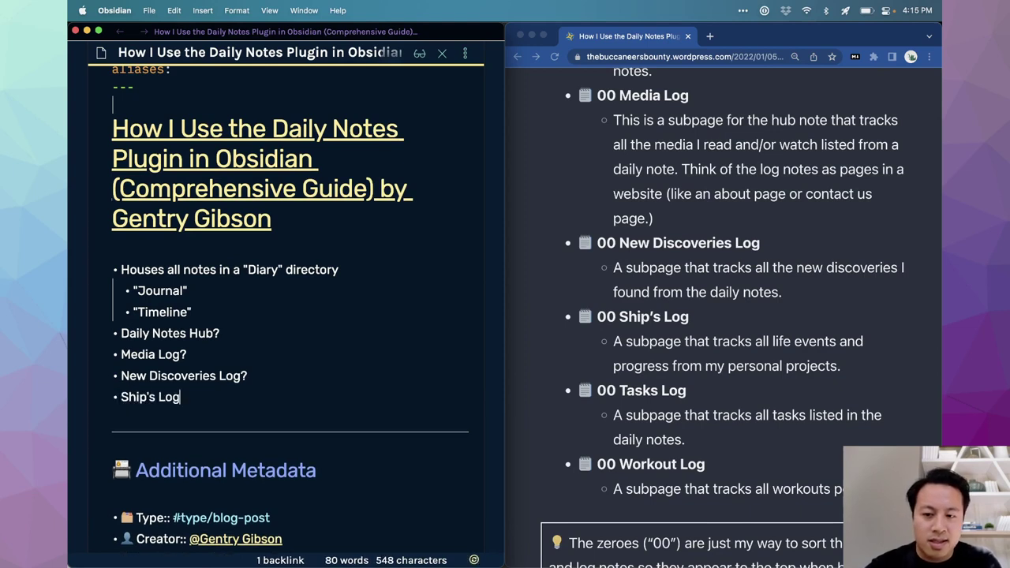
scroll(651, 383, "down", 2)
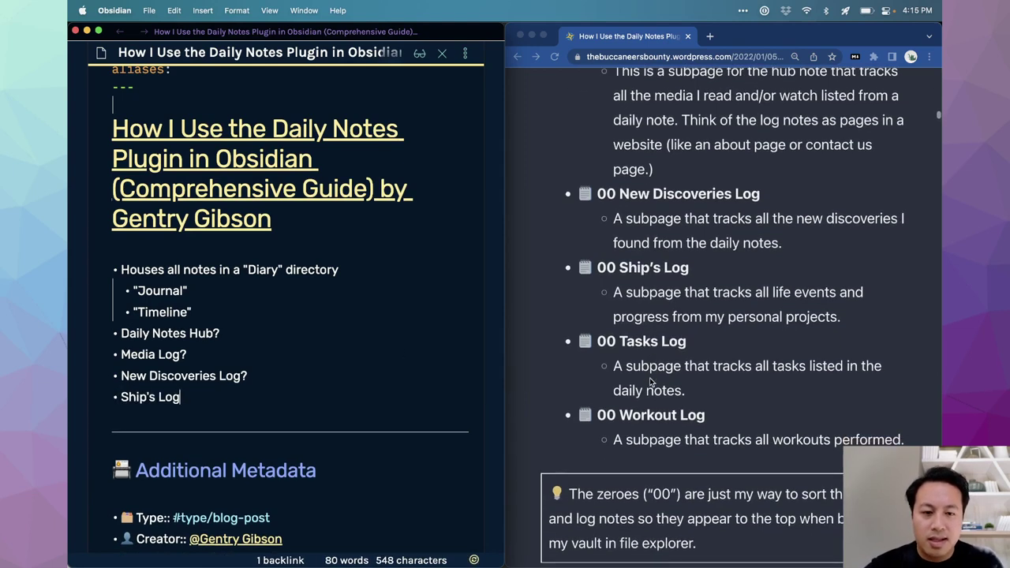
key("Return")
key("BackSpace")
key("BackSpace")
key("BackSpace")
key("BackSpace")
type("g?")
key("Return")
type("Tasks Log?")
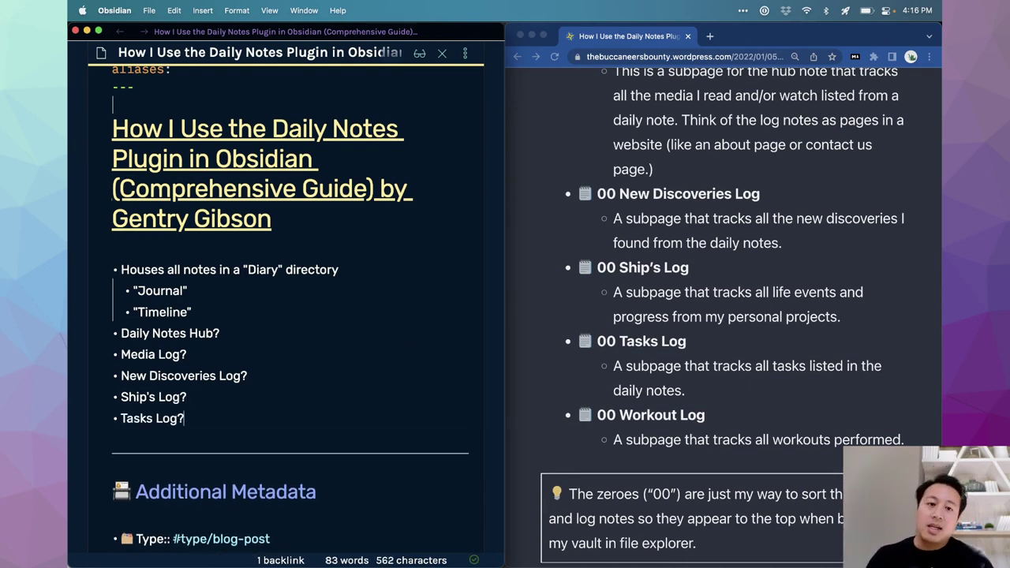
key("Return")
type("Workout Log>")
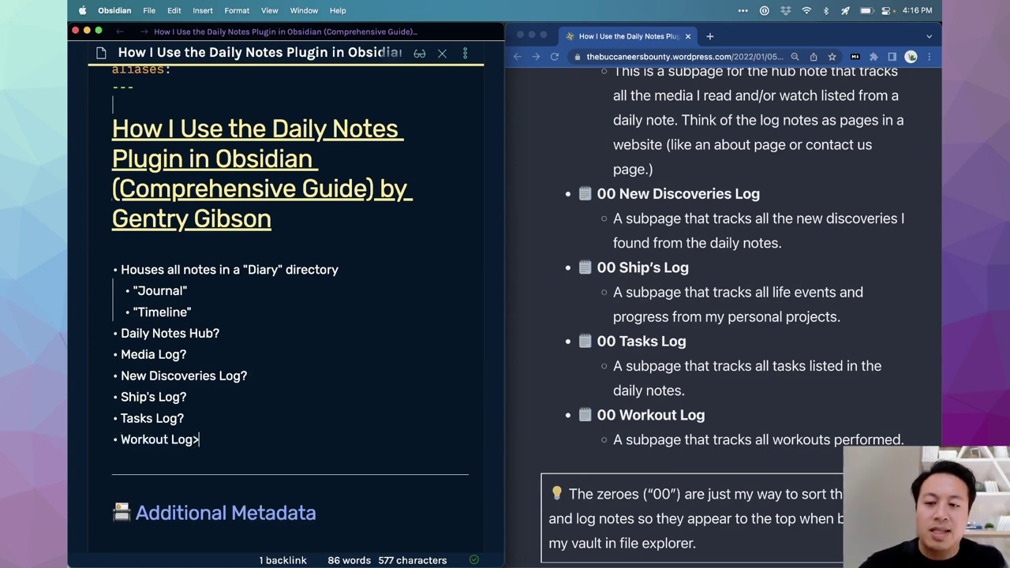
type("/?")
key("BackSpace")
key("BackSpace")
type("?")
scroll(663, 381, "down", 4)
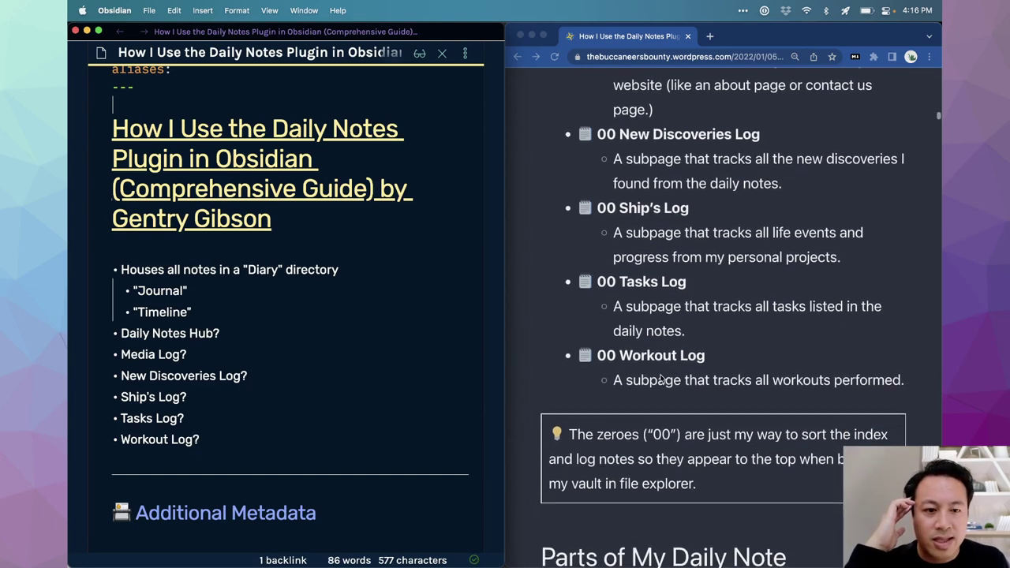
scroll(662, 379, "down", 5)
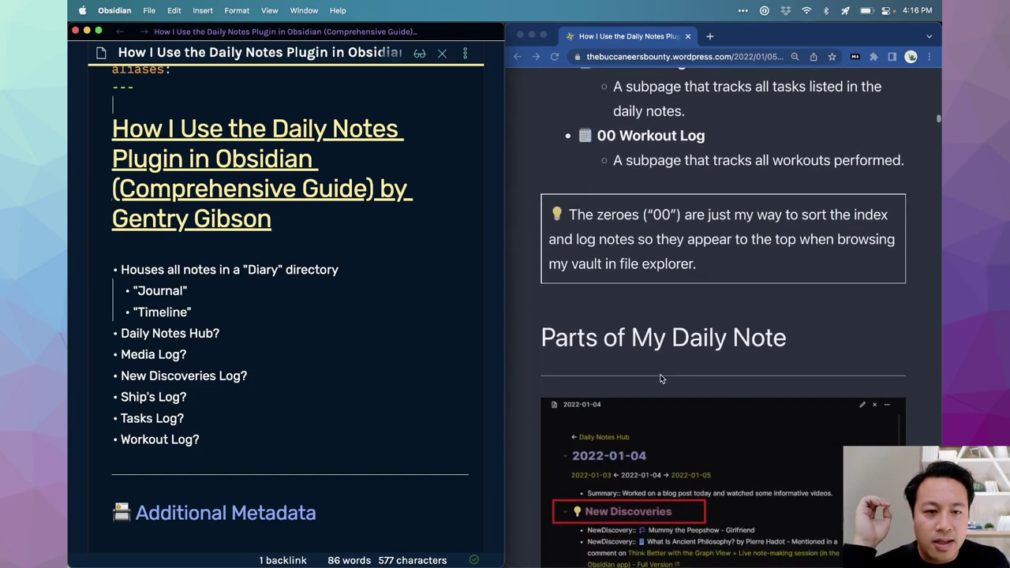
scroll(575, 386, "down", 2)
scroll(599, 331, "up", 3)
scroll(657, 203, "down", 10)
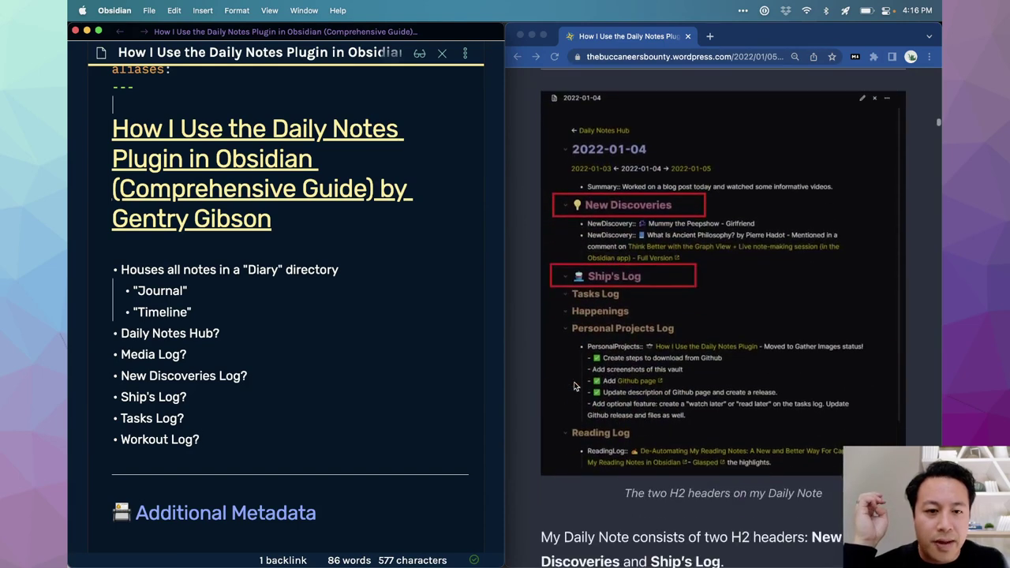
scroll(600, 190, "up", 2)
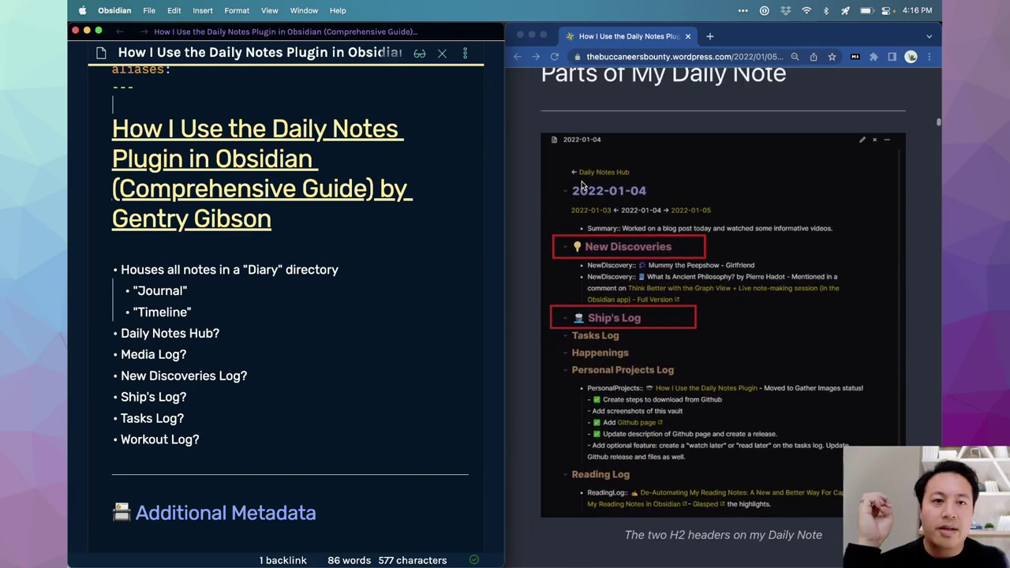
left_click(360, 326)
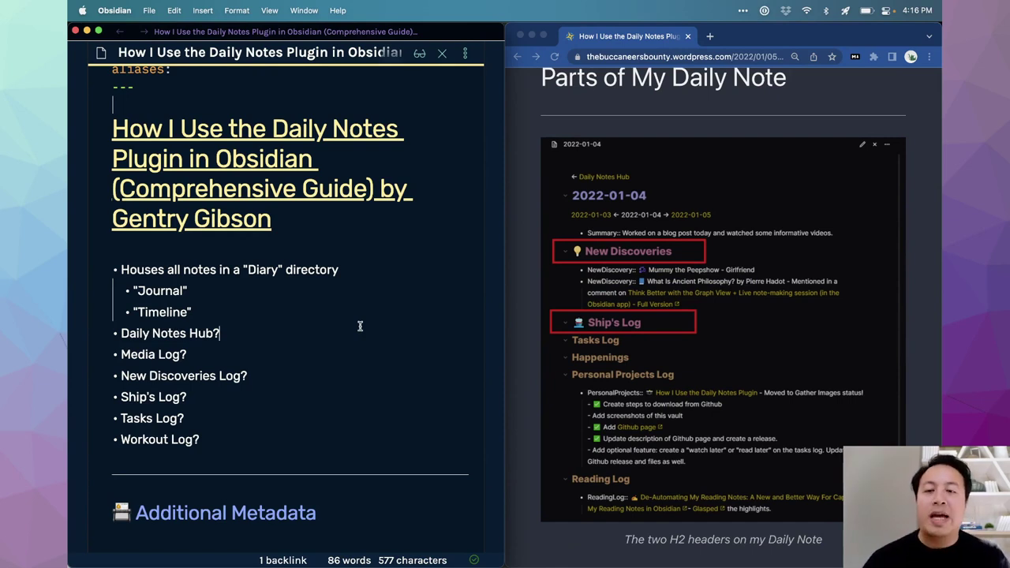
scroll(360, 326, "up", 3)
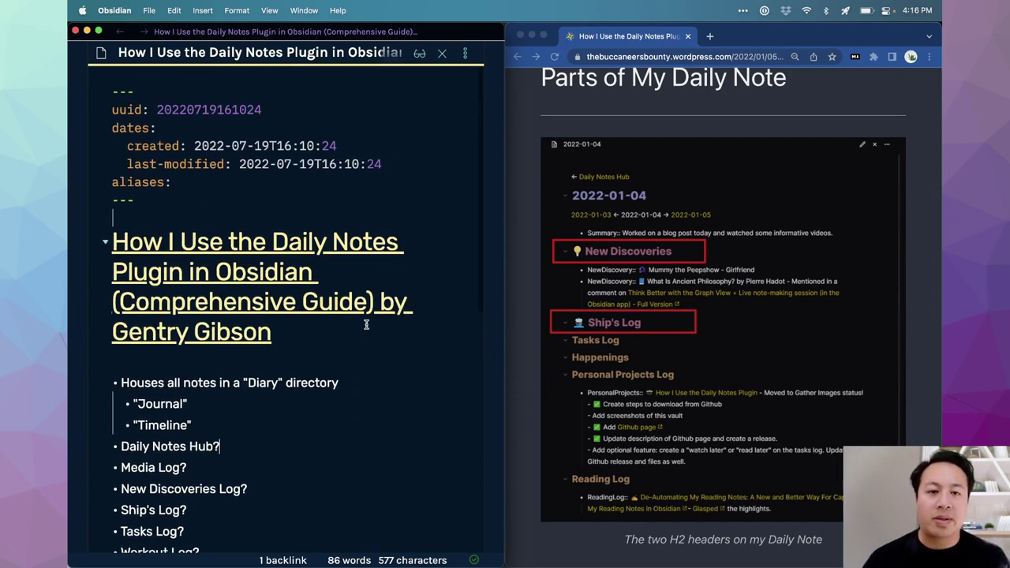
scroll(615, 269, "up", 1)
scroll(601, 214, "down", 2)
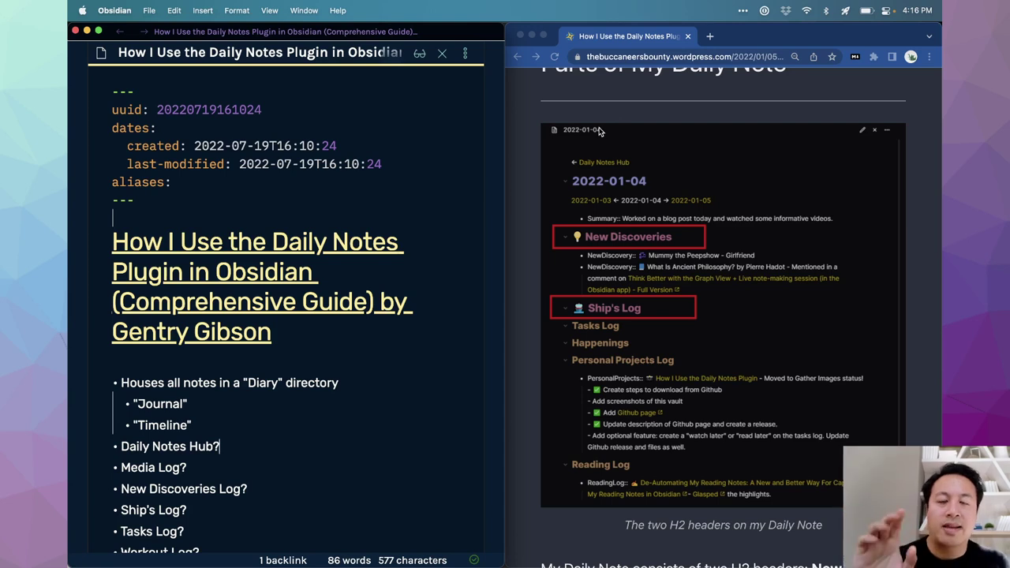
scroll(607, 202, "down", 2)
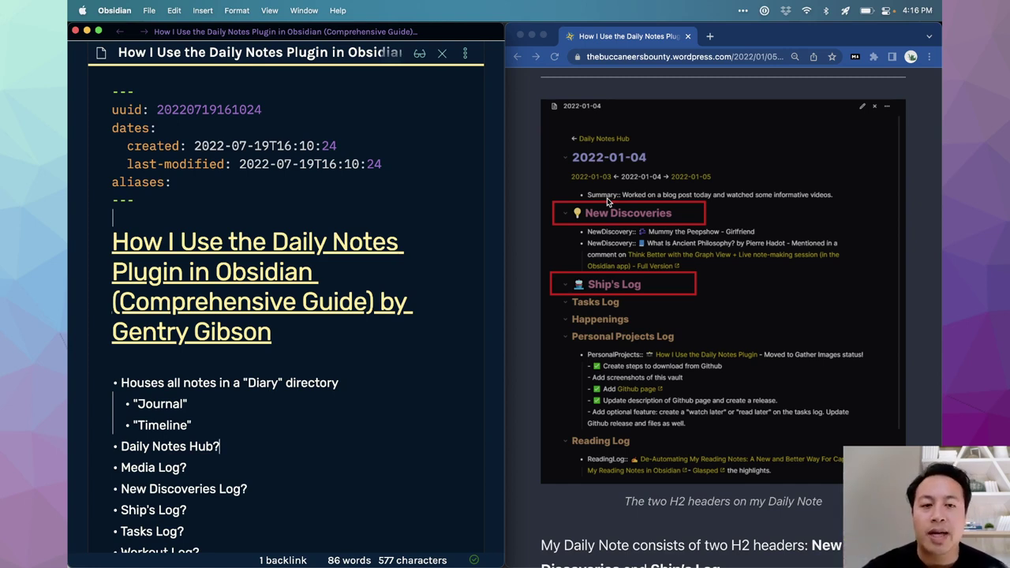
scroll(612, 286, "down", 2)
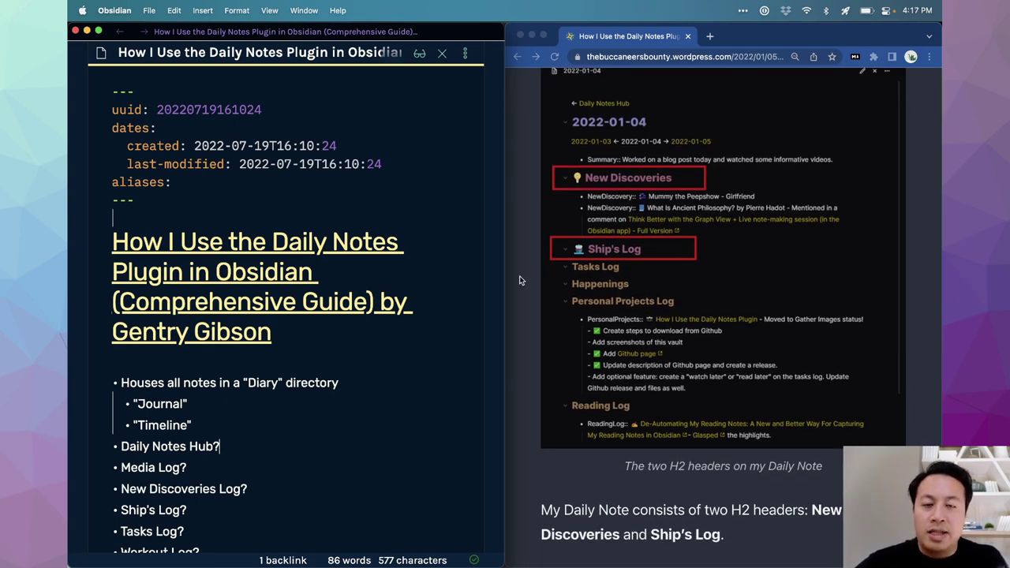
Step: Maximize Obsidian, split the pane and create the 2022-07-25 daily note from the Calendar
key("ctrl+alt+Return")
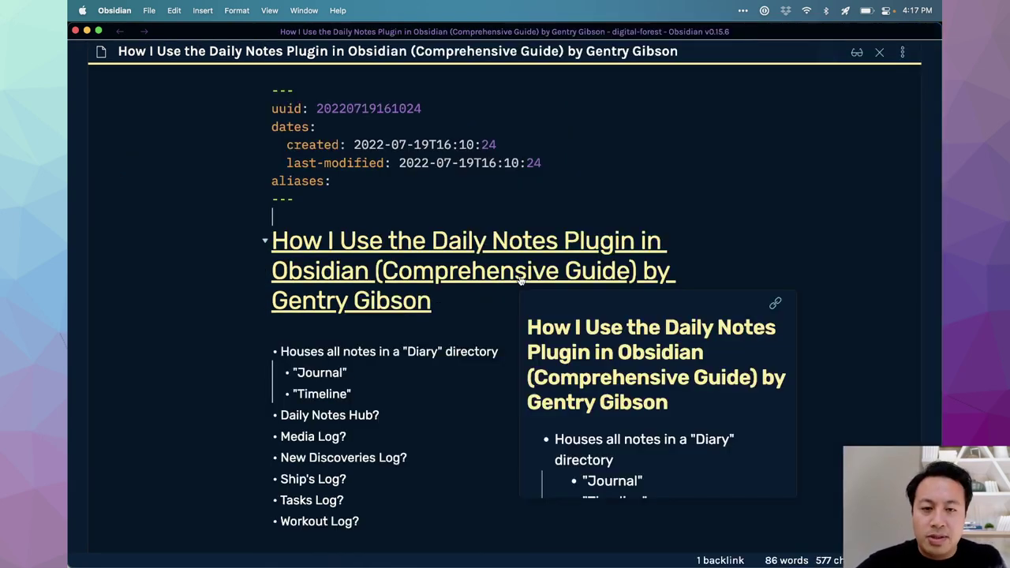
left_click(520, 278, "super")
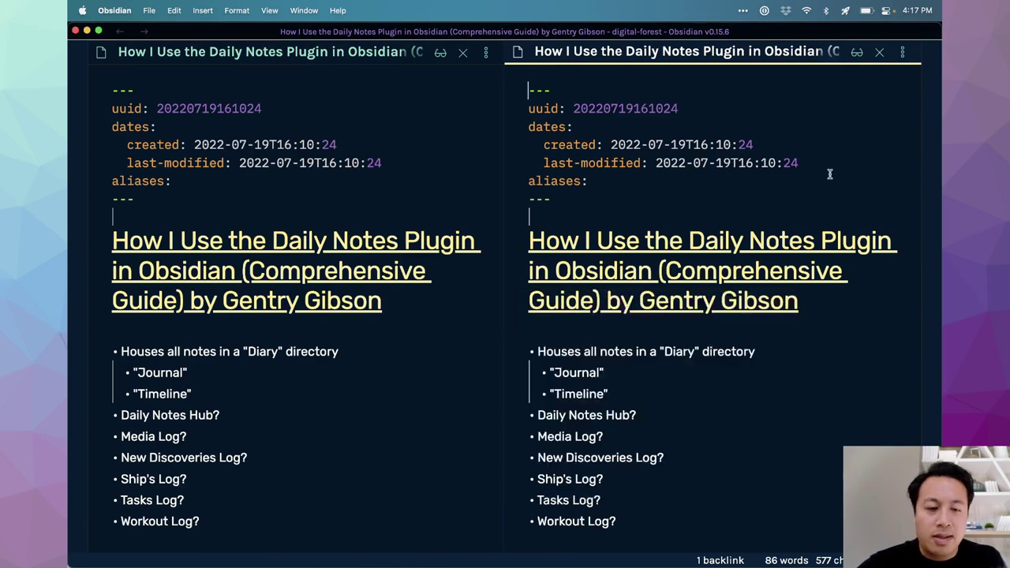
key("super+shift+r")
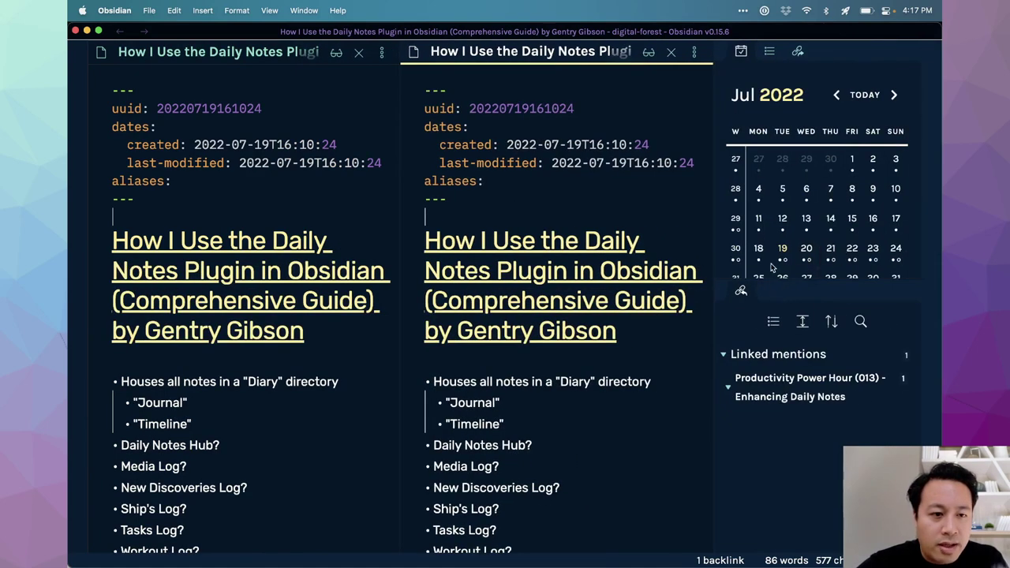
left_click(759, 218)
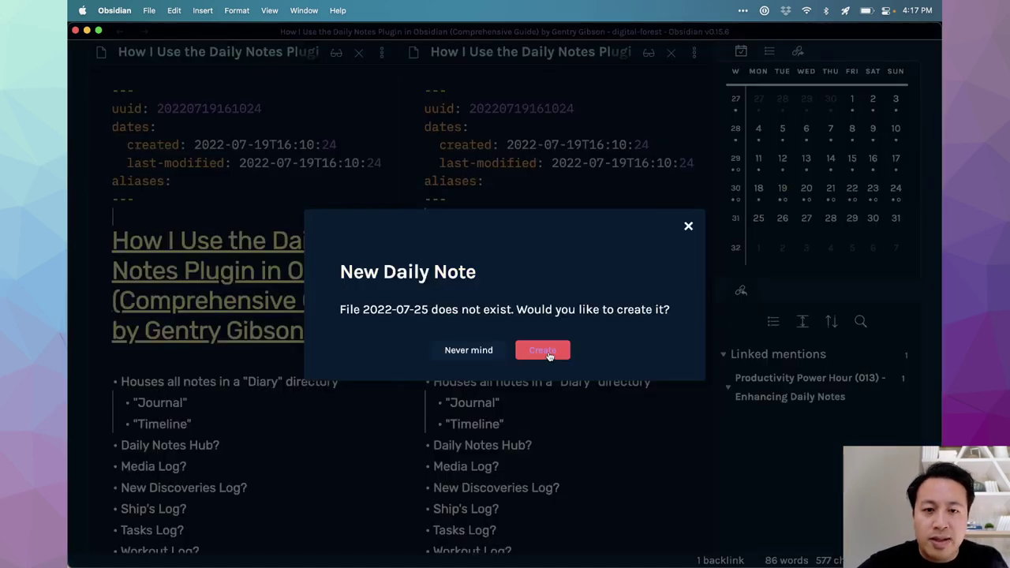
left_click(544, 352)
key("super+shift+r")
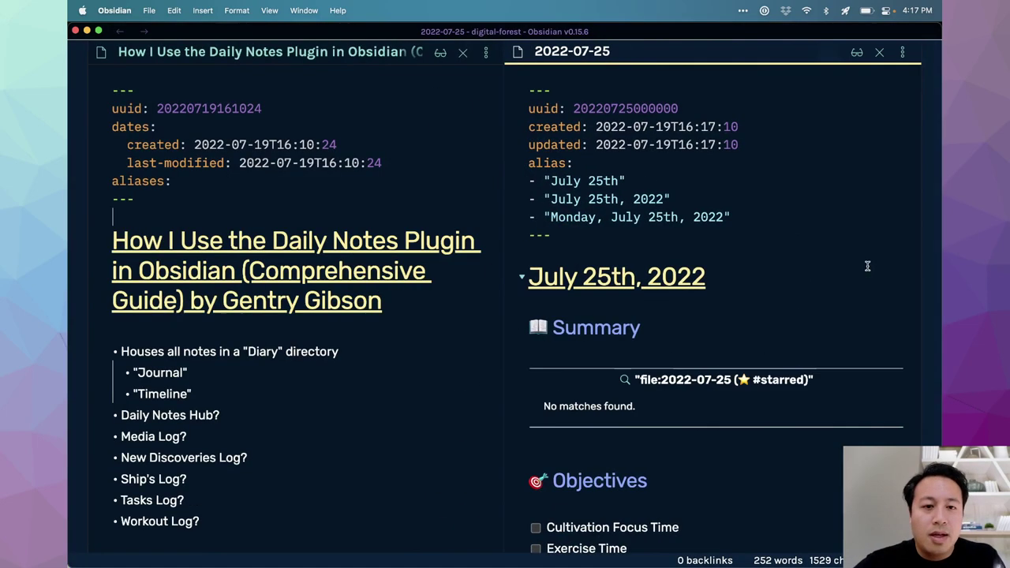
Step: Inspect the daily note's 2022-07-25 title, frontmatter date and July alias lines
scroll(827, 258, "up", 1)
left_click_drag(613, 52, 634, 214)
left_click(645, 165)
left_click(634, 214)
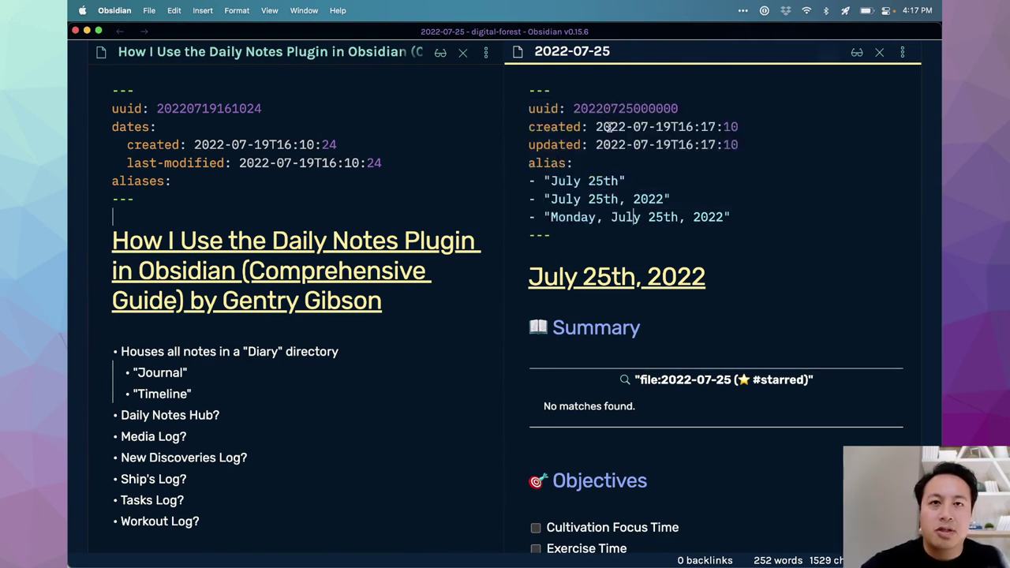
scroll(600, 155, "down", 1)
left_click(744, 191)
left_click_drag(745, 191, 500, 131)
left_click(632, 193)
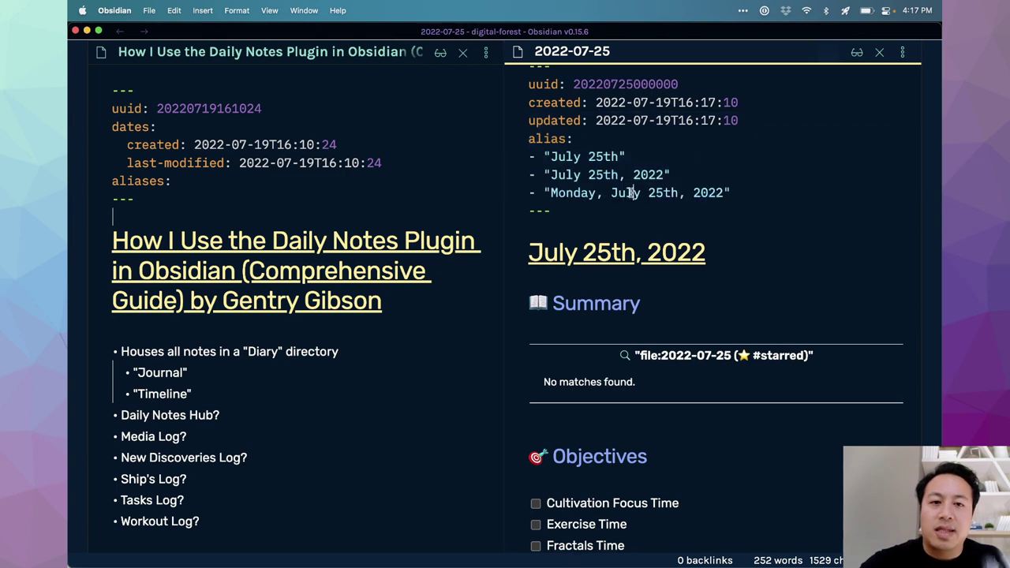
double_click(562, 157)
left_click(658, 169)
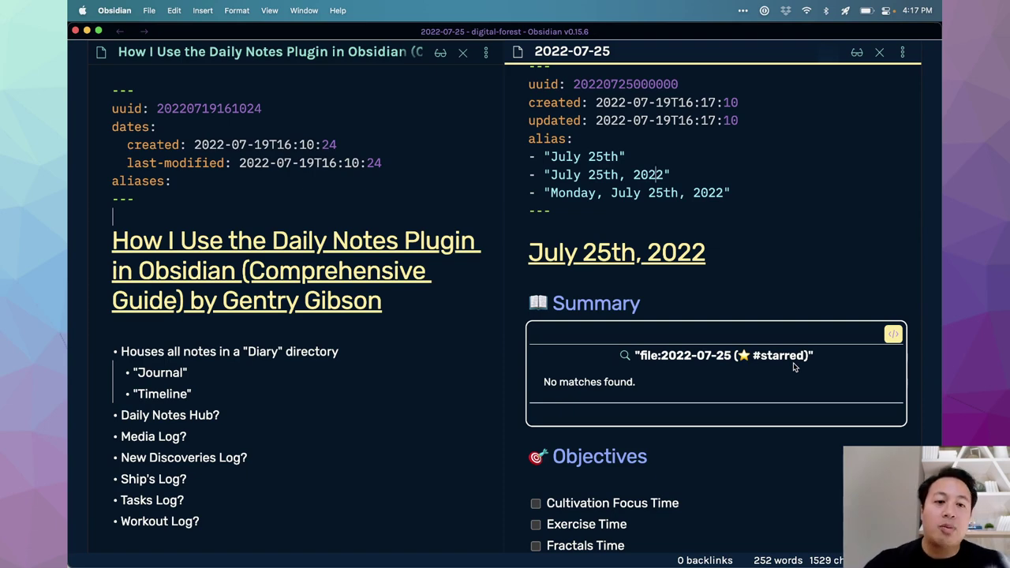
scroll(795, 367, "down", 5)
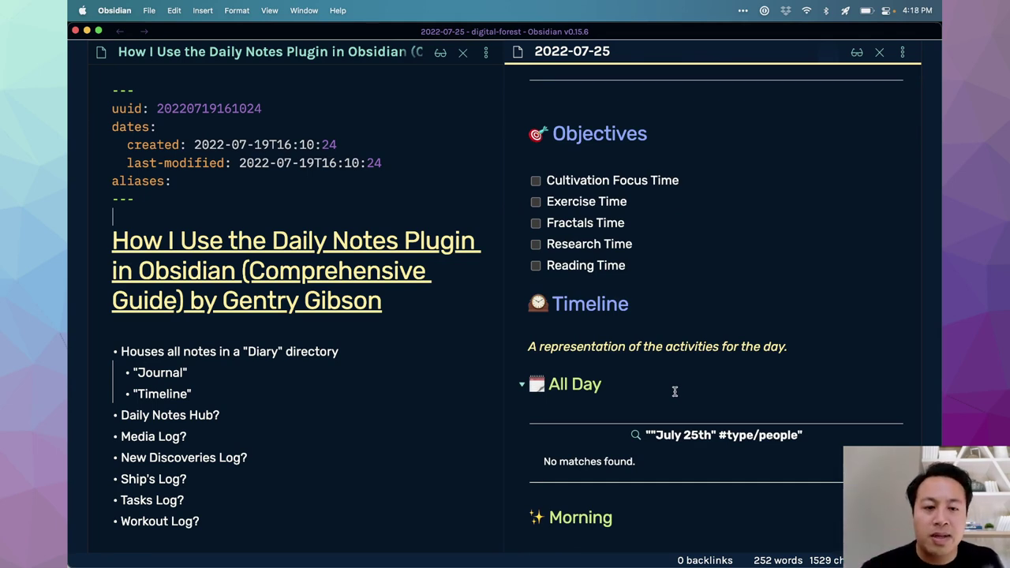
scroll(671, 387, "down", 1)
left_click(655, 360)
left_click(580, 389)
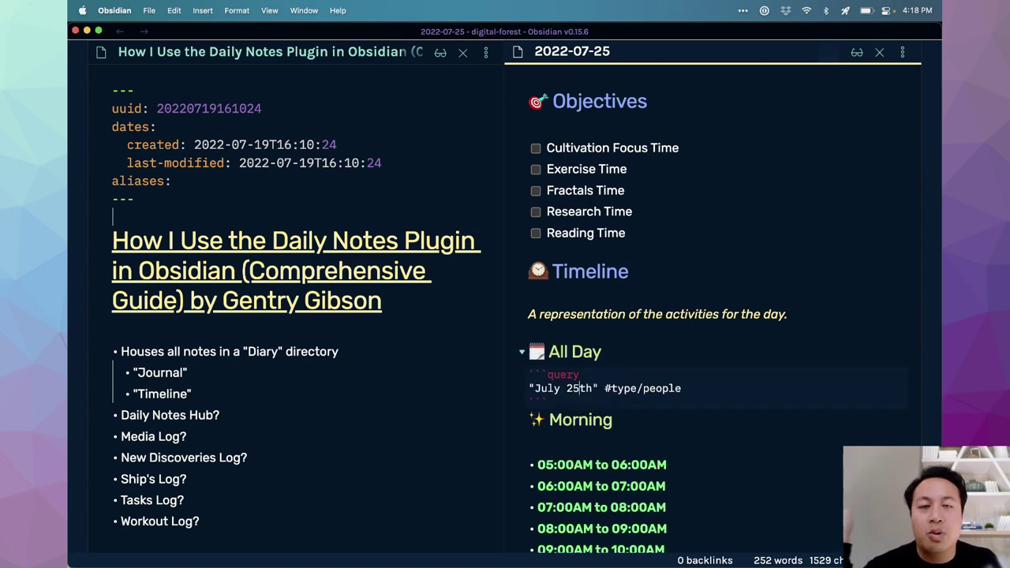
left_click(679, 345)
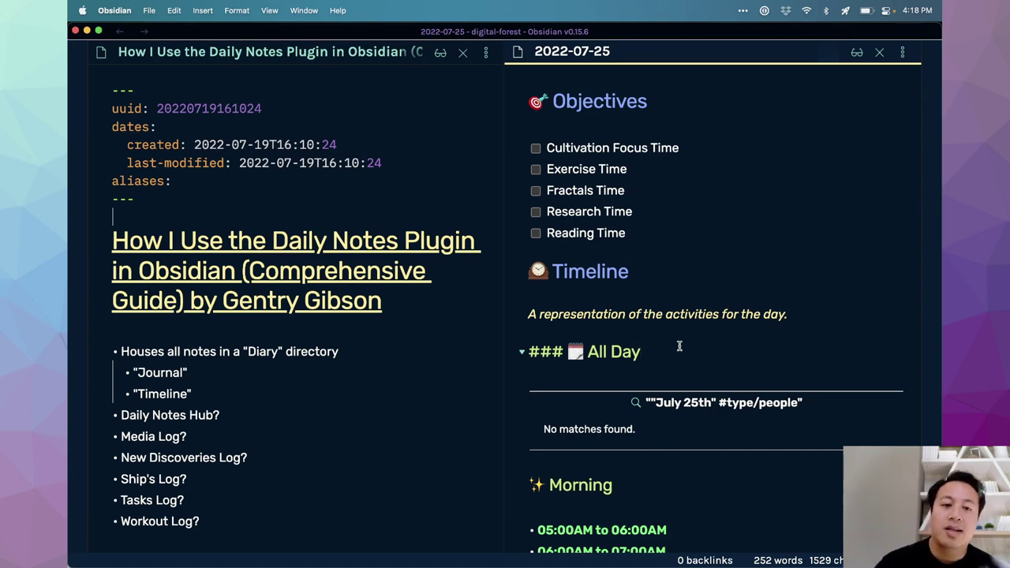
scroll(679, 346, "down", 1)
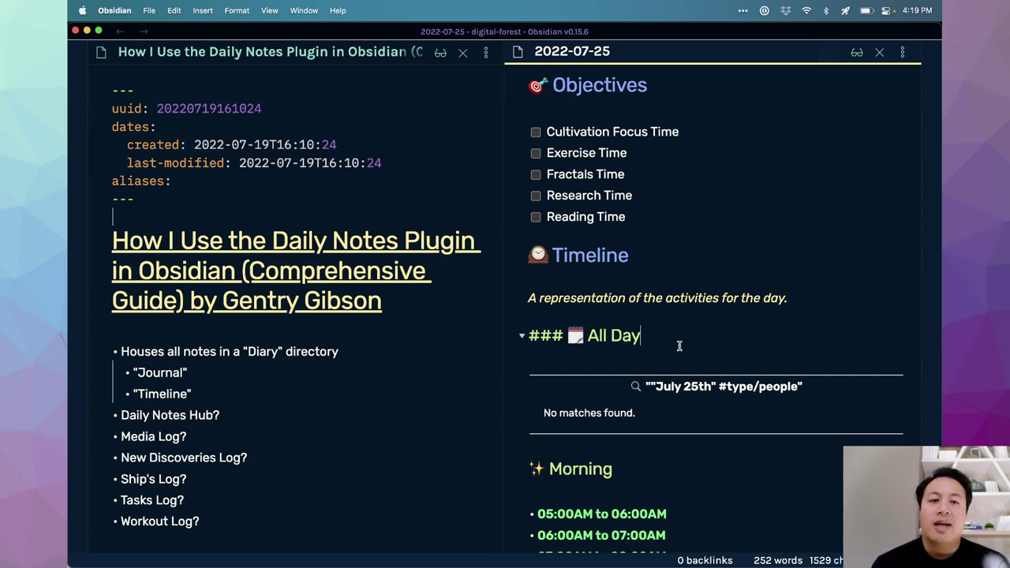
Step: Open the People - Person page template in a new pane and inspect its About and Reminders callouts
key("super+o")
type("people templ")
key("super+Return")
left_click(804, 301)
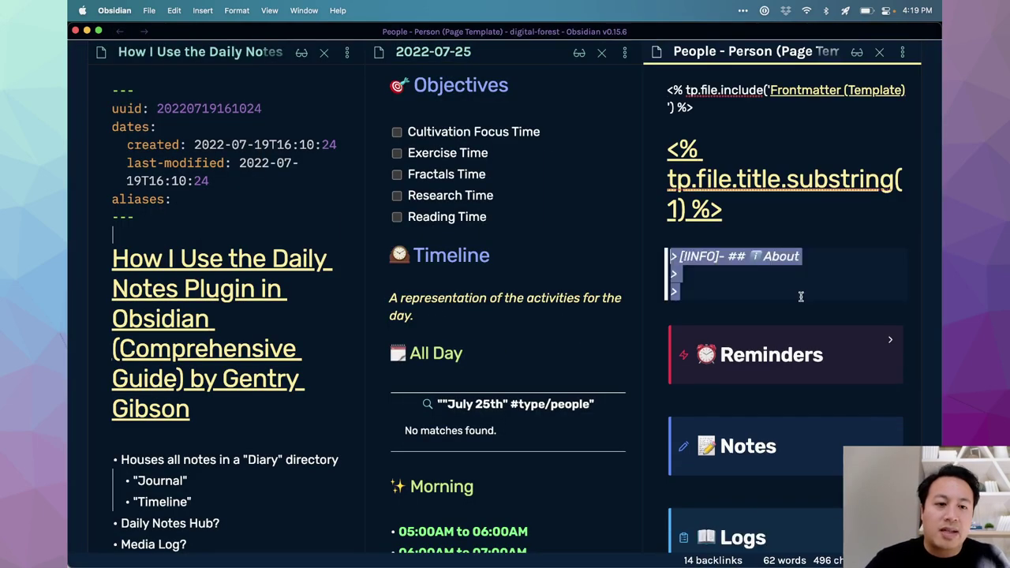
left_click(794, 221)
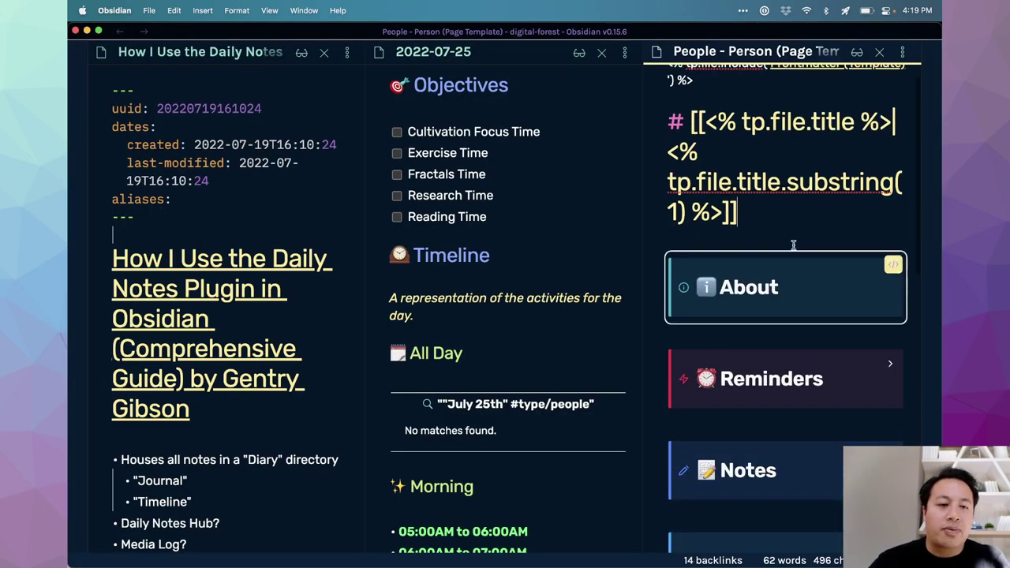
scroll(758, 268, "down", 1)
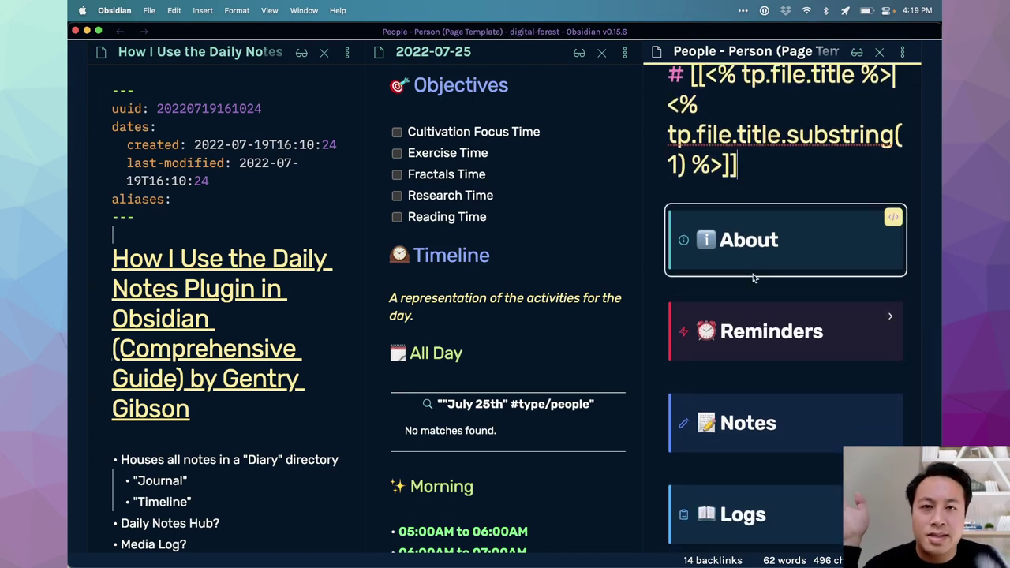
left_click(789, 334)
left_click(789, 334)
left_click(789, 334)
scroll(794, 197, "down", 1)
Step: Add a 🎂 'Birthday::' field to the About callout and close the template pane
left_click(673, 215)
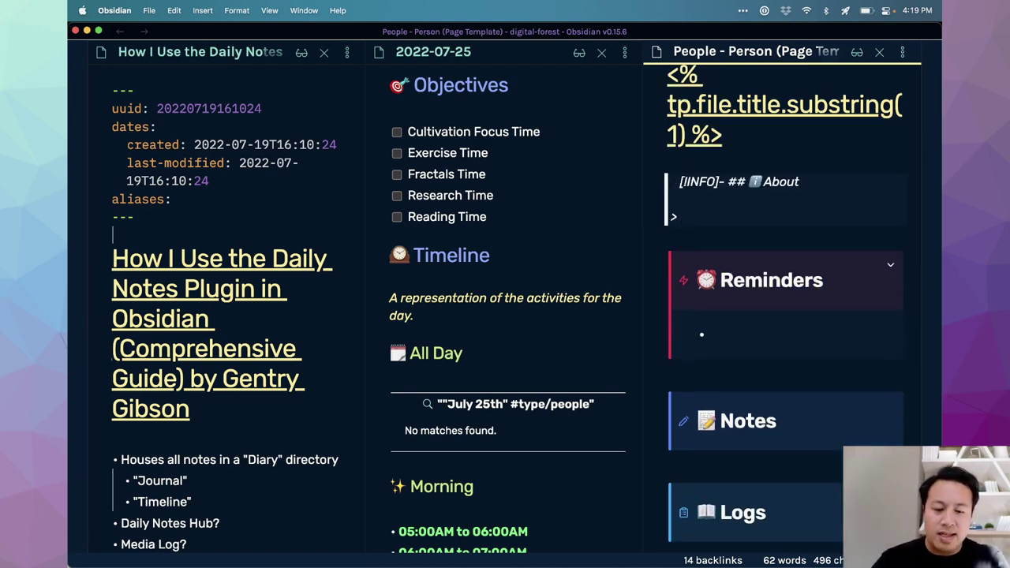
type(":birth")
key("Return")
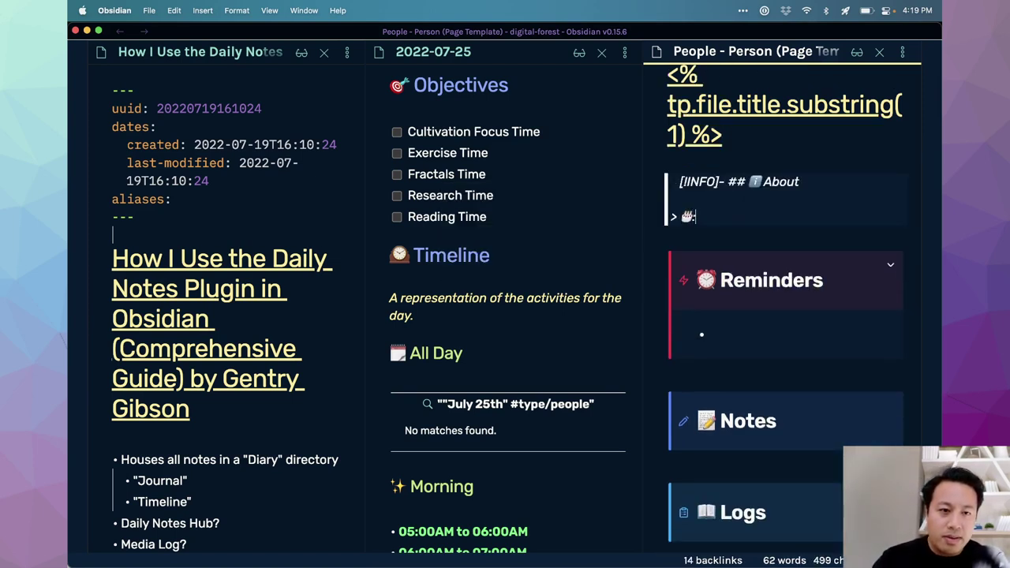
type("Birthday::")
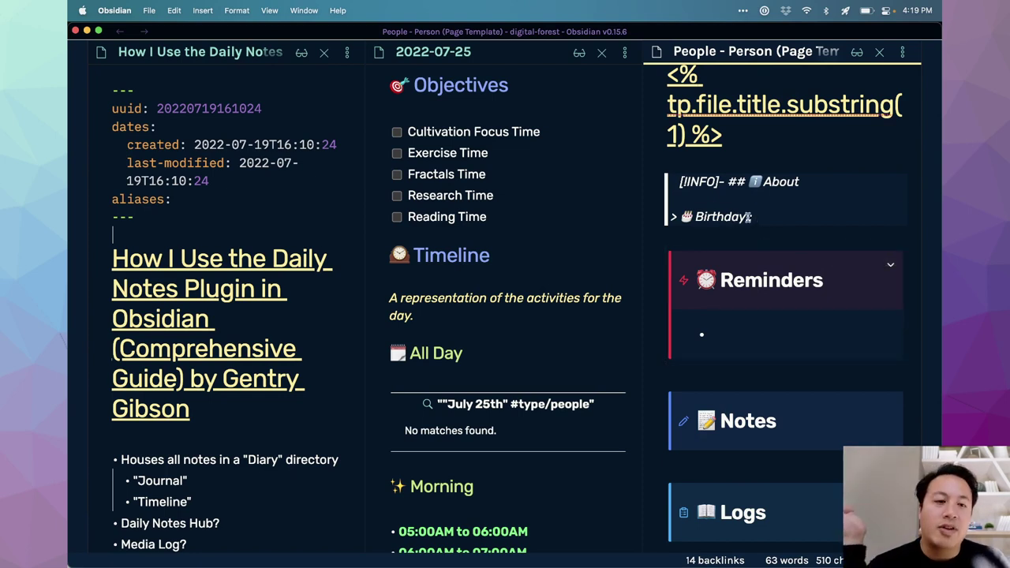
left_click(780, 142)
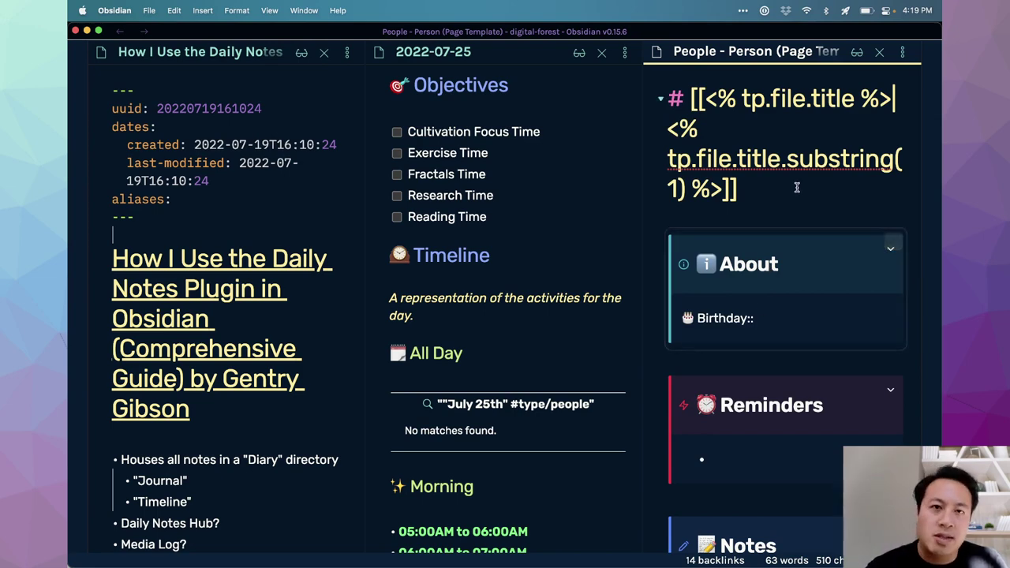
left_click(544, 318)
left_click(879, 52)
Step: Scroll the 2022-07-25 note through its Morning, Afternoon and Evening slots, then back to the frontmatter
scroll(712, 213, "down", 2)
scroll(715, 211, "down", 3)
scroll(714, 247, "up", 10)
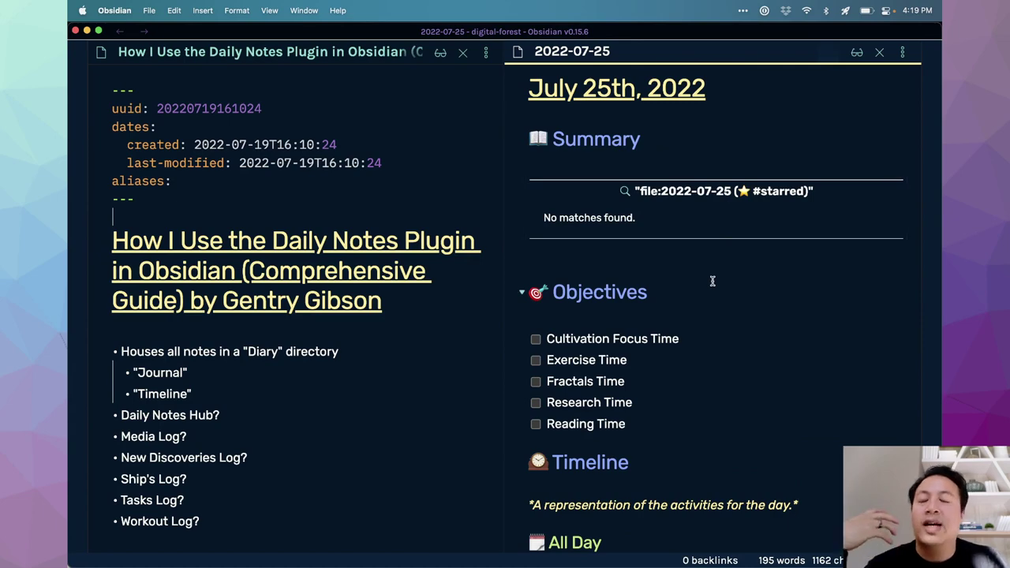
scroll(711, 281, "down", 4)
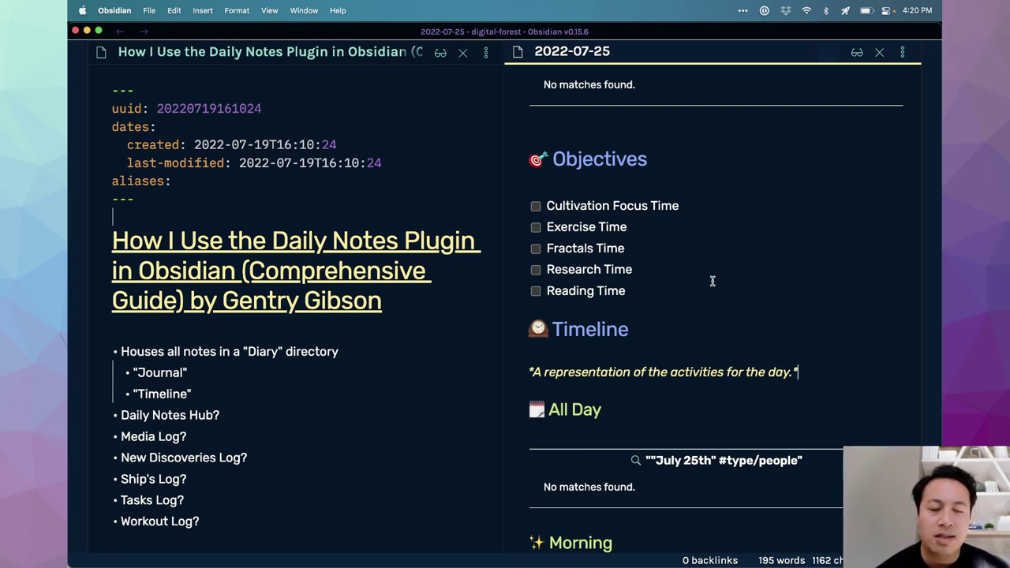
scroll(713, 281, "down", 5)
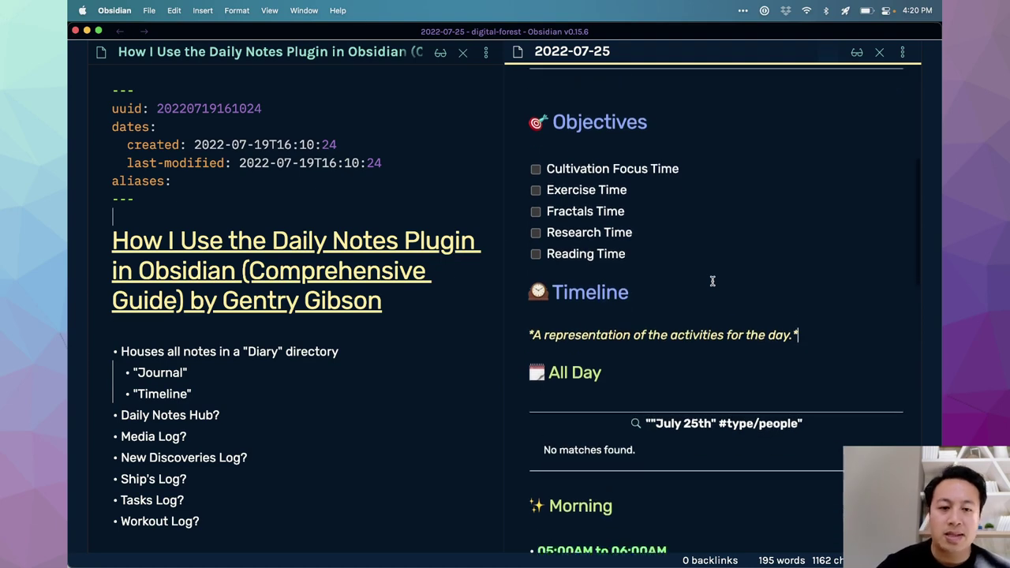
scroll(713, 281, "down", 6)
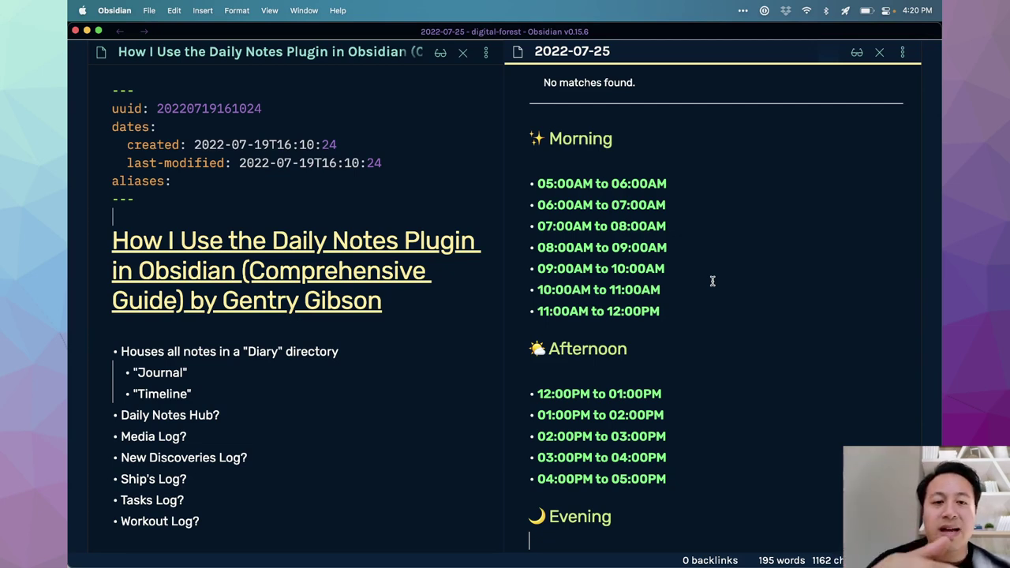
scroll(713, 281, "down", 4)
scroll(712, 281, "up", 7)
scroll(712, 279, "up", 6)
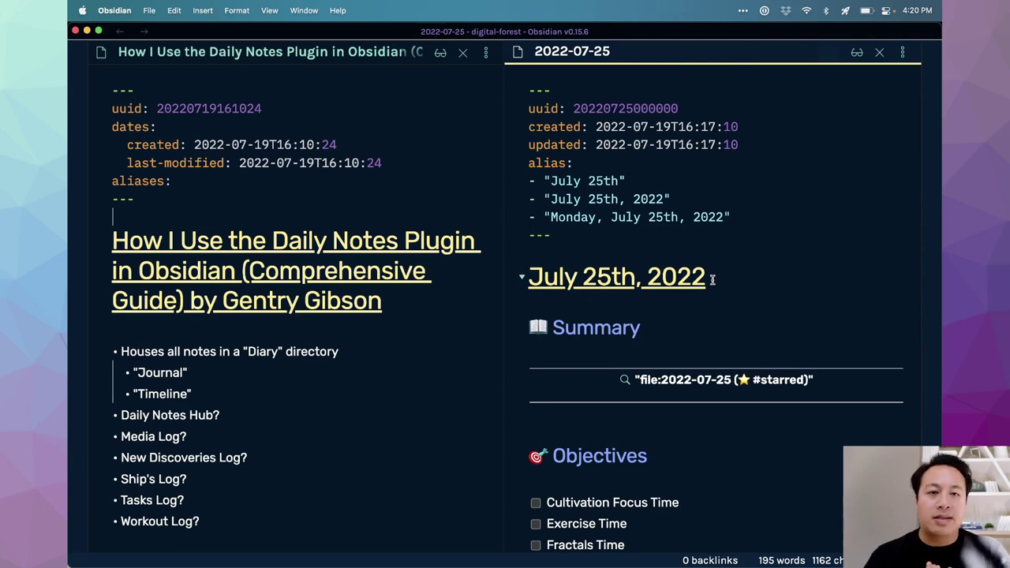
Step: Snap Obsidian to the left half beside Chrome and close the 2022-07-25 daily note
key("super+Tab")
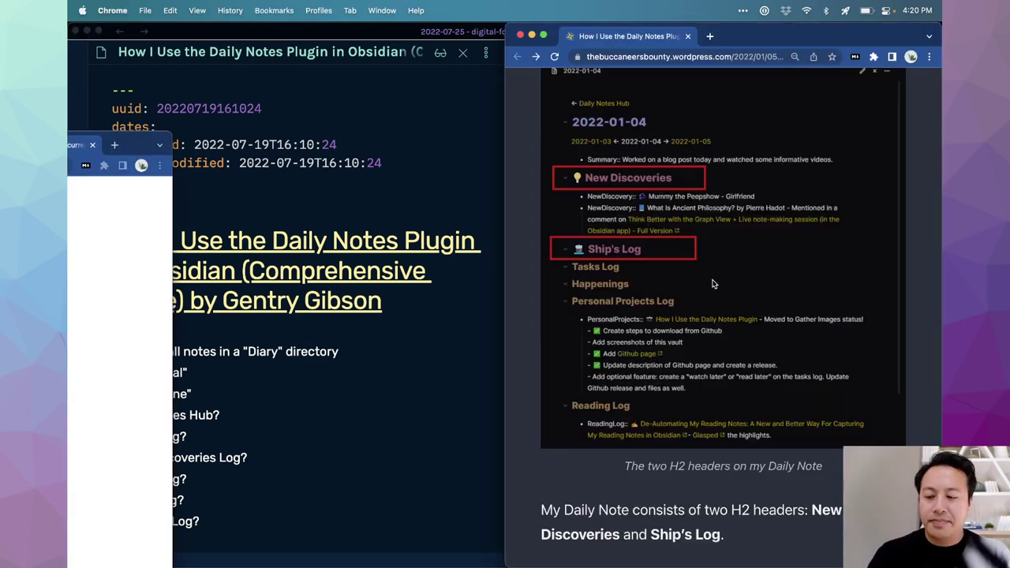
key("super+Tab")
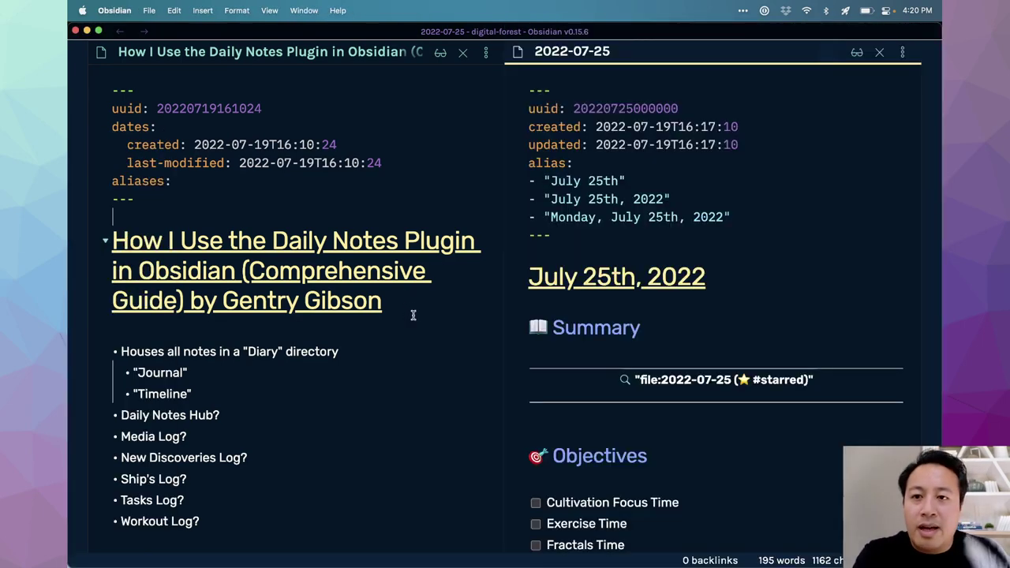
key("ctrl+alt+Left")
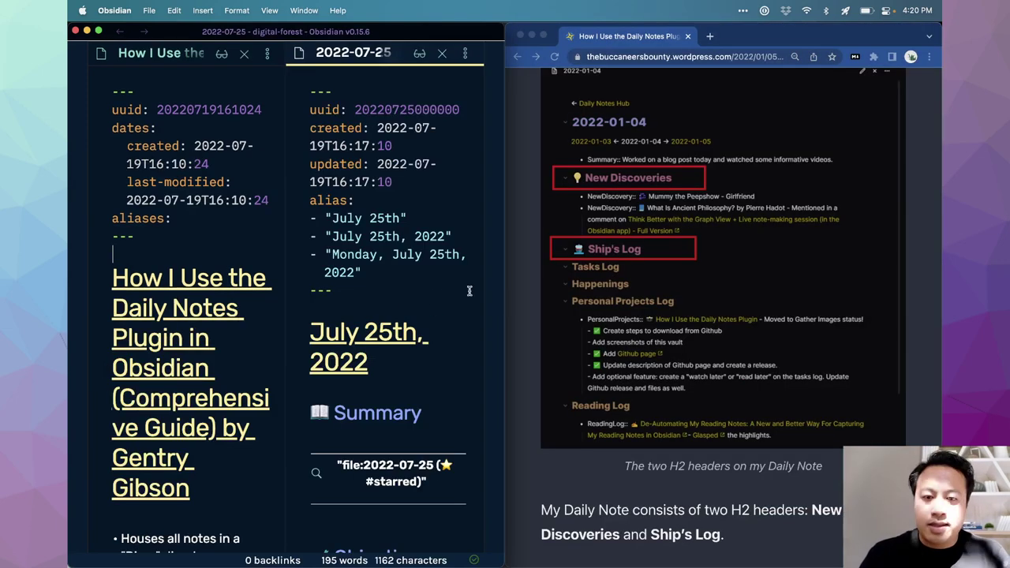
key("super+w")
scroll(695, 330, "down", 1)
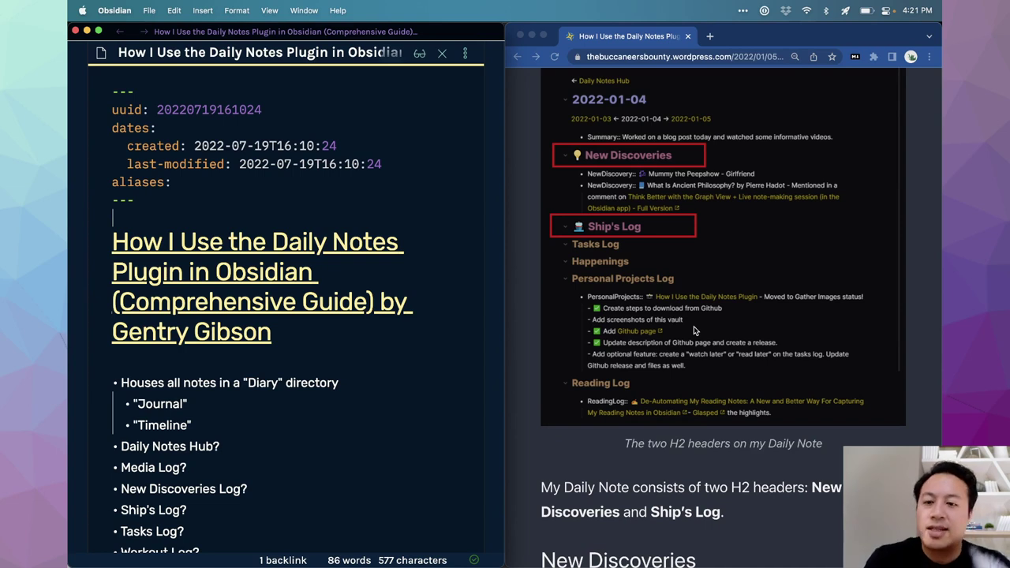
Step: Add the line '💡#i/discovered a new blog post' below the guide note's title
left_click(284, 338)
key("Return")
key("Return")
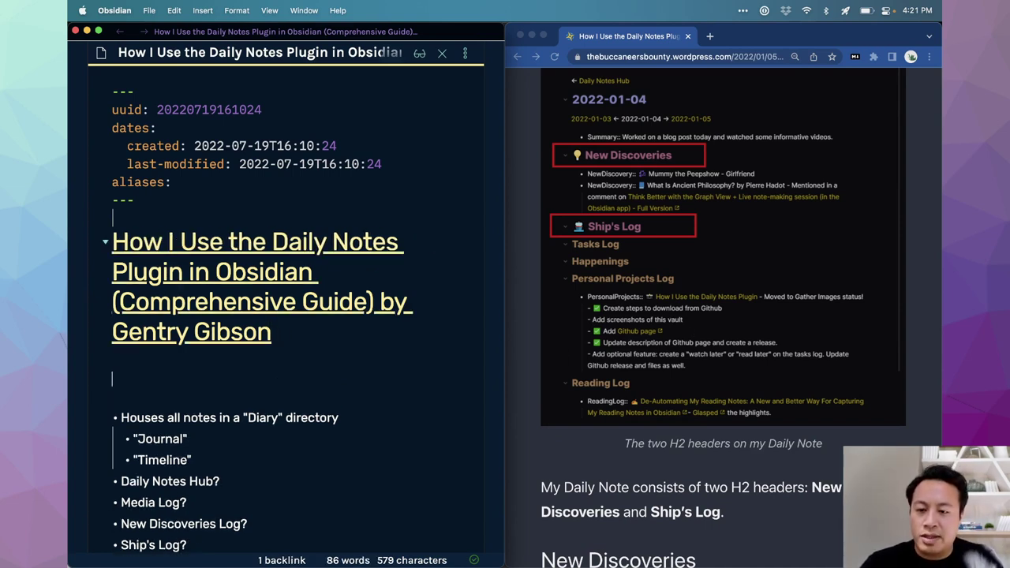
type(":bulb")
key("Return")
type("#i/disc")
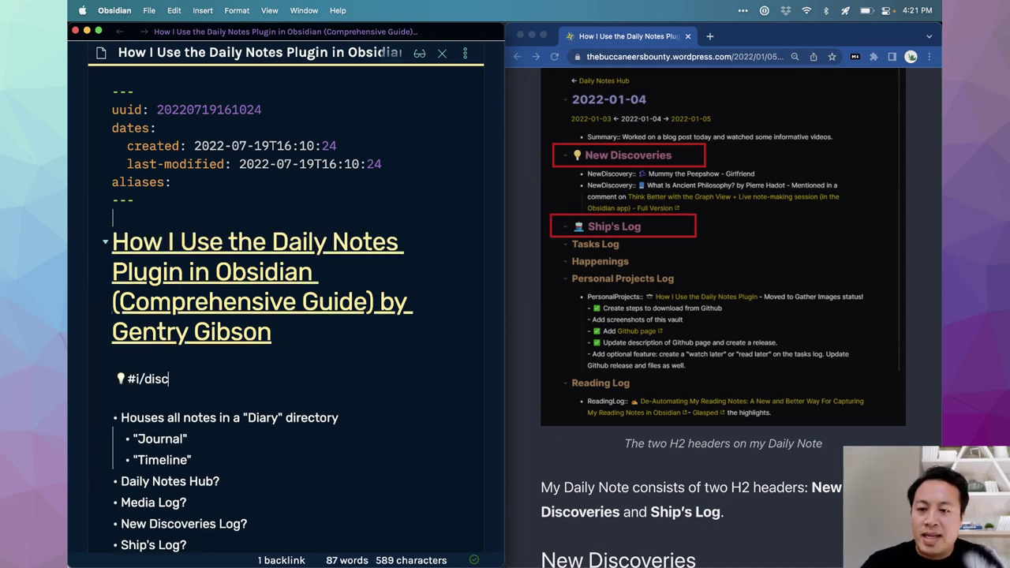
type("overed a new p")
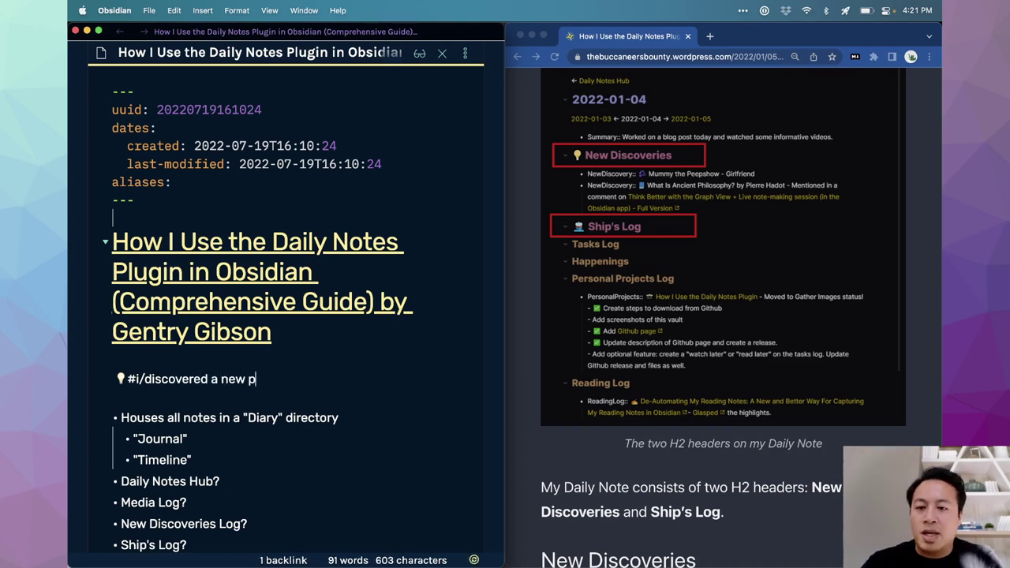
key("BackSpace")
type("blog post")
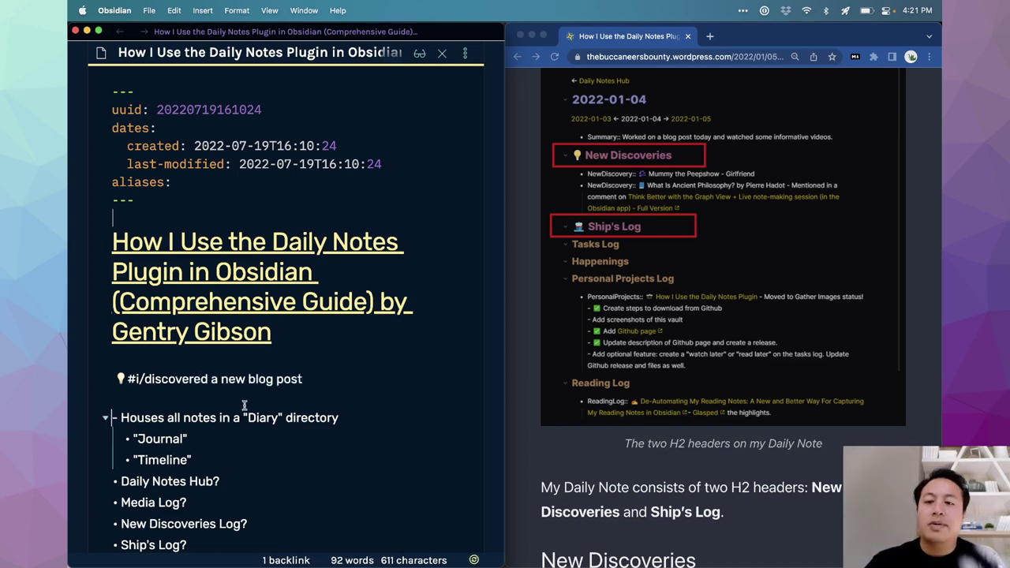
left_click(214, 397)
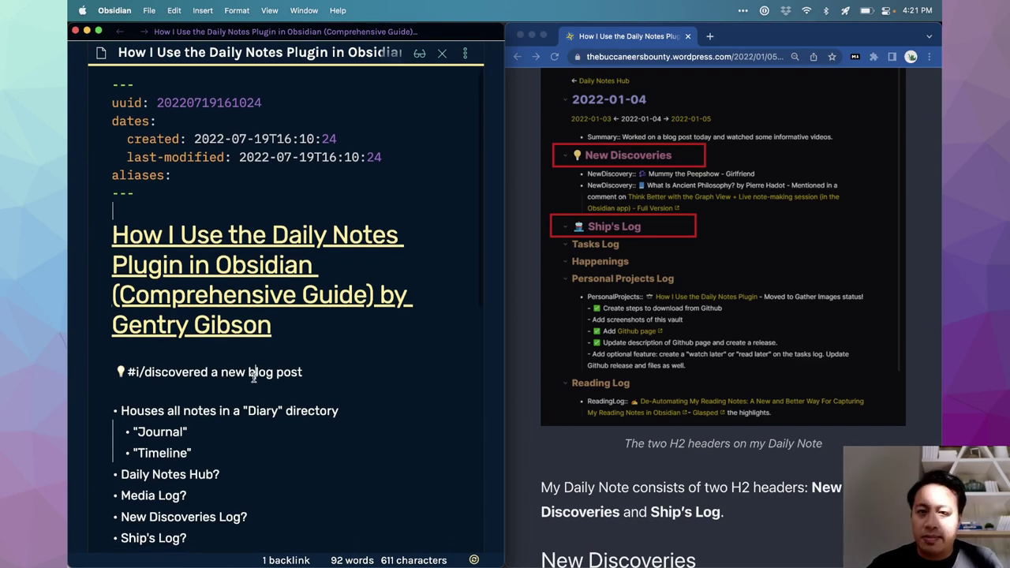
scroll(260, 378, "down", 5)
scroll(260, 378, "up", 3)
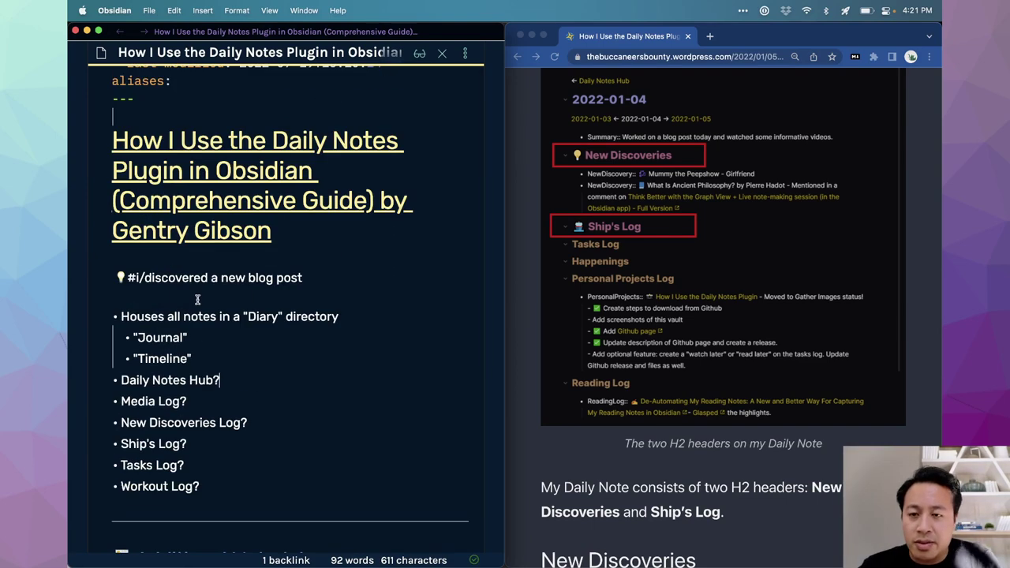
key("super+shift+backslash")
key("super+shift+backslash")
key("super+backslash")
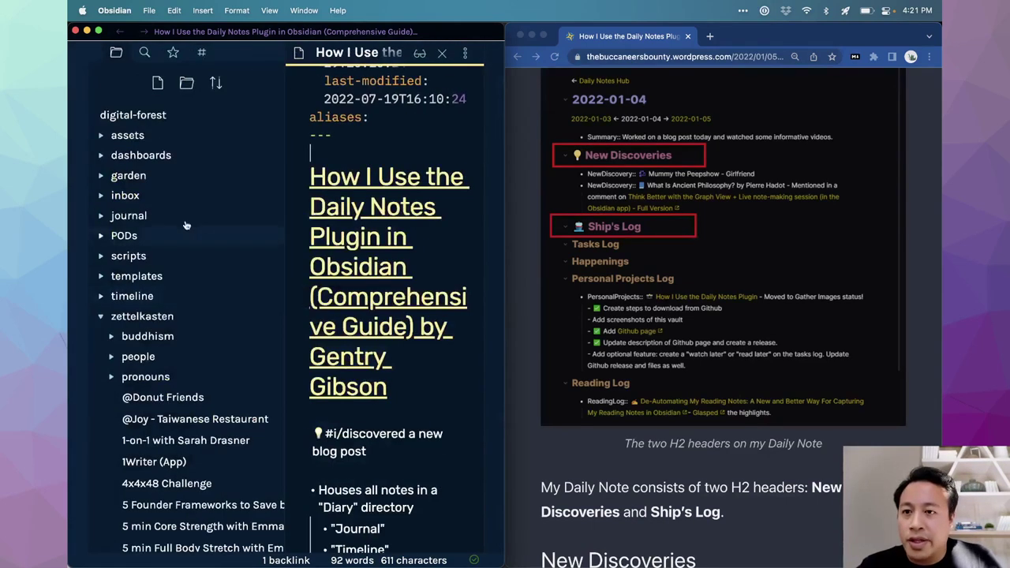
Step: Search the Tag pane for notes tagged #i/discovered, then clear the search and hide the sidebar
left_click(203, 53)
scroll(189, 237, "down", 10)
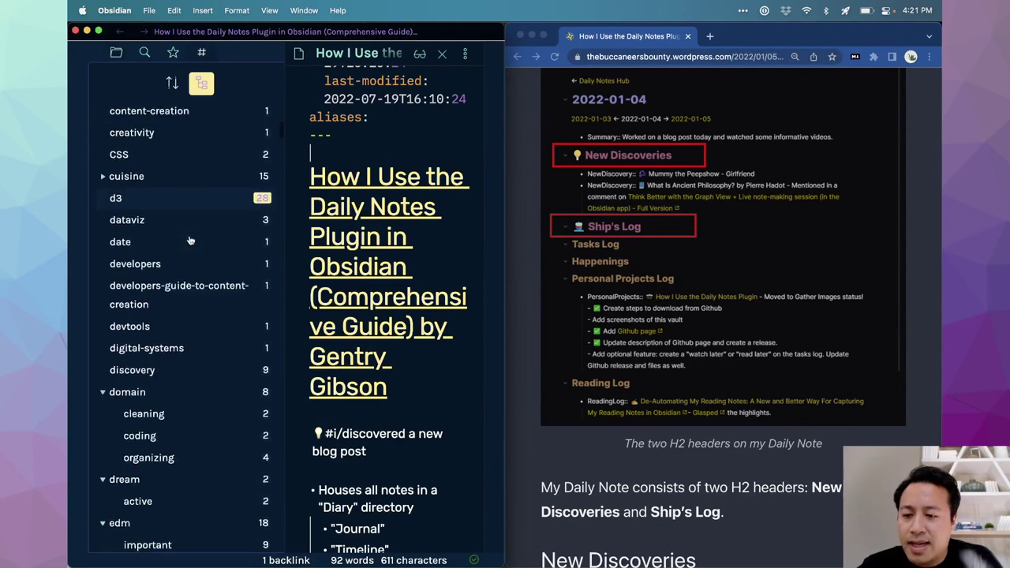
scroll(190, 240, "down", 8)
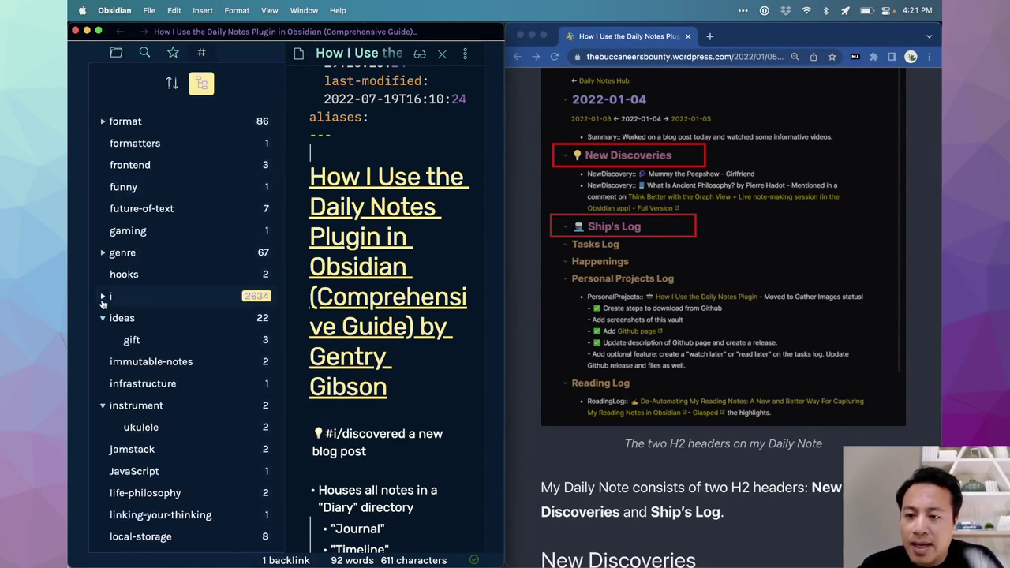
left_click(161, 294)
scroll(163, 323, "down", 4)
left_click(158, 364)
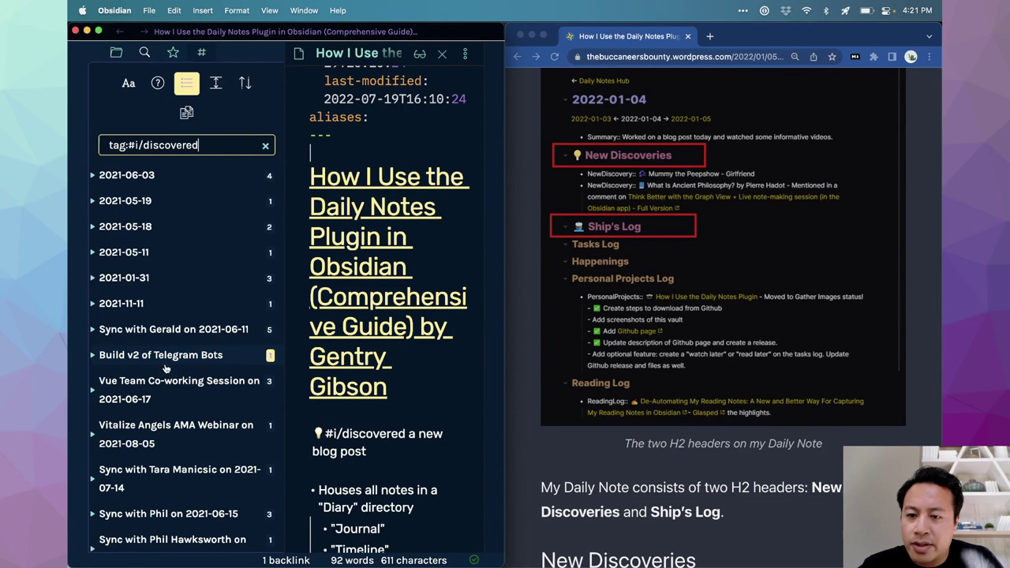
left_click(266, 146)
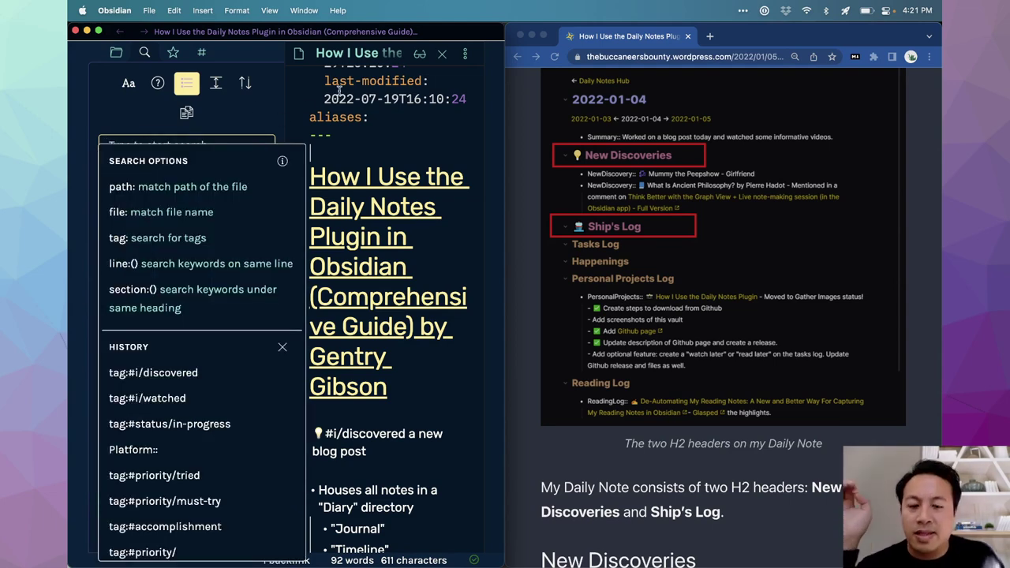
key("super+backslash")
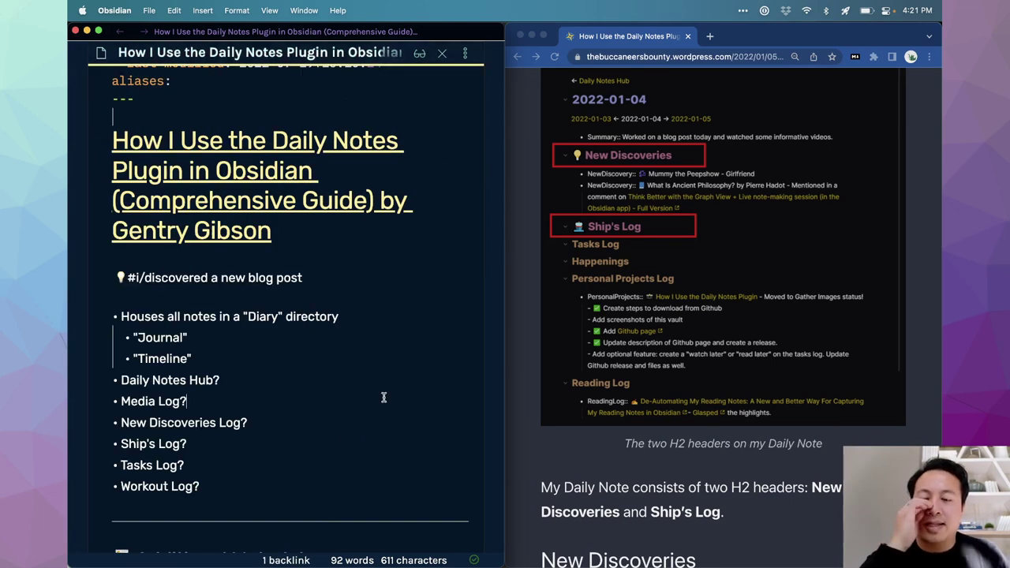
Step: Delete the '💡#i/discovered a new blog post' line beneath the title
left_click(333, 276)
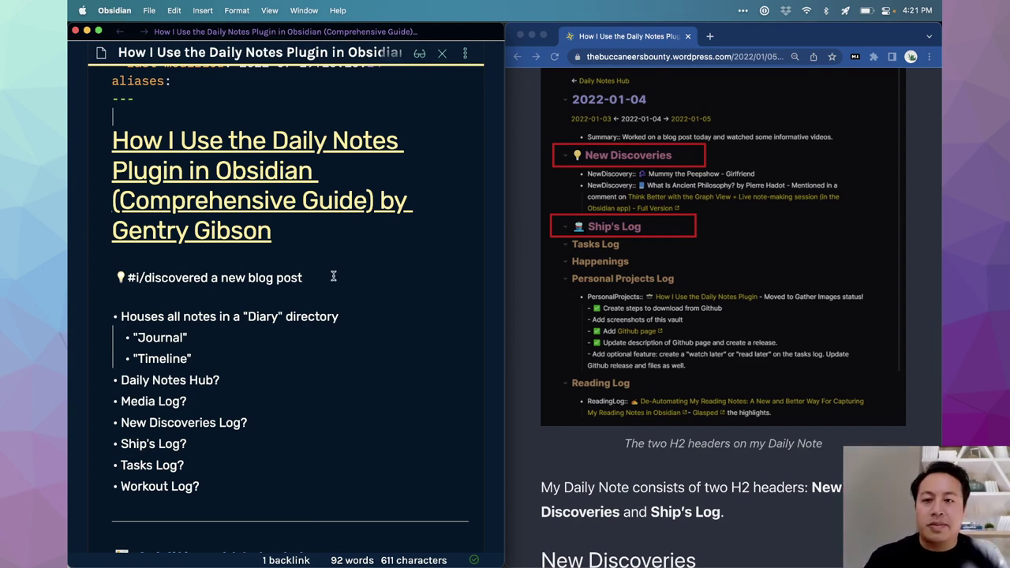
key("super+shift+Left")
key("BackSpace")
key("BackSpace")
key("BackSpace")
left_click(113, 261)
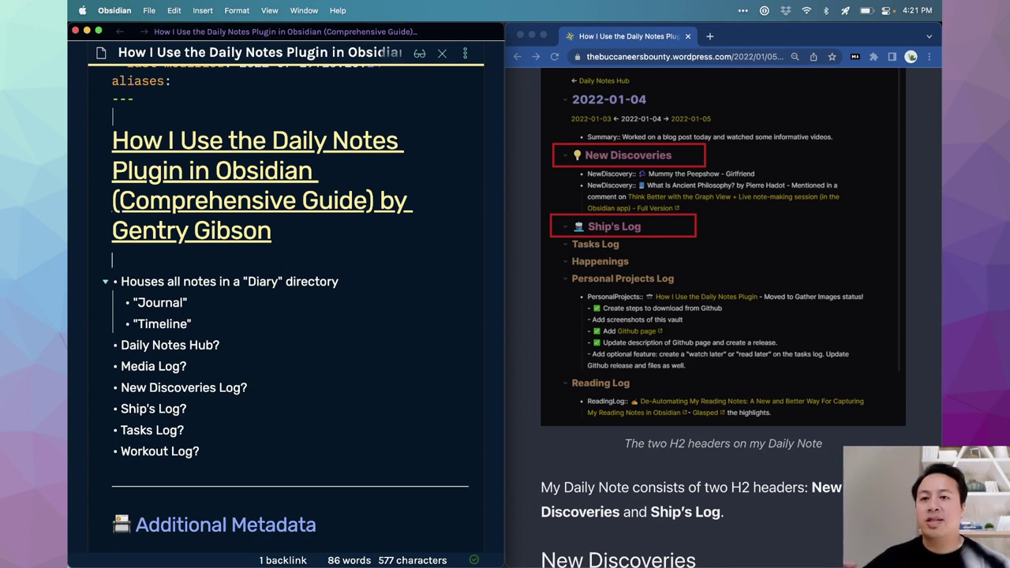
scroll(292, 237, "down", 2)
scroll(607, 116, "down", 1)
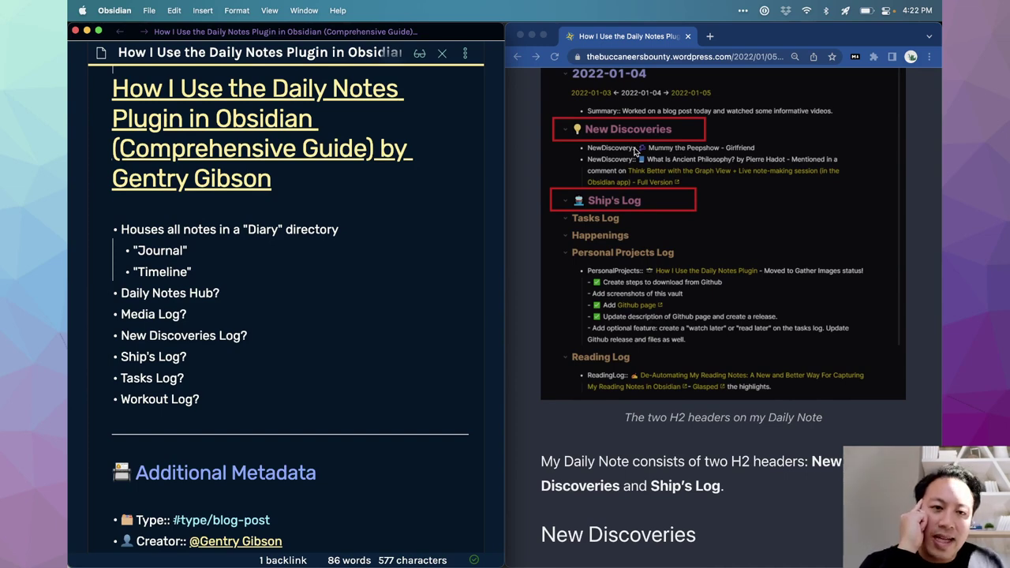
scroll(635, 158, "up", 1)
scroll(635, 166, "down", 3)
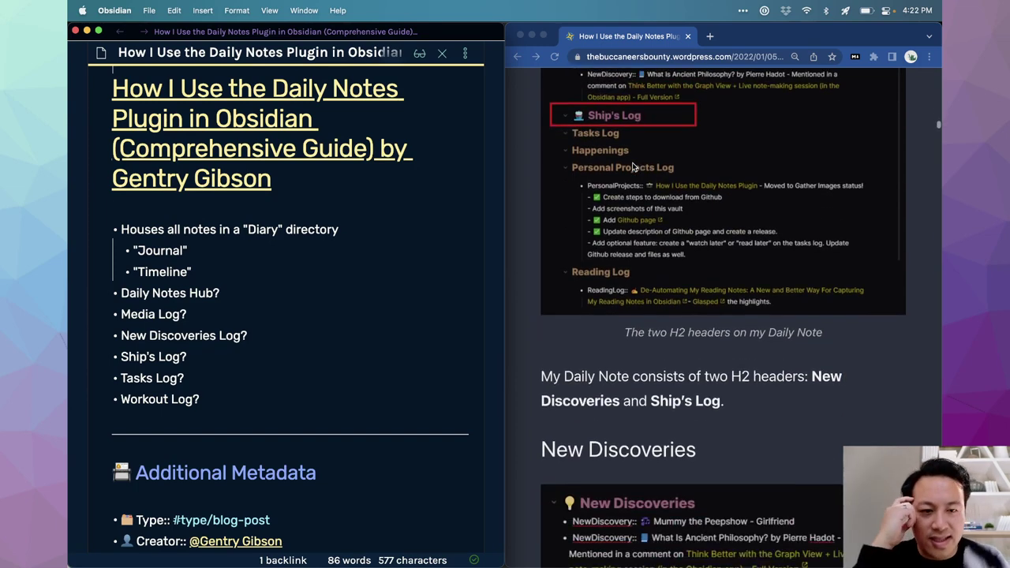
scroll(310, 285, "up", 3)
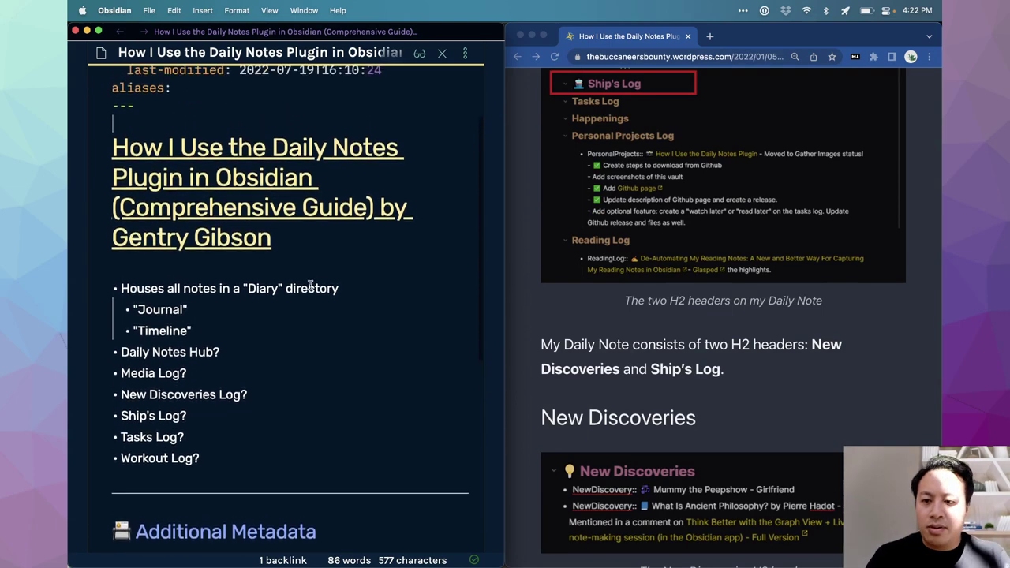
scroll(574, 256, "up", 1)
scroll(574, 257, "up", 2)
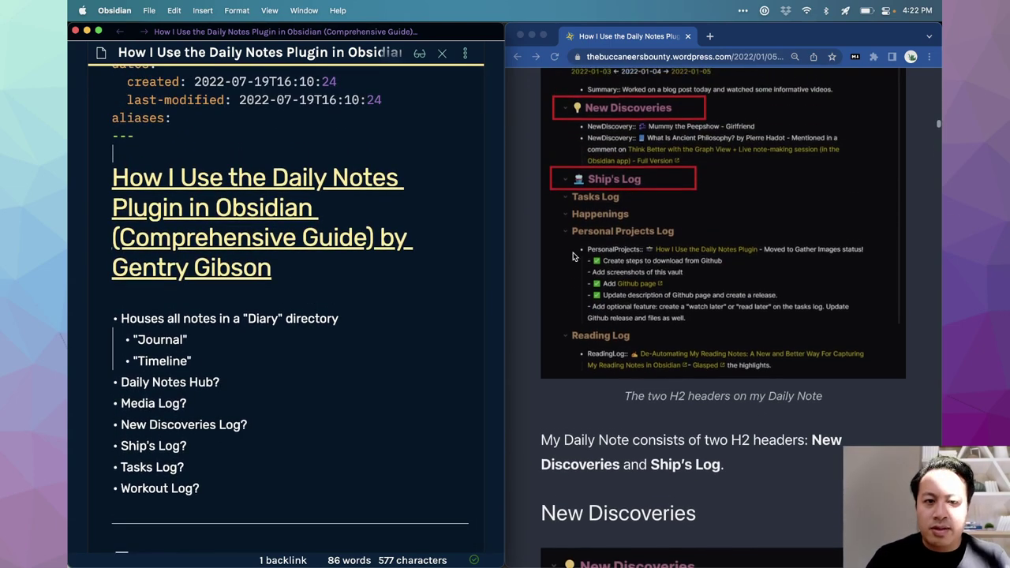
left_click(246, 371)
key("Return")
key("shift+Tab")
type("Utilizing Dataview'")
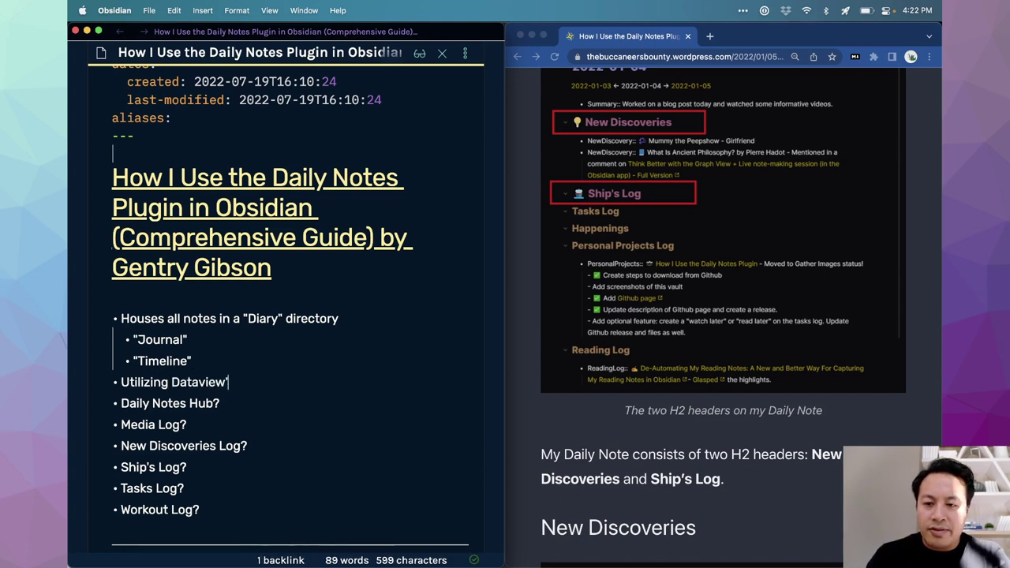
type("s inline field ")
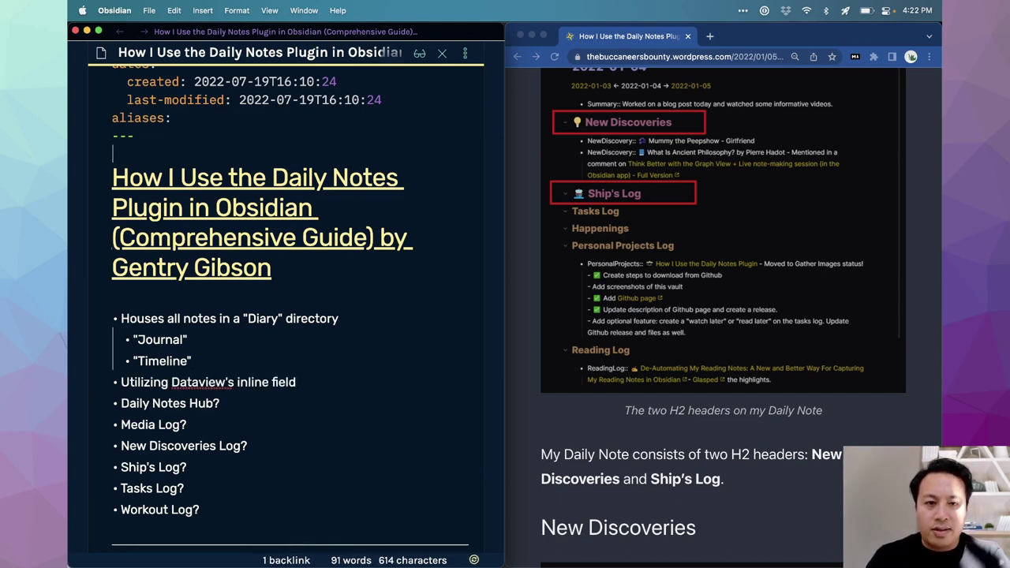
type("feature")
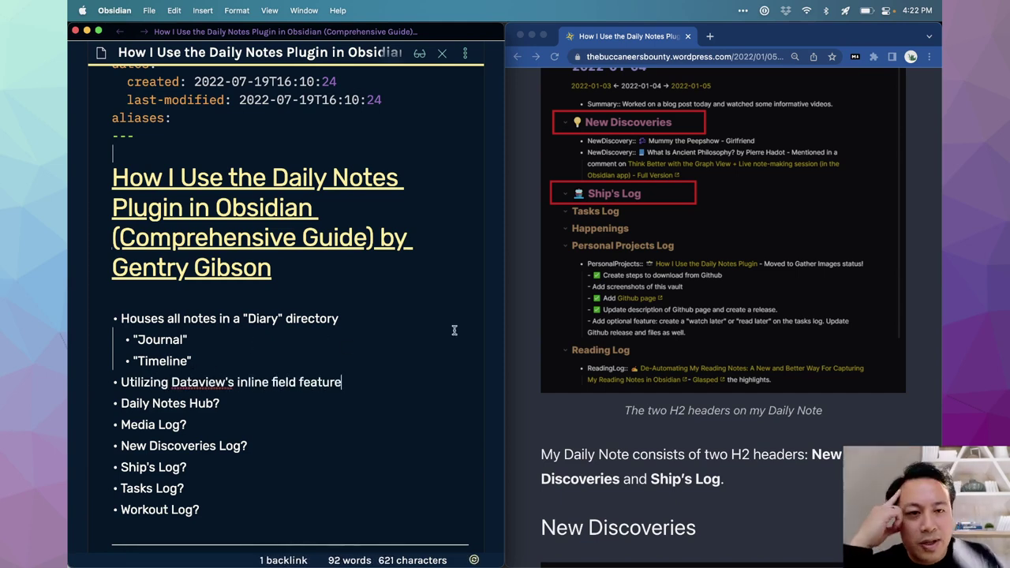
scroll(598, 305, "down", 5)
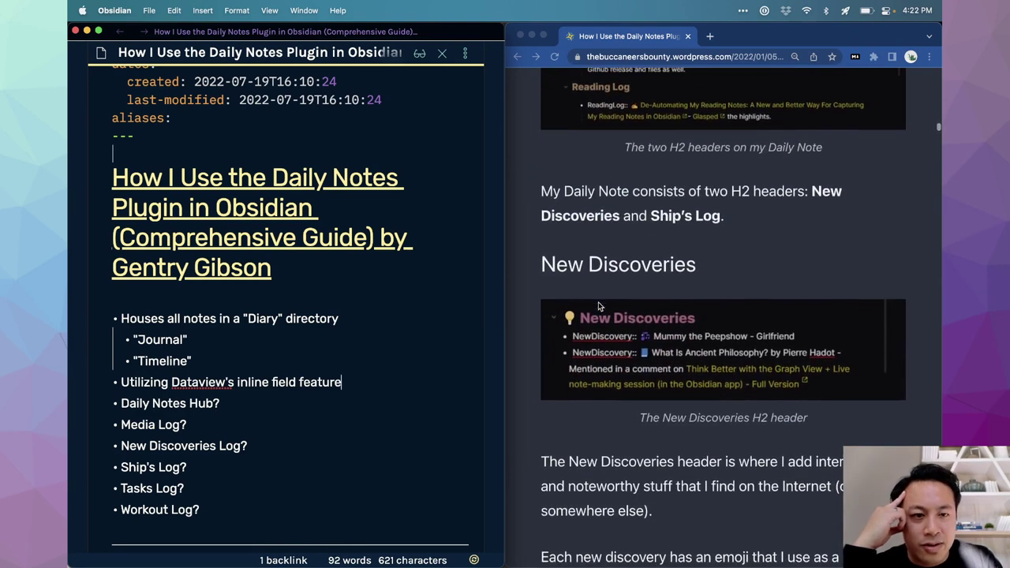
scroll(598, 306, "down", 5)
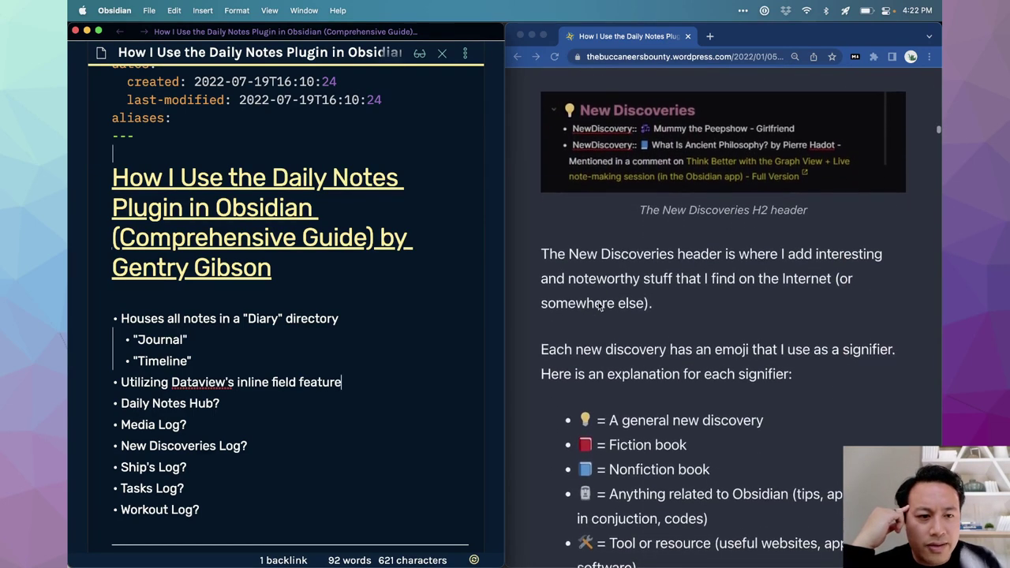
scroll(599, 306, "down", 2)
scroll(598, 316, "up", 1)
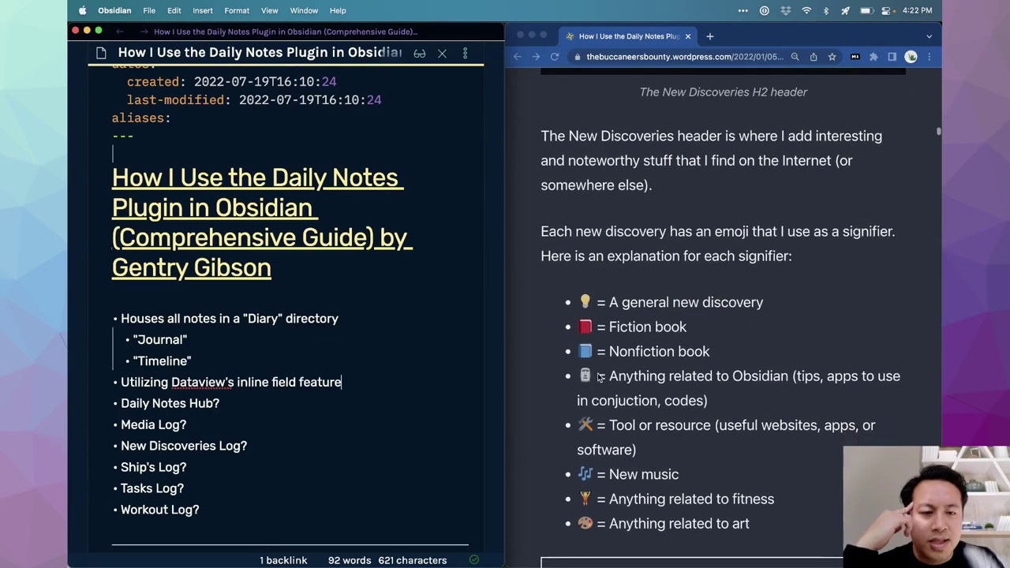
scroll(600, 377, "down", 1)
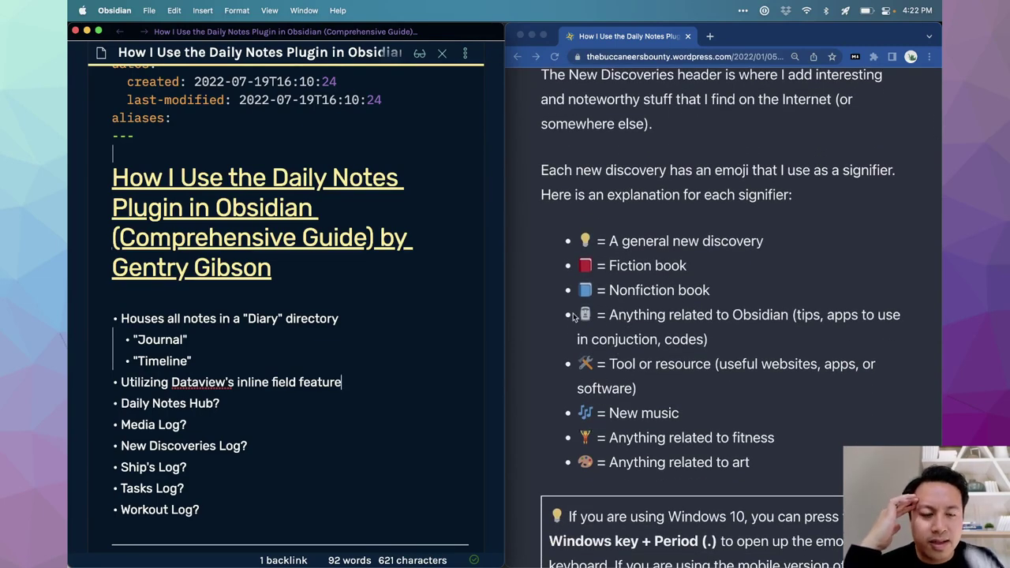
scroll(593, 337, "down", 1)
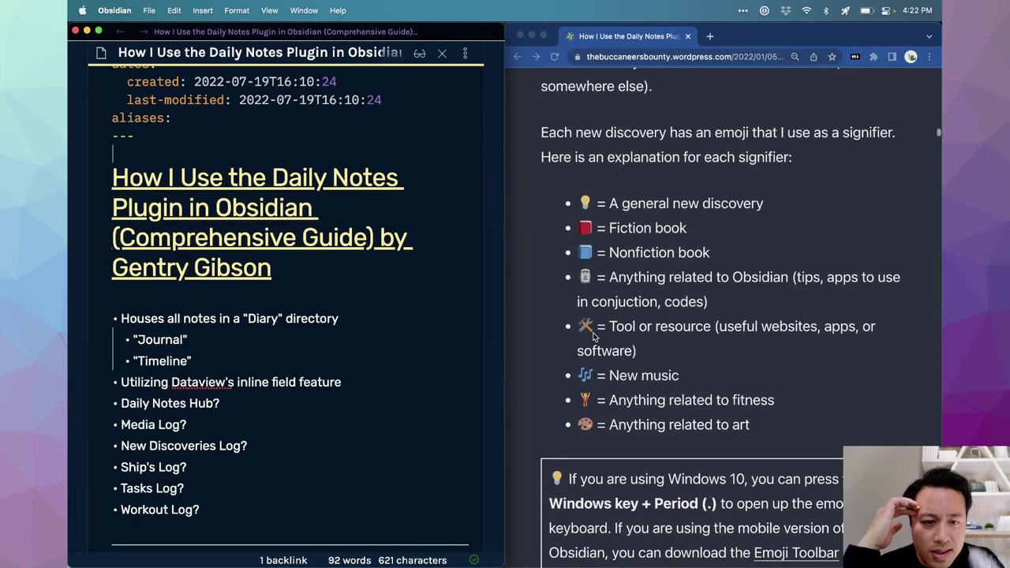
left_click(598, 276)
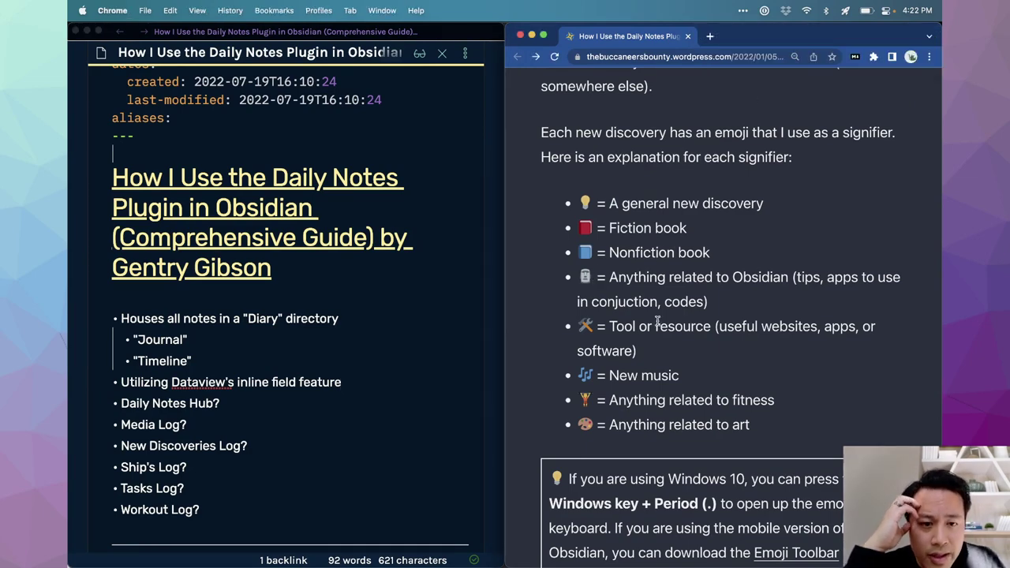
scroll(588, 288, "down", 3)
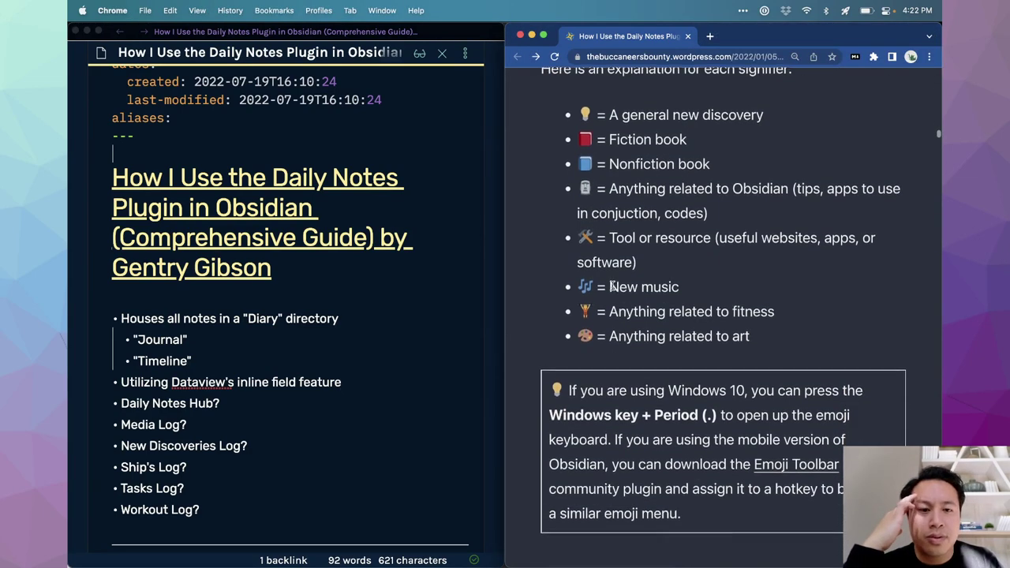
scroll(613, 290, "up", 8)
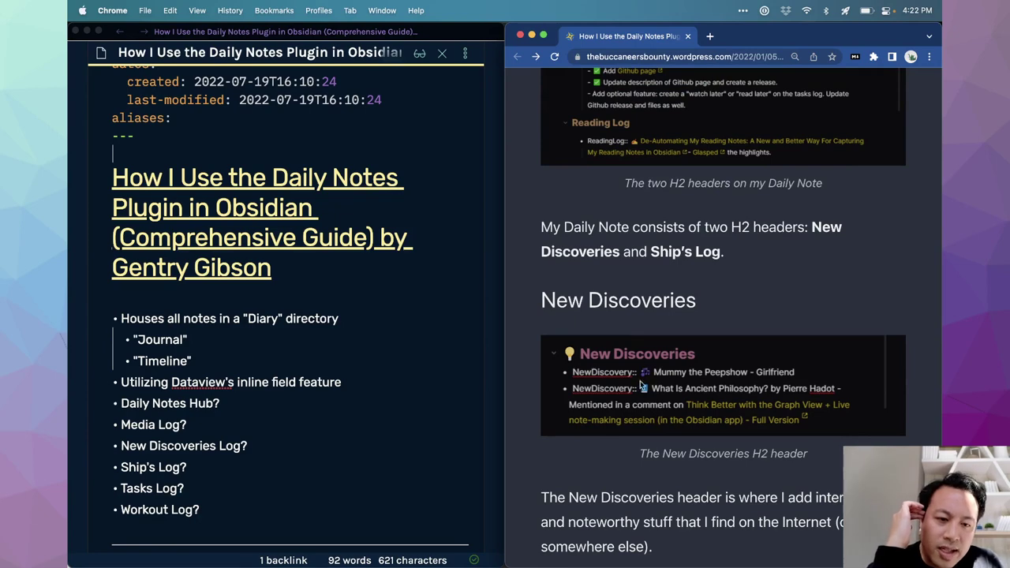
scroll(686, 424, "down", 7)
scroll(664, 426, "down", 6)
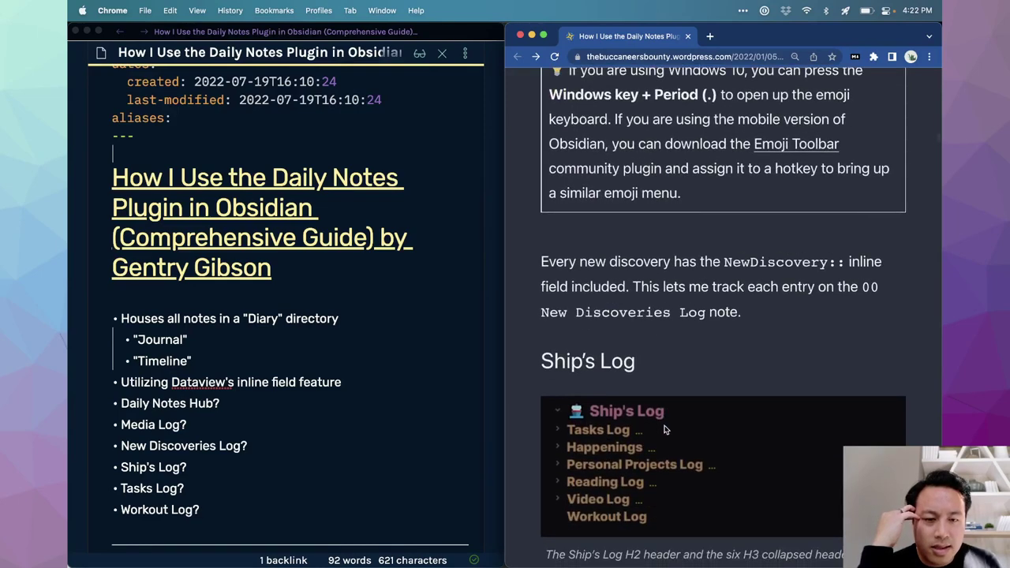
Step: Move New Discoveries Log? up and give it the sub-bullet 'Uses emoji to differentiate different types of discovery'
left_click(281, 432)
left_click(254, 443)
key("alt+Down")
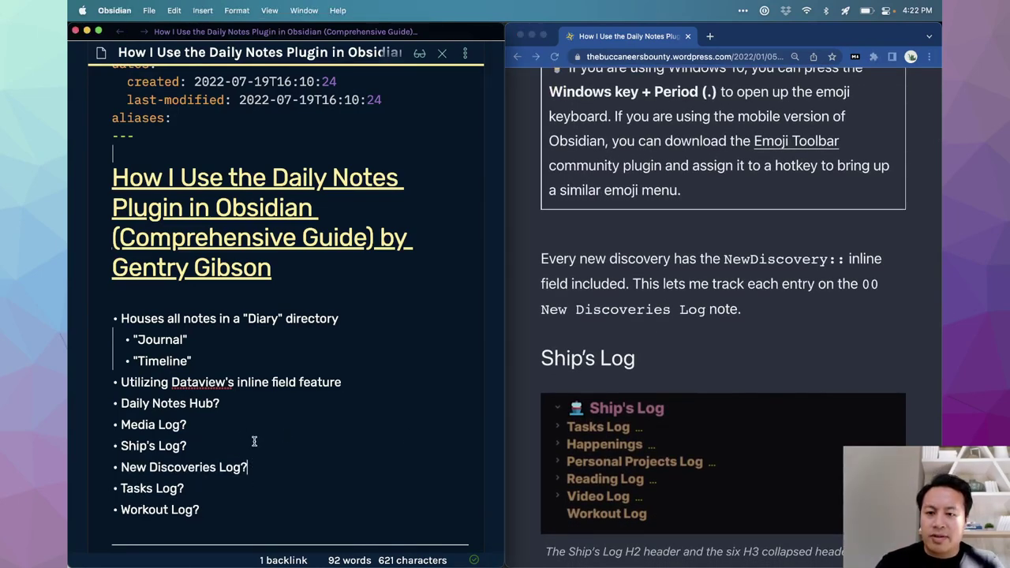
key("alt+Up")
key("alt+Up")
key("alt+Up")
key("Return")
key("Tab")
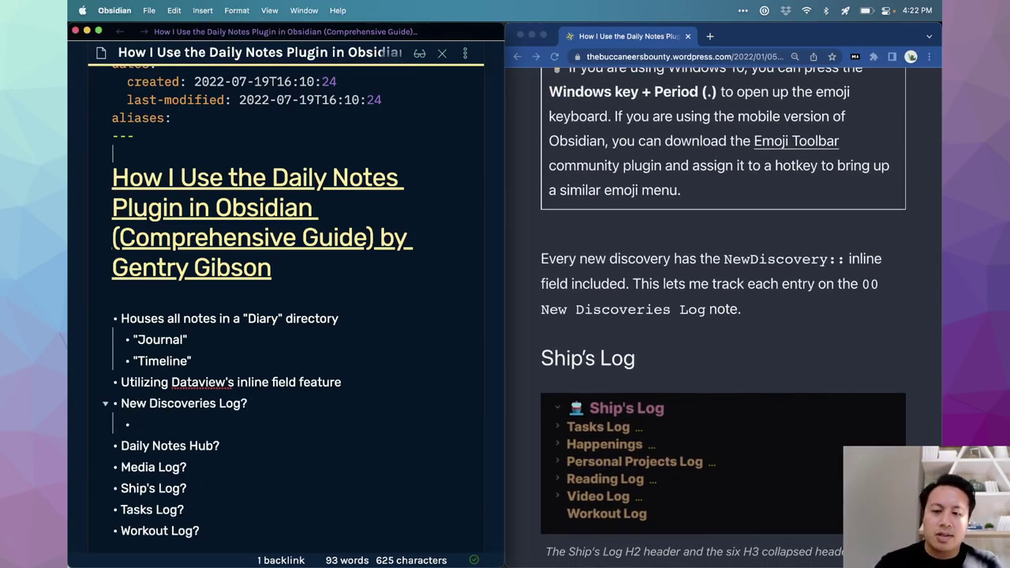
type("Uses emoji to d")
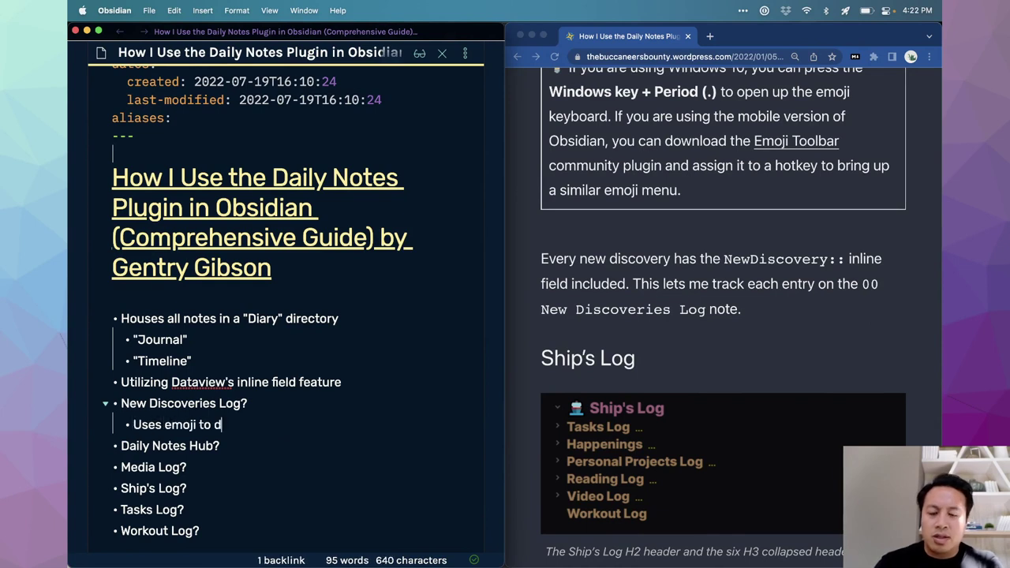
type("ifferentiate differe")
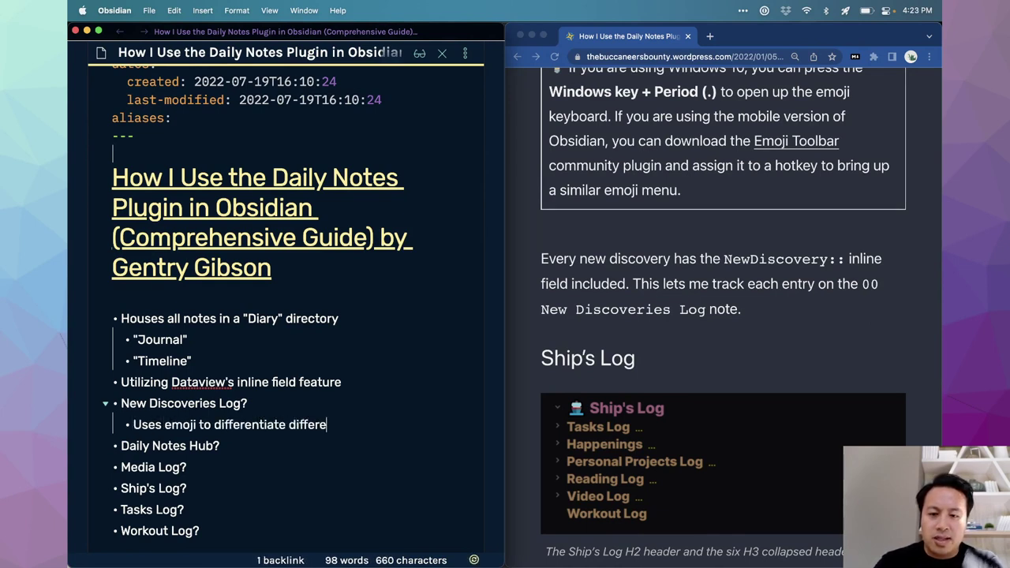
type("nt types of discovery")
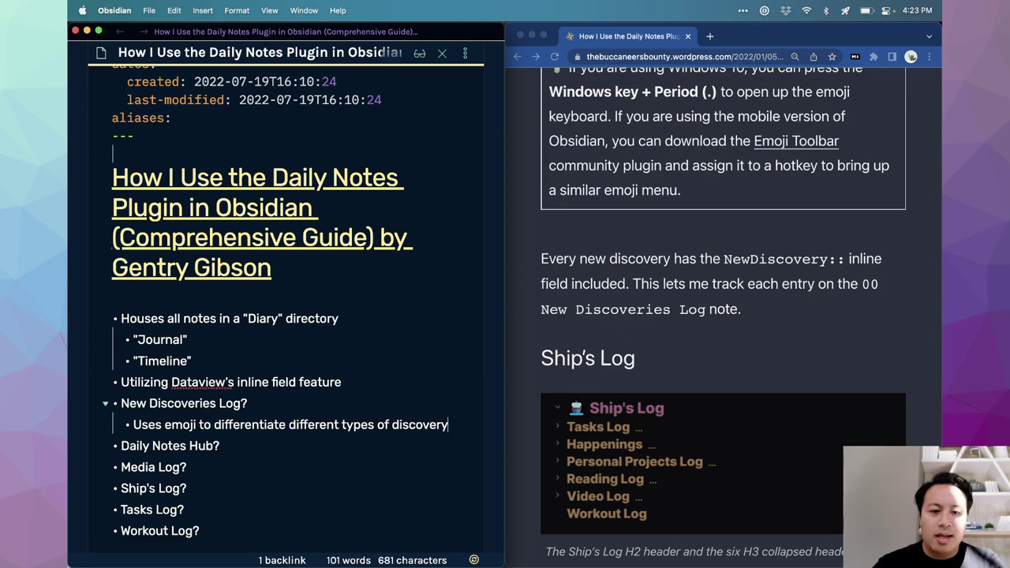
scroll(648, 361, "down", 1)
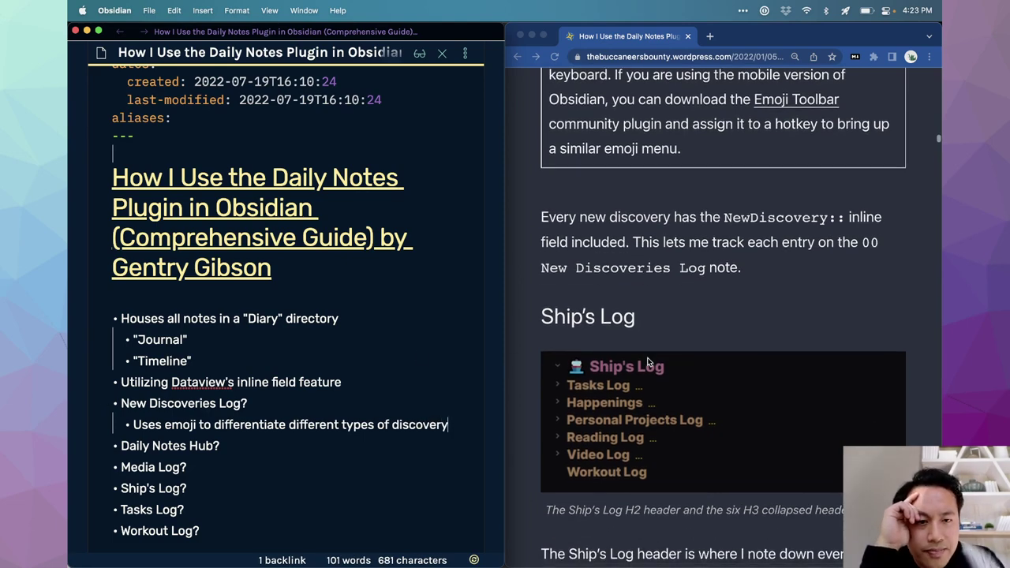
scroll(648, 363, "up", 3)
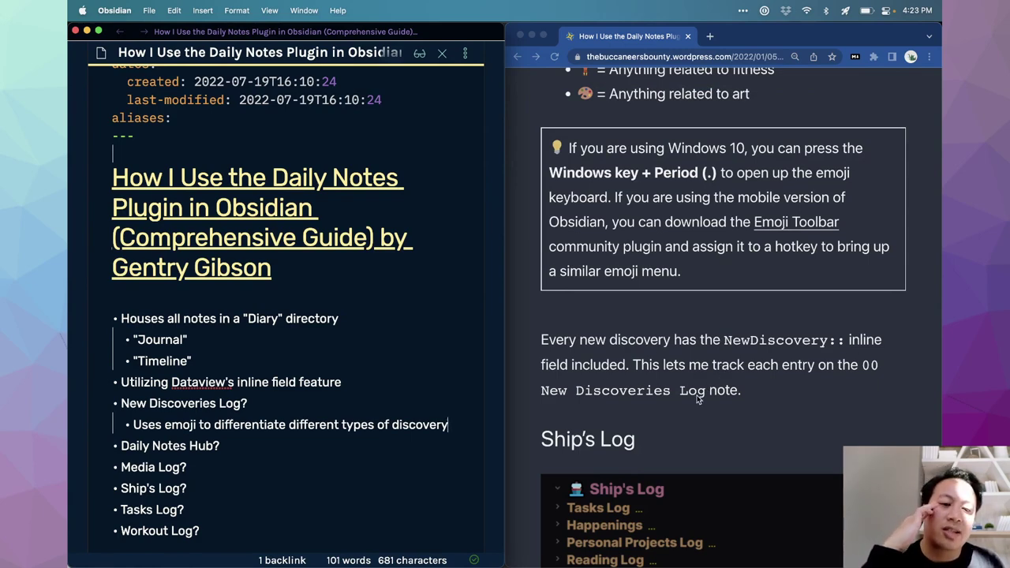
scroll(698, 400, "down", 3)
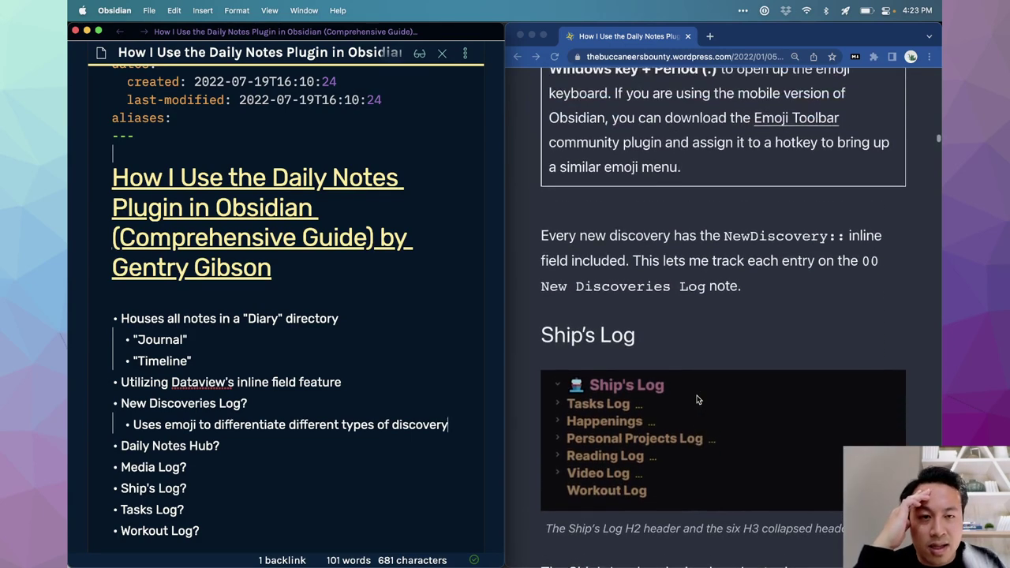
scroll(698, 400, "down", 6)
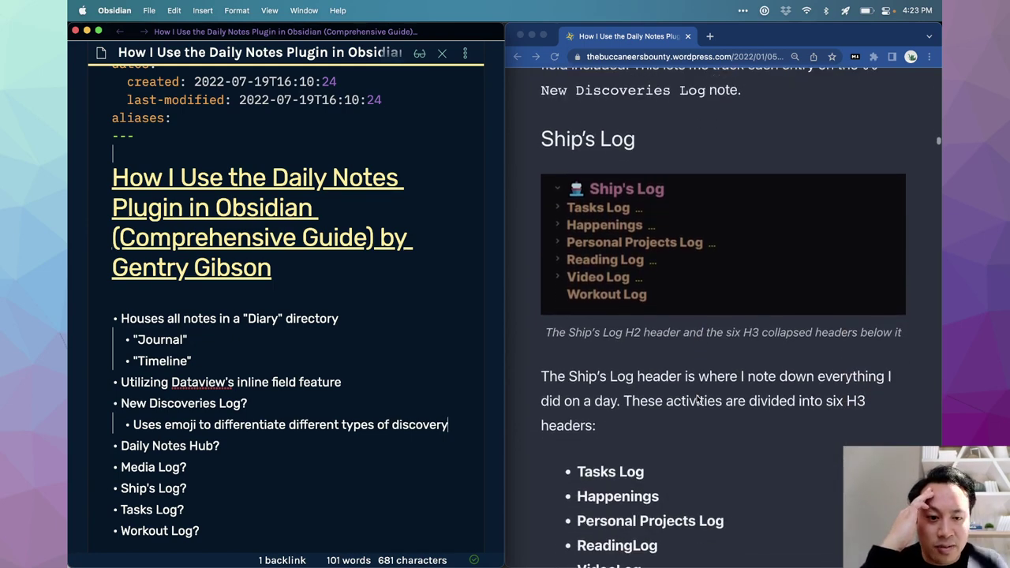
scroll(698, 400, "down", 2)
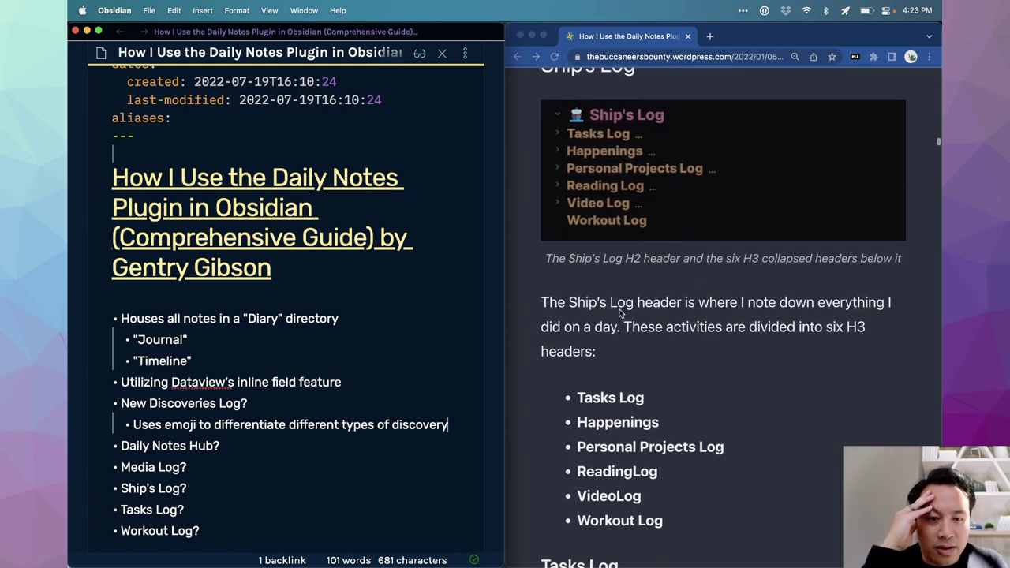
scroll(649, 344, "down", 1)
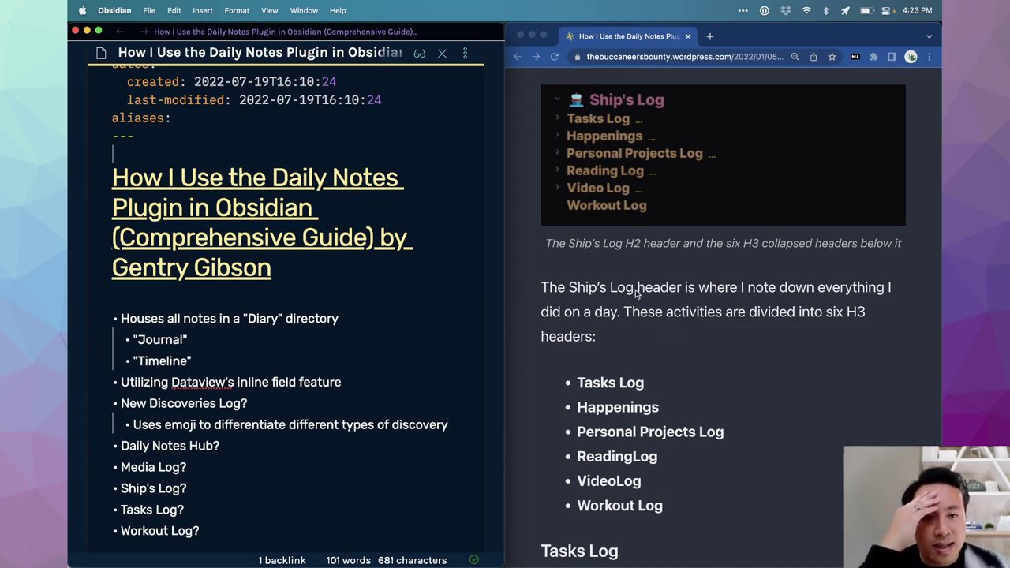
scroll(636, 289, "down", 5)
scroll(636, 294, "down", 2)
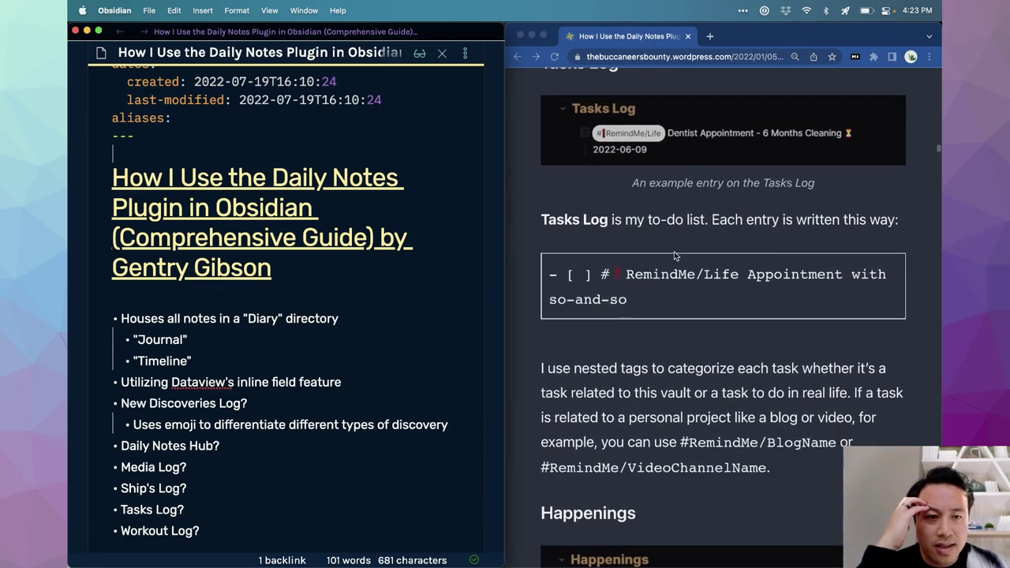
scroll(644, 281, "down", 1)
scroll(636, 284, "down", 2)
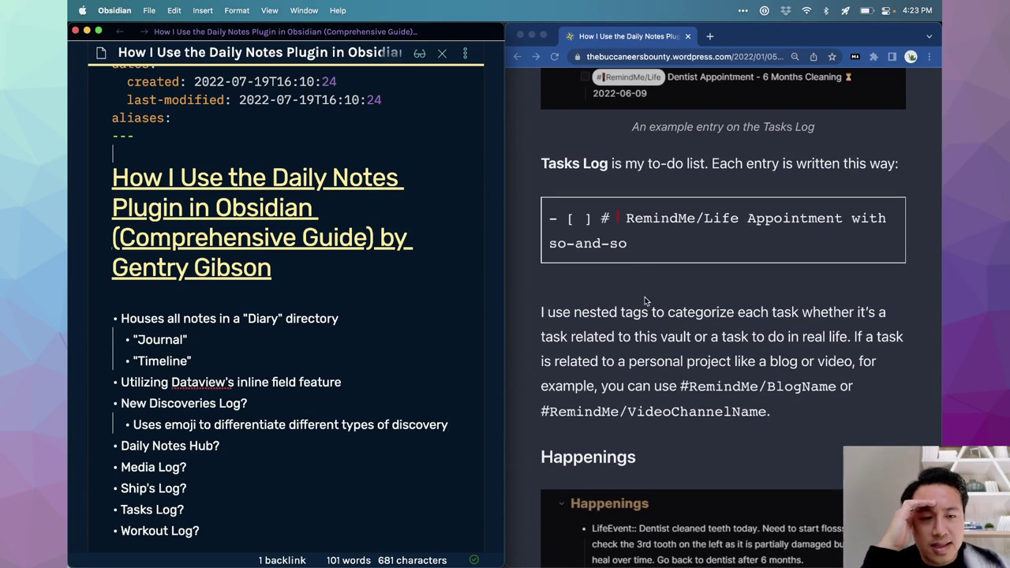
scroll(650, 322, "down", 1)
scroll(652, 325, "down", 2)
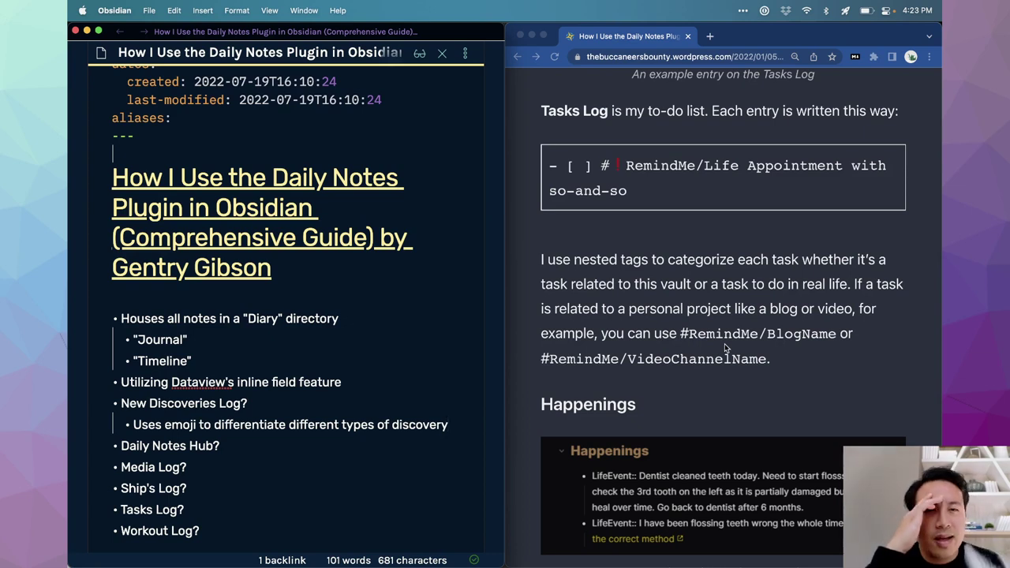
scroll(725, 343, "up", 1)
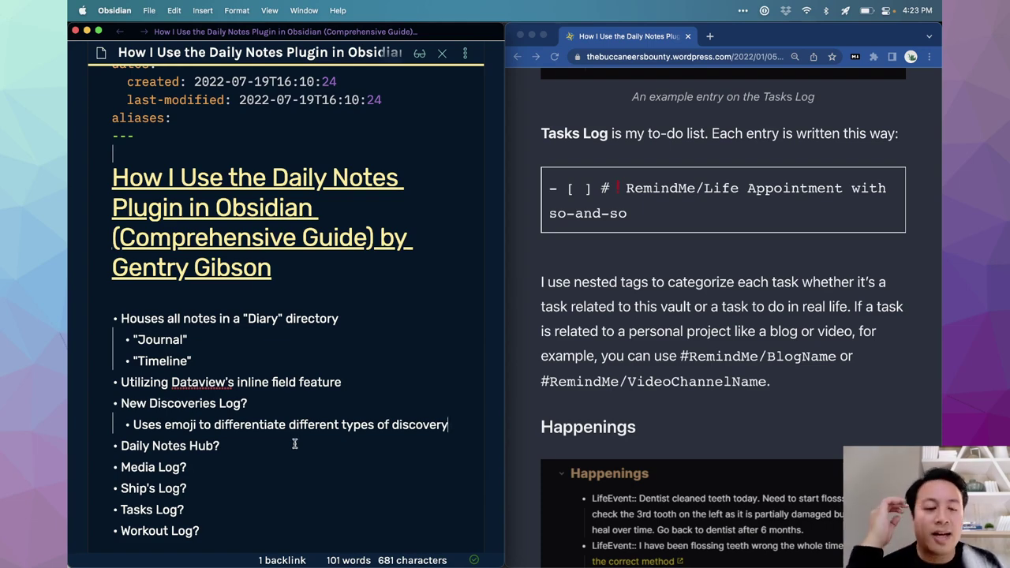
scroll(299, 442, "down", 2)
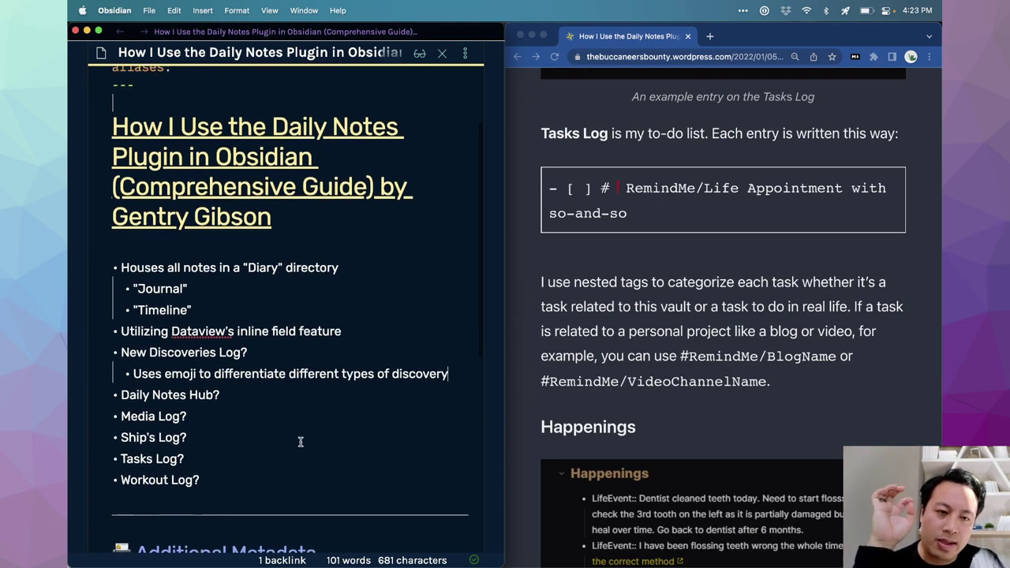
scroll(663, 367, "down", 3)
scroll(663, 367, "down", 9)
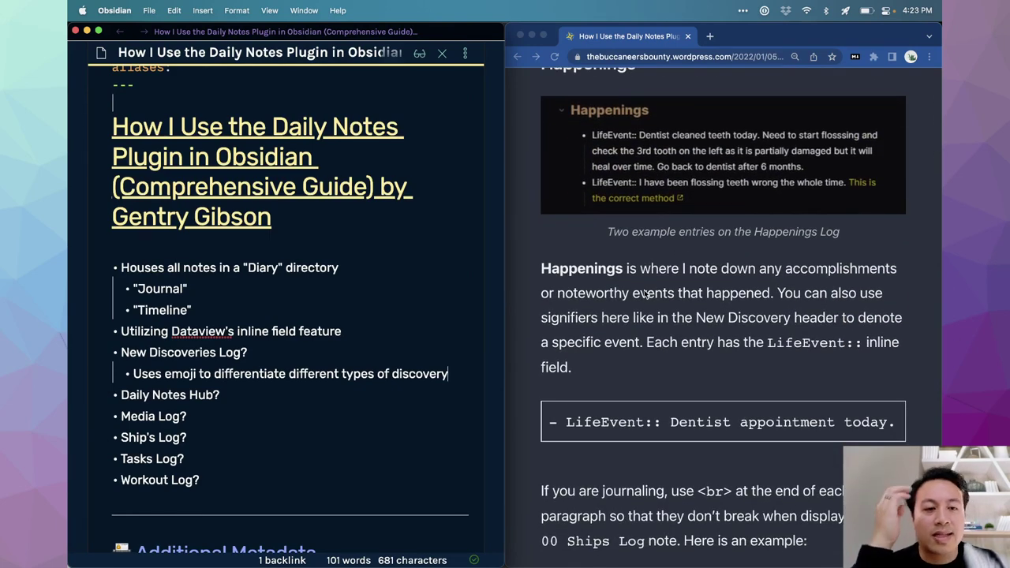
scroll(652, 288, "down", 2)
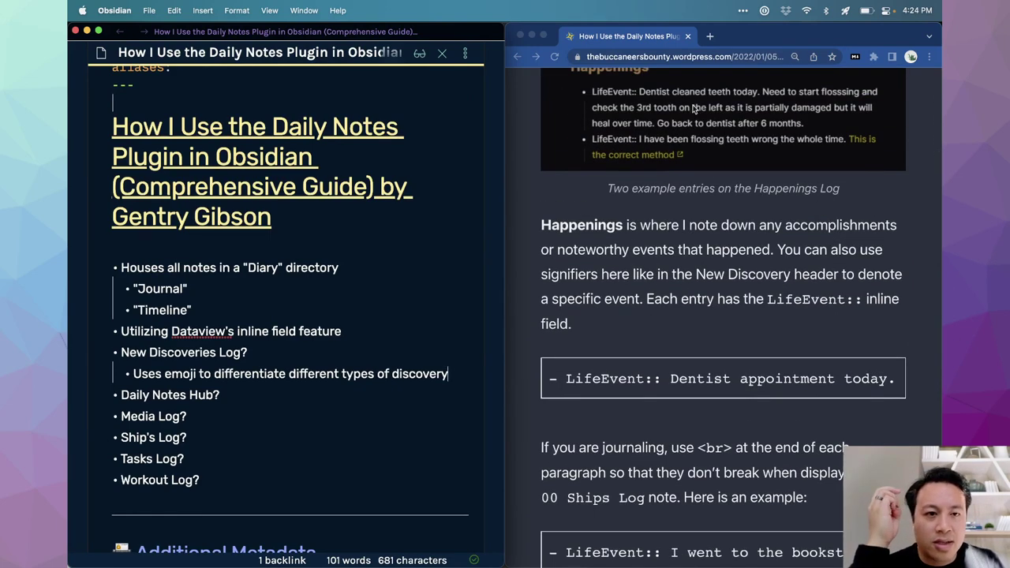
scroll(688, 225, "down", 3)
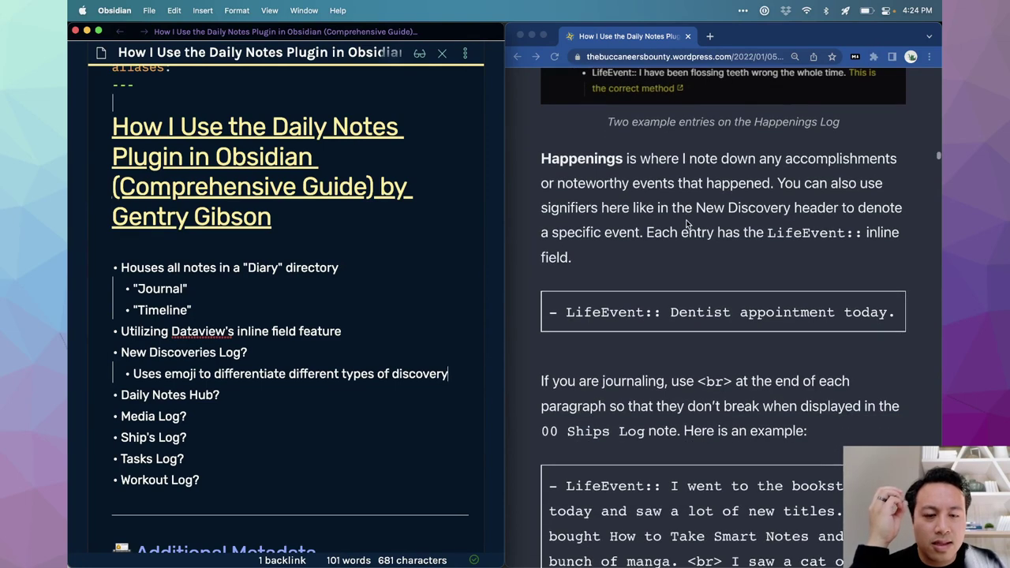
scroll(686, 225, "down", 4)
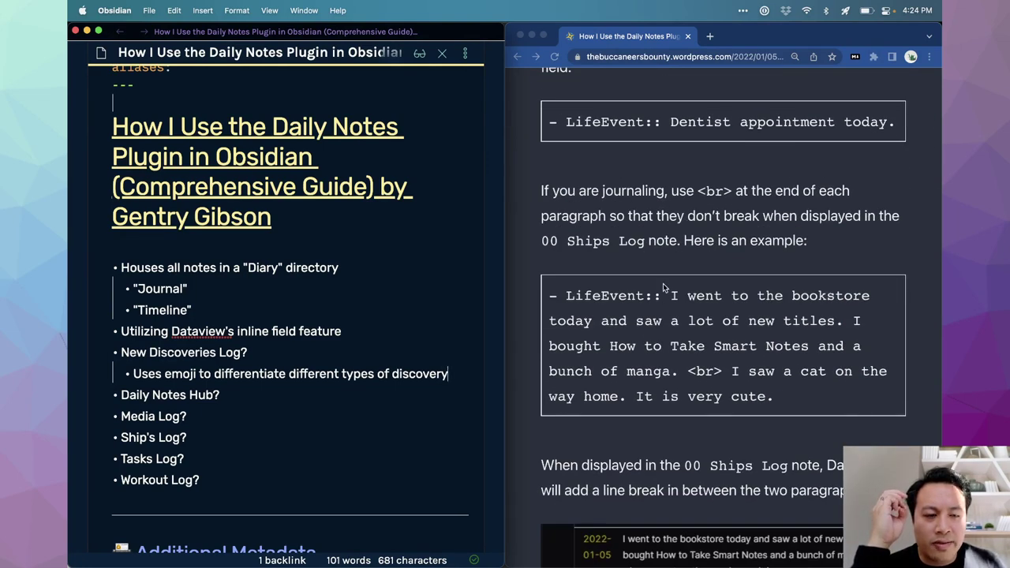
scroll(664, 296, "down", 1)
scroll(663, 307, "down", 8)
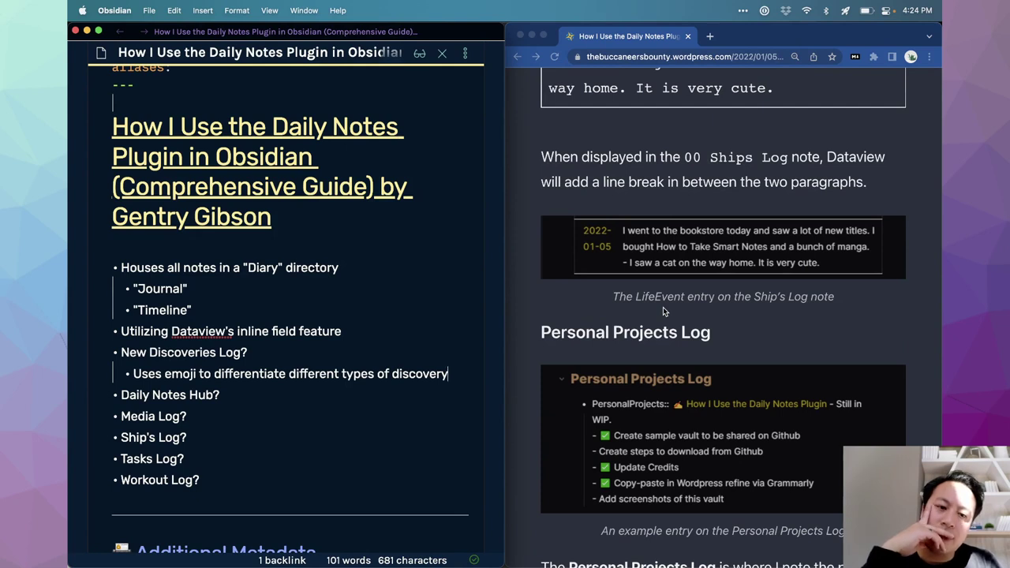
left_click(651, 302)
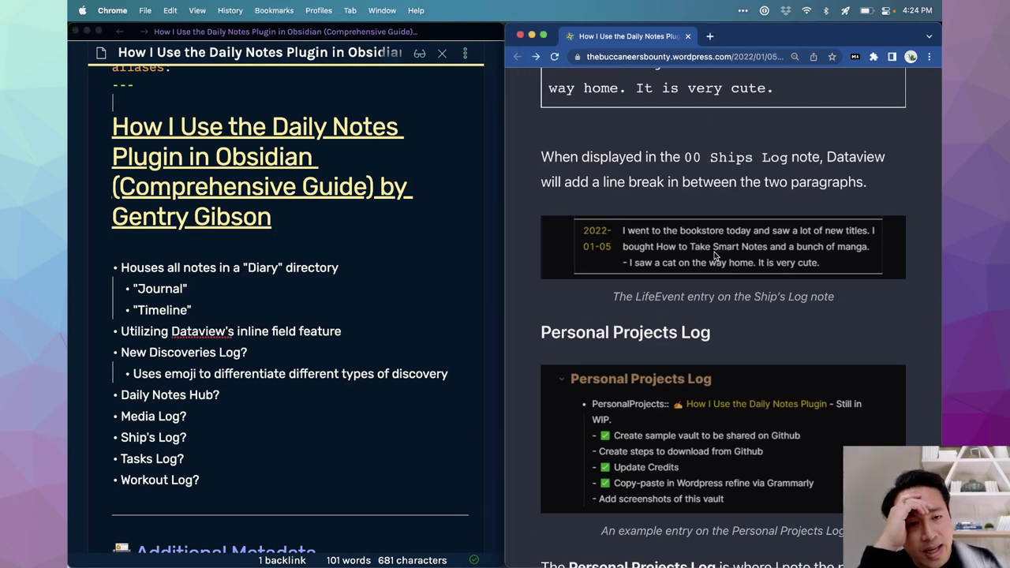
scroll(706, 271, "down", 3)
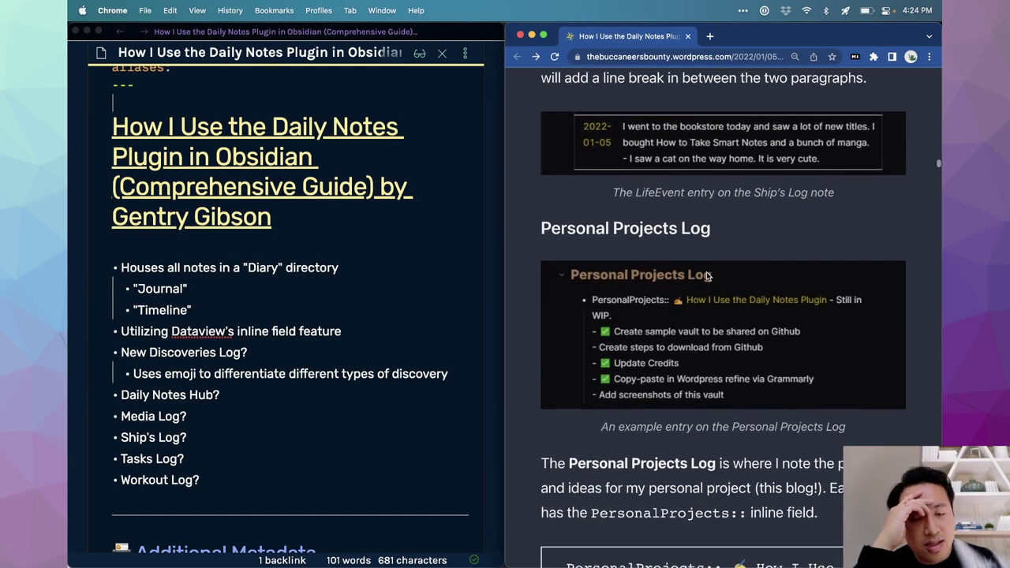
scroll(691, 305, "down", 2)
scroll(692, 305, "down", 2)
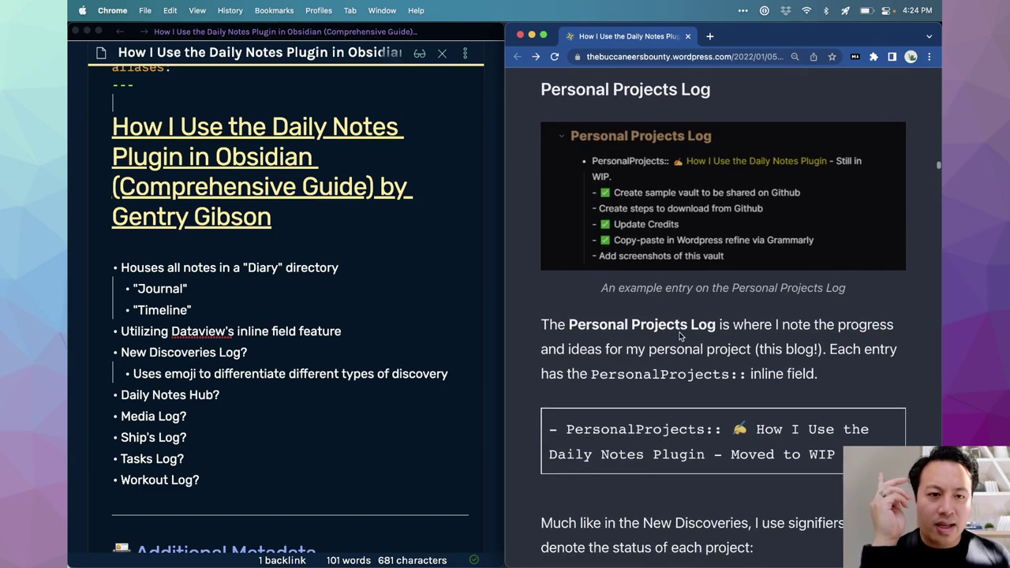
scroll(681, 337, "down", 1)
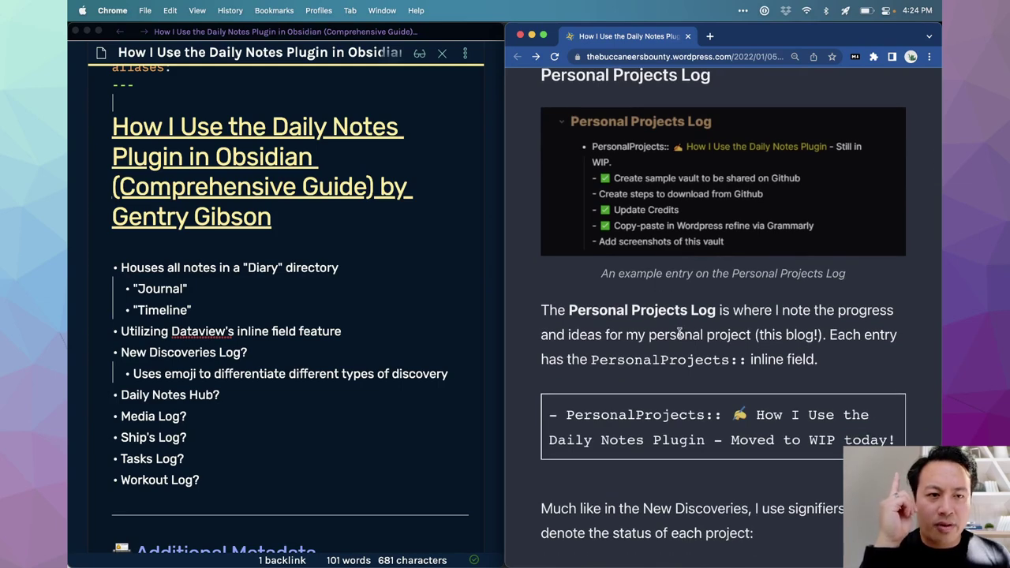
scroll(679, 336, "down", 1)
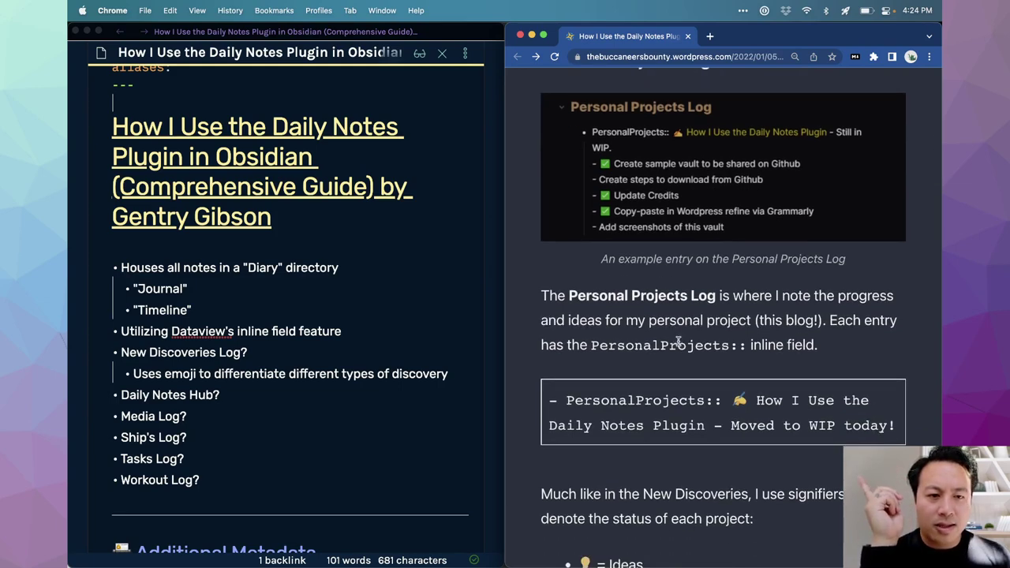
scroll(675, 348, "down", 5)
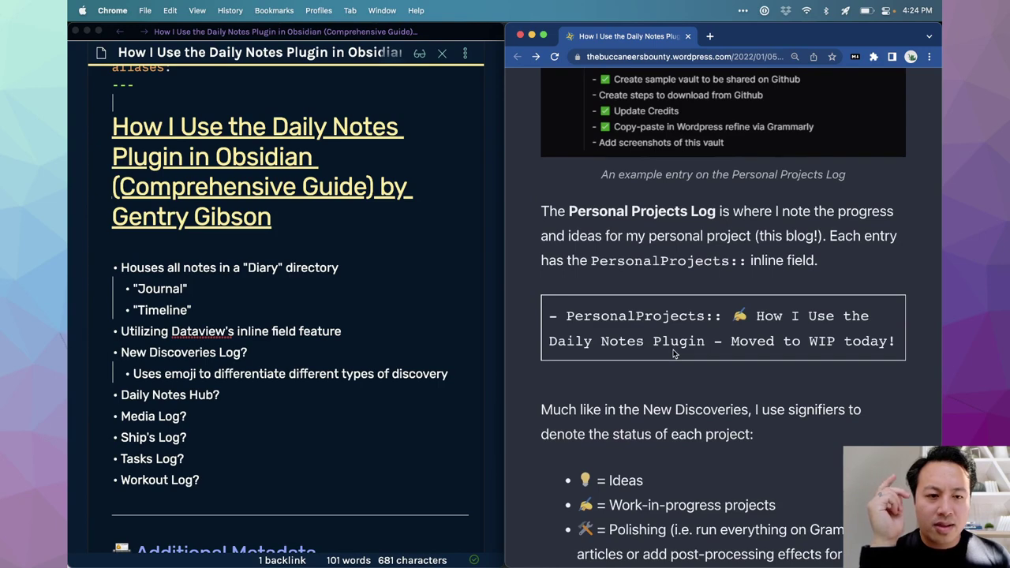
scroll(674, 354, "down", 10)
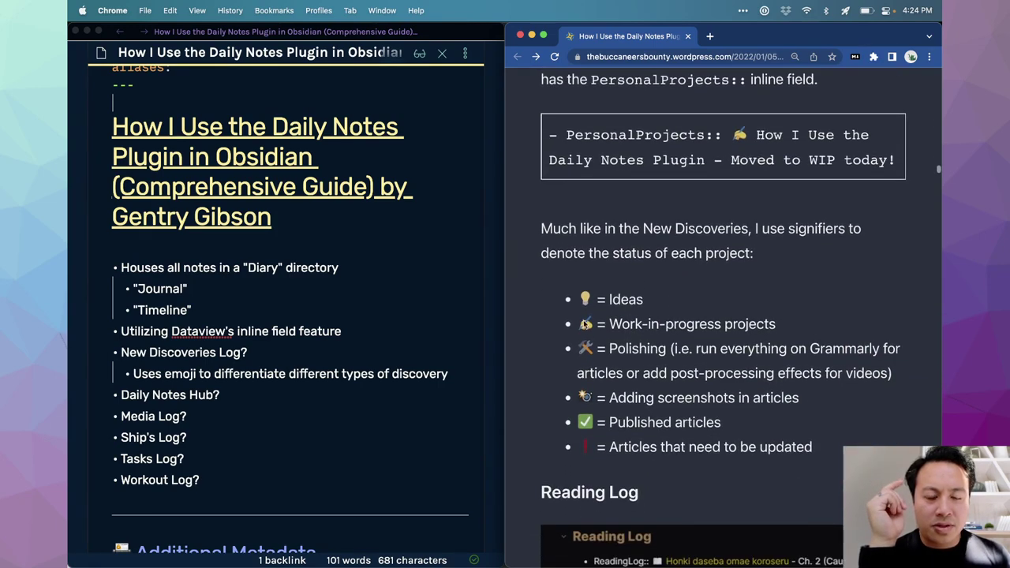
scroll(639, 385, "down", 3)
Step: Move the emoji-differentiation bullet above New Discoveries Log? and outdent it to the top level
left_click(430, 377)
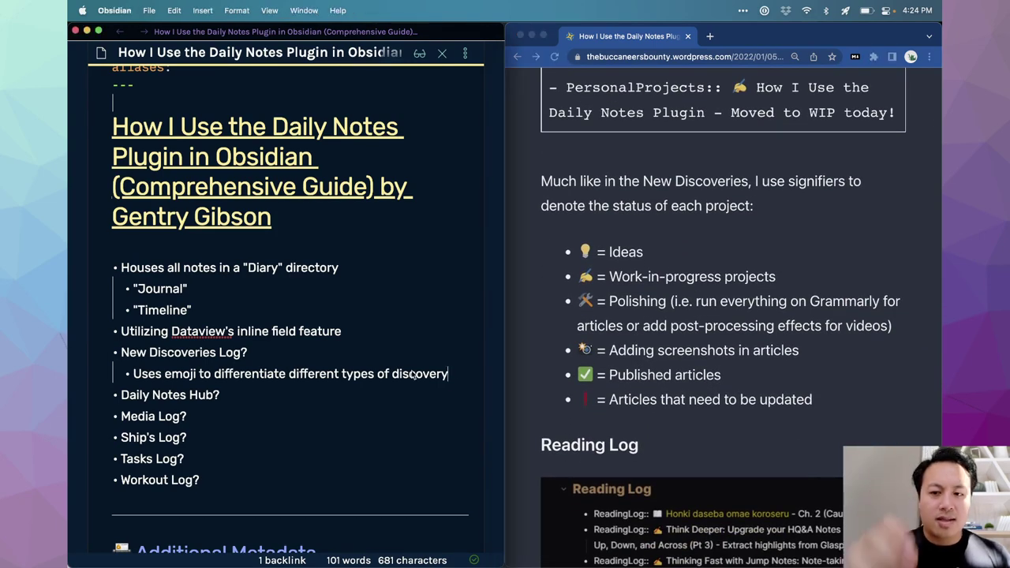
key("super+shift+Up")
key("shift+Tab")
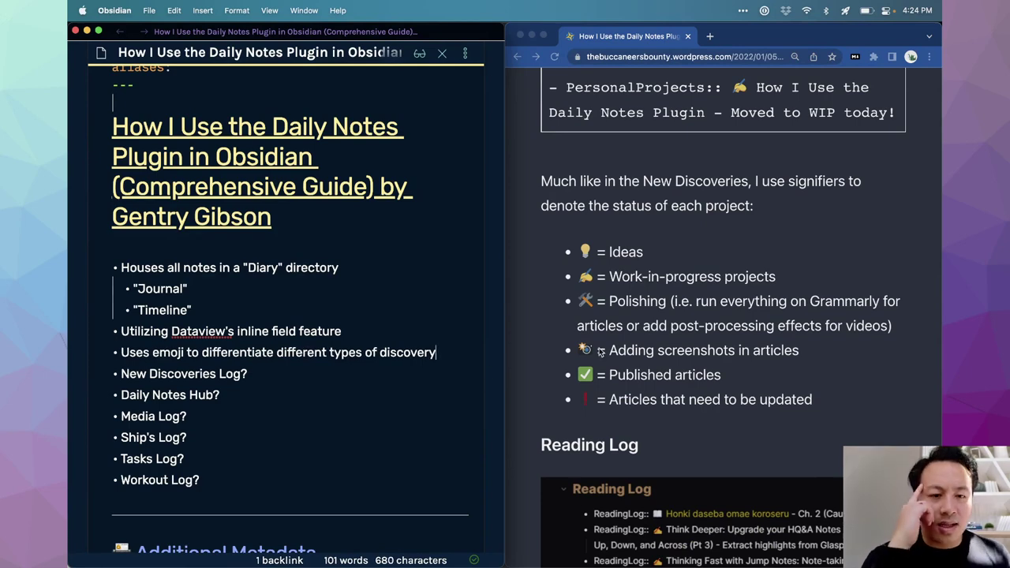
scroll(644, 349, "down", 13)
scroll(644, 349, "down", 2)
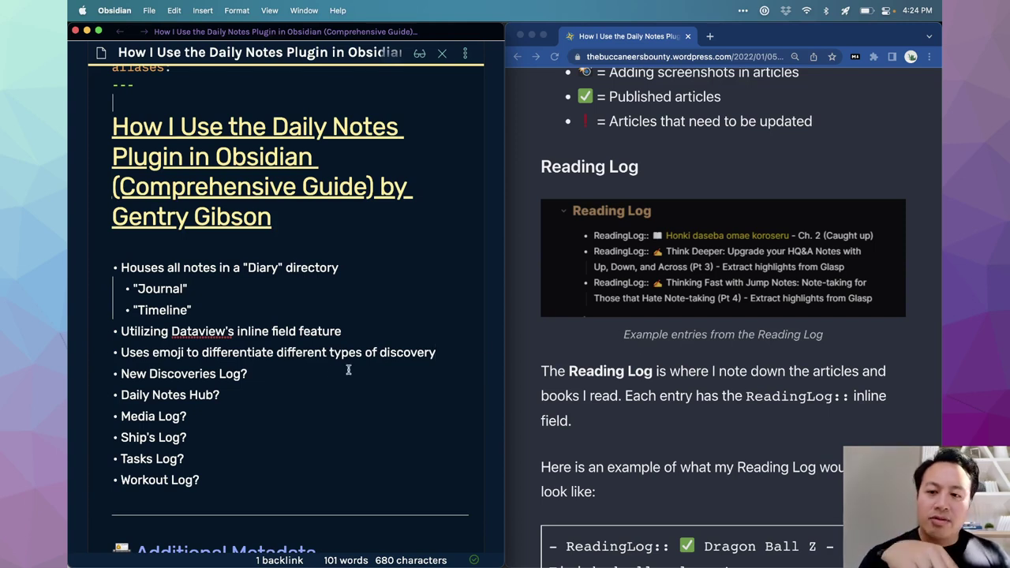
Step: Add the bullet 'Reading log to track progress on books' below it
left_click(452, 352)
key("Return")
type("Rea")
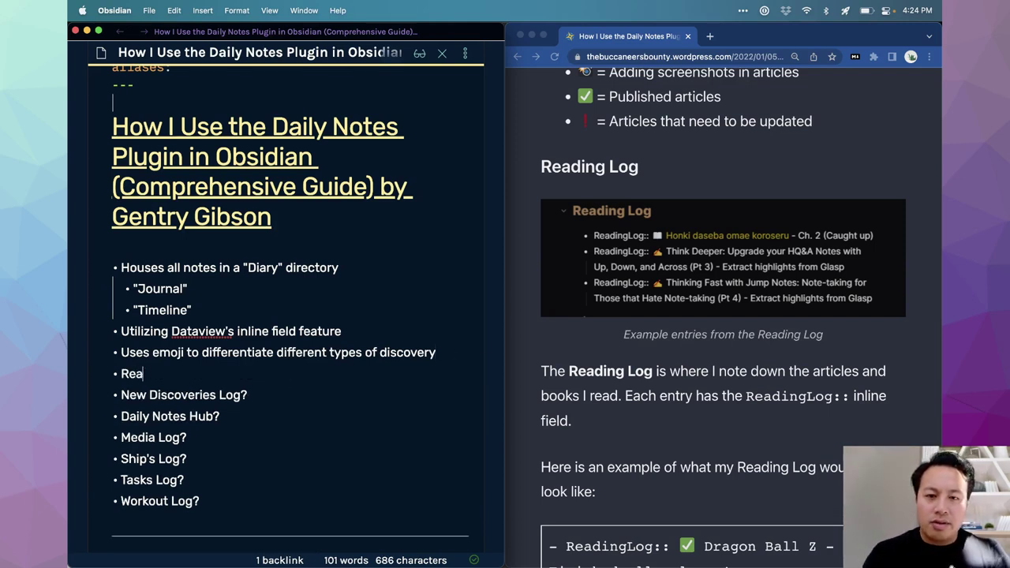
type("ding log to tra")
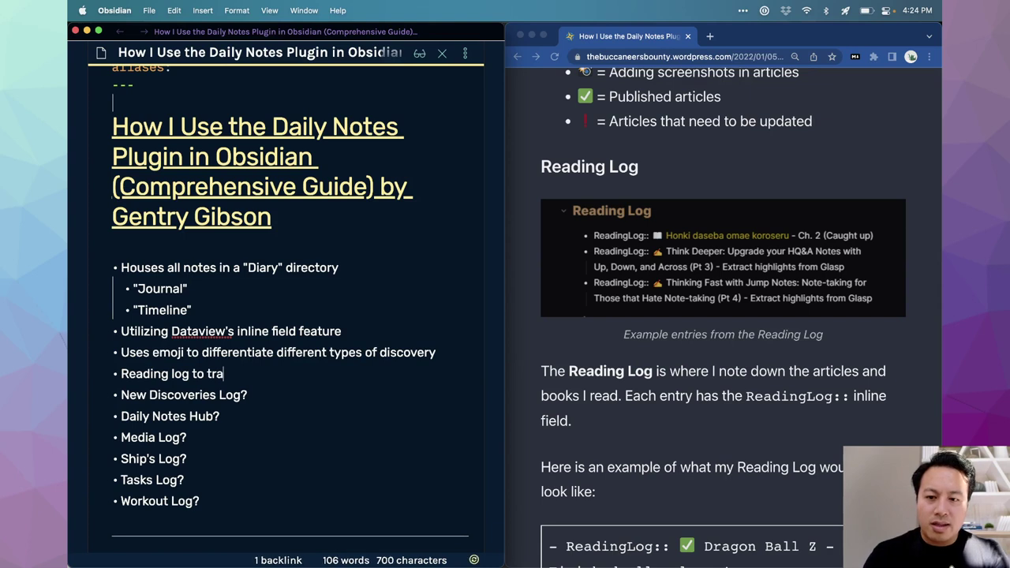
type("ck progress on books")
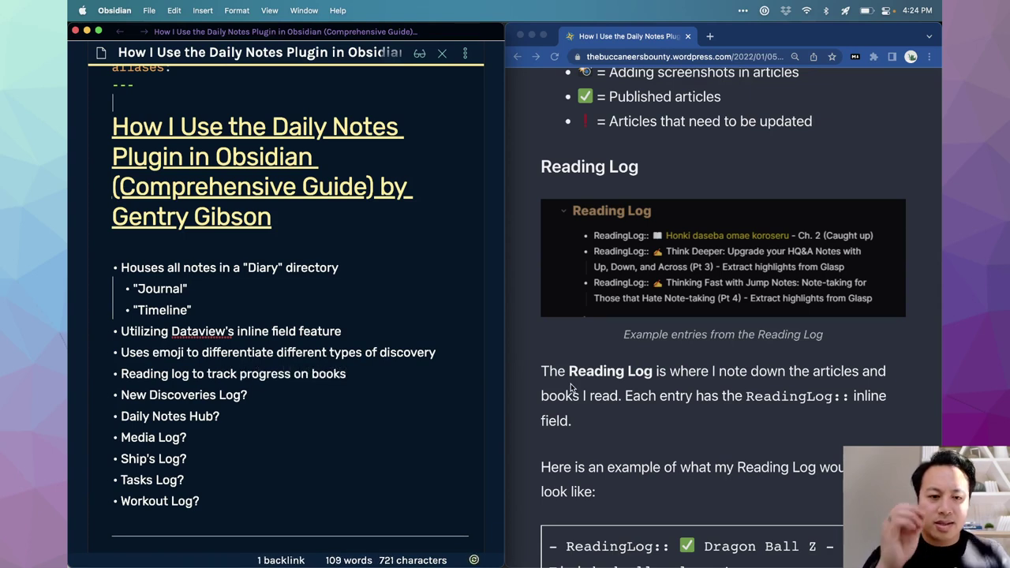
scroll(705, 387, "down", 1)
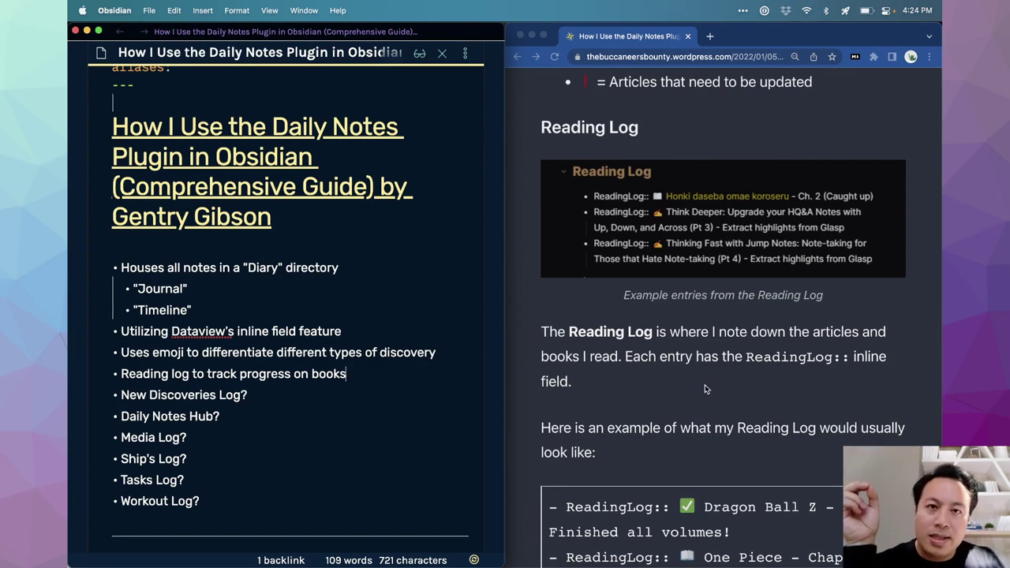
scroll(694, 401, "down", 5)
left_click(677, 321)
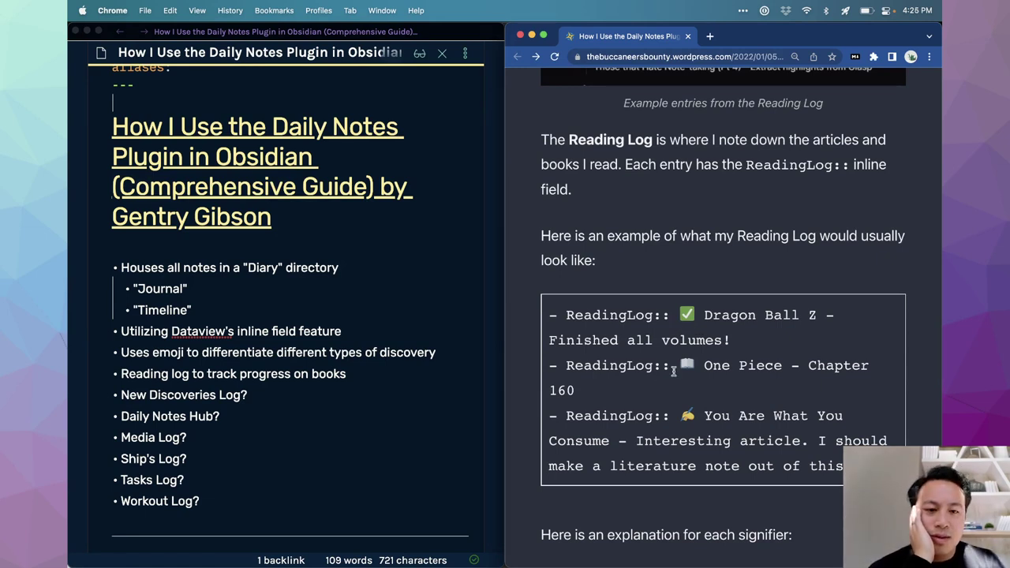
left_click_drag(664, 382, 691, 357)
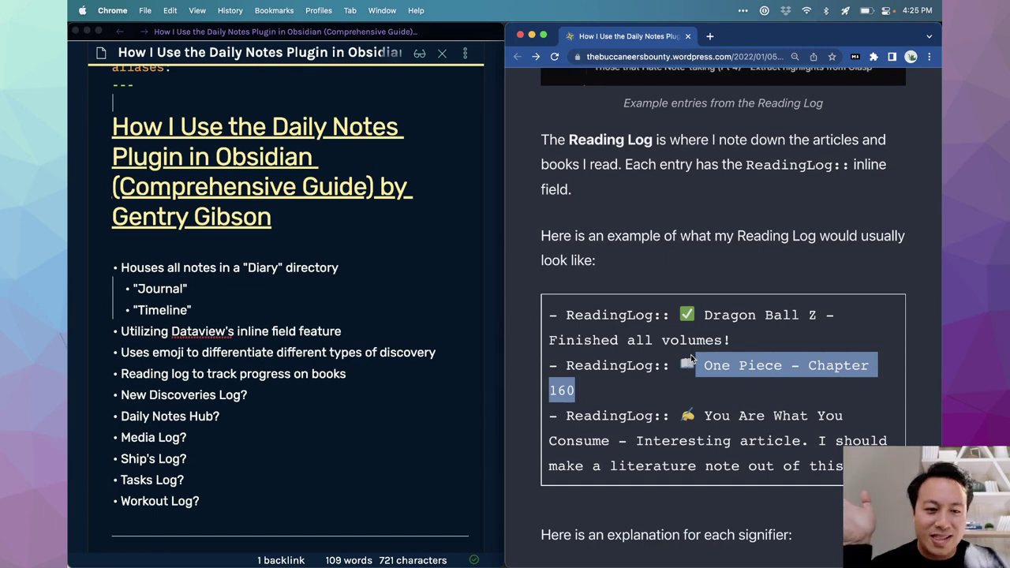
scroll(691, 364, "down", 3)
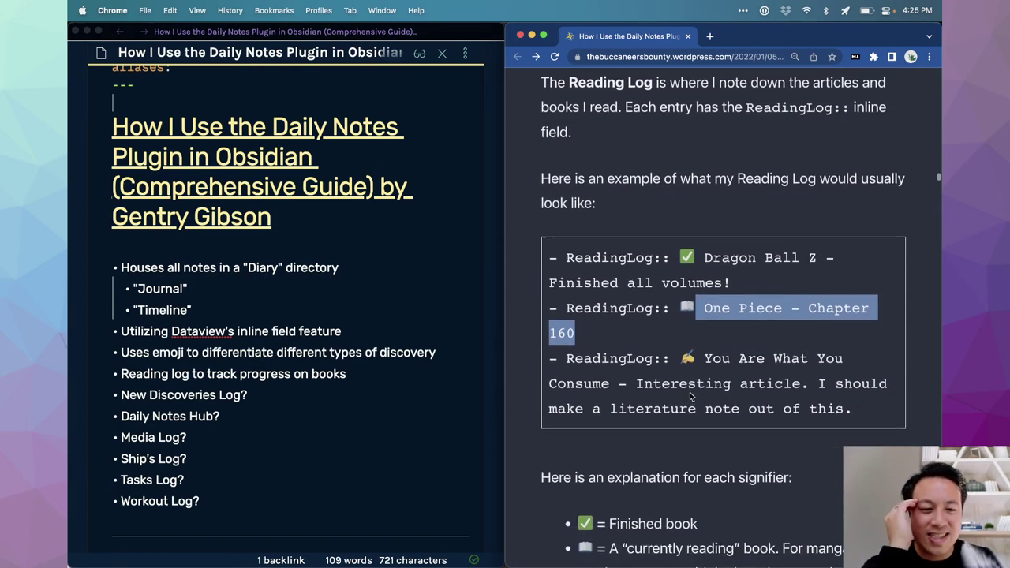
scroll(690, 395, "down", 3)
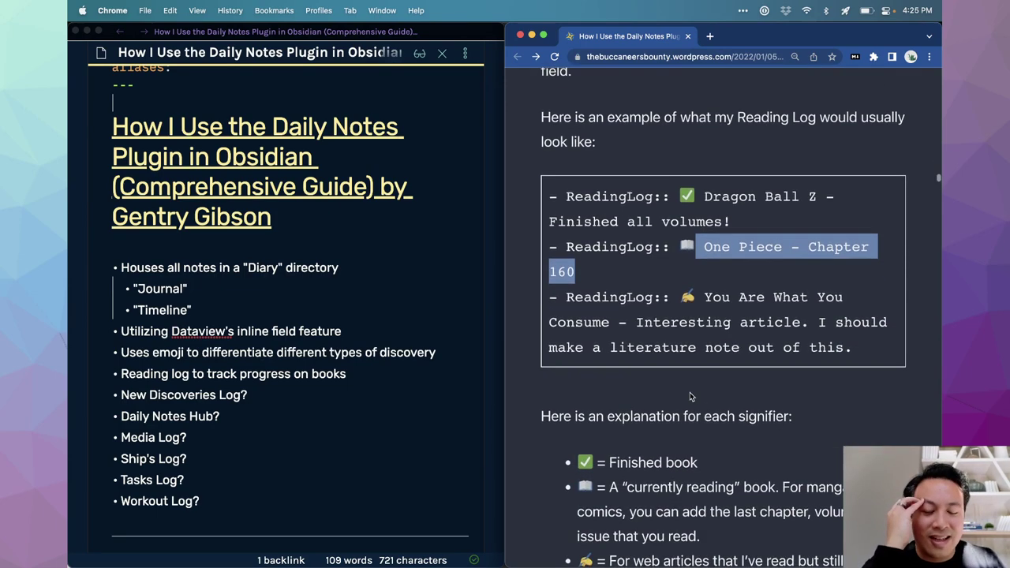
scroll(690, 393, "down", 3)
scroll(690, 393, "up", 1)
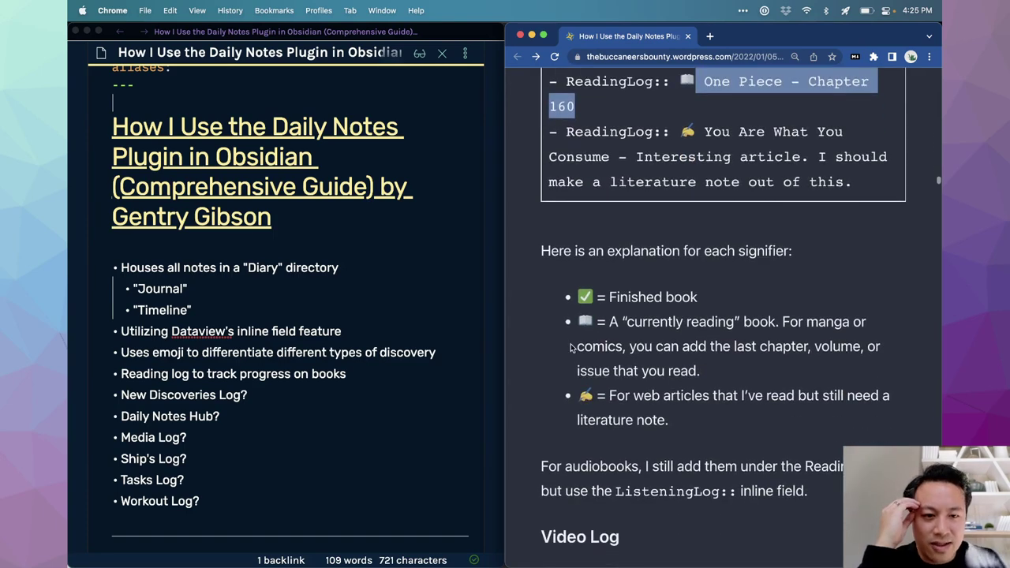
scroll(607, 347, "down", 1)
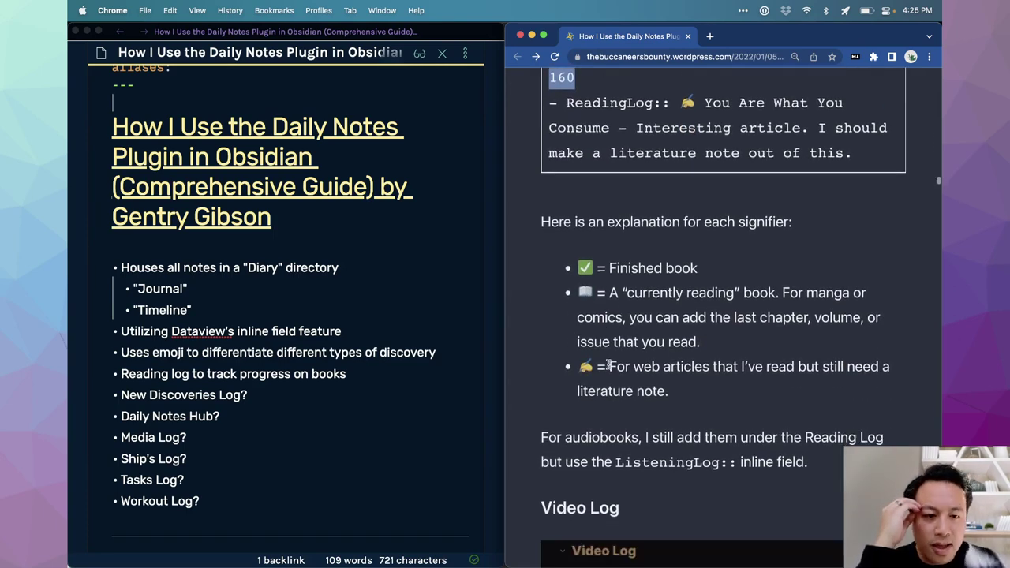
scroll(634, 386, "down", 3)
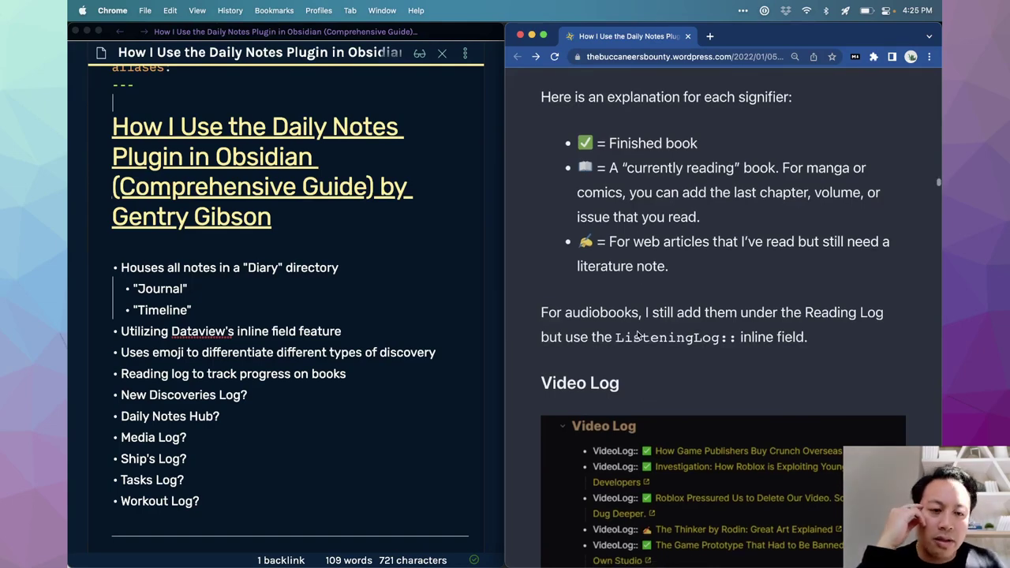
scroll(636, 331, "up", 1)
left_click_drag(674, 317, 607, 291)
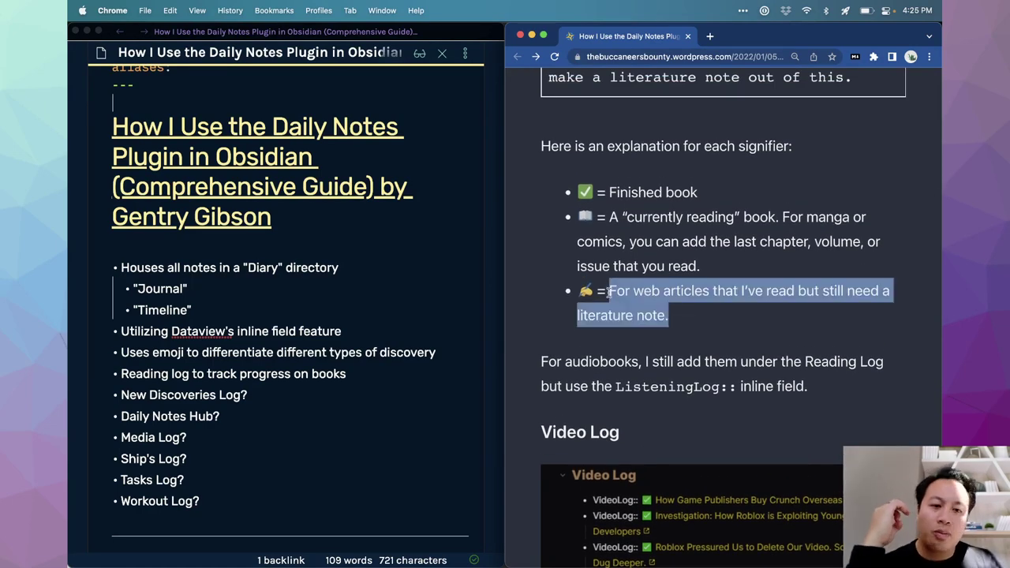
left_click(671, 355)
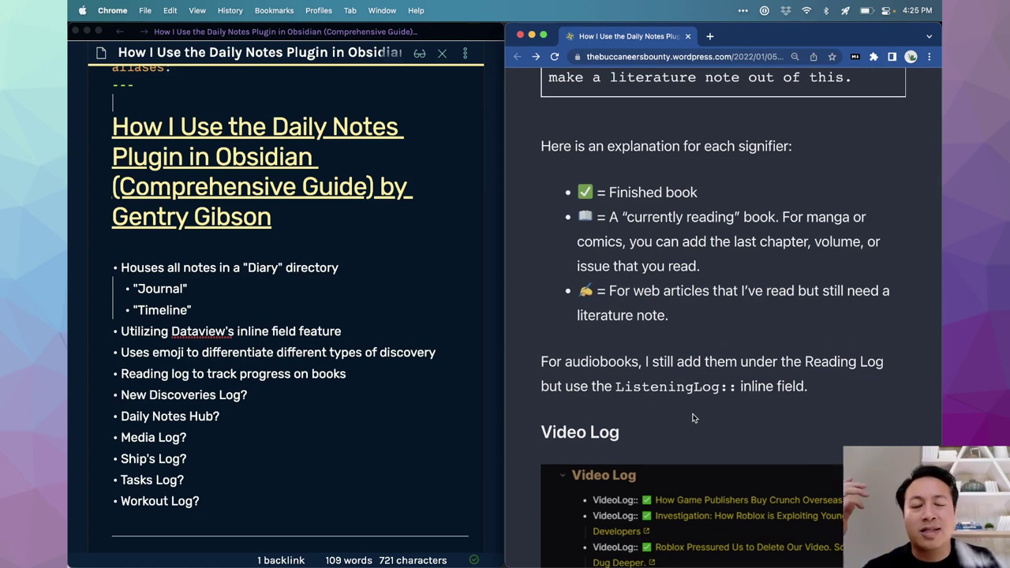
scroll(693, 418, "down", 5)
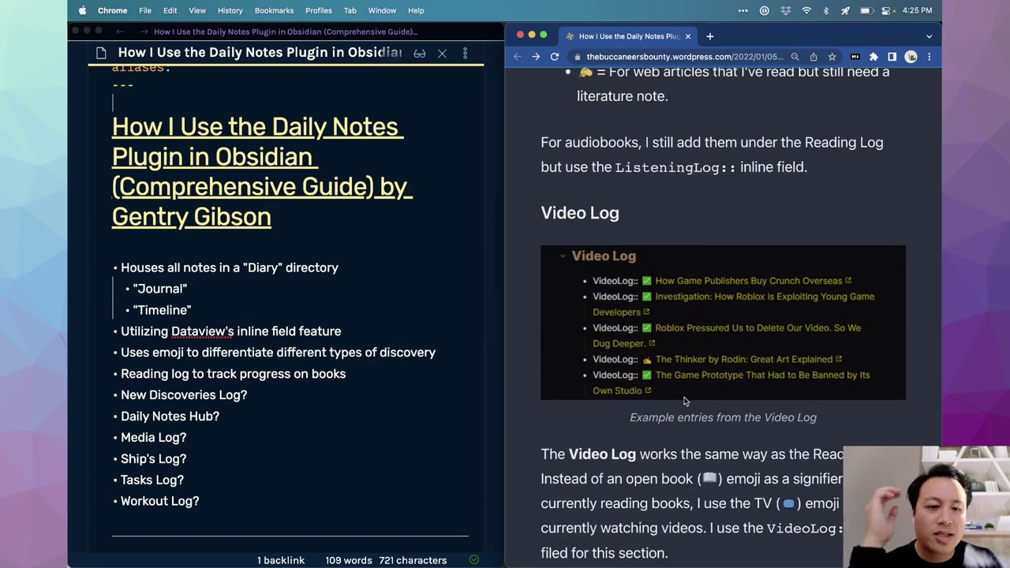
scroll(679, 399, "down", 1)
scroll(678, 399, "down", 1)
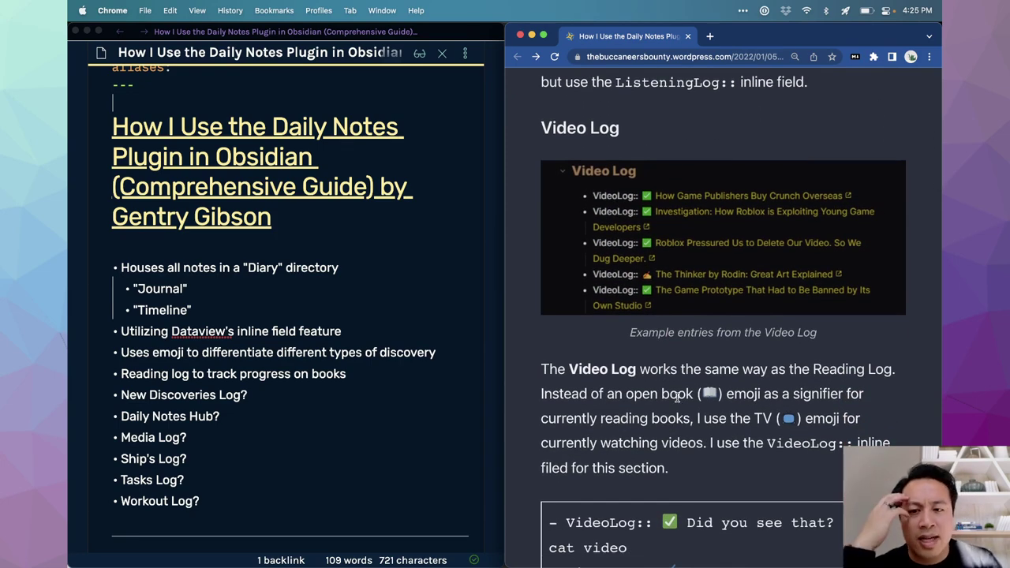
Step: Add a '## 📋 Todos' heading with the clipboard emoji below the note title
left_click(322, 223)
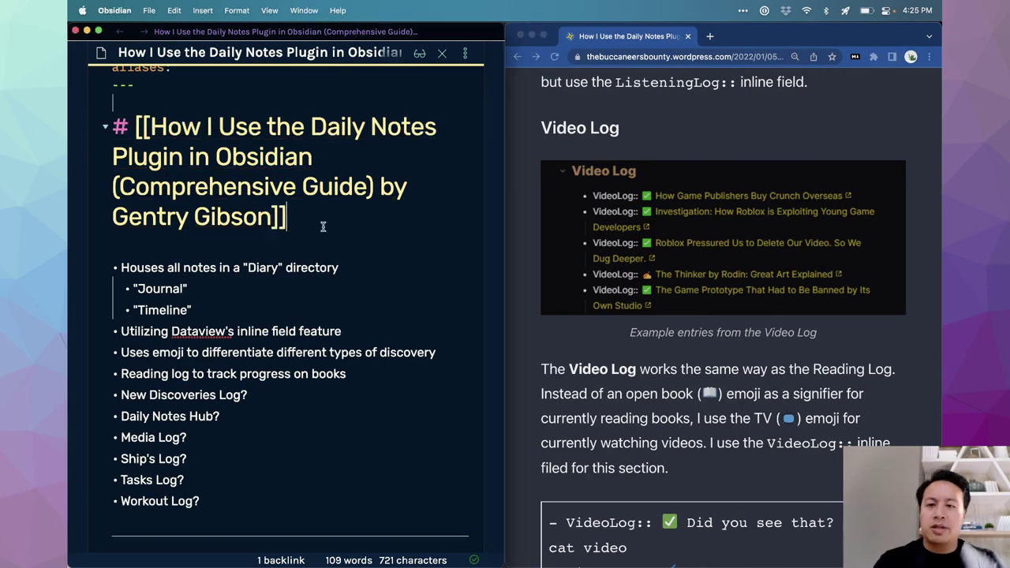
key("Return")
type("## ::todo")
key("BackSpace")
key("BackSpace")
key("BackSpace")
key("BackSpace")
key("BackSpace")
key("BackSpace")
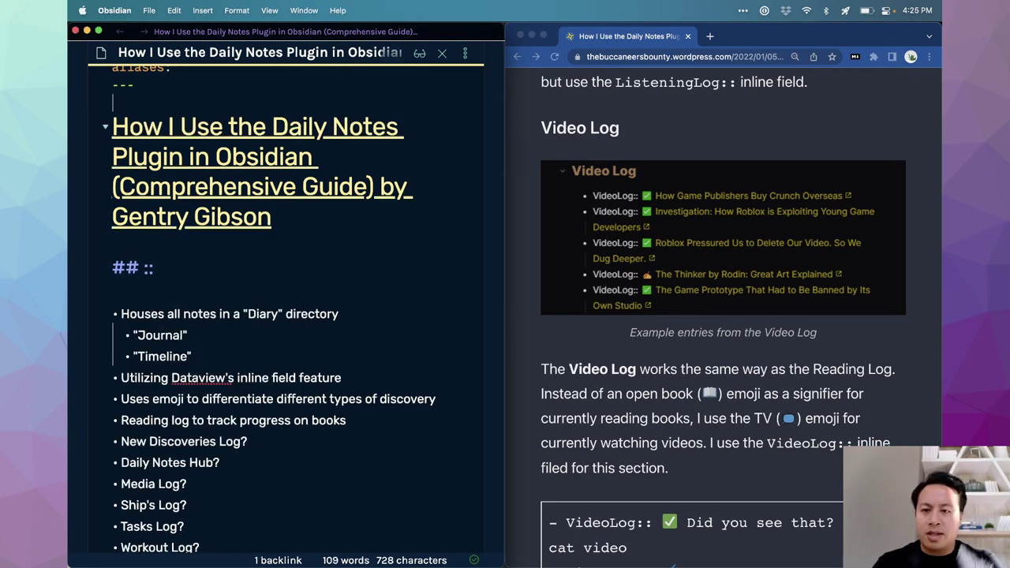
key("Down")
key("Return")
type("Todos")
key("Return")
key("Return")
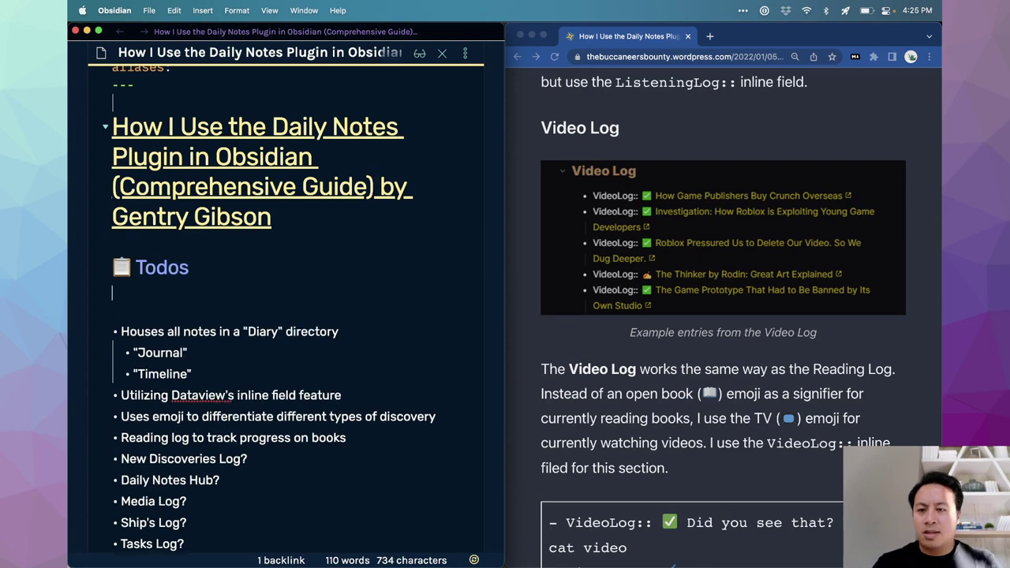
Step: Insert the 📝 Notes heading template and put an empty checkbox under Todos
type("##")
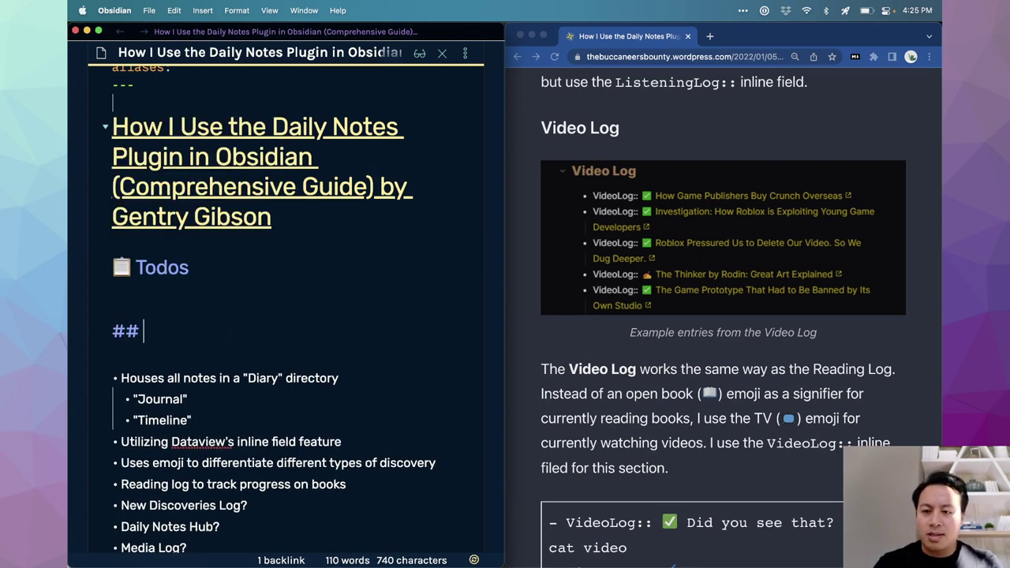
key("alt+e")
type("notes")
key("Return")
key("Up")
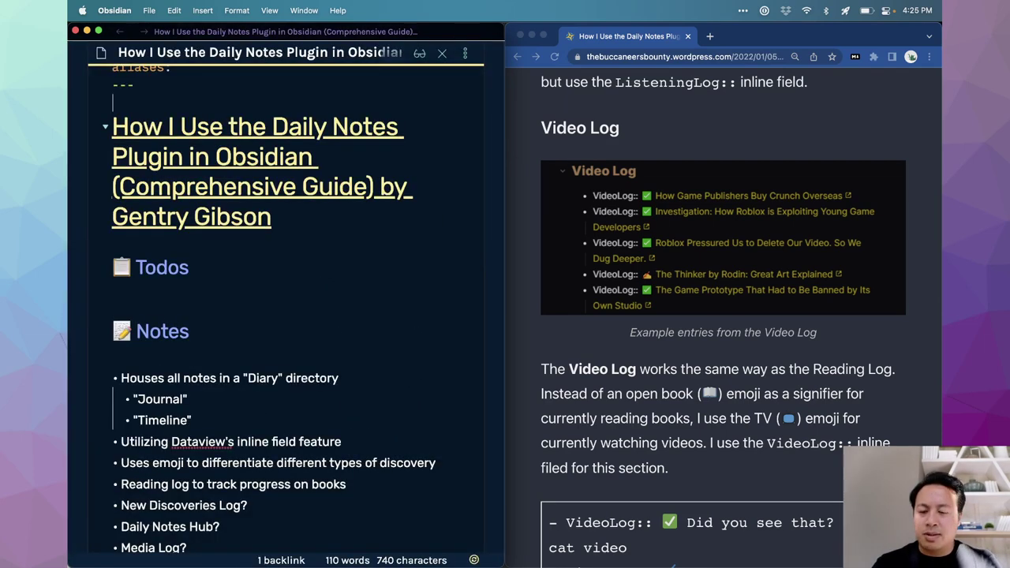
key("Return")
key("super+l")
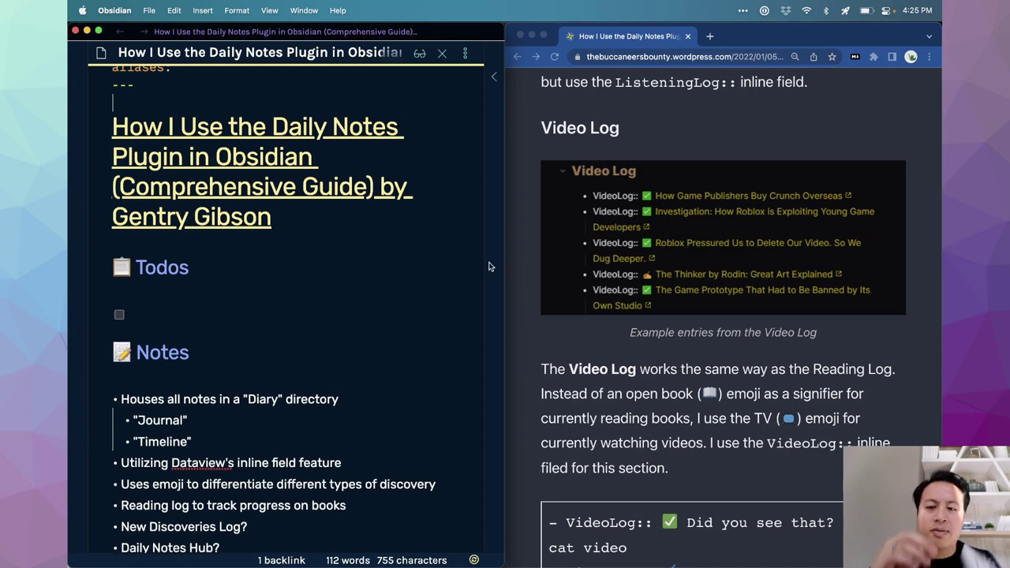
scroll(470, 343, "down", 3)
scroll(470, 343, "down", 2)
Step: Scroll the guide article past the Title/Summary explanation to the Daily Notes Hub image and Log Notes heading
scroll(662, 288, "down", 2)
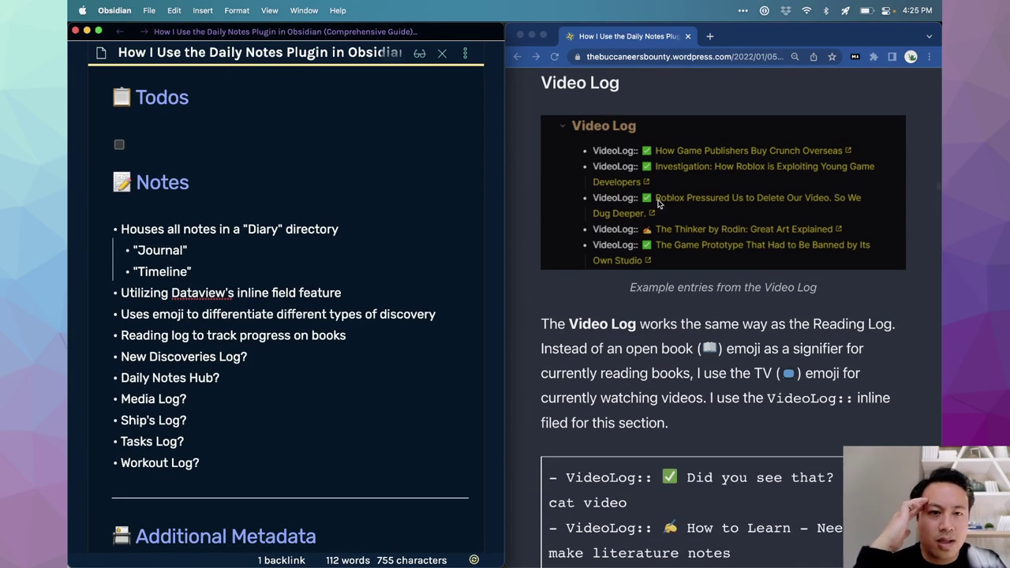
scroll(617, 236, "down", 1)
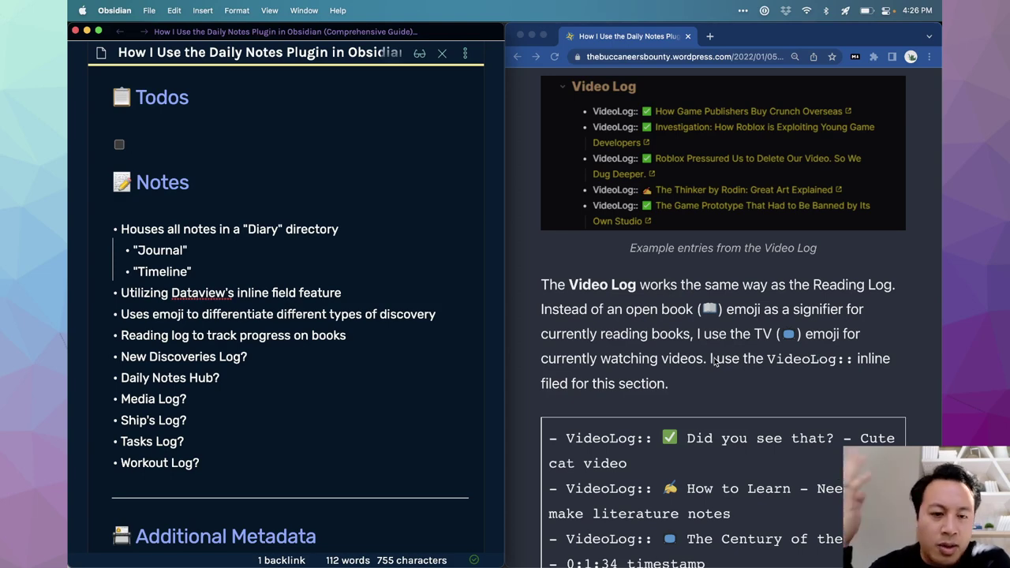
scroll(715, 361, "down", 10)
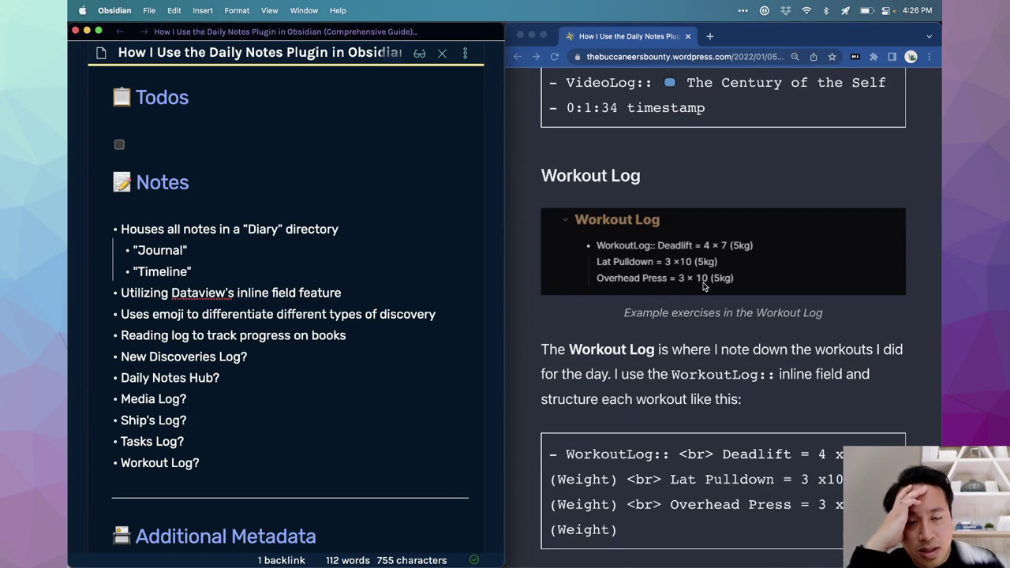
scroll(704, 287, "down", 2)
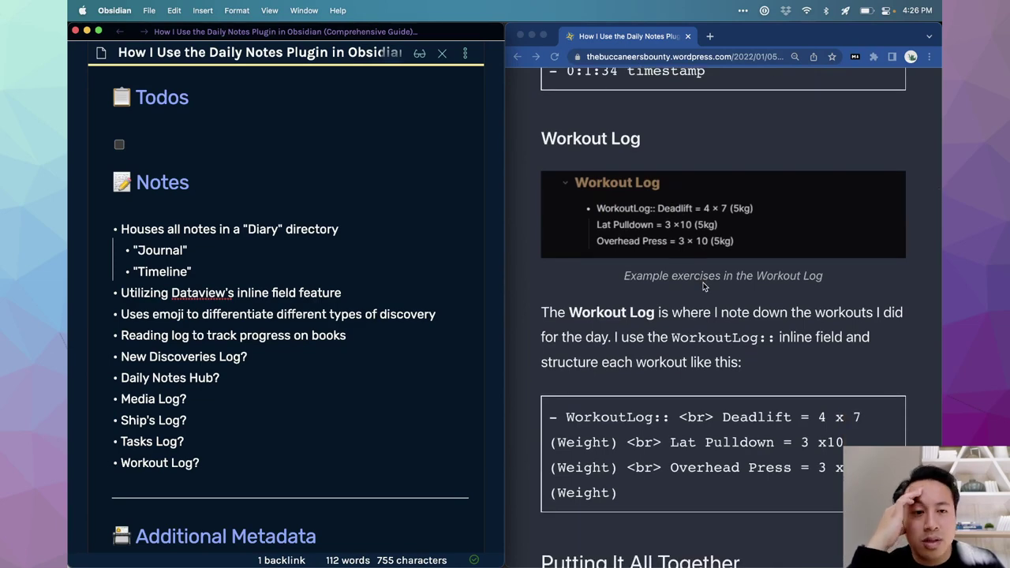
scroll(704, 287, "down", 8)
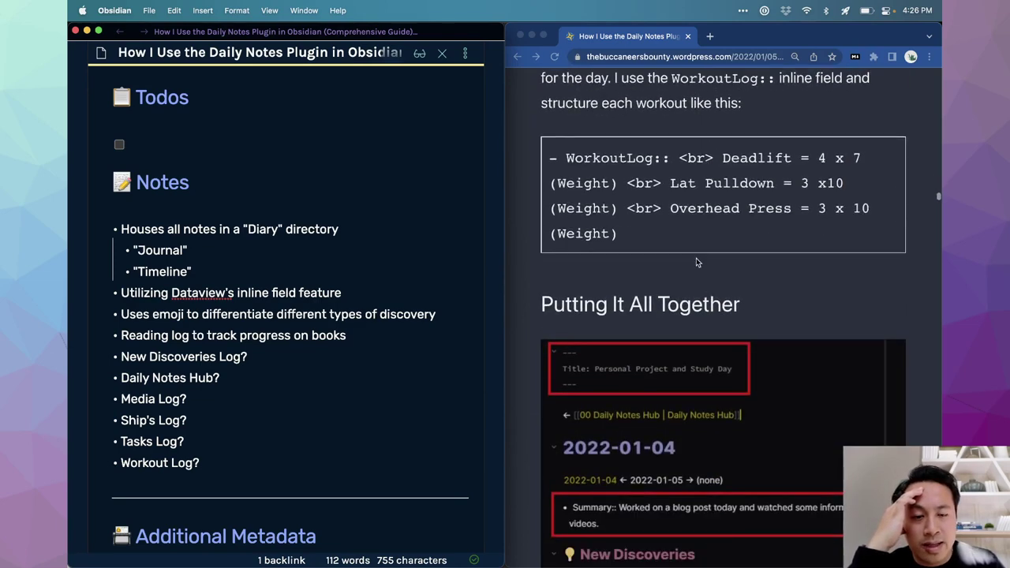
scroll(697, 263, "down", 4)
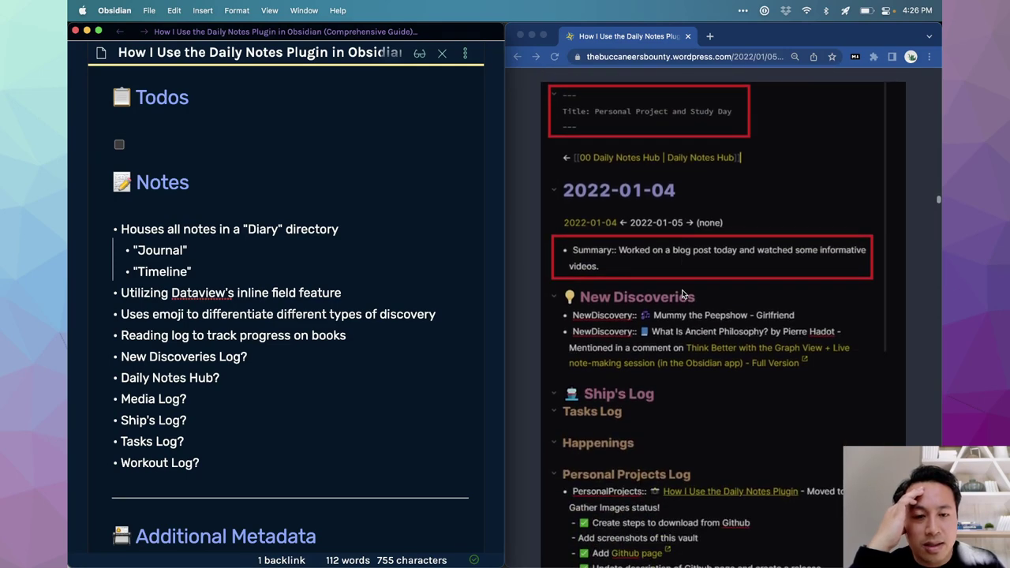
scroll(683, 294, "down", 1)
scroll(663, 300, "up", 2)
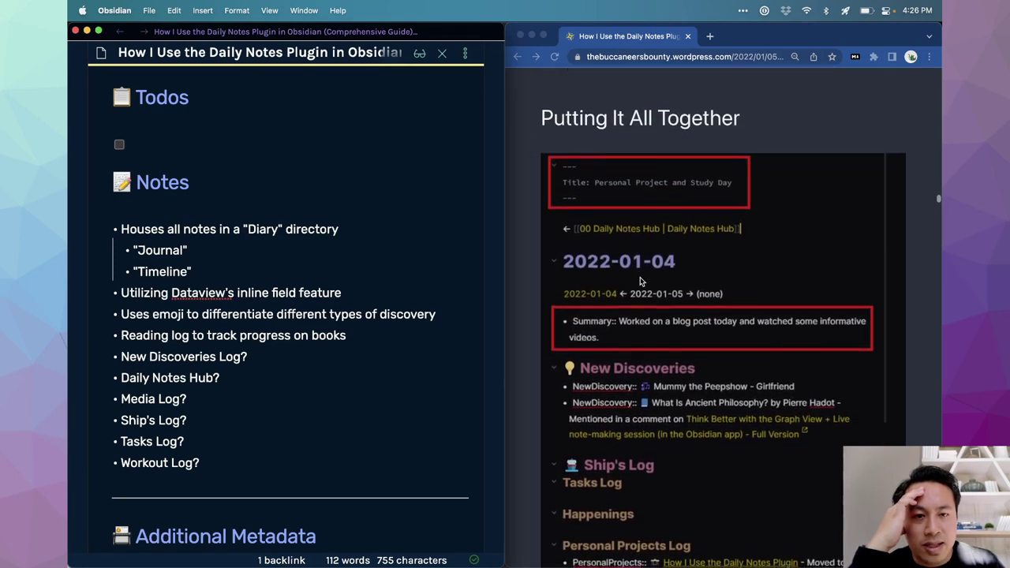
scroll(641, 312, "down", 2)
scroll(641, 312, "up", 1)
scroll(641, 312, "down", 8)
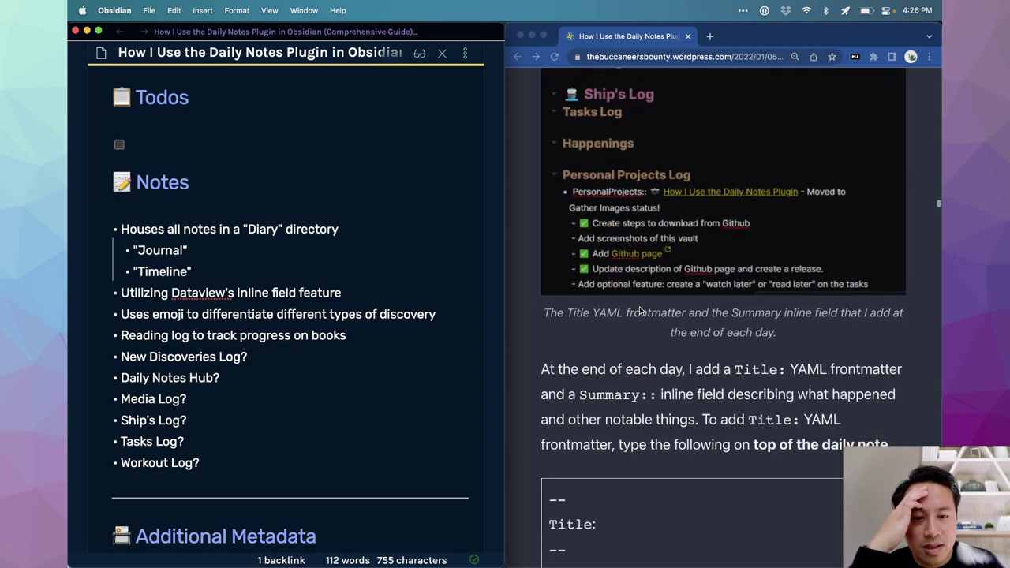
scroll(641, 311, "down", 1)
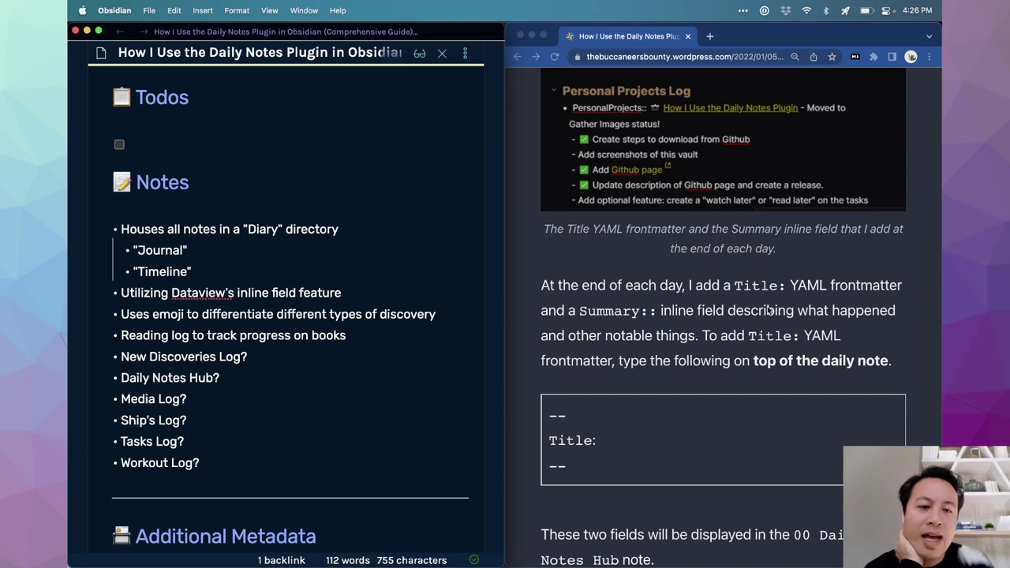
scroll(754, 318, "down", 1)
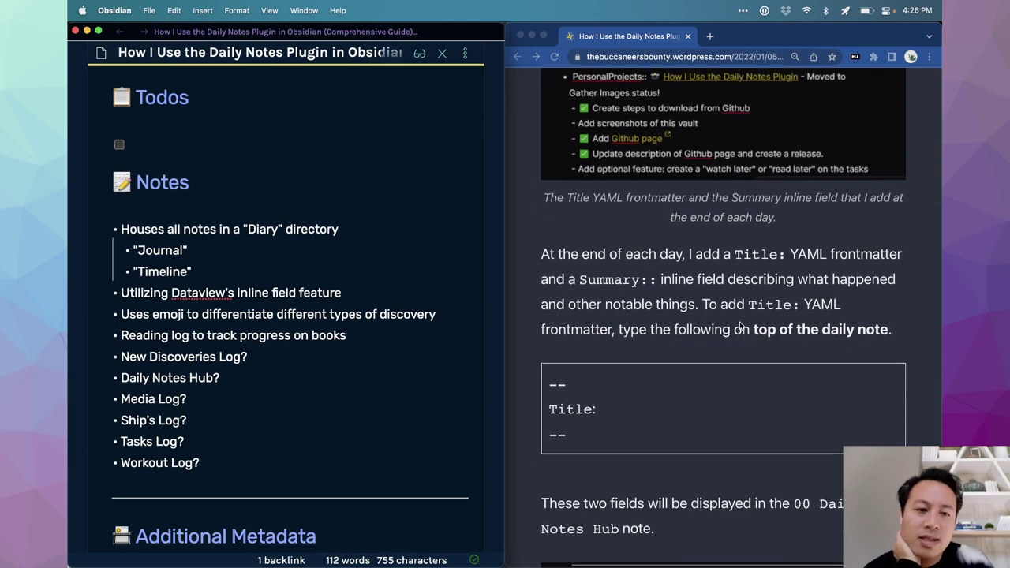
scroll(739, 326, "down", 6)
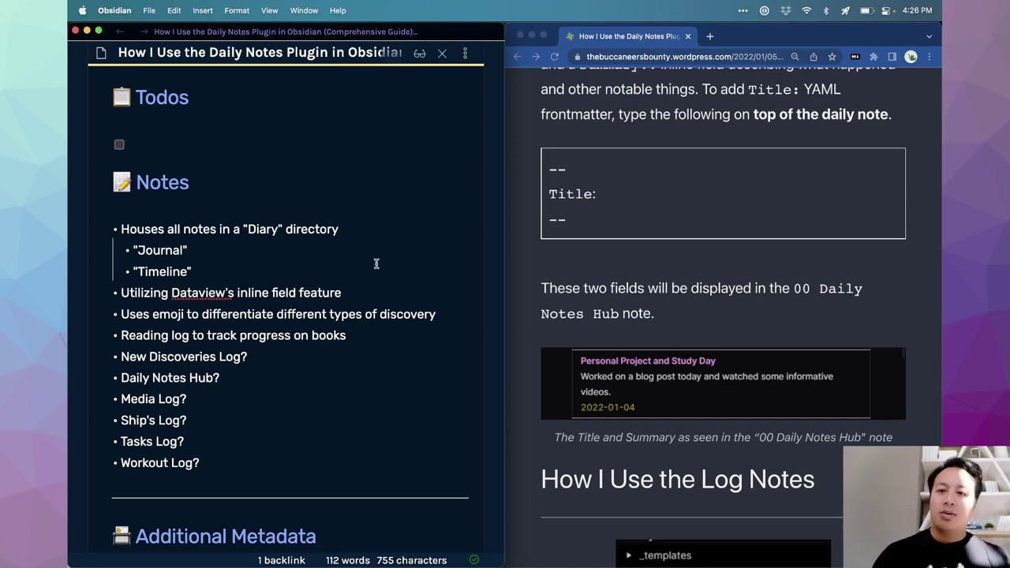
Step: Indent a sub-bullet 'Uses a `title` frontmatter and `summary` inline field to display in the logs' under Daily Notes Hub?
left_click(357, 296)
left_click(239, 376)
key("Return")
key("Tab")
type("Uses a `title` frontmatter and `summ")
key("BackSpace")
type("ary` inline field to ddis")
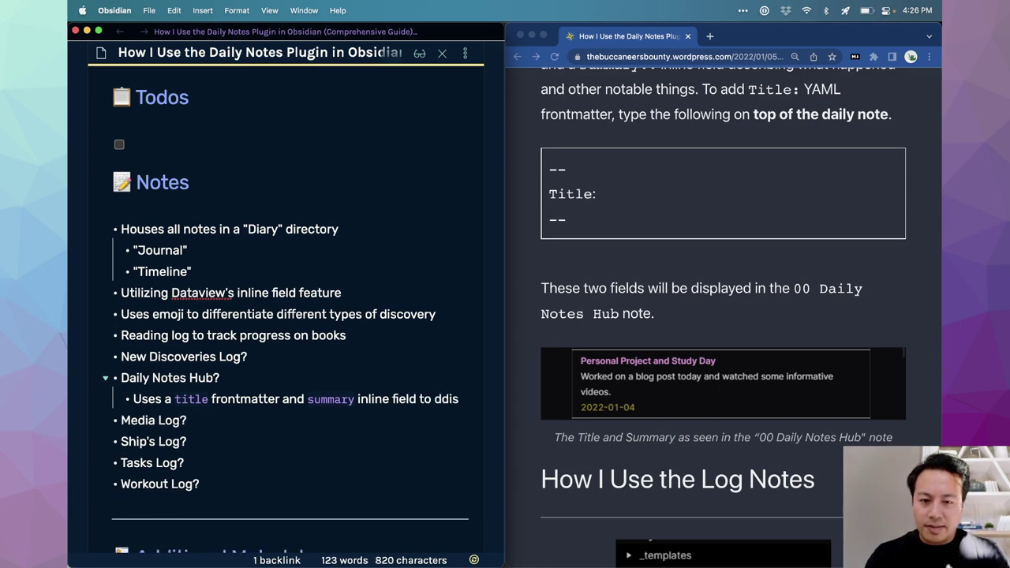
key("Left")
key("Left")
key("Left")
key("BackSpace")
key("End")
type("play i")
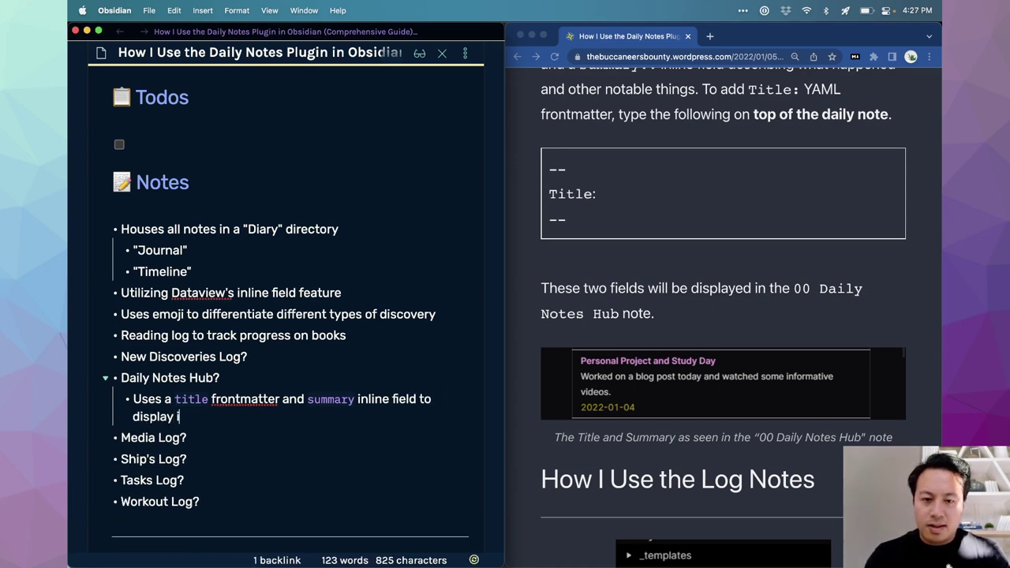
type("n the logs")
scroll(588, 421, "down", 5)
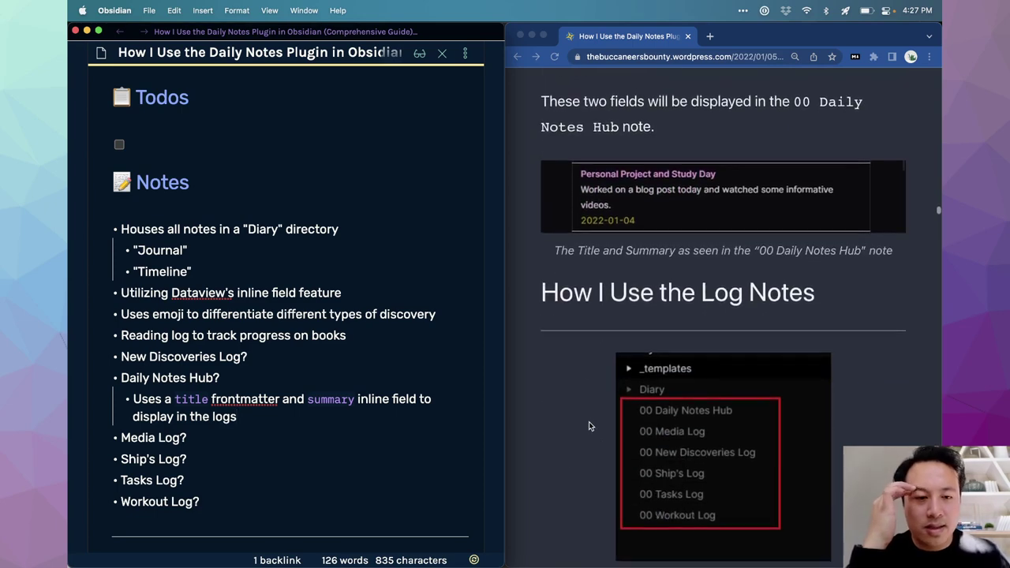
scroll(589, 422, "down", 6)
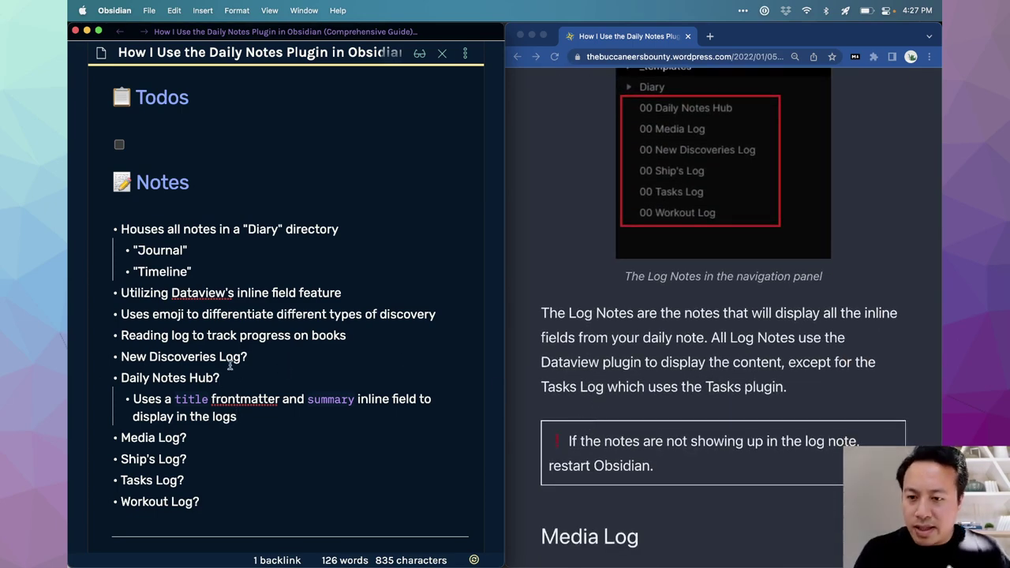
Step: Add an 'Interesting things being tracked:' bullet after the reading-log line
key("Return")
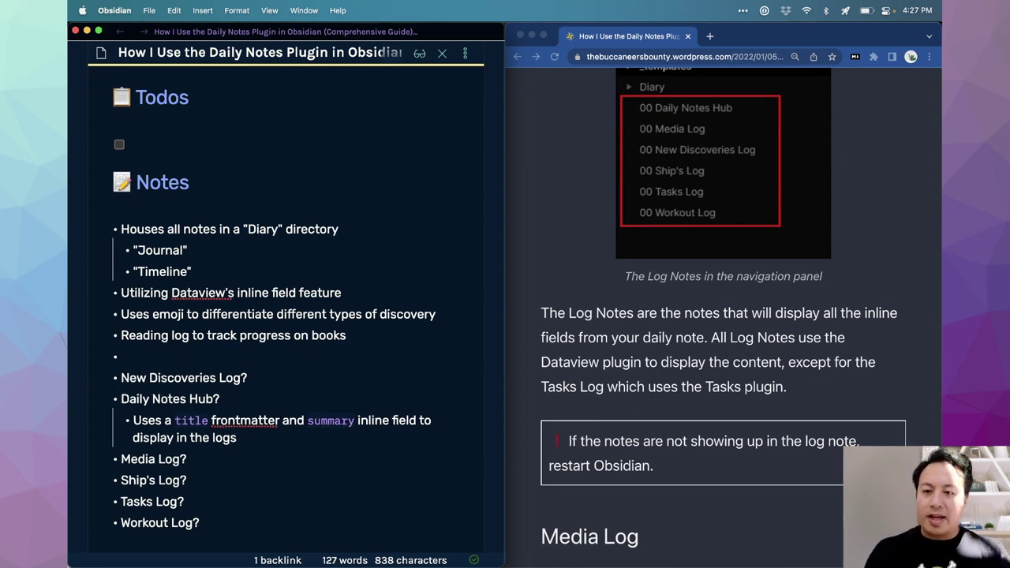
key("Up")
key("Down")
type("Interesting se")
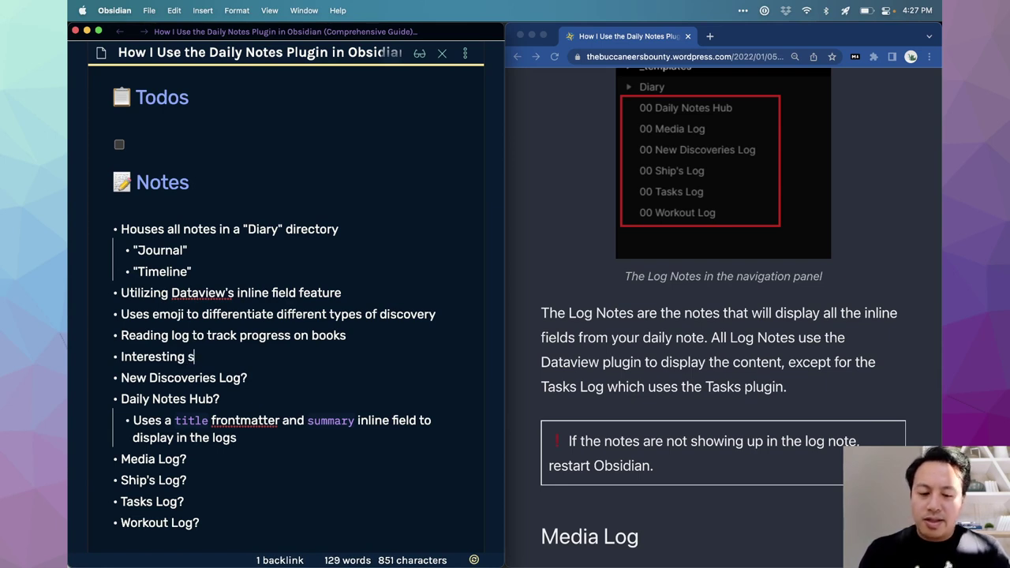
key("BackSpace")
type("things that")
key("BackSpace")
key("BackSpace")
key("BackSpace")
key("BackSpace")
key("BackSpace")
type("being trac")
type("je")
key("BackSpace")
key("BackSpace")
type("ked:")
Step: List Reading and Discoveries as indented sub-points under the tracked bullet
key("Return")
key("Tab")
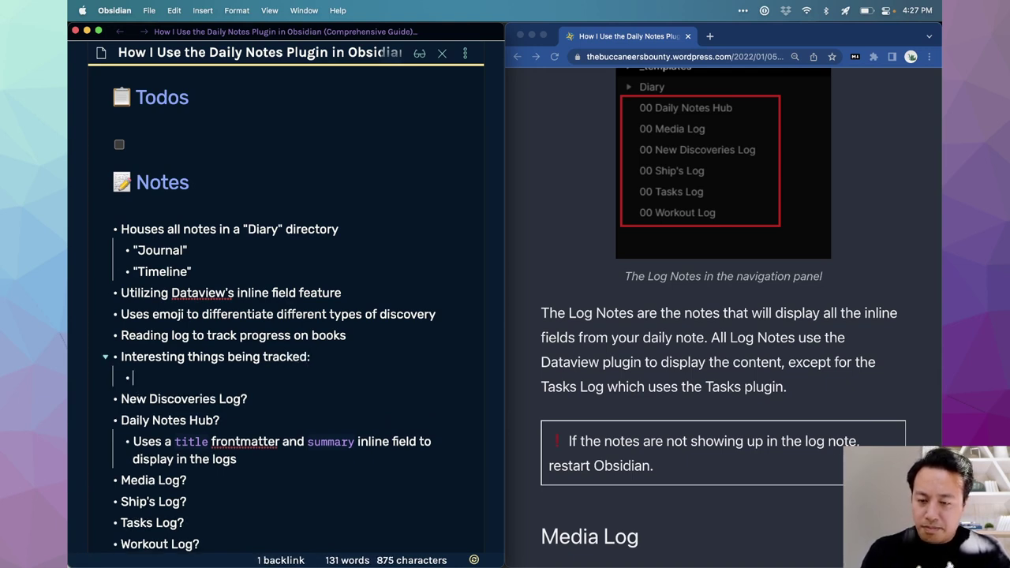
type("Reading")
key("Return")
type("new D")
key("BackSpace")
type("Discoveries")
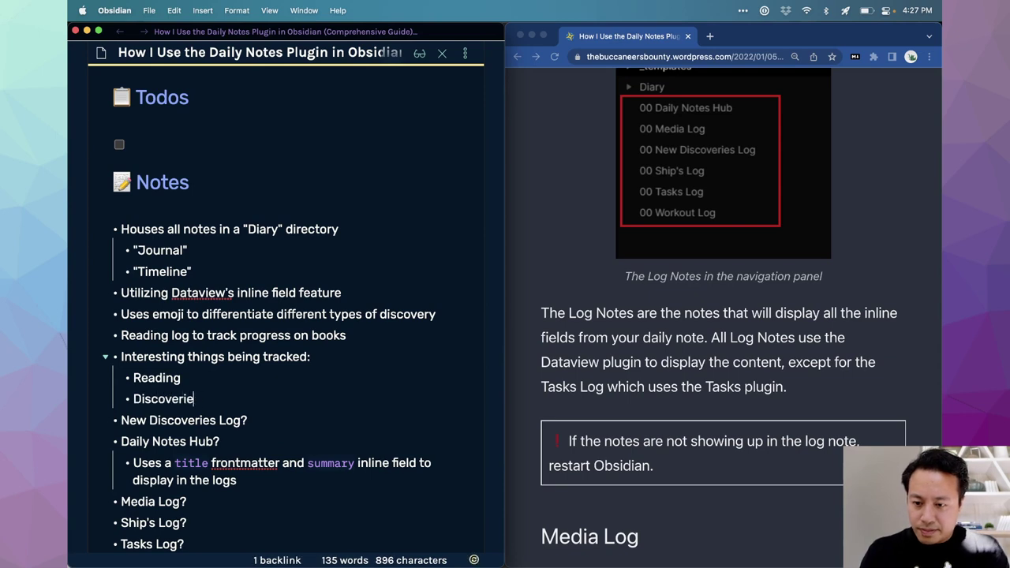
key("Return")
Step: Add Media and Workout sub-points and delete the old Media Log? through Workout Log? lines
type("Media Log")
key("BackSpace")
key("BackSpace")
key("BackSpace")
key("BackSpace")
key("Return")
type("Workout Log?")
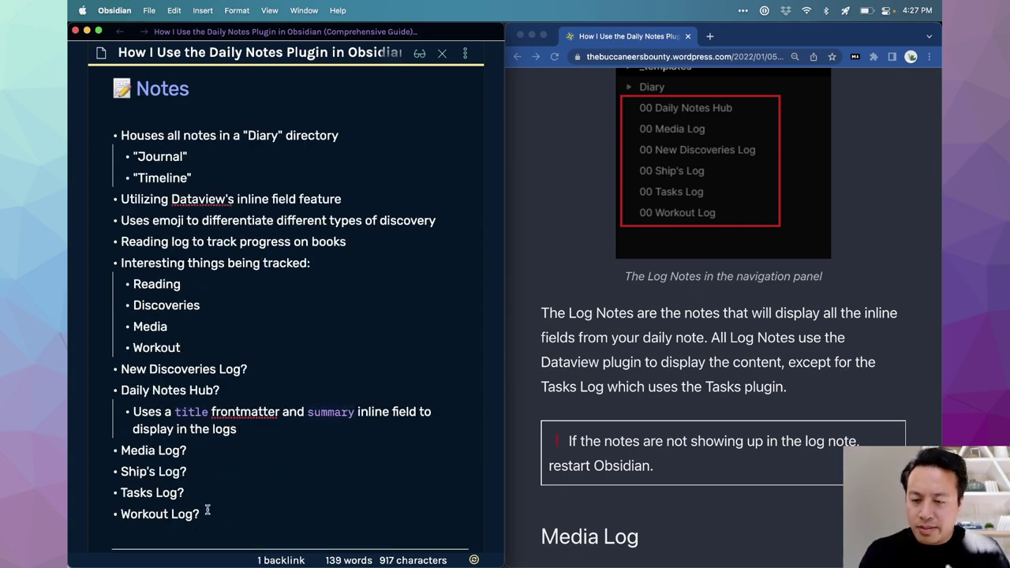
left_click_drag(206, 514, 97, 449)
key("BackSpace")
Step: Rename Daily Notes Hub? to Daily Notes Log and move the title/summary sub-point beneath it
left_click(249, 424)
left_click_drag(249, 424, 102, 407)
key("super+c")
key("BackSpace")
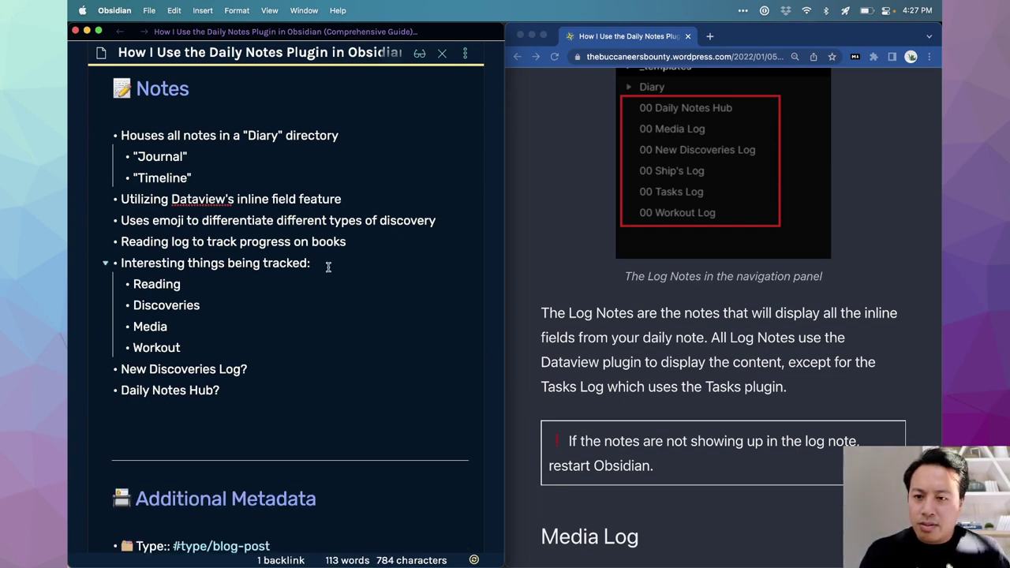
left_click(237, 390)
key("BackSpace")
key("BackSpace")
key("BackSpace")
key("BackSpace")
key("BackSpace")
type("Log")
key("Return")
key("Tab")
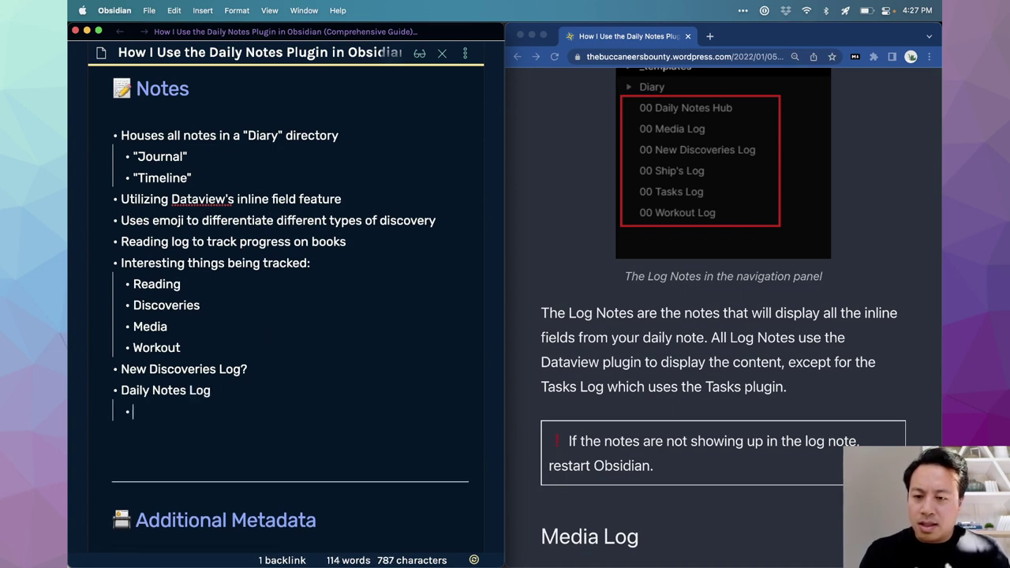
key("super+v")
key("BackSpace")
Step: Delete the New Discoveries Log? line and rename Discoveries to New Discoveries
left_click(270, 377)
key("super+d")
left_click(134, 305)
type("New")
key("BackSpace")
key("BackSpace")
key("BackSpace")
type("New")
scroll(308, 303, "up", 1)
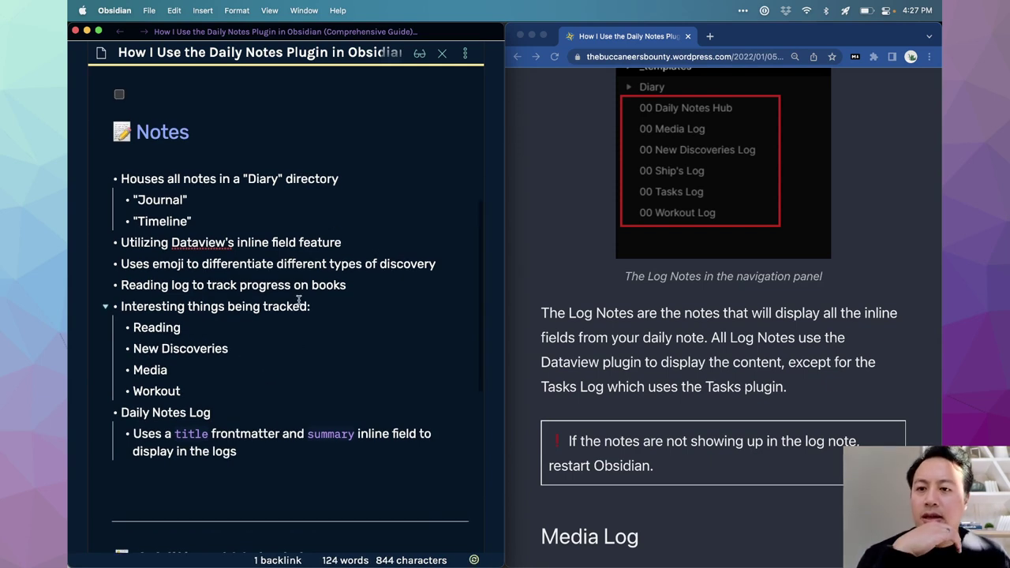
scroll(429, 333, "up", 1)
Step: Add a top-level 'Log Notes' bullet below the logs sub-point
scroll(664, 333, "down", 2)
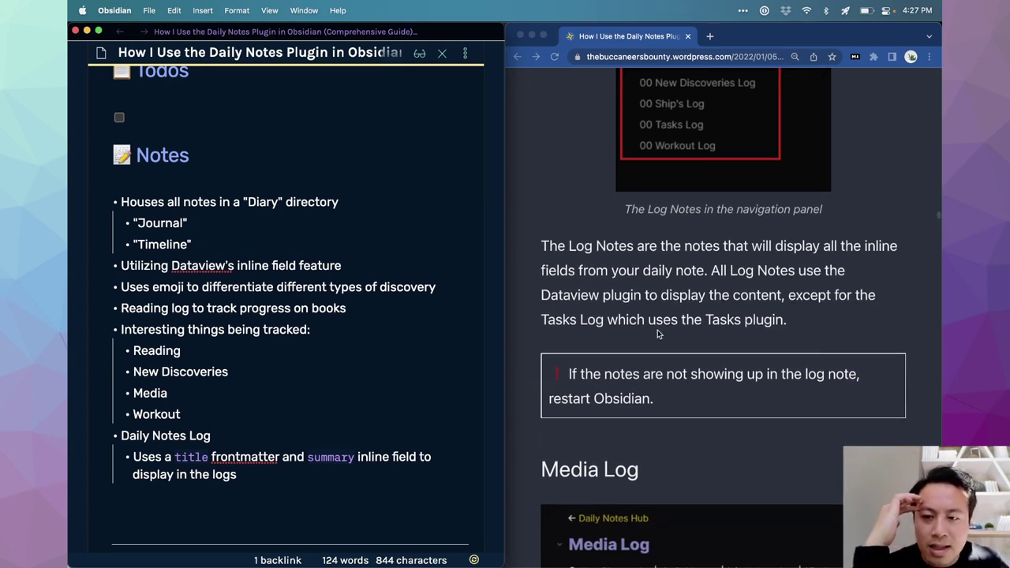
left_click(275, 491)
key("Return")
key("shift+Tab")
type("Log Notes")
left_click(681, 316)
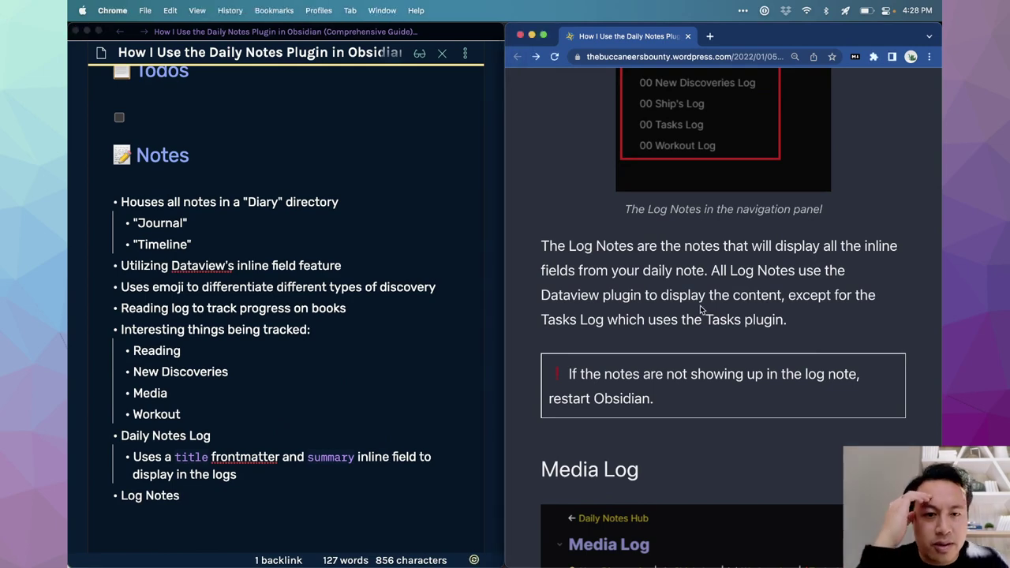
scroll(687, 313, "down", 1)
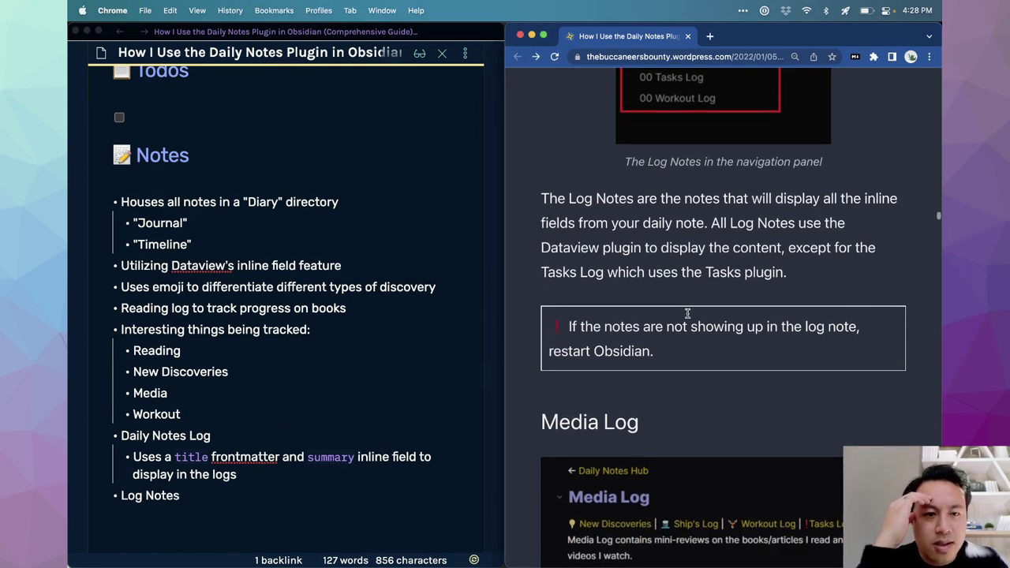
Step: Add a sub-point 'Uses Obsidian Dataview Plugin' under Log Notes, linking that note
left_click(248, 506)
key("Return")
key("Tab")
type("Use [[Da")
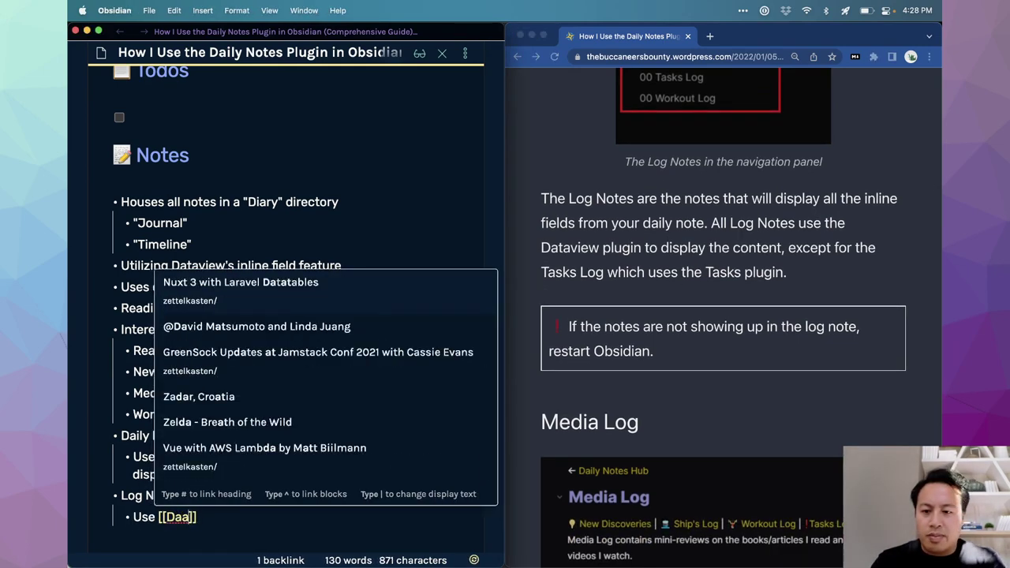
type("taview plug")
key("Return")
key("Return")
left_click(343, 517)
key("BackSpace")
key("super+Left")
key("Right")
key("Right")
key("Right")
type("s")
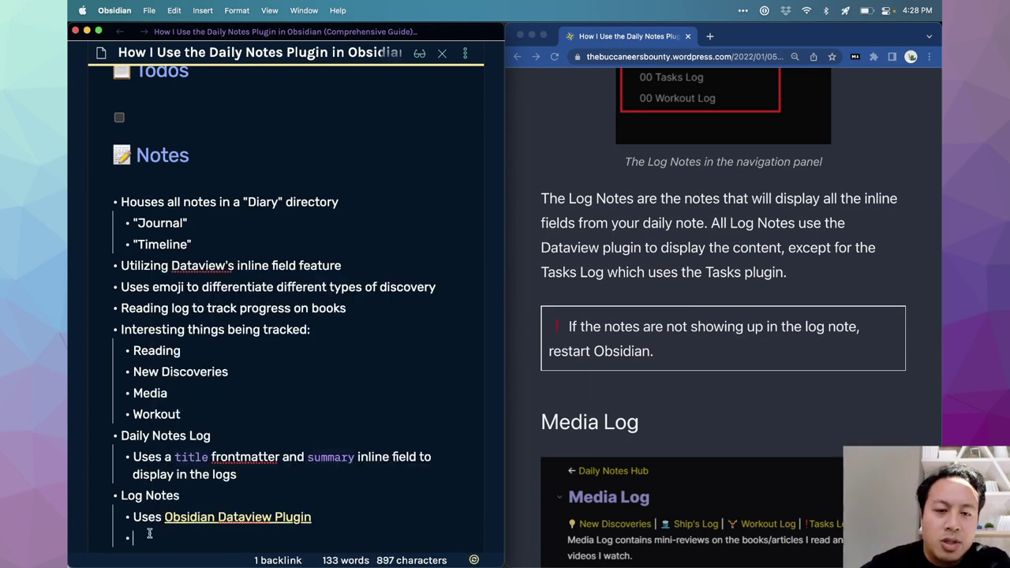
scroll(149, 534, "up", 1)
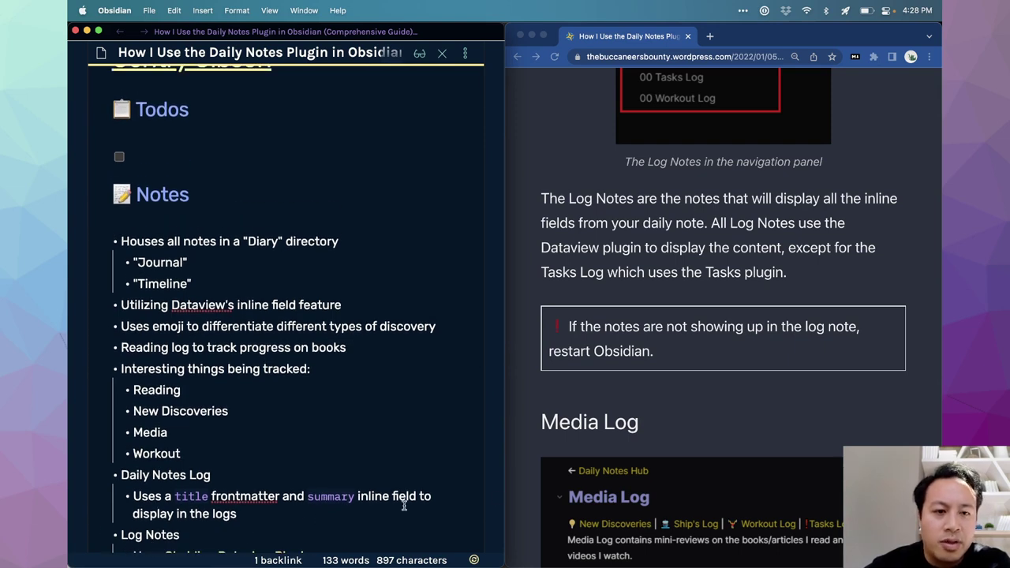
scroll(690, 419, "down", 1)
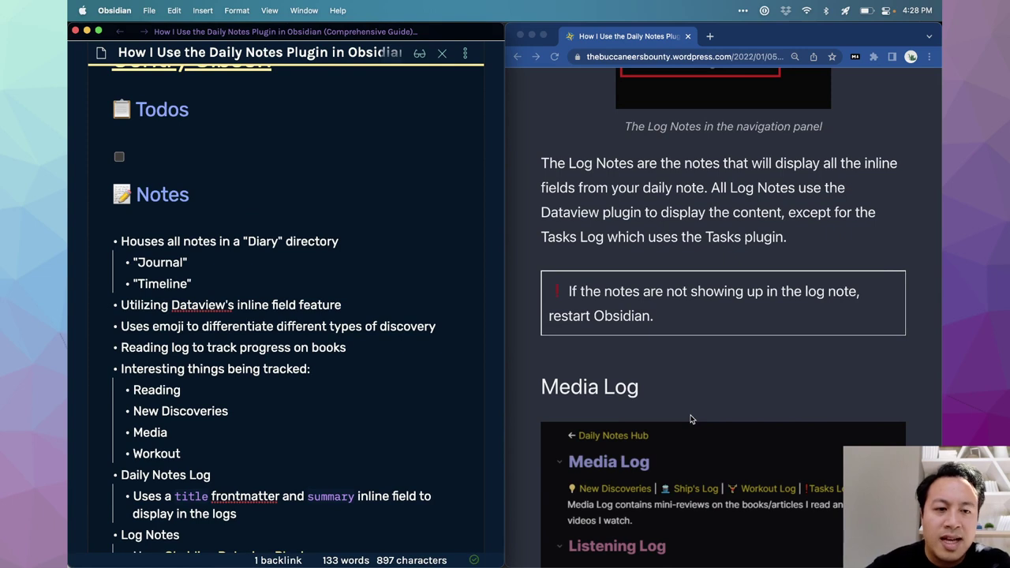
scroll(690, 419, "down", 1)
scroll(408, 243, "down", 3)
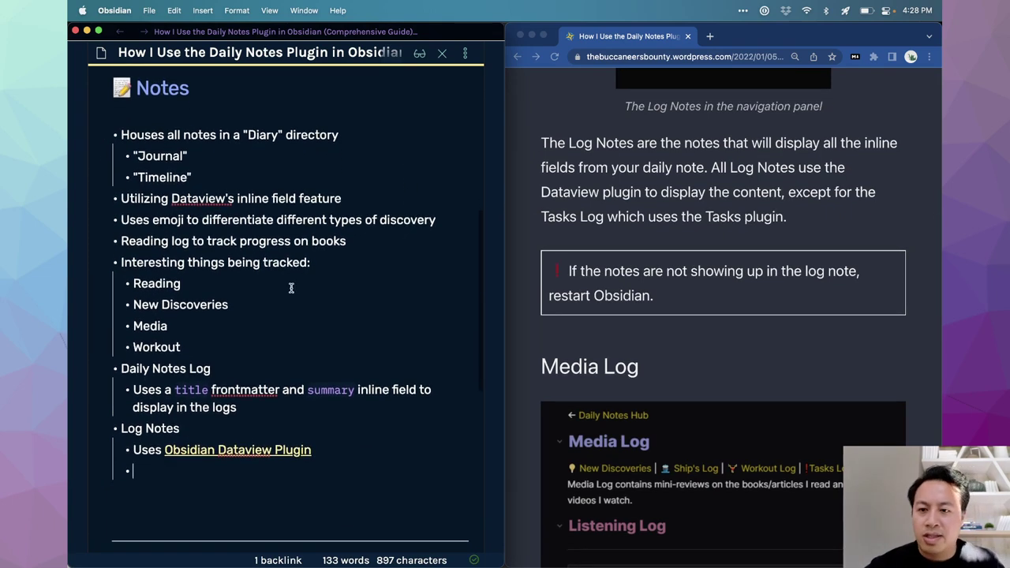
Step: Add a top-level bullet 'Tasks Log is using tasks plugin' just above Log Notes
left_click(259, 408)
key("Return")
key("shift+Tab")
type("Tasks Log is ")
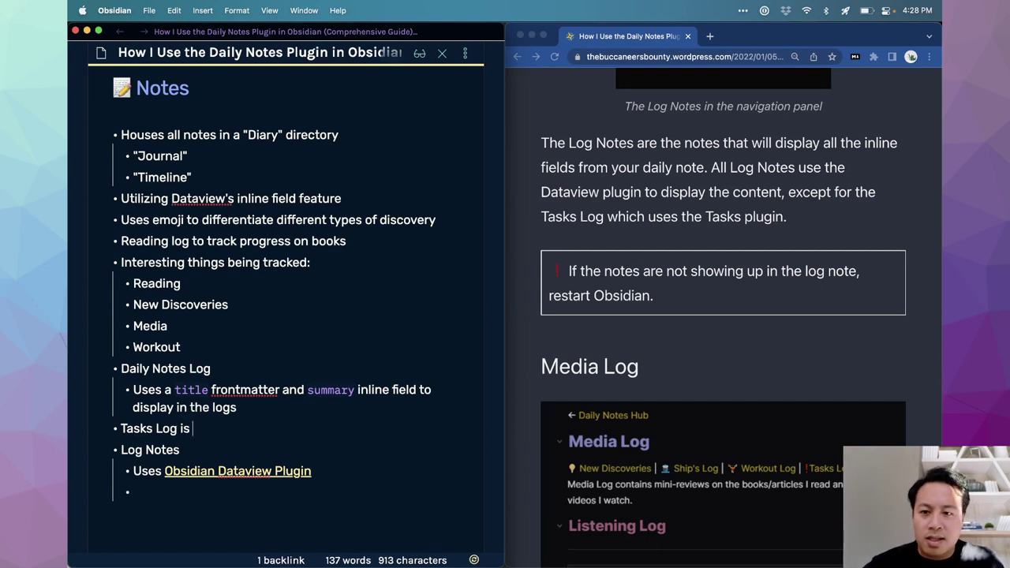
type("using tasks [lug")
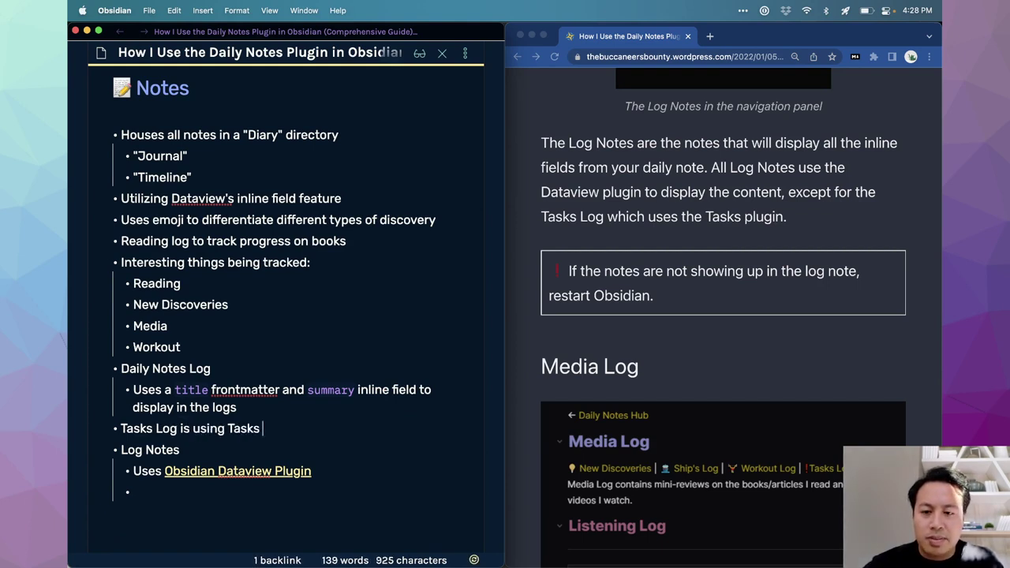
key("BackSpace")
key("BackSpace")
key("BackSpace")
key("BackSpace")
type("poug")
key("BackSpace")
key("BackSpace")
key("BackSpace")
type("lugin")
key("Down")
key("Down")
key("Down")
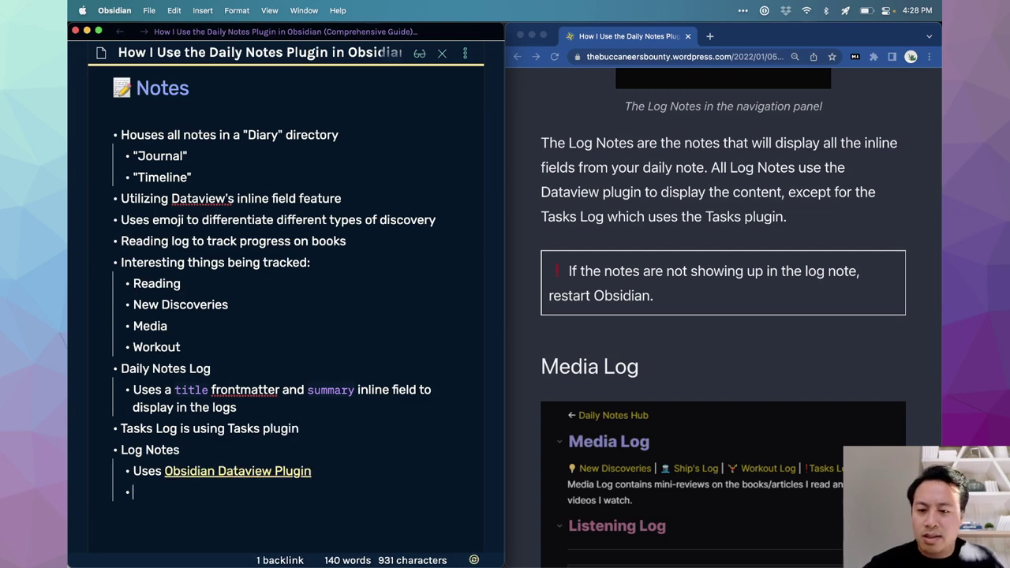
scroll(640, 338, "down", 5)
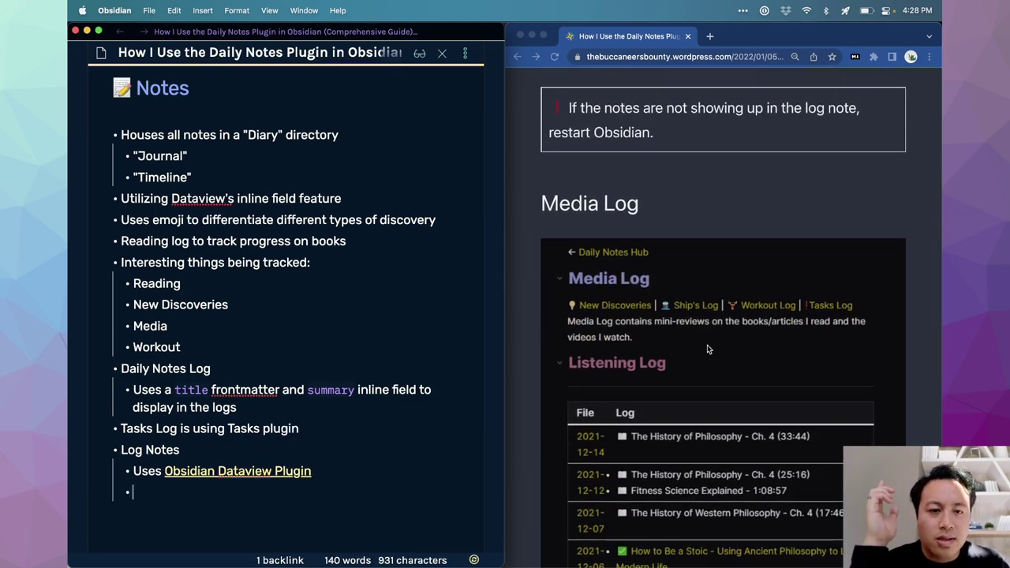
scroll(708, 344, "down", 2)
scroll(623, 287, "down", 2)
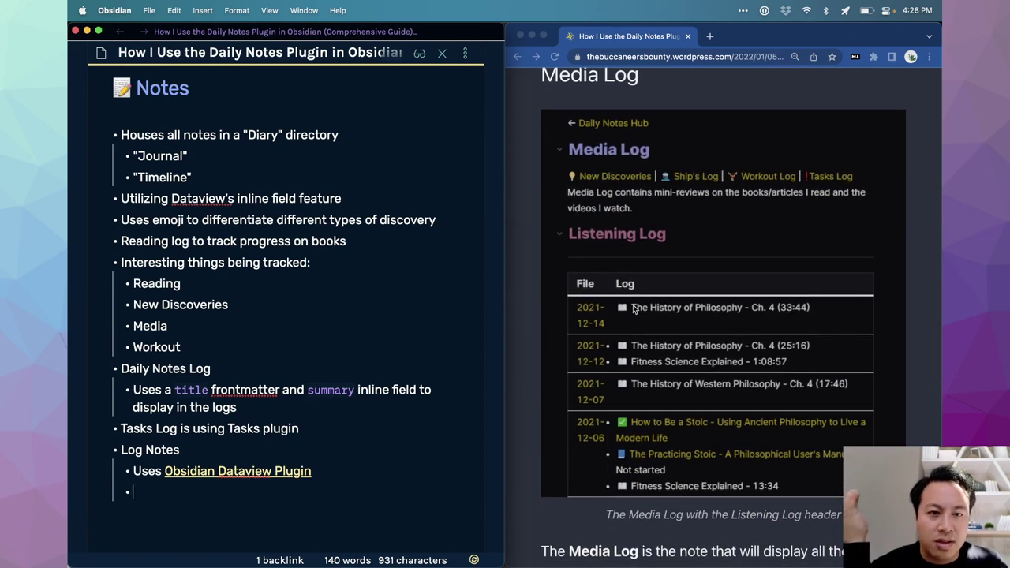
scroll(634, 308, "up", 1)
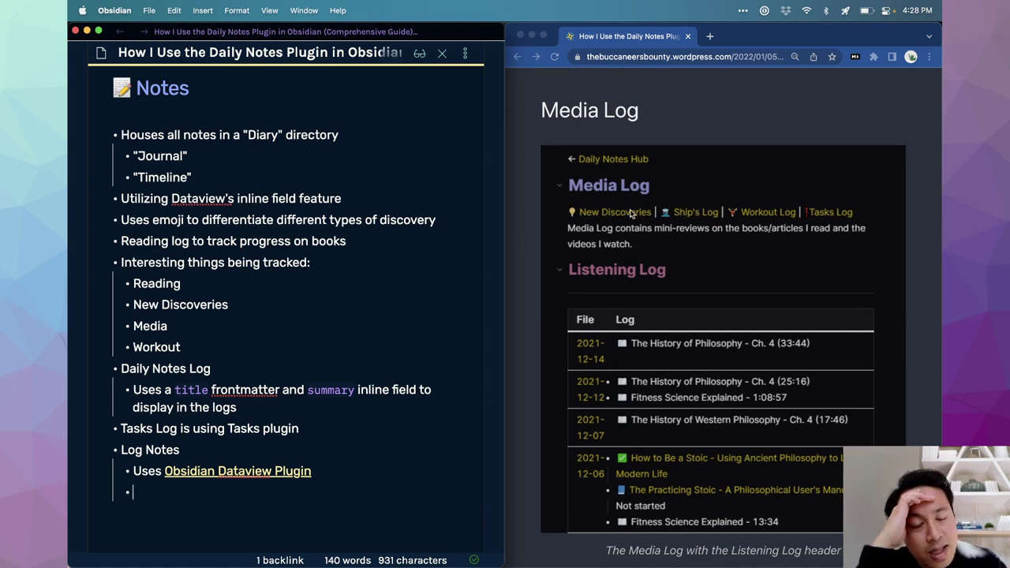
scroll(652, 211, "up", 1)
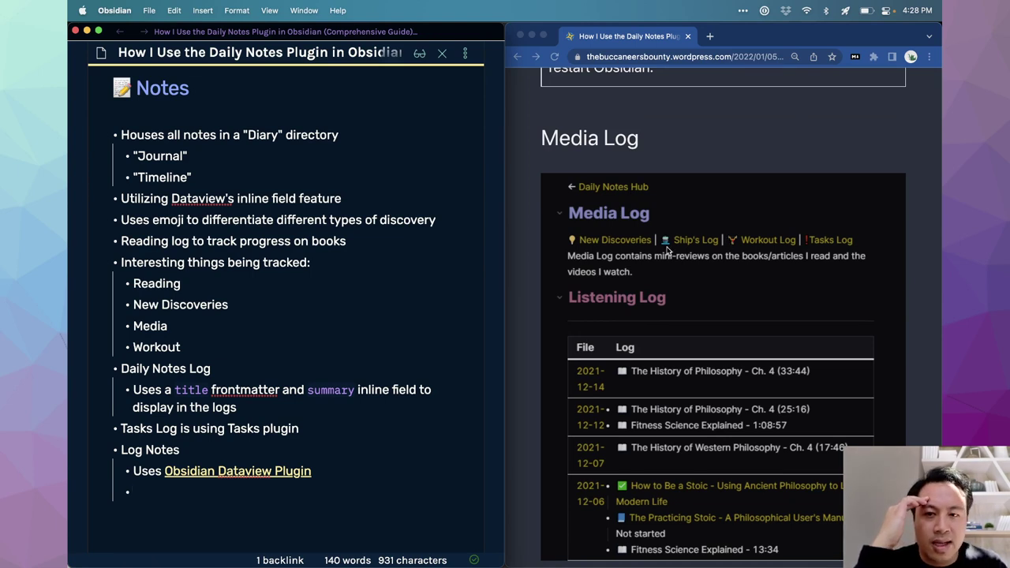
scroll(369, 244, "up", 3)
Step: Write the todo 'Explore using "navigation tabs" that are separated by an emoji and the link itself'
left_click(286, 142)
type("Explore u")
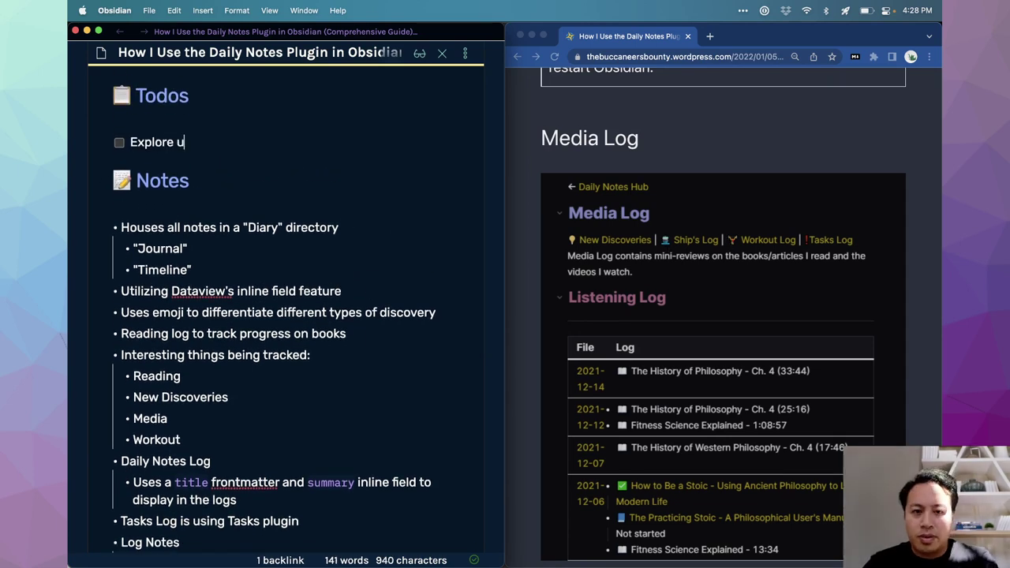
type("sing navigation tabs")
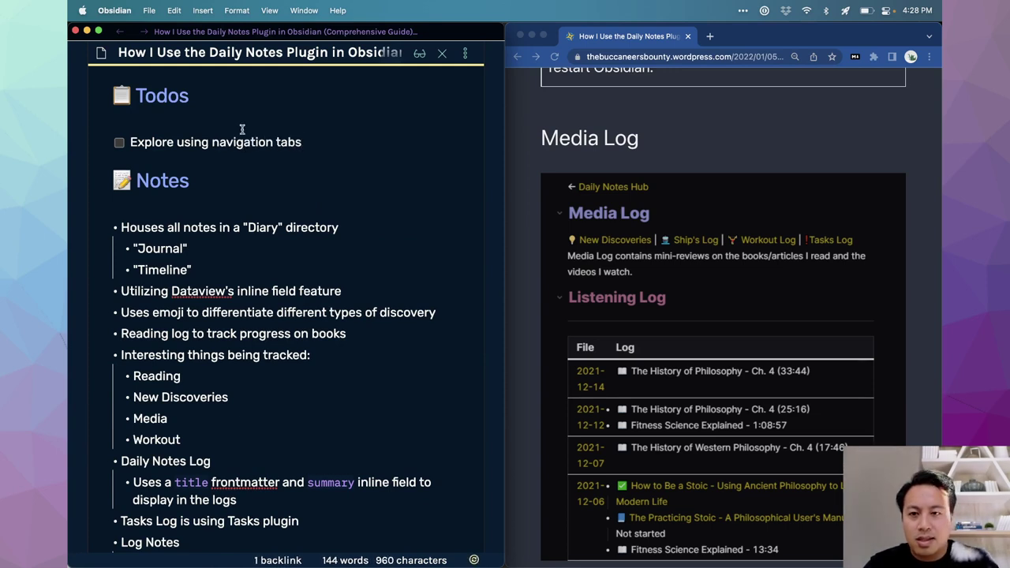
left_click(212, 143)
type("\"")
key("End")
type("\" that a")
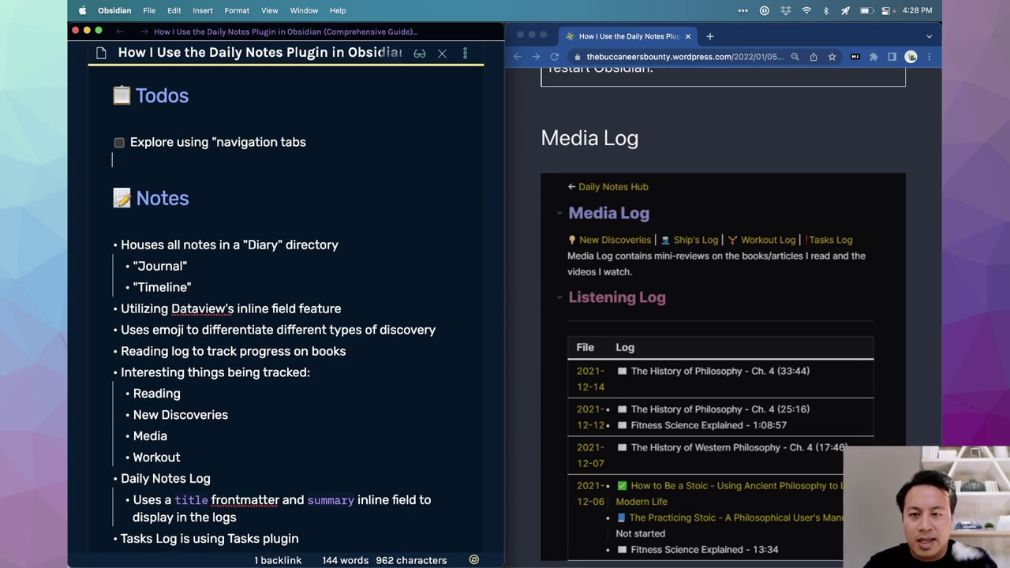
type("are sep")
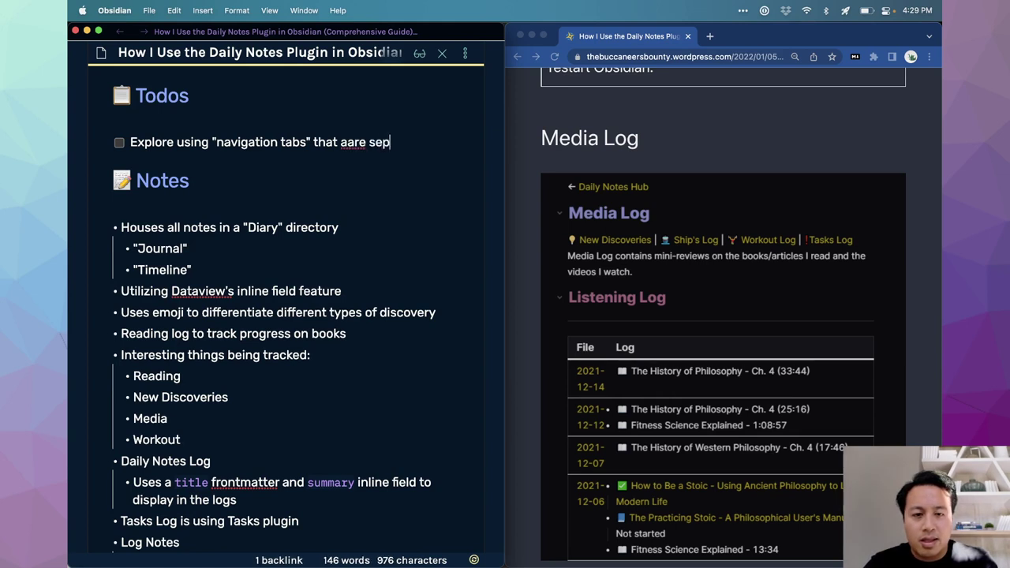
type("arated by")
key("BackSpace")
key("BackSpace")
key("BackSpace")
key("BackSpace")
key("BackSpace")
key("BackSpace")
key("BackSpace")
key("BackSpace")
key("BackSpace")
key("BackSpace")
key("BackSpace")
key("BackSpace")
type("re separa")
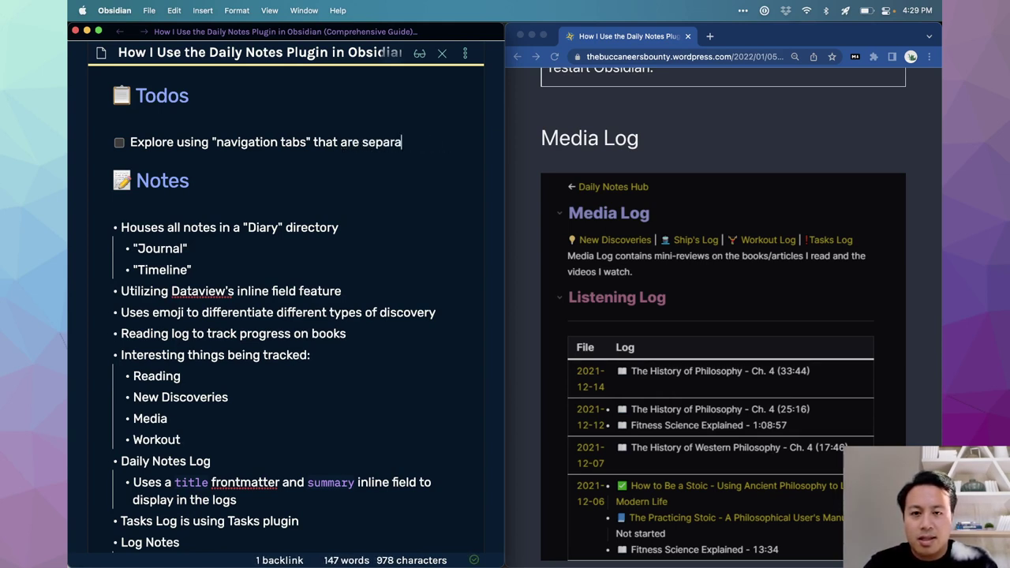
type("ted by an emoji and the link itself")
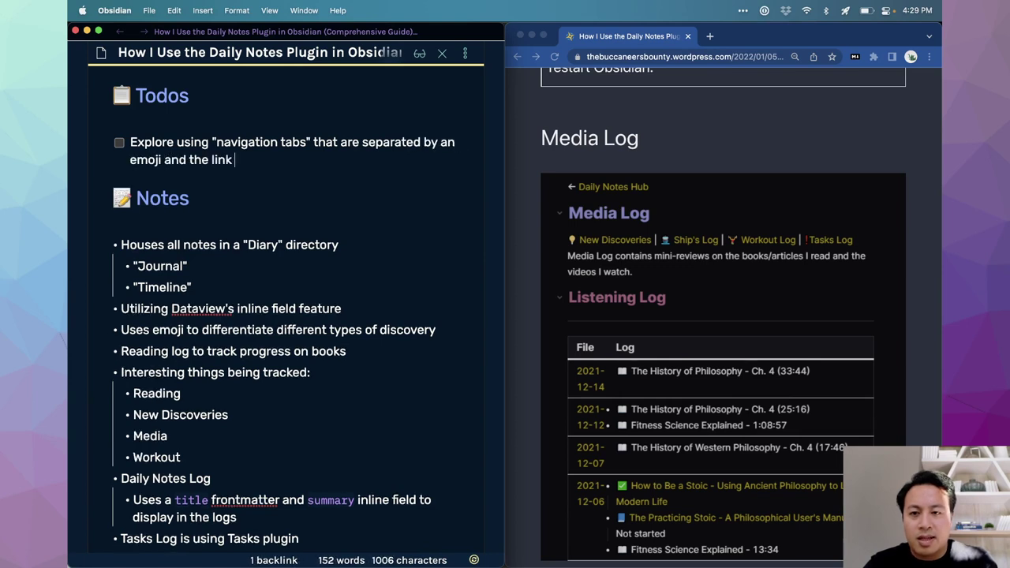
Step: Add a nested 'Example:' bullet reading 💡 Discoveries | 🚢 Ship's | 🏋 Workout using emoji autocomplete
key("Return")
key("Tab")
key("BackSpace")
key("BackSpace")
key("BackSpace")
key("BackSpace")
type("Example:")
type(" :bulb")
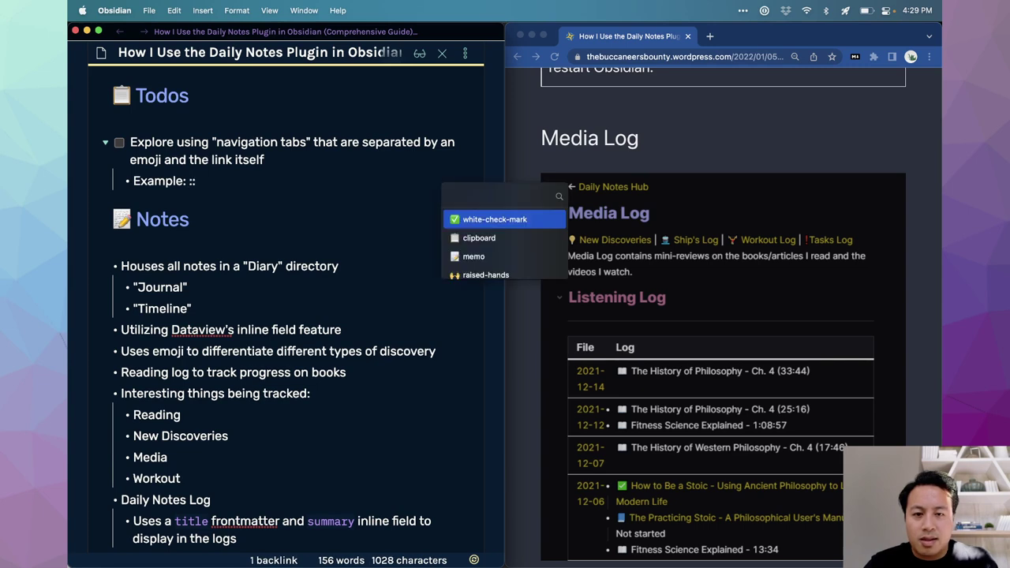
key("Return")
type("new D")
key("BackSpace")
key("BackSpace")
key("BackSpace")
type("iscoveries | ::ship")
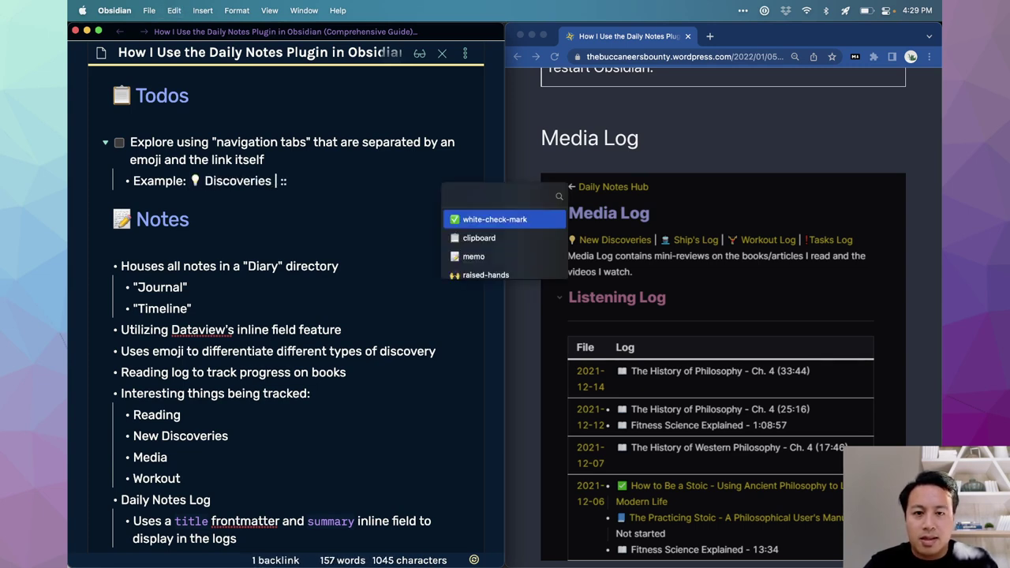
key("BackSpace")
key("BackSpace")
key("BackSpace")
key("BackSpace")
type("ship")
key("Return")
type("Ship's ")
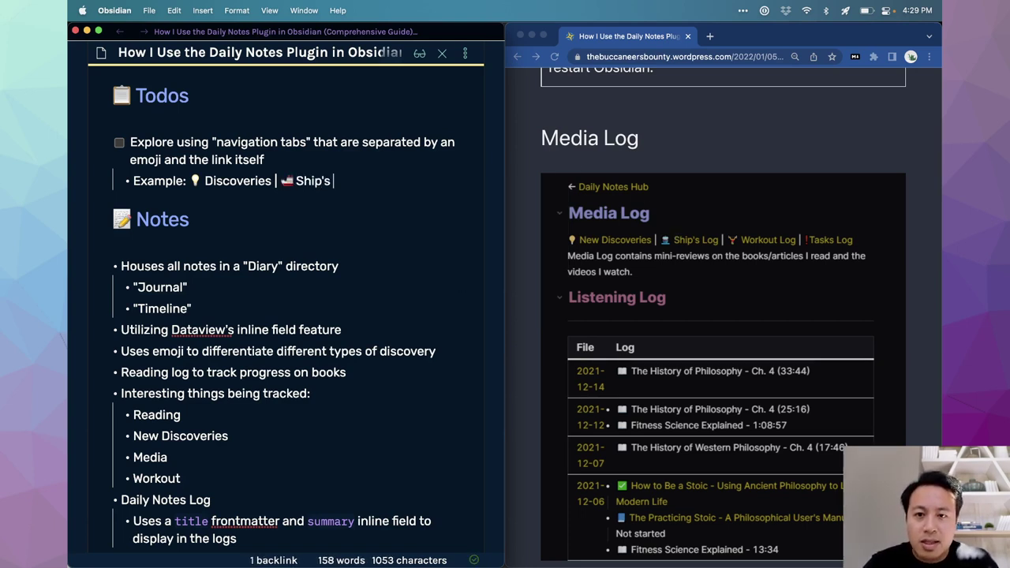
type("Log | ::wei")
key("Return")
type("Workout")
double_click(347, 180)
key("BackSpace")
key("BackSpace")
Step: Dismiss the Keyboard Maestro update prompt and scroll down the blog article
scroll(394, 294, "down", 1)
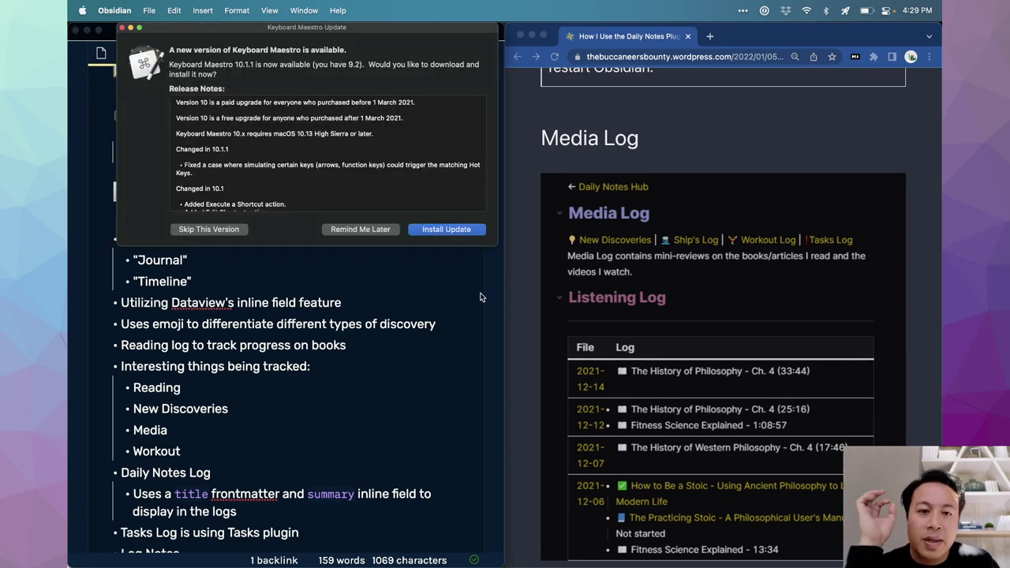
left_click(360, 229)
left_click(713, 293)
scroll(712, 292, "down", 10)
scroll(713, 293, "down", 1)
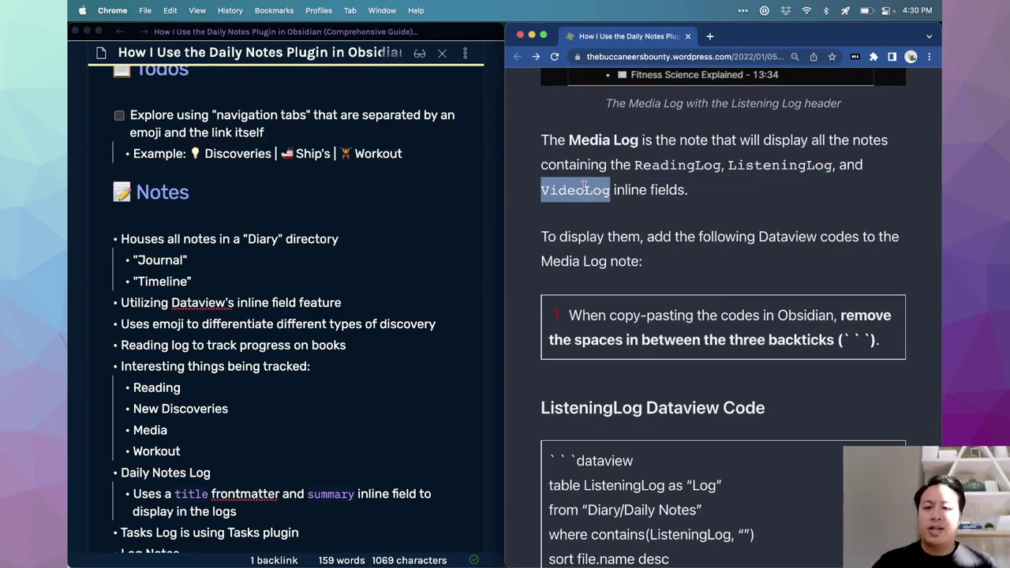
scroll(199, 371, "down", 2)
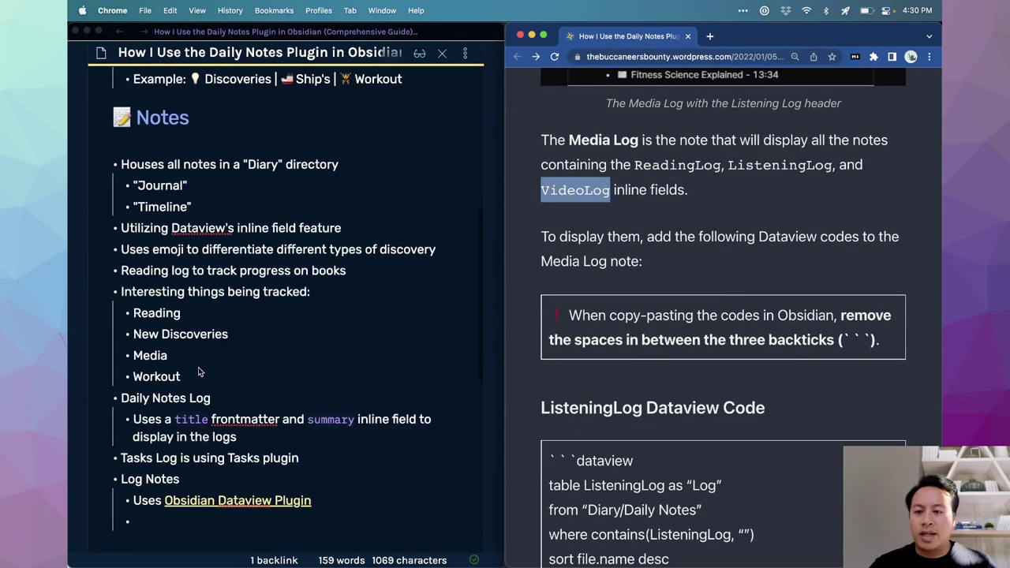
Step: Add a Media Log bullet below Tasks Log with nested Reading and Watching sub-items
left_click(325, 452)
key("Return")
type("Media Log")
key("Return")
key("Tab")
type("Reading")
key("Return")
type("Watching")
key("Return")
Step: Add the Listening sub-item, then scroll to the ListeningLog, ReadingLog and VideoLog query examples
type("Listening")
scroll(358, 469, "down", 2)
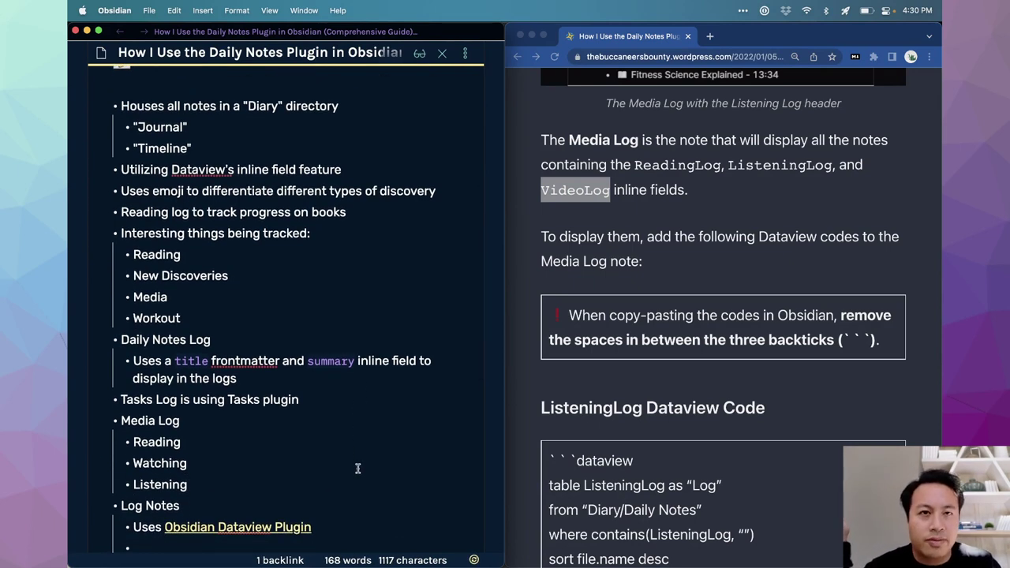
scroll(613, 358, "down", 2)
scroll(613, 357, "down", 5)
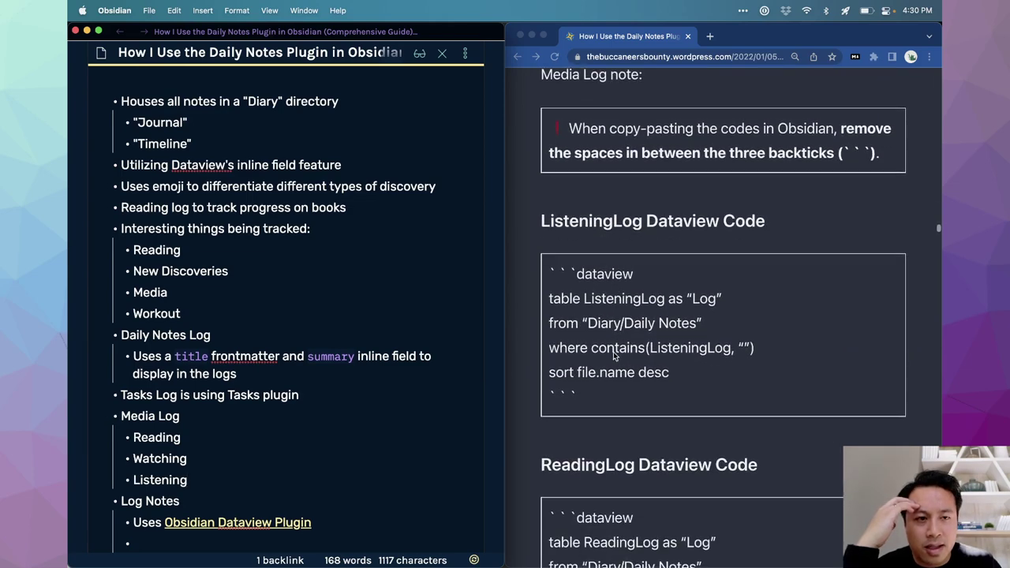
scroll(613, 357, "down", 2)
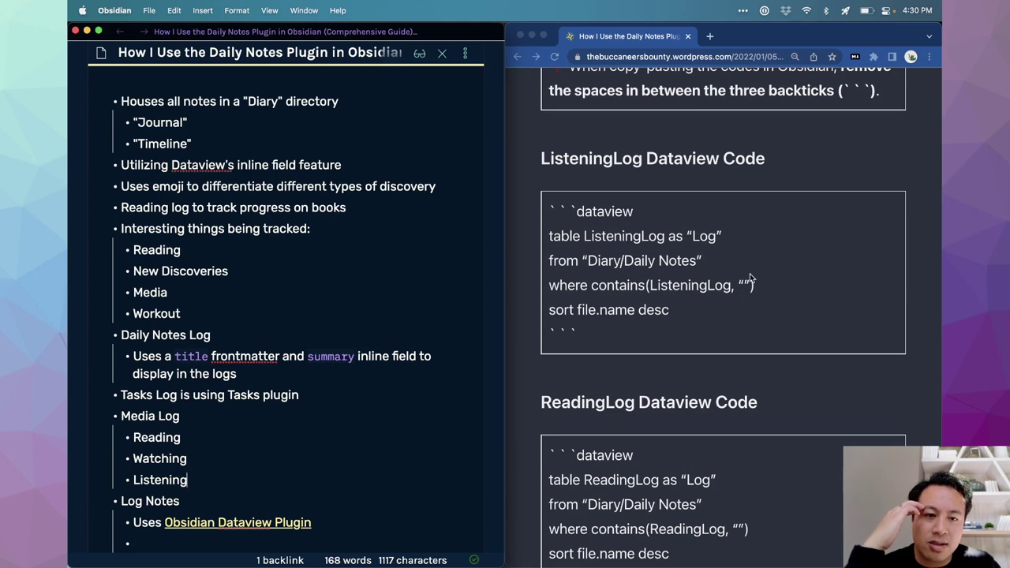
scroll(743, 300, "down", 3)
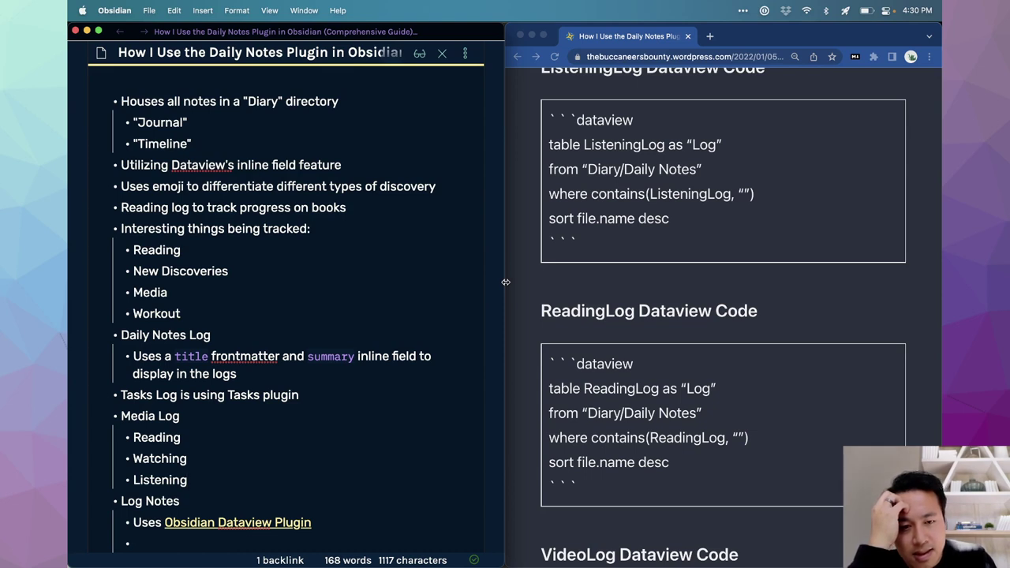
Step: Read the article's line-by-line explanation of the Dataview queries, including the from line
left_click(658, 363)
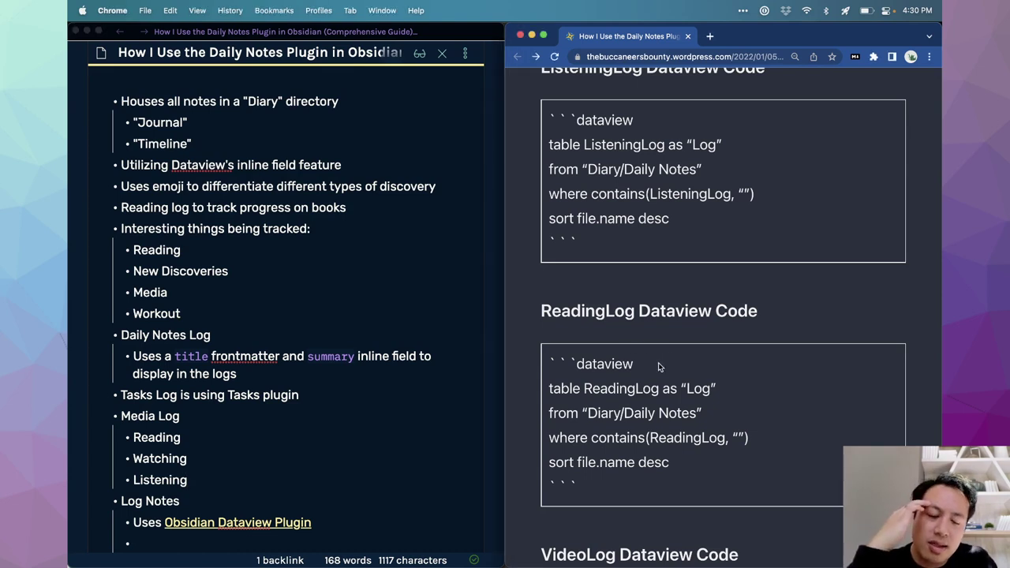
scroll(660, 366, "down", 2)
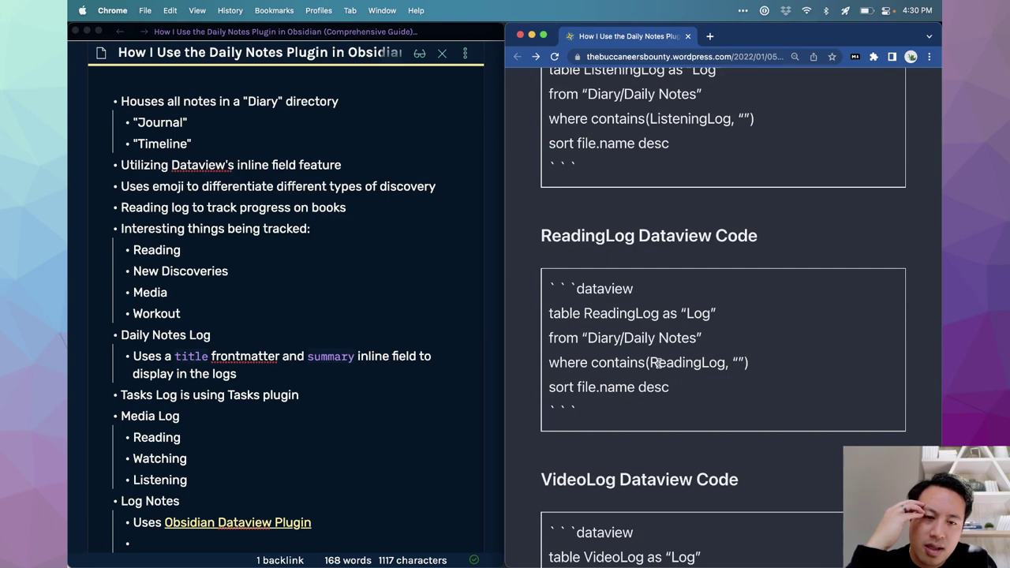
scroll(659, 363, "down", 10)
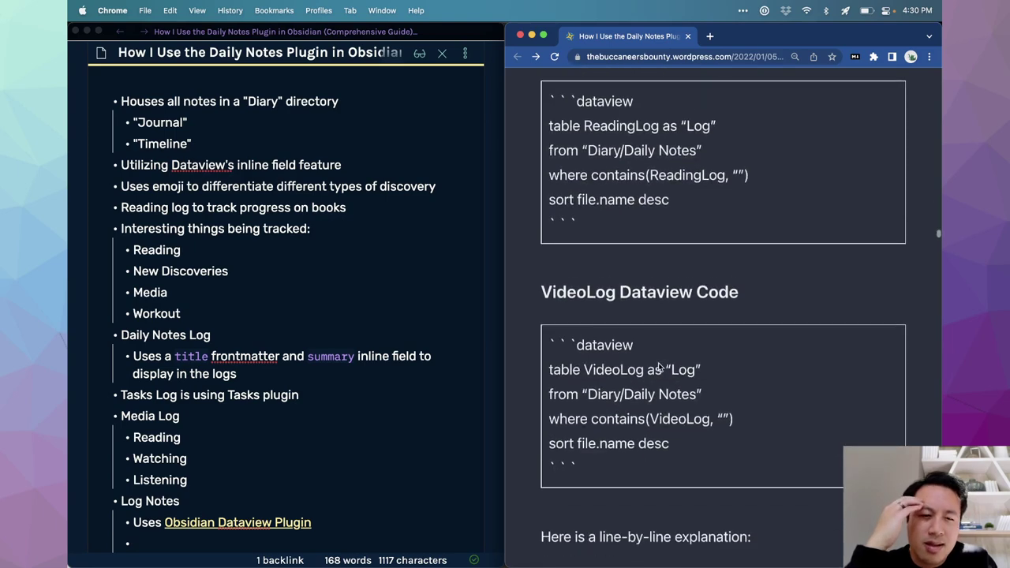
scroll(658, 363, "down", 3)
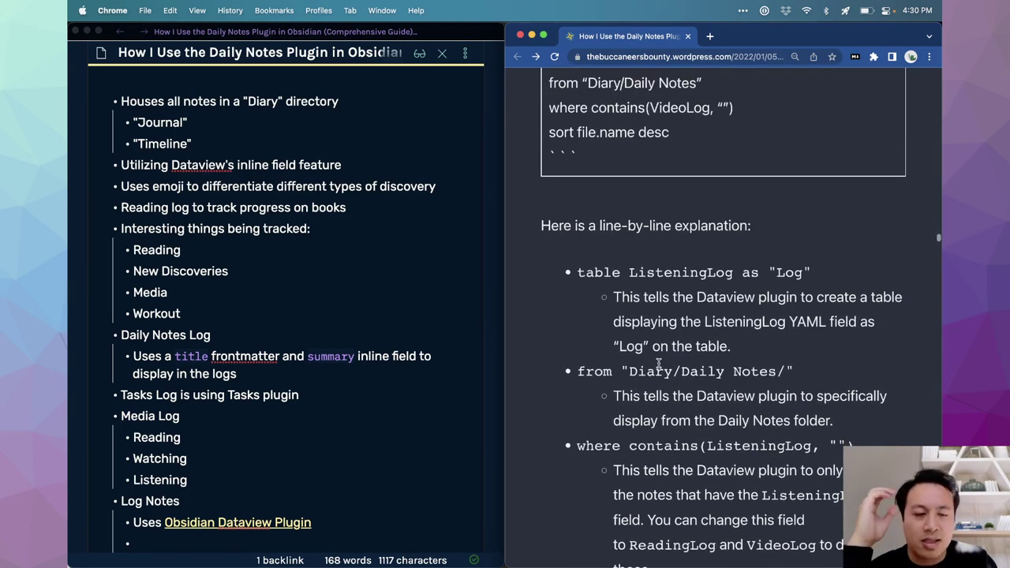
scroll(641, 271, "up", 4)
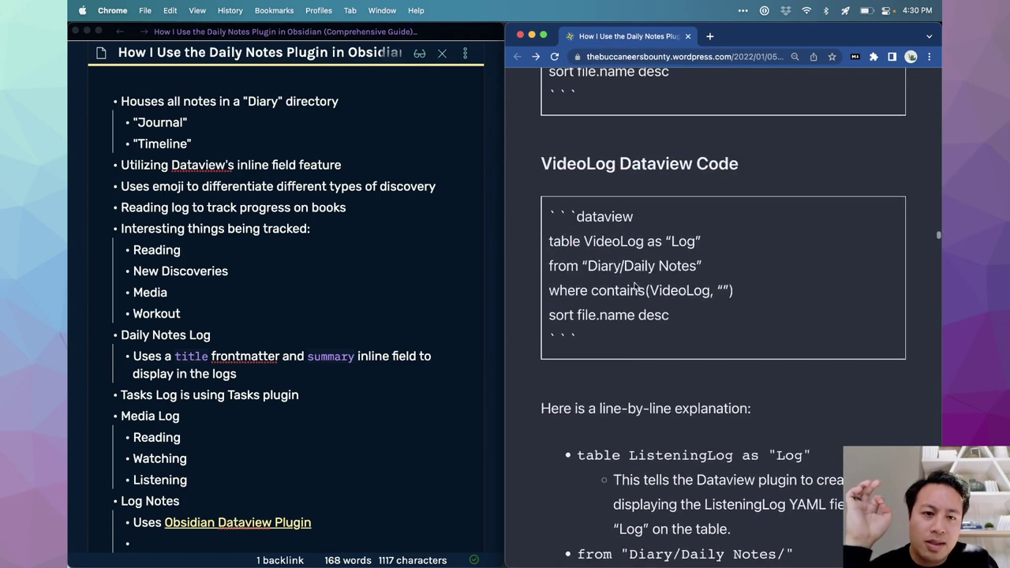
scroll(623, 387, "down", 1)
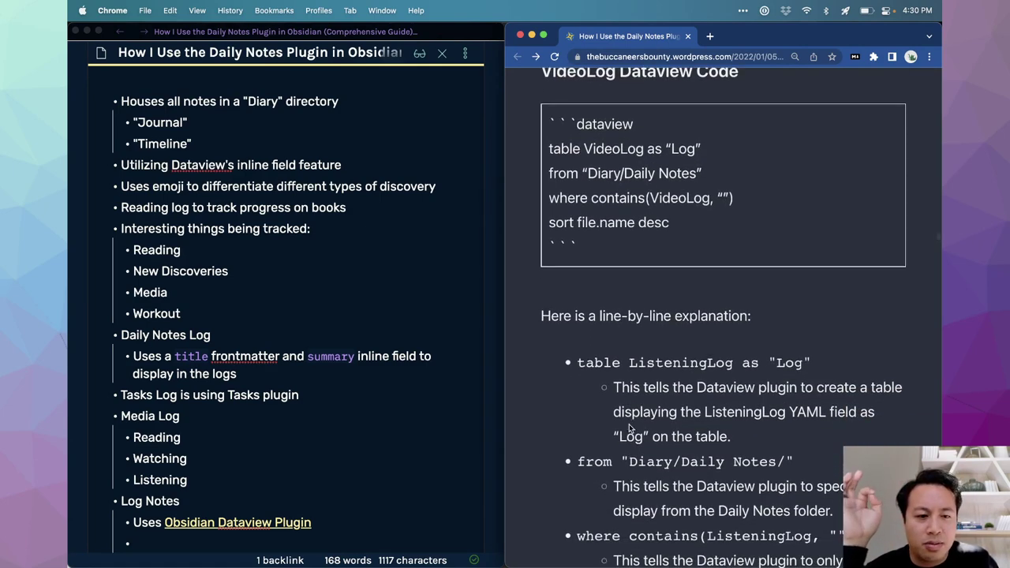
scroll(630, 430, "down", 1)
left_click_drag(616, 374, 755, 386)
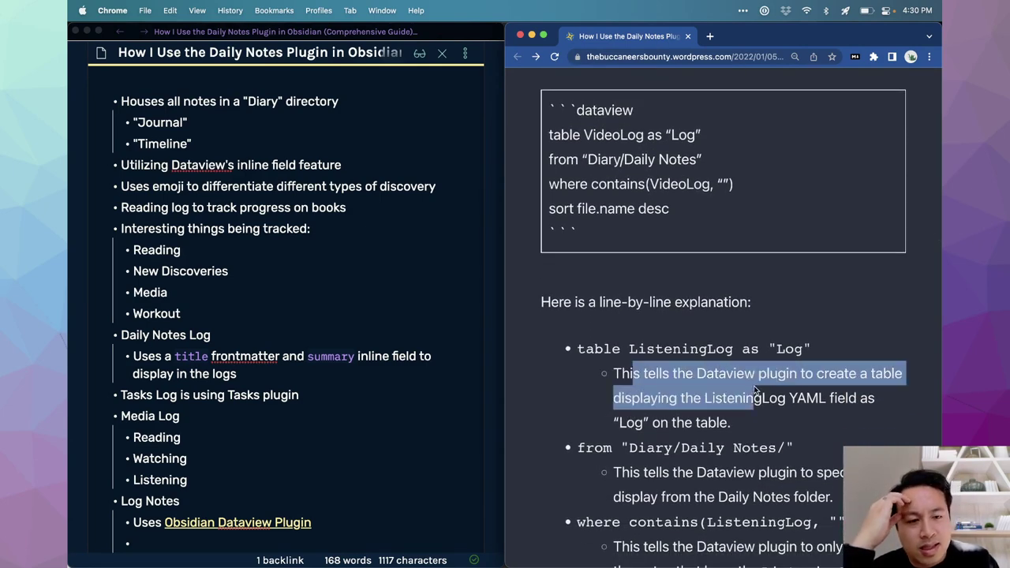
left_click(755, 386)
scroll(750, 412, "down", 1)
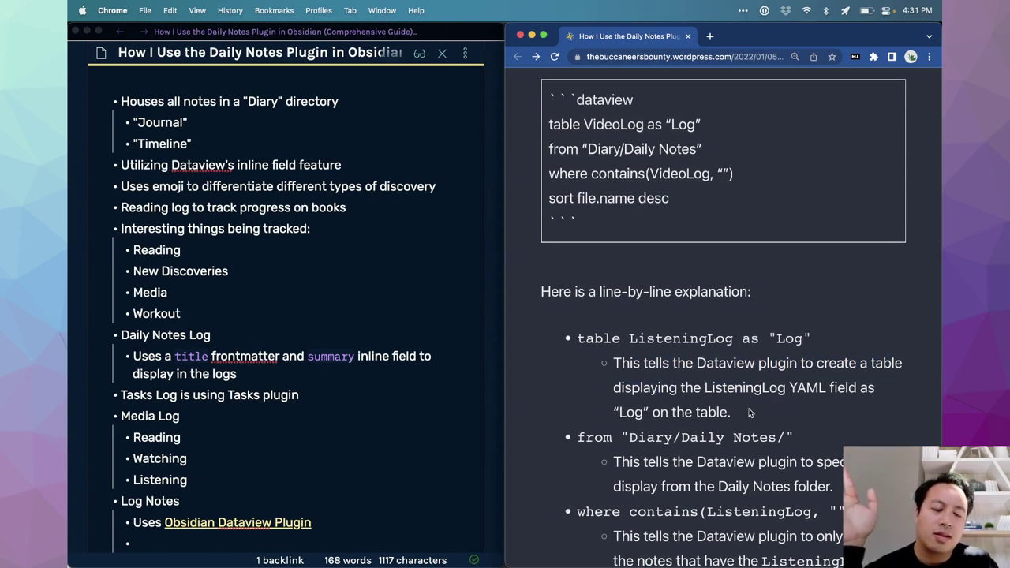
scroll(750, 412, "up", 1)
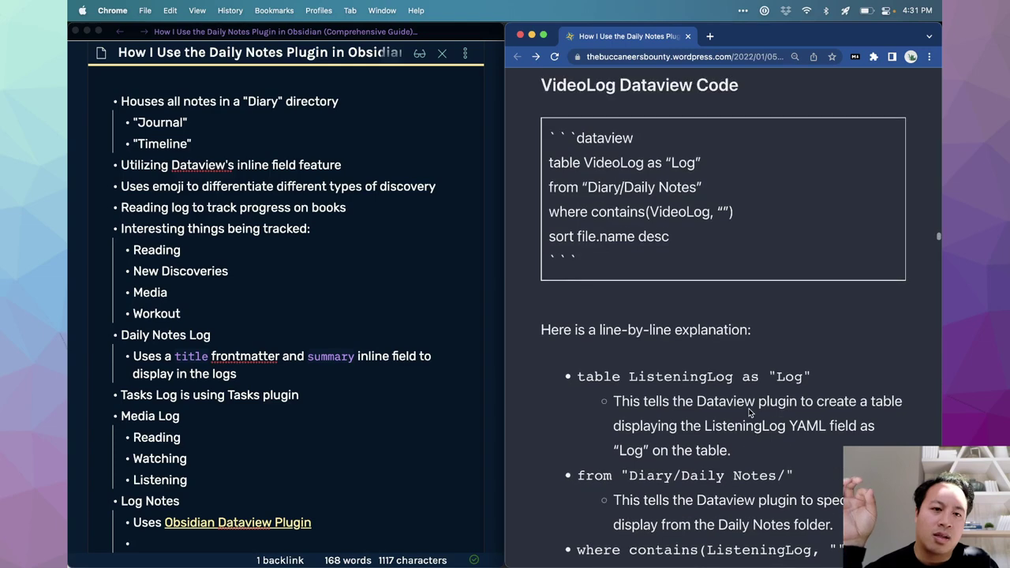
scroll(749, 409, "down", 4)
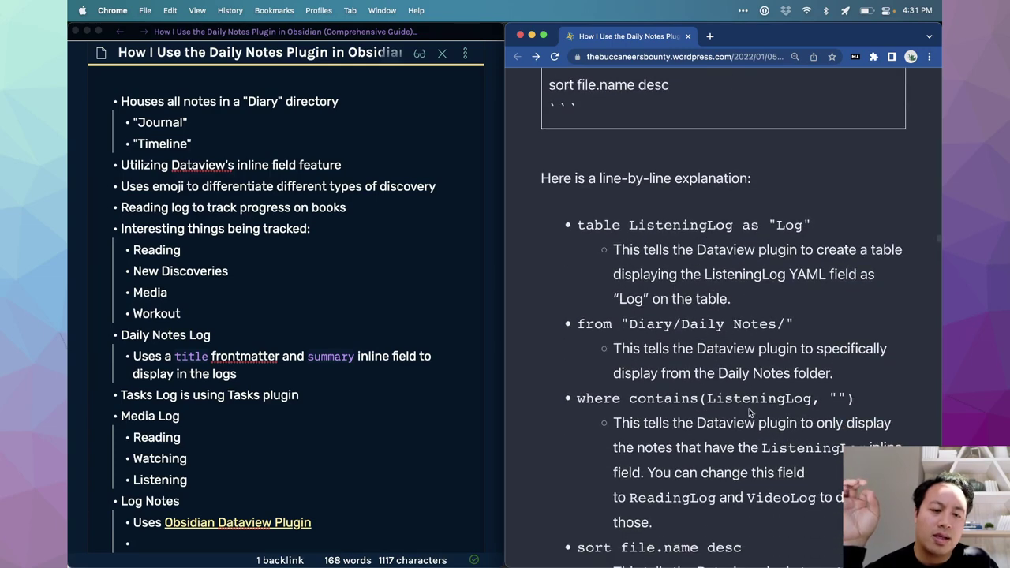
left_click_drag(646, 350, 756, 371)
left_click(758, 367)
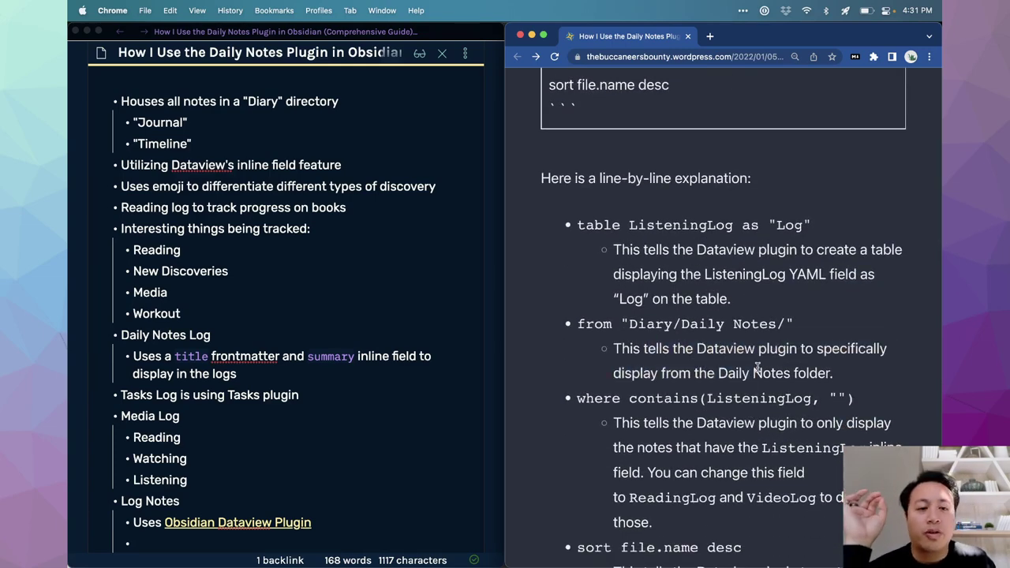
scroll(280, 272, "up", 4)
scroll(277, 355, "down", 5)
left_click(324, 482)
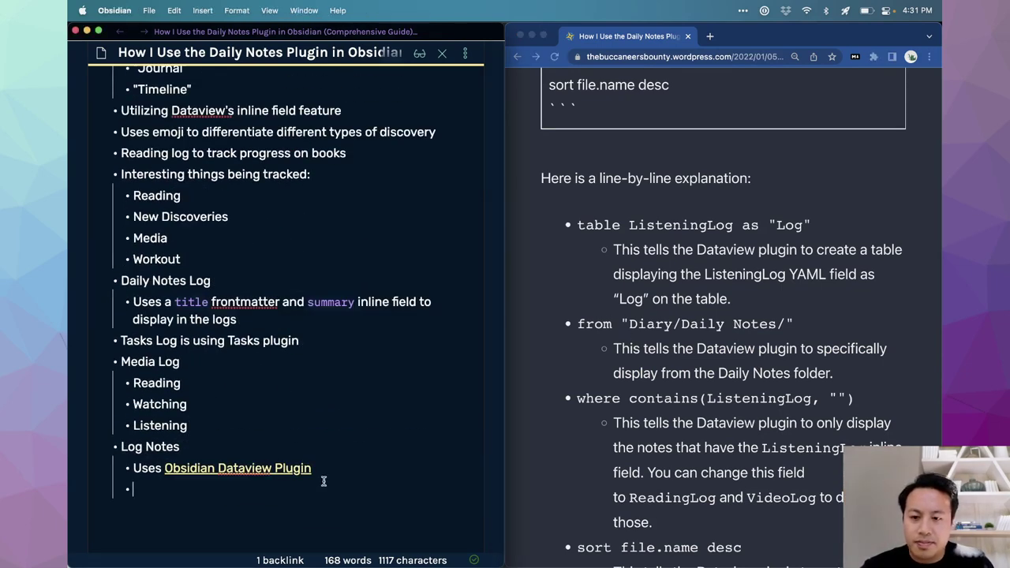
Step: Nest an empty sub-bullet under the 'Uses Obsidian Dataview Plugin' line
key("Tab")
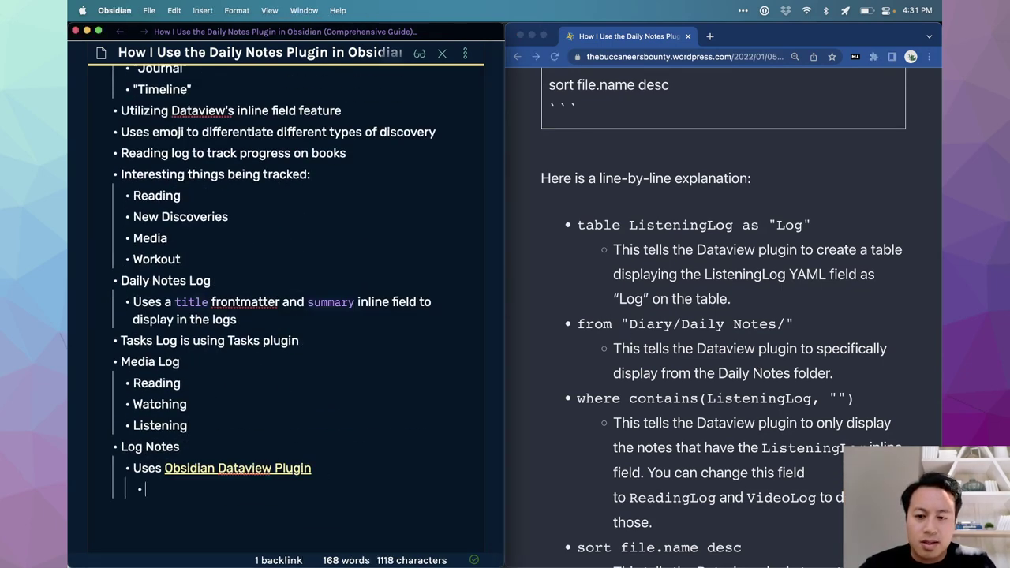
type("CAn c")
key("BackSpace")
key("BackSpace")
key("BackSpace")
key("BackSpace")
type("an choo")
key("super+a")
left_click(264, 474)
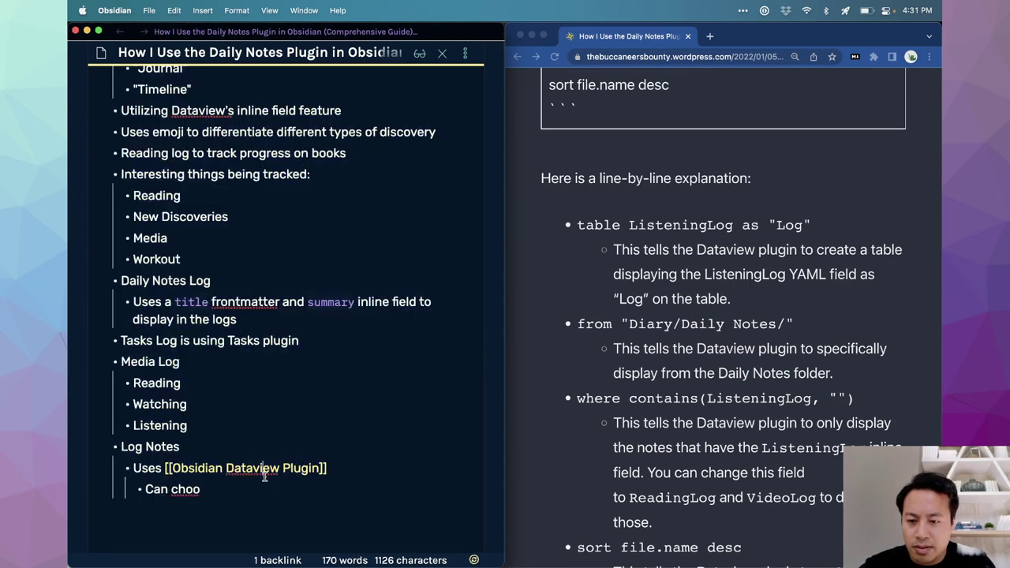
left_click(243, 489)
key("BackSpace")
key("BackSpace")
key("BackSpace")
key("BackSpace")
key("BackSpace")
key("BackSpace")
key("BackSpace")
key("BackSpace")
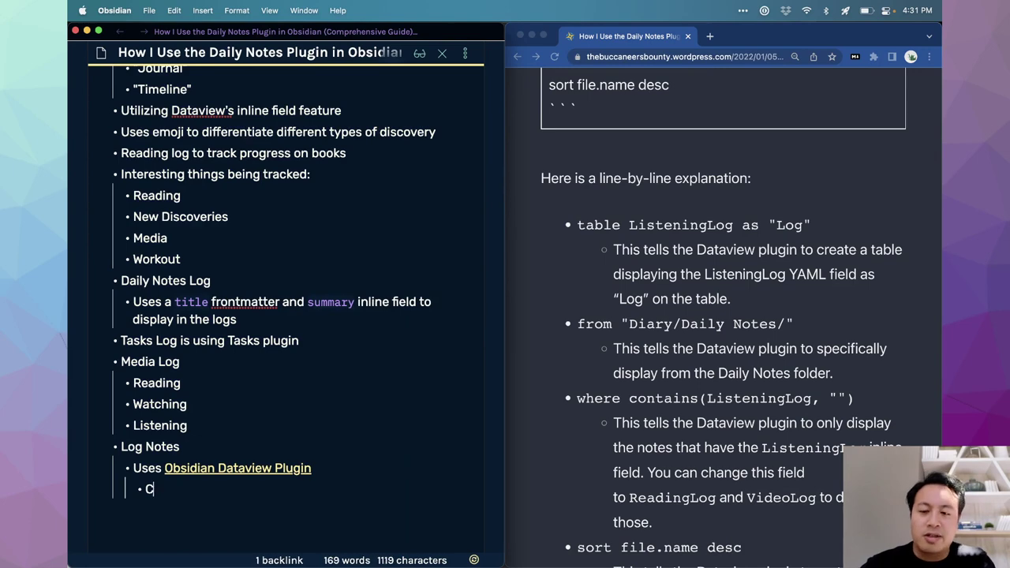
Step: In the Dataview Plugin note, add a 📝 Notes: bullet 'Can choose notes from folders', then close it
left_click(249, 469, "super")
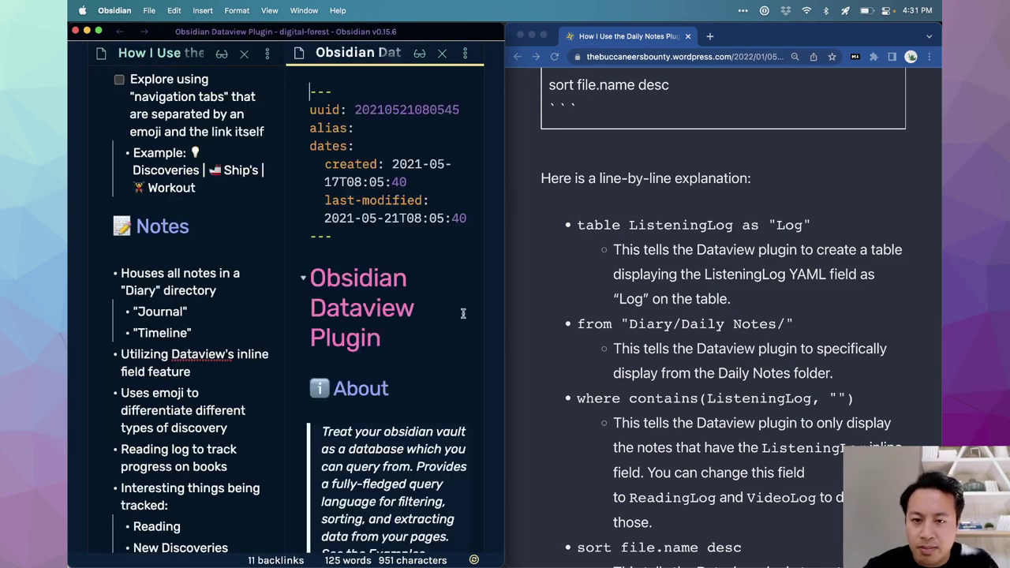
scroll(420, 365, "down", 5)
scroll(419, 364, "down", 3)
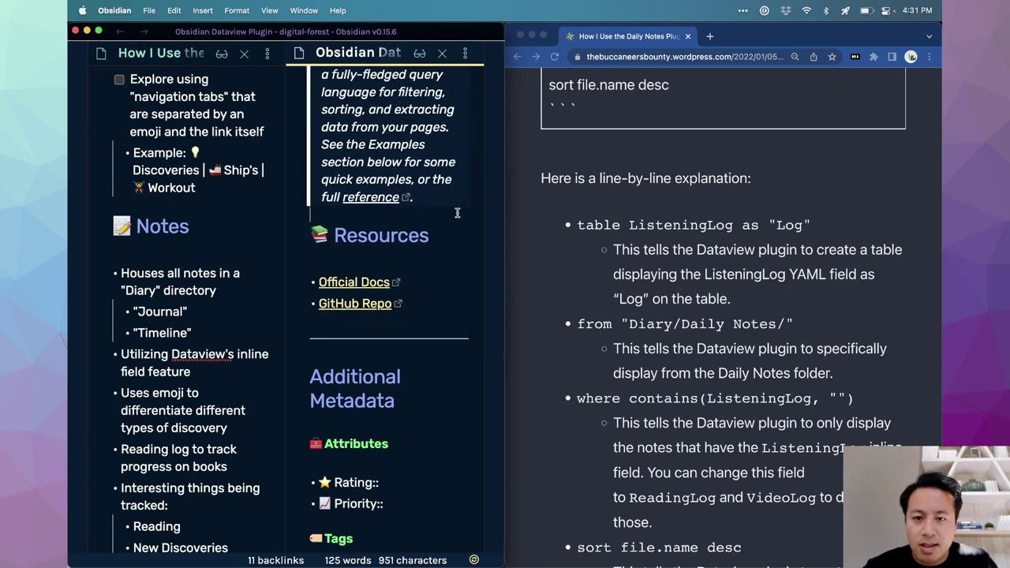
left_click(433, 311)
key("Return")
key("Return")
type("##")
key("alt+e")
type("notes")
key("Return")
type("Can choose ")
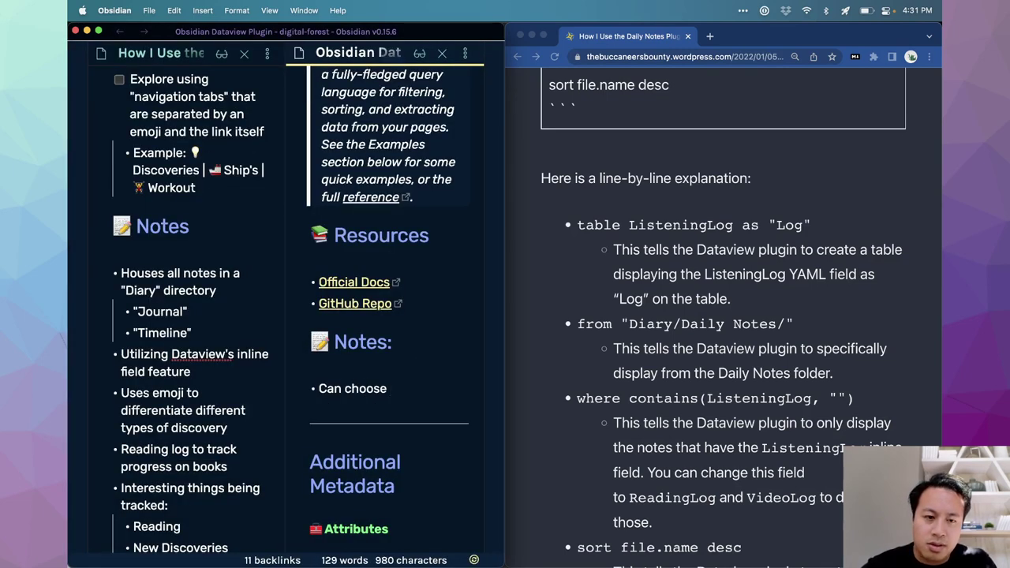
type("notes from folder")
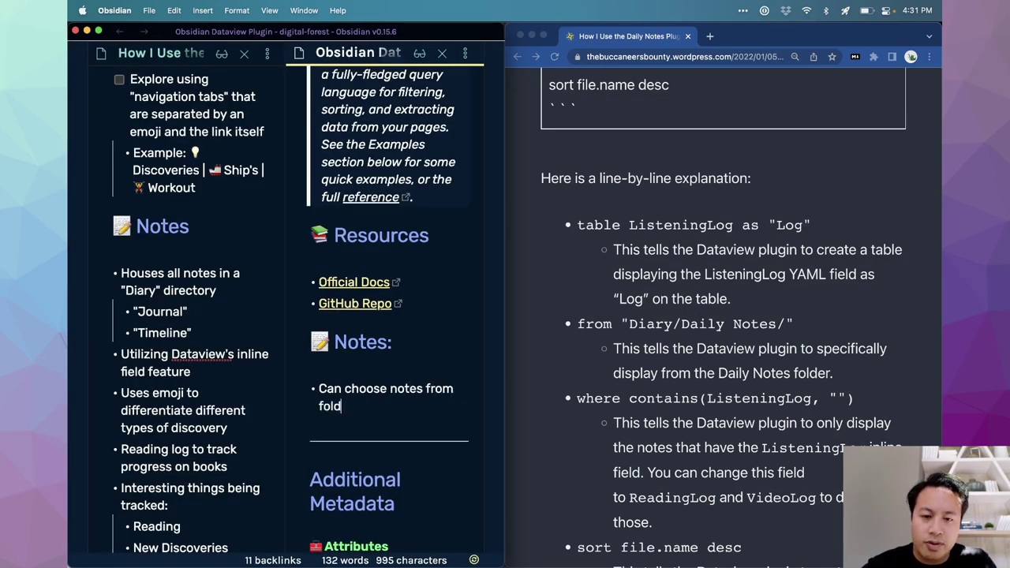
left_click(413, 249)
key("super+w")
Step: Scroll the blog guide to the New Discoveries Log section and its dataview code block
scroll(388, 406, "down", 4)
scroll(720, 333, "down", 3)
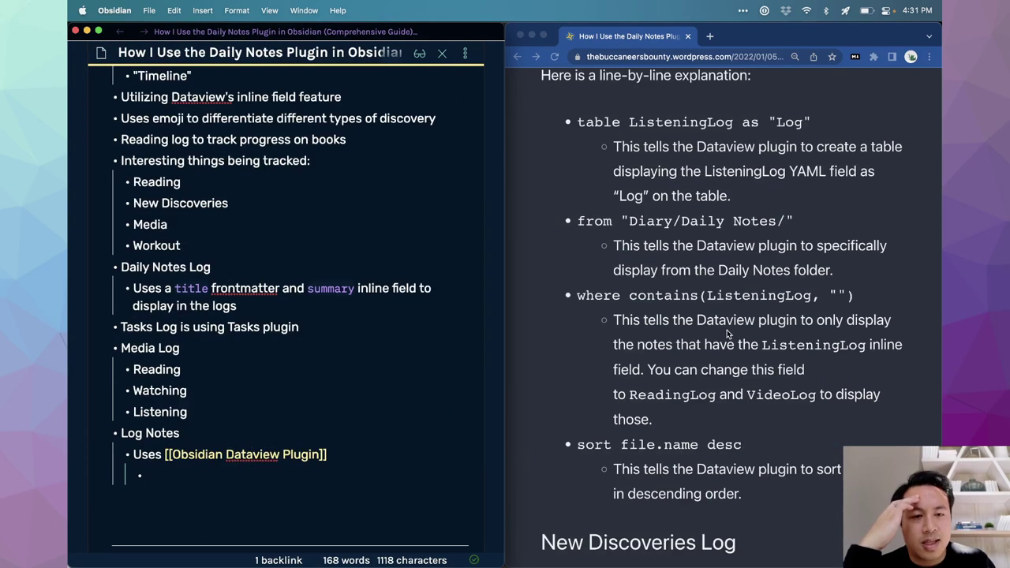
left_click(646, 327)
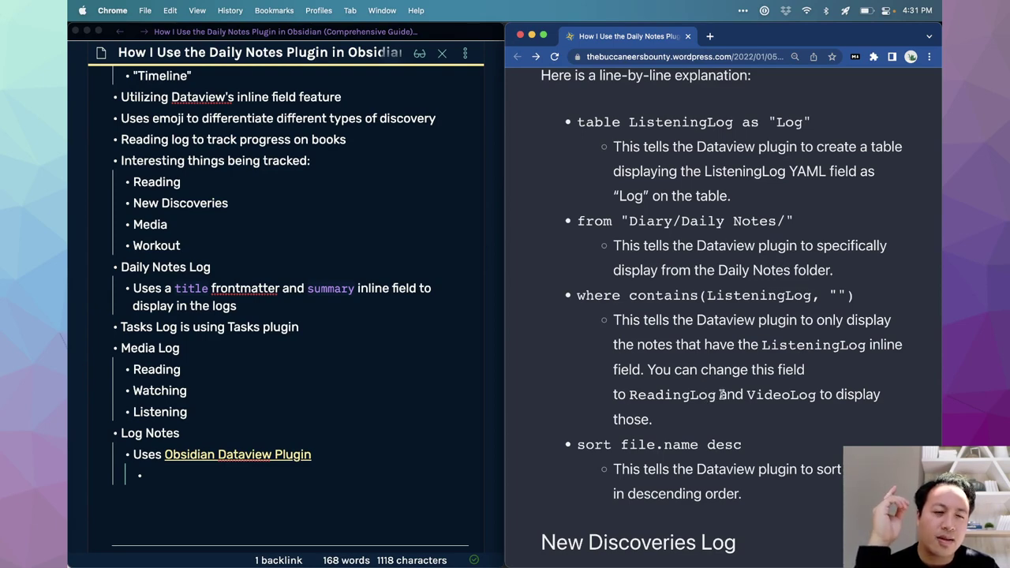
scroll(722, 394, "down", 5)
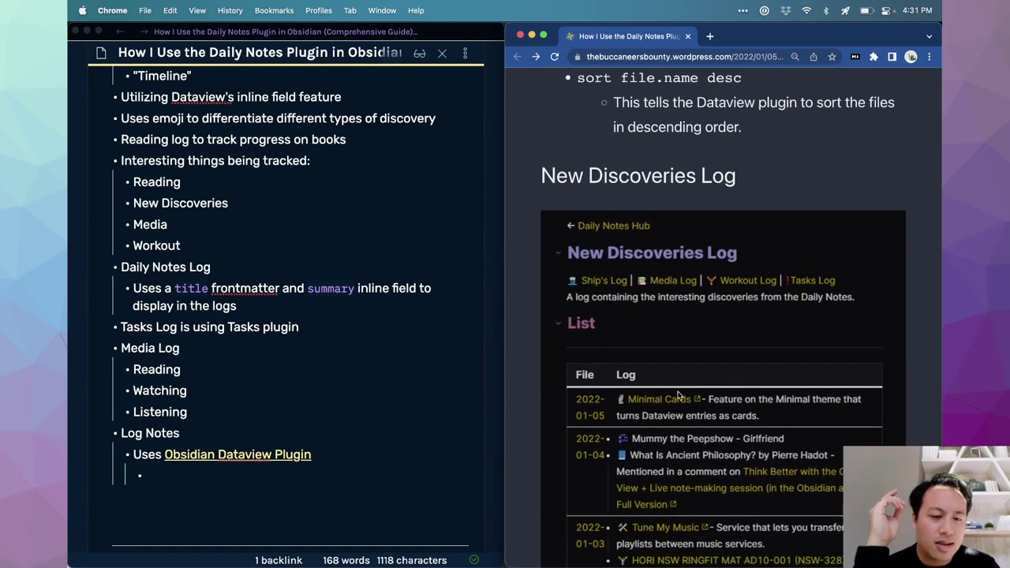
scroll(655, 396, "down", 2)
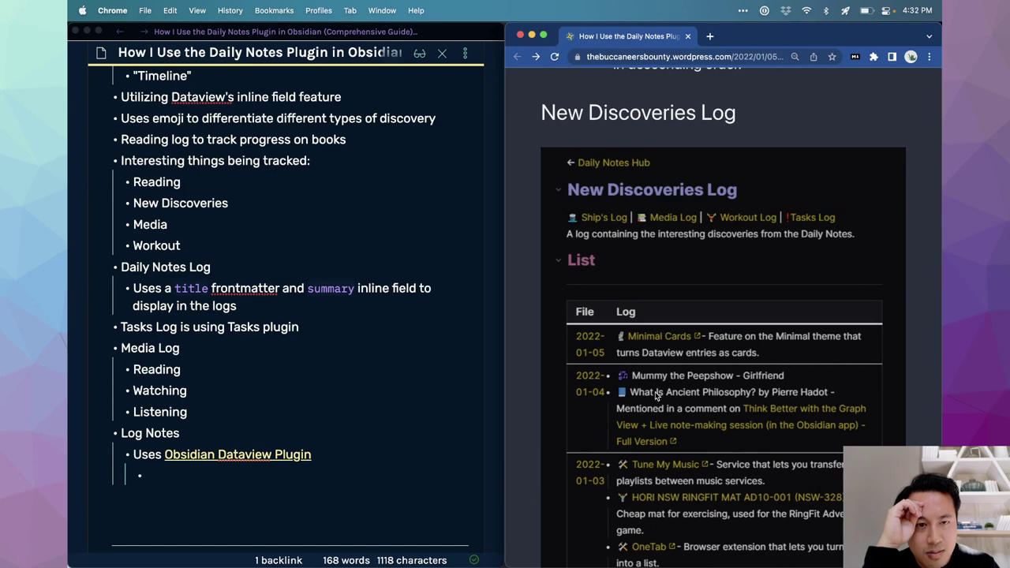
scroll(655, 395, "up", 10)
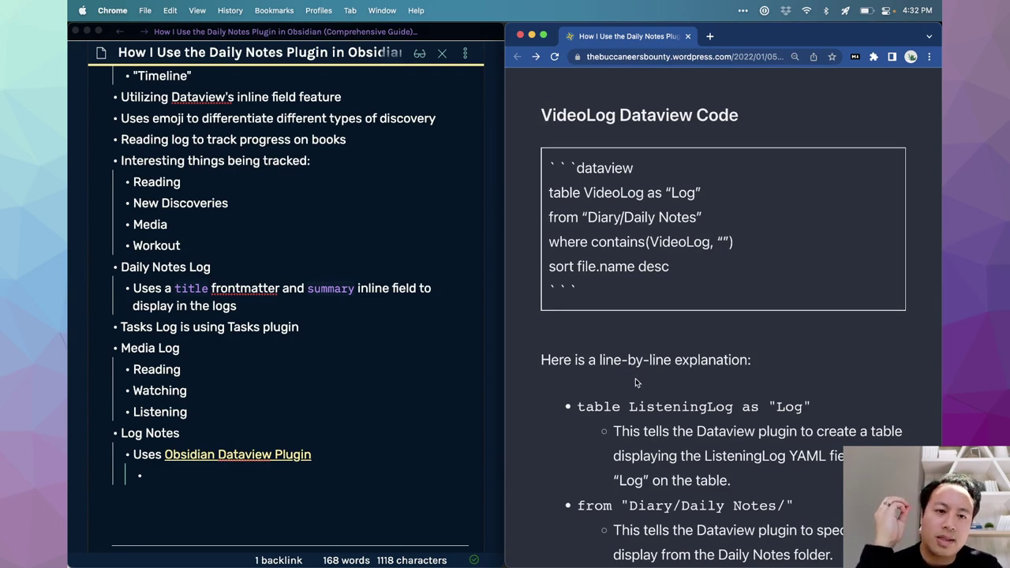
scroll(635, 383, "down", 10)
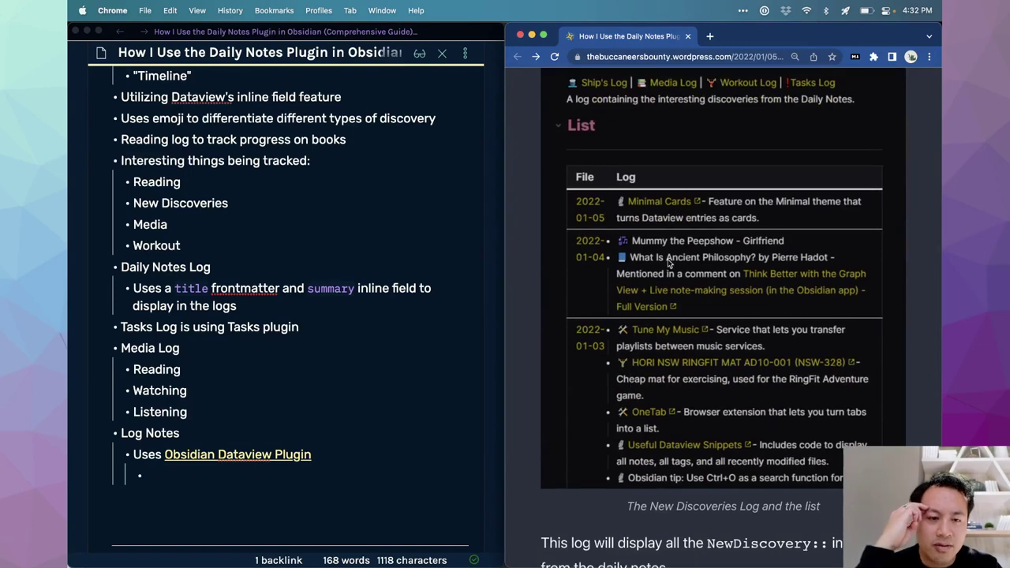
scroll(663, 340, "down", 2)
scroll(663, 341, "down", 2)
scroll(667, 374, "down", 4)
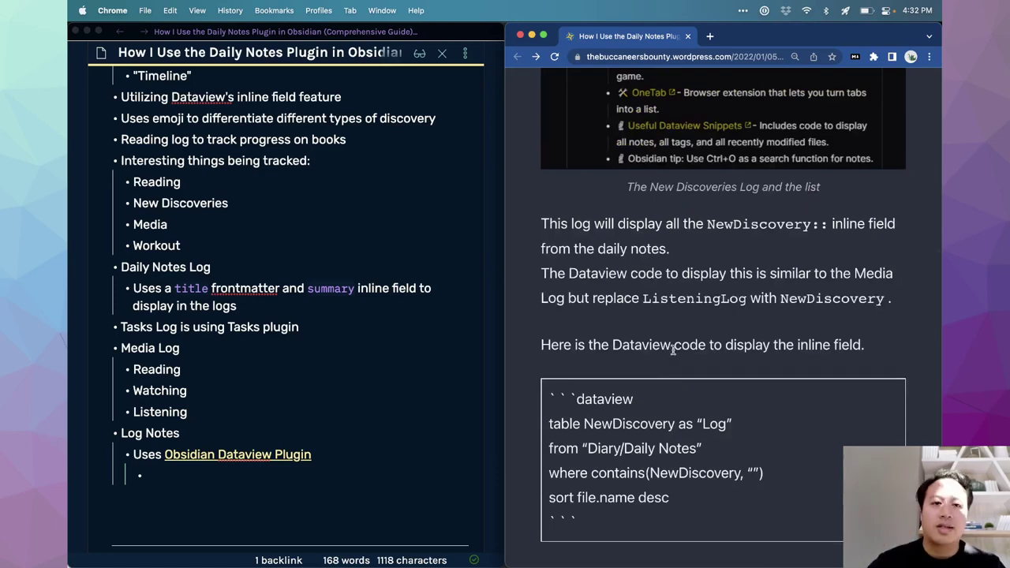
Step: Search Google for 'obsidian dataview' in a new tab and open the GitHub repo's documentation
key("ctrl+alt+Return")
key("super+t")
type("obsidian datavi")
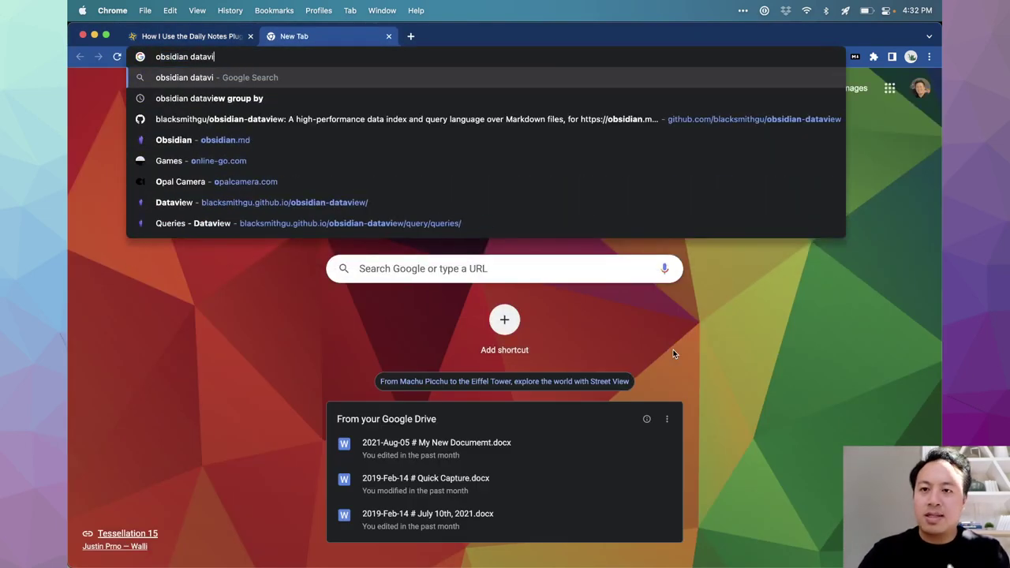
type("ew")
key("Return")
left_click(292, 293)
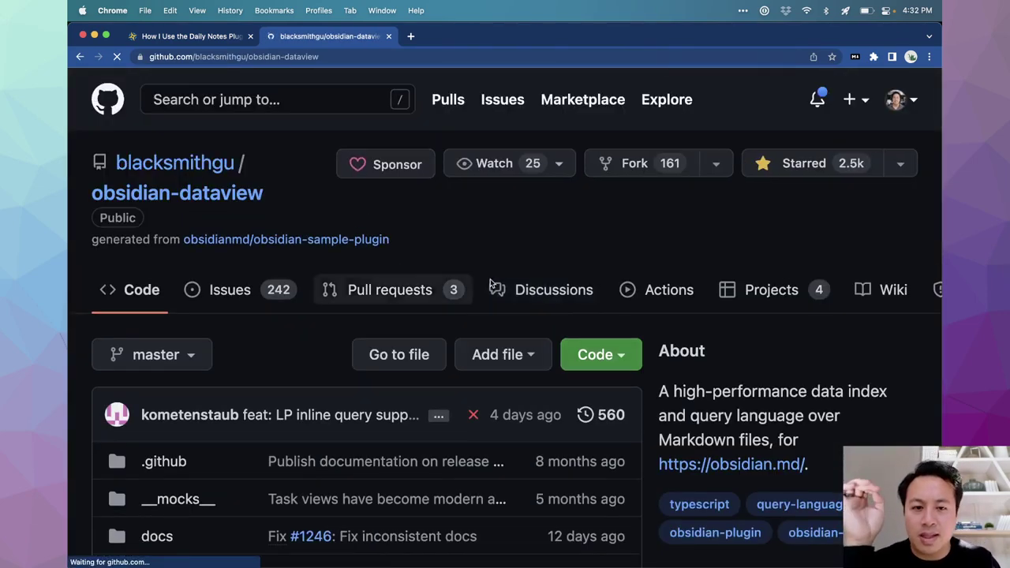
scroll(246, 462, "down", 10)
left_click(246, 462)
Step: Open the Data Querying page and search it for 'WHERE'
left_click(95, 92)
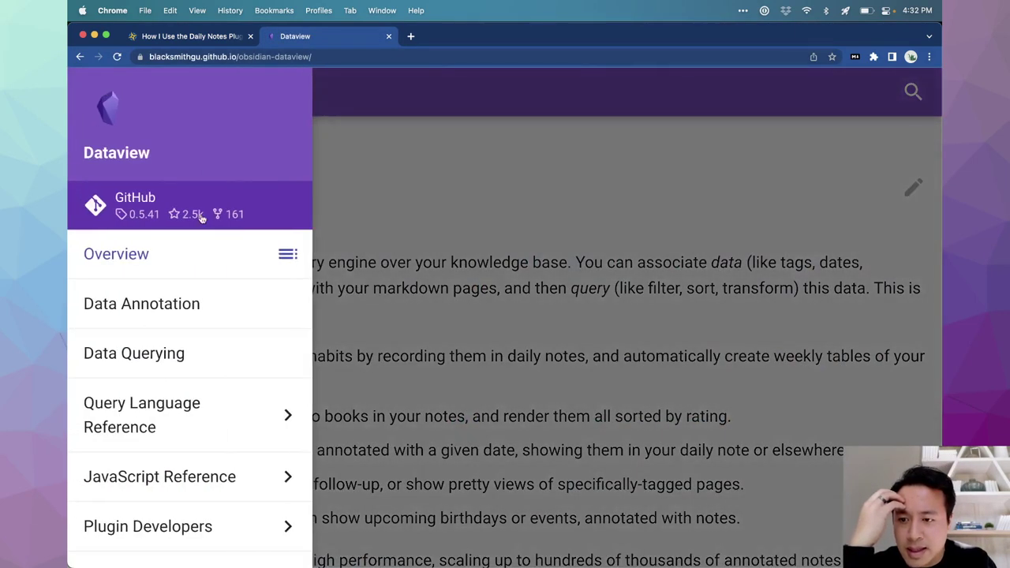
scroll(204, 285, "down", 1)
left_click(215, 320)
scroll(255, 335, "down", 2)
scroll(250, 392, "down", 2)
key("super+f")
type("WHERE")
key("Return")
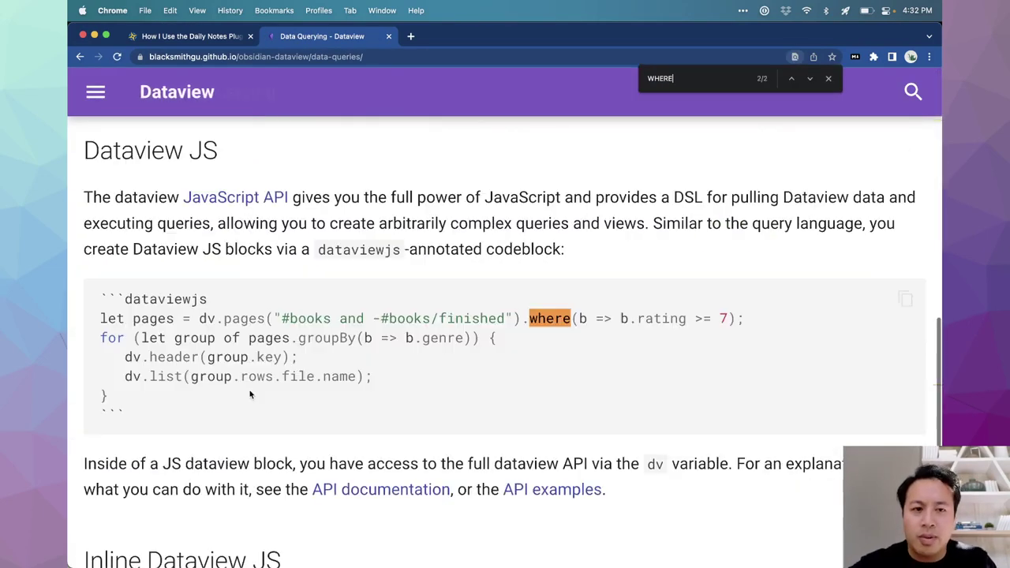
key("Return")
left_click(913, 92)
type("where")
Step: Dismiss the notifications, quit the Centered app, and open the query language reference page
left_click(700, 31)
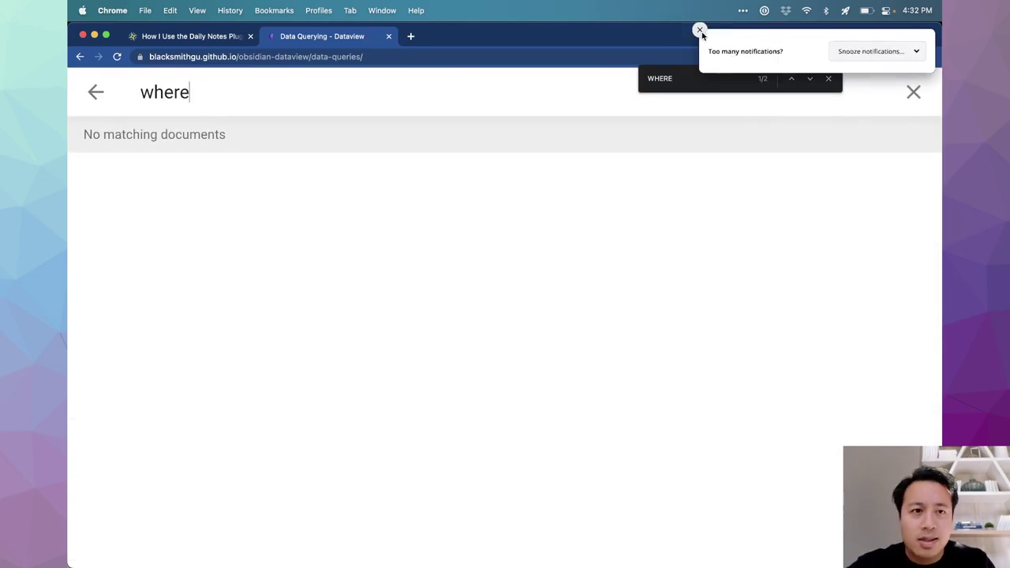
left_click(700, 31)
mouse_move(679, 547)
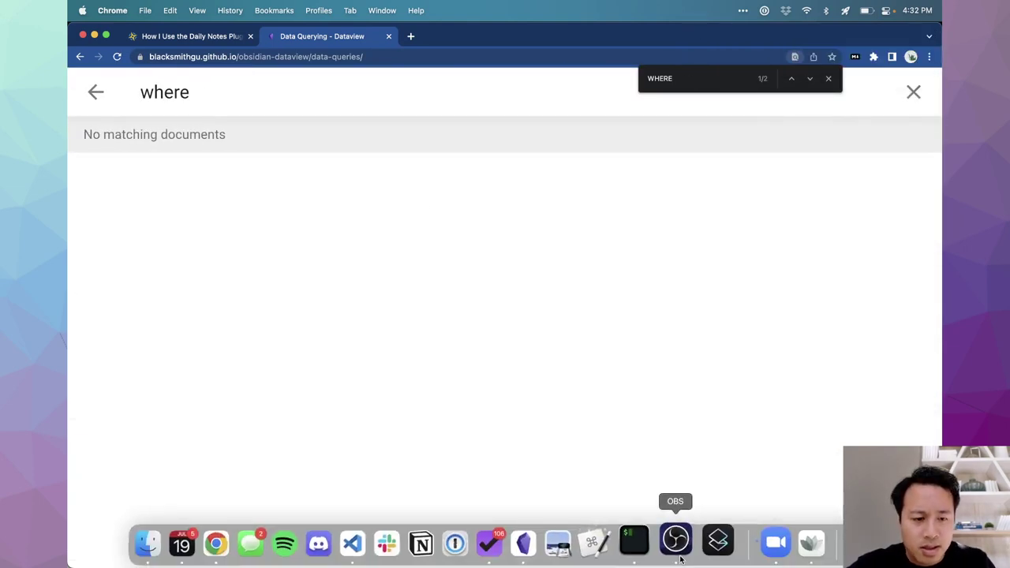
right_click(803, 537)
left_click(810, 497)
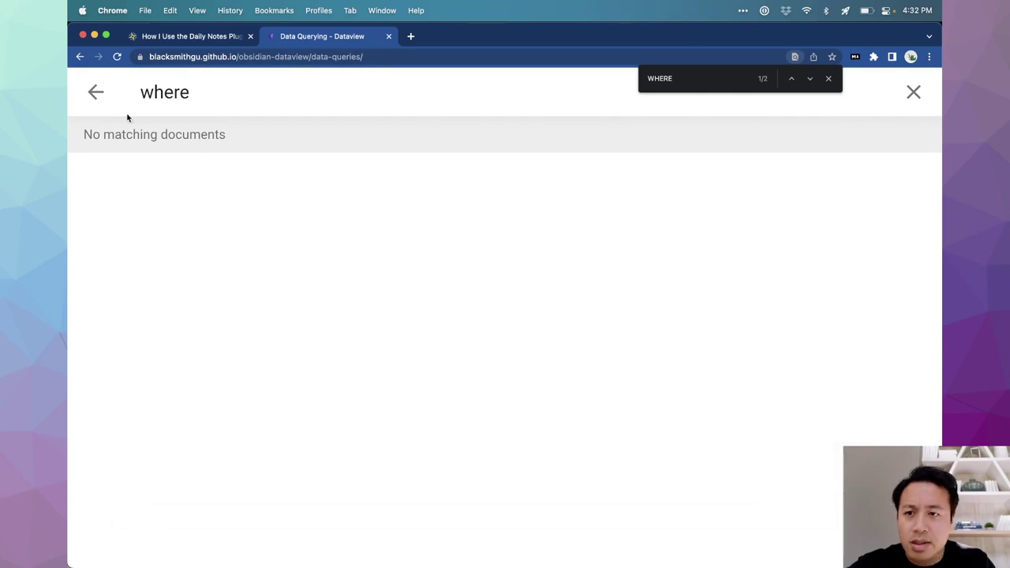
left_click(96, 92)
scroll(300, 324, "down", 6)
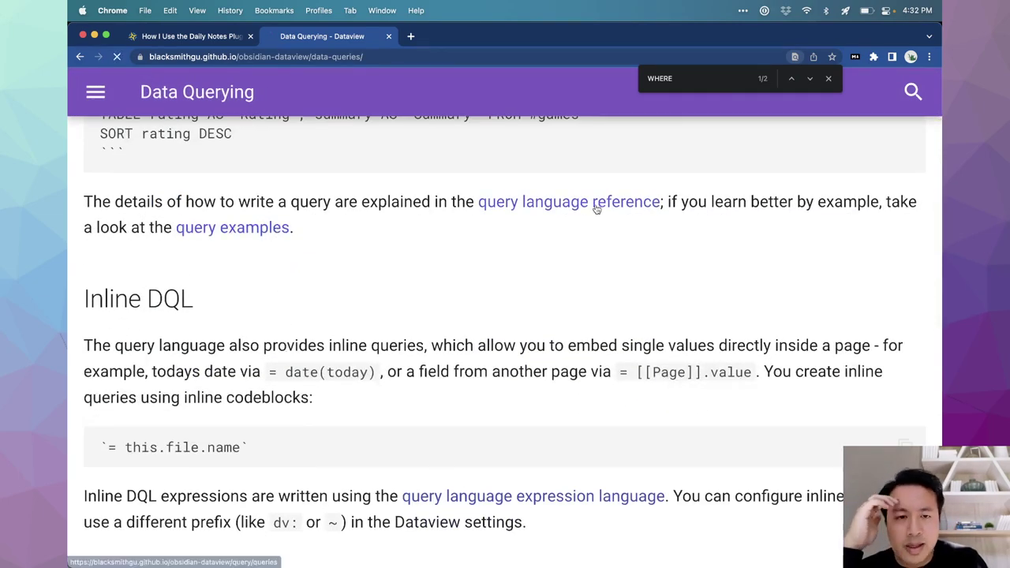
left_click(593, 203)
Step: Step through the 'WHE' matches to the WHERE command section and its filtering examples
scroll(534, 287, "down", 6)
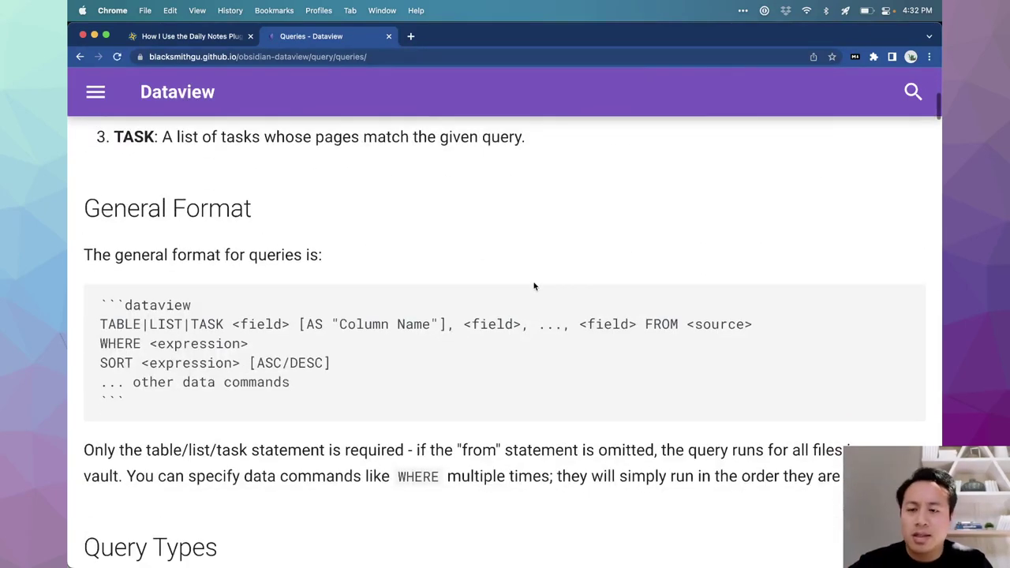
key("super+f")
type("WHERE")
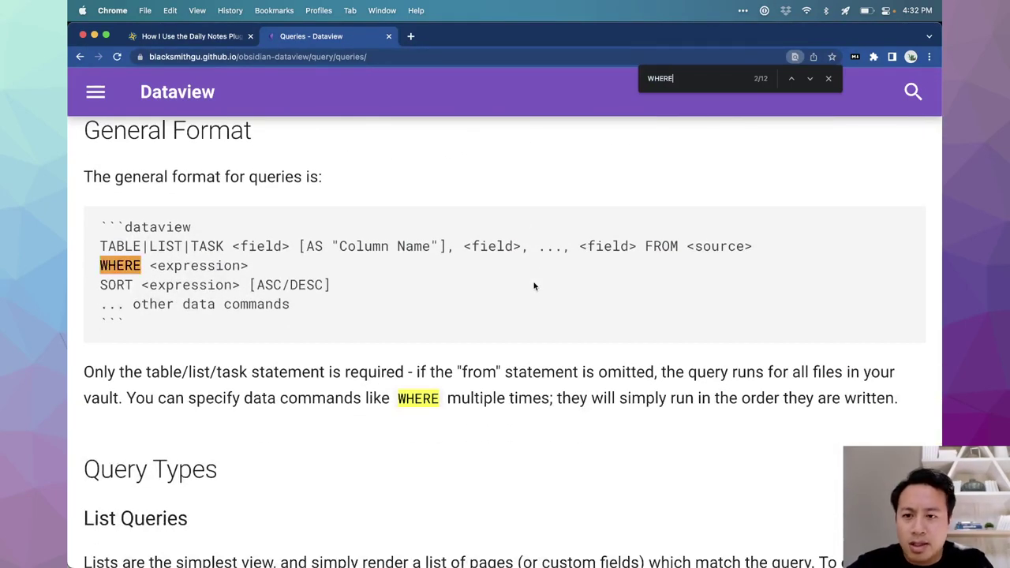
key("Return")
key("Return")
key("Return")
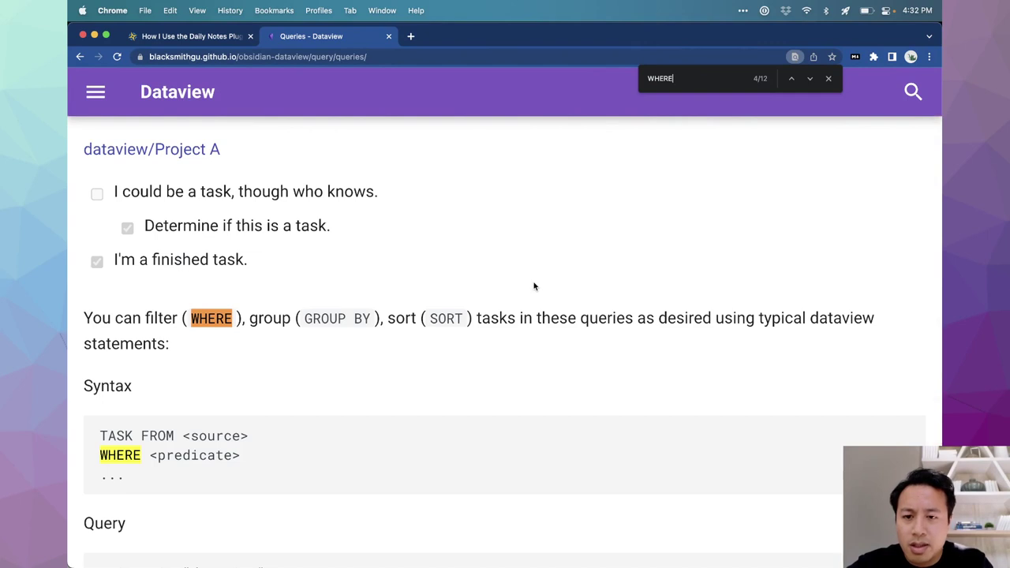
key("Return")
key("Return")
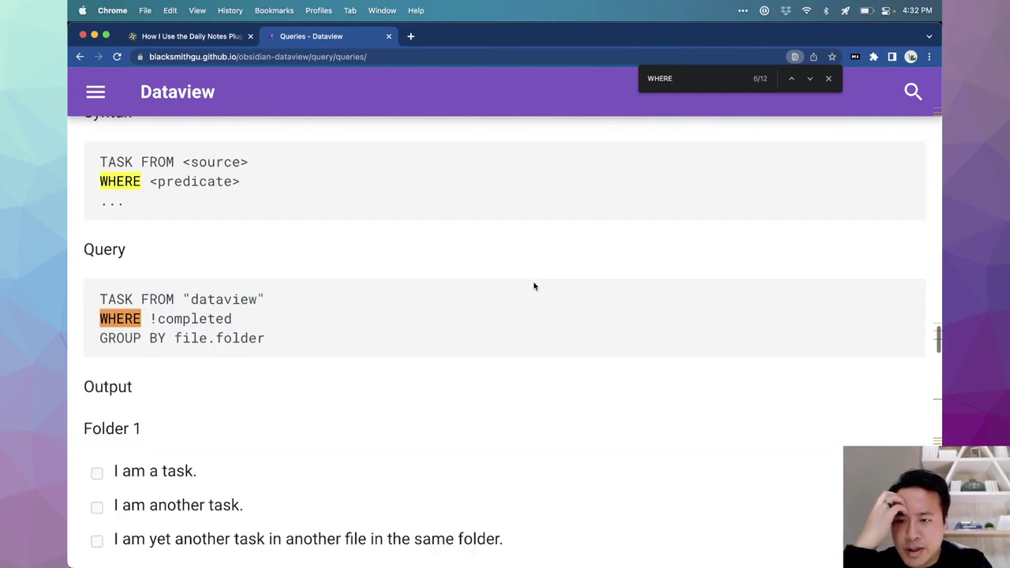
key("Return")
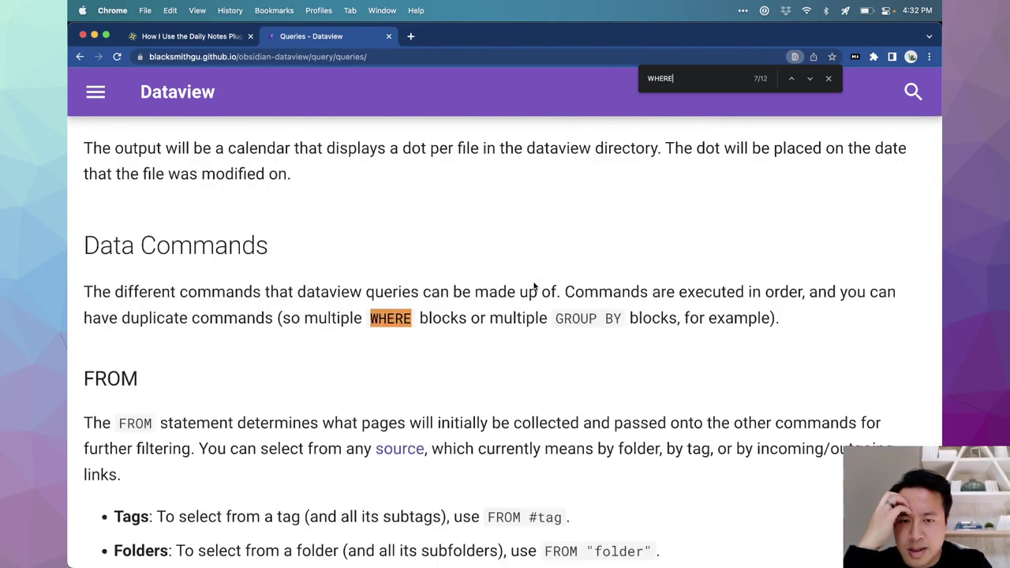
key("Return")
key("Return")
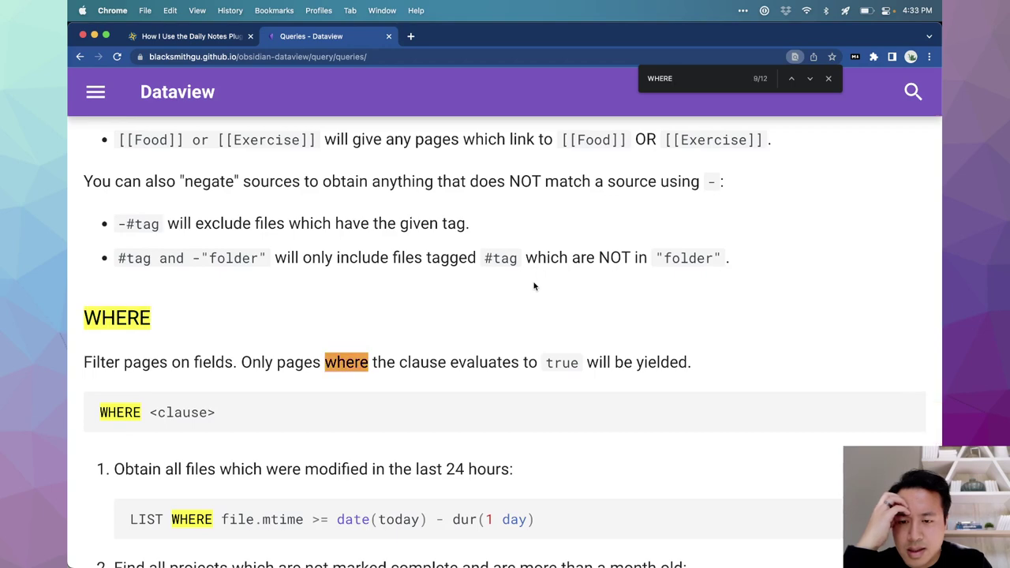
scroll(534, 286, "down", 5)
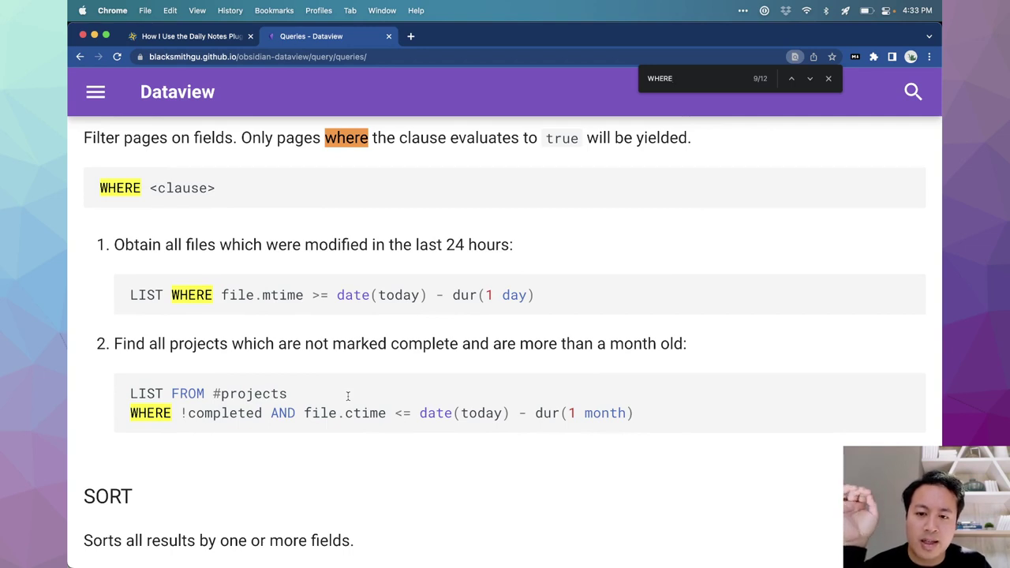
scroll(347, 395, "down", 2)
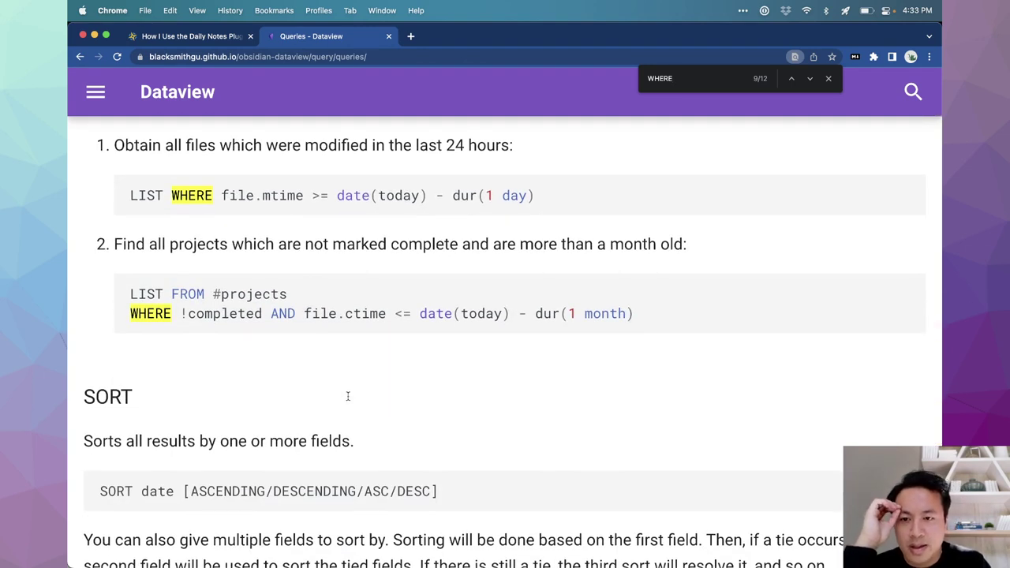
Step: On the Daily Notes guide, inspect the ReadingLog and ListeningLog field names, then return to the Queries docs
left_click(229, 39)
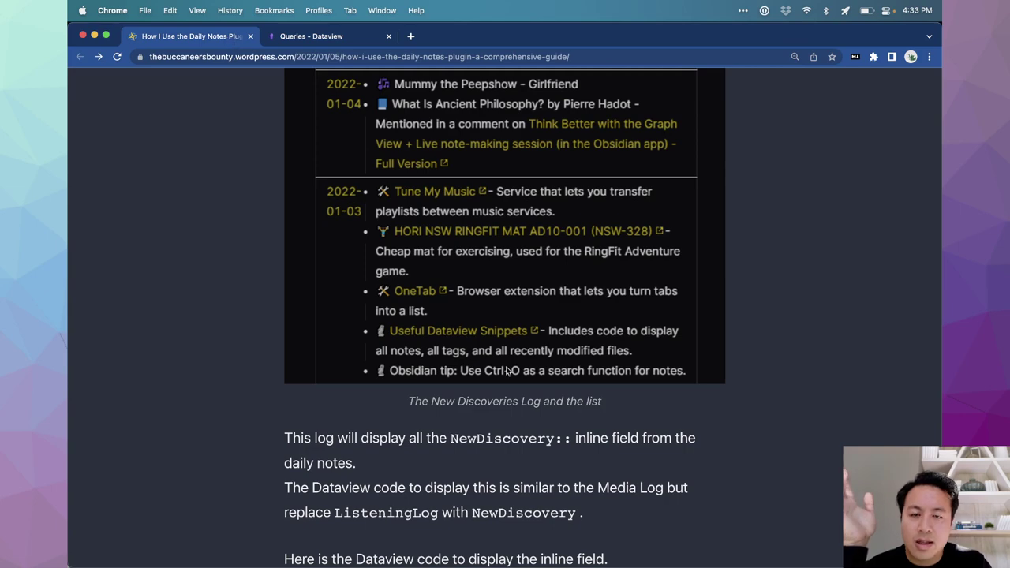
scroll(508, 371, "up", 15)
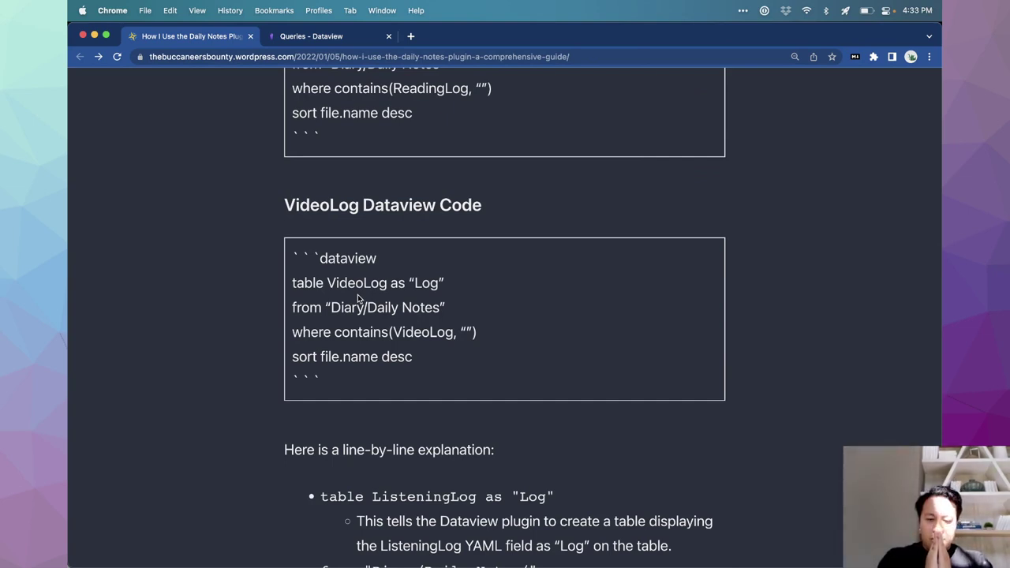
scroll(376, 273, "up", 1)
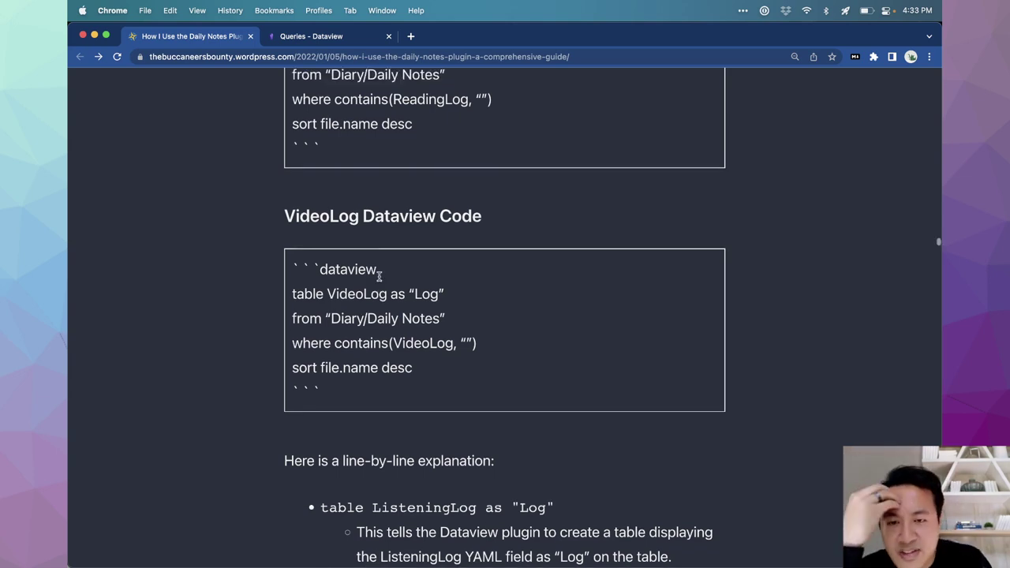
scroll(379, 276, "up", 5)
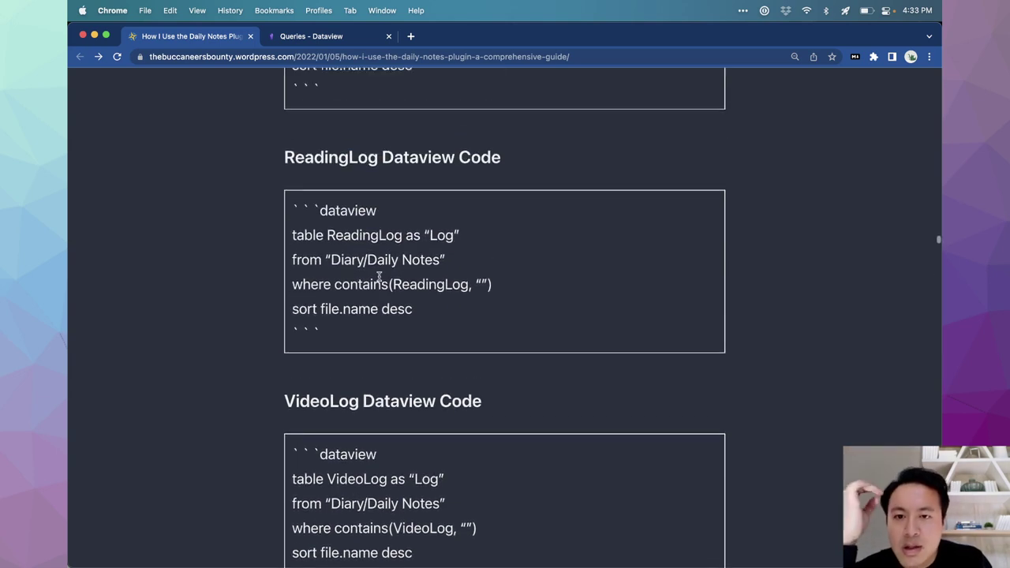
double_click(385, 237)
left_click(385, 237)
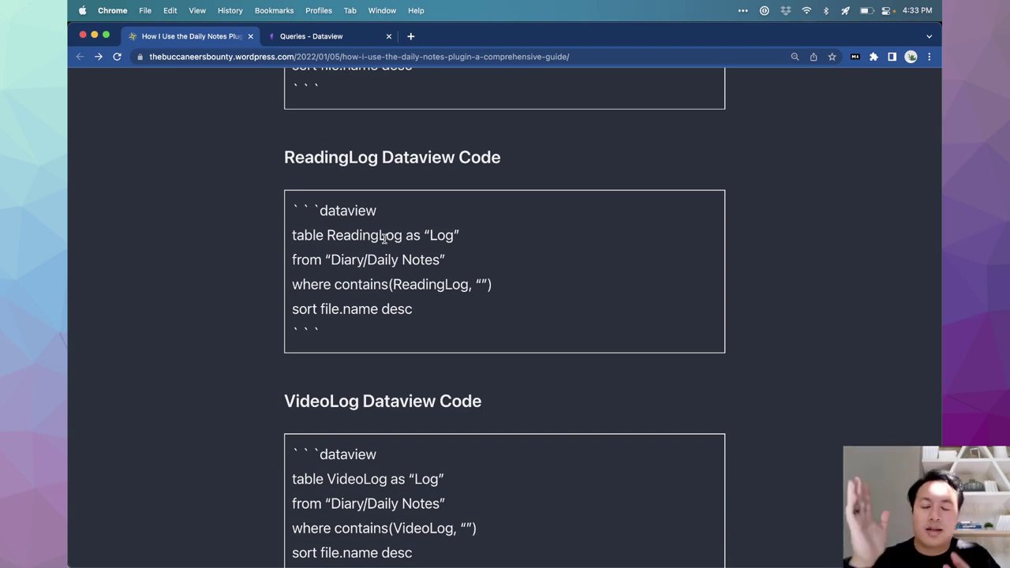
scroll(418, 218, "up", 5)
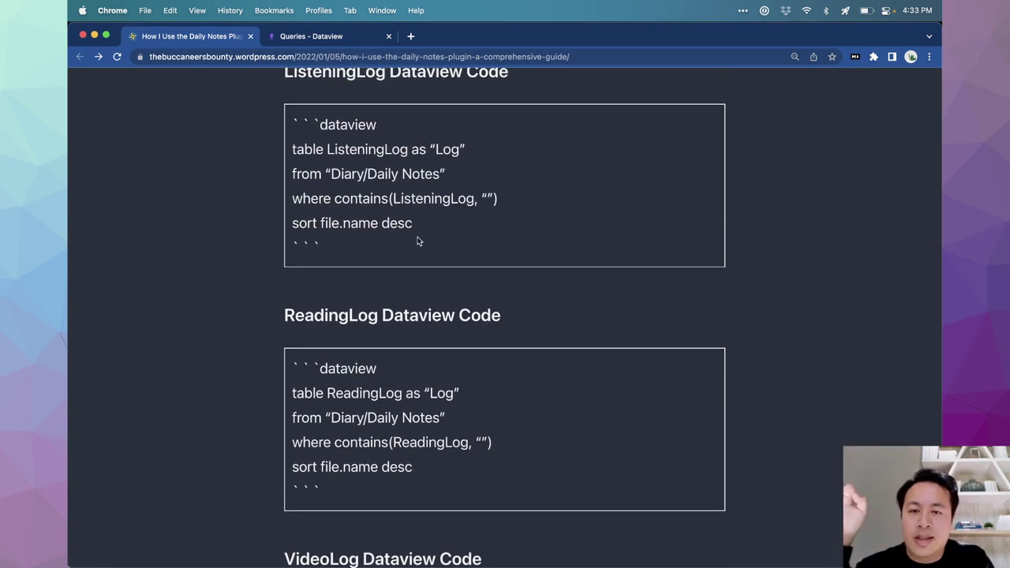
double_click(361, 157)
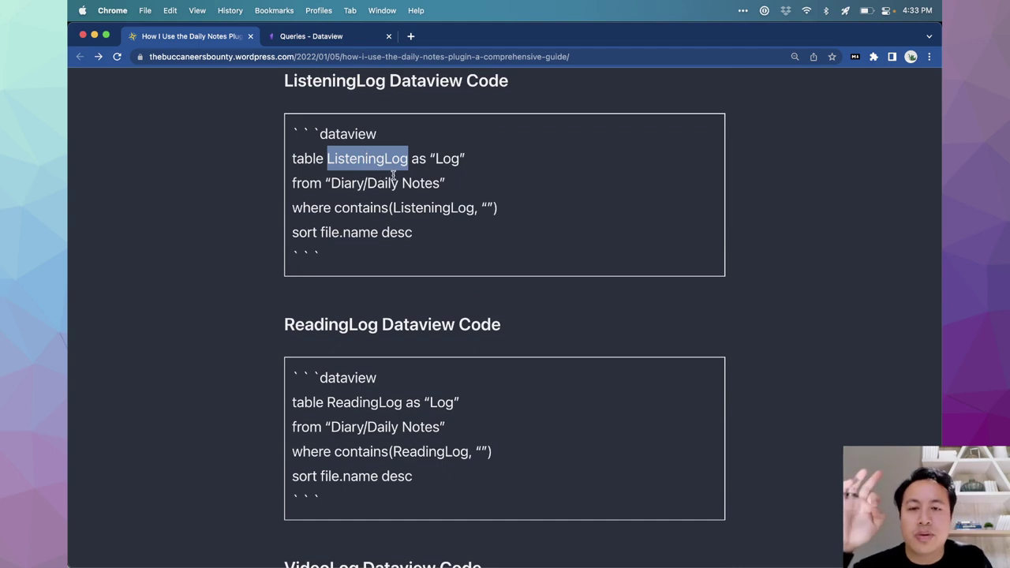
left_click(396, 178)
left_click_drag(350, 157, 407, 159)
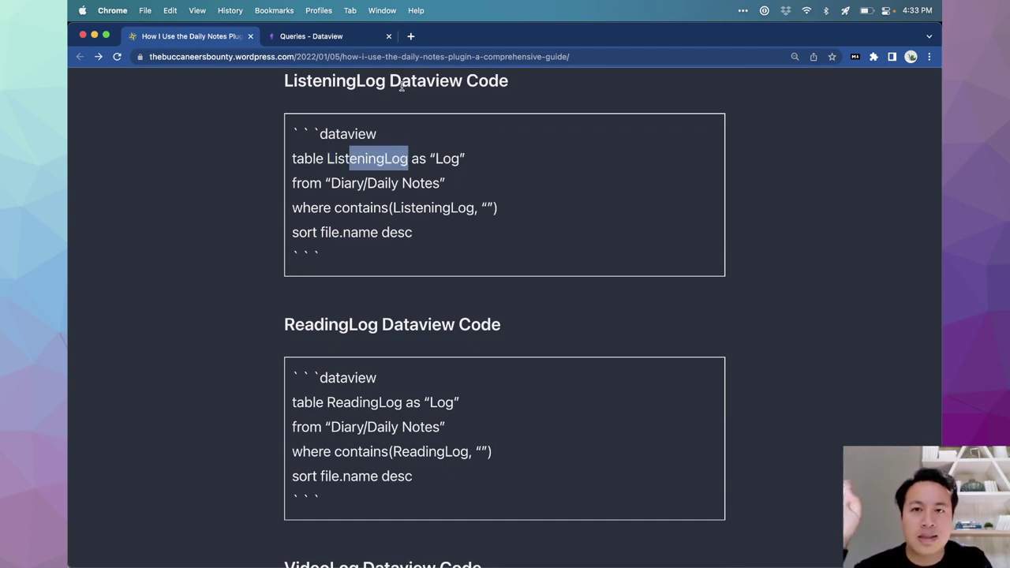
left_click(363, 44)
Step: Go to Dataview's Sources docs page and search the site for 'inline fields'
left_click(96, 91)
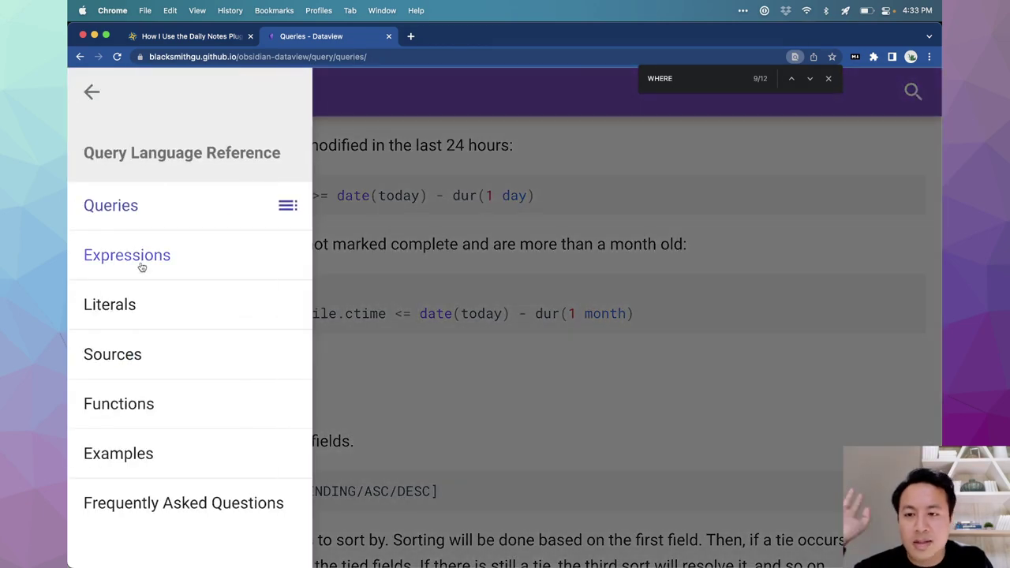
left_click(207, 344)
scroll(414, 378, "down", 5)
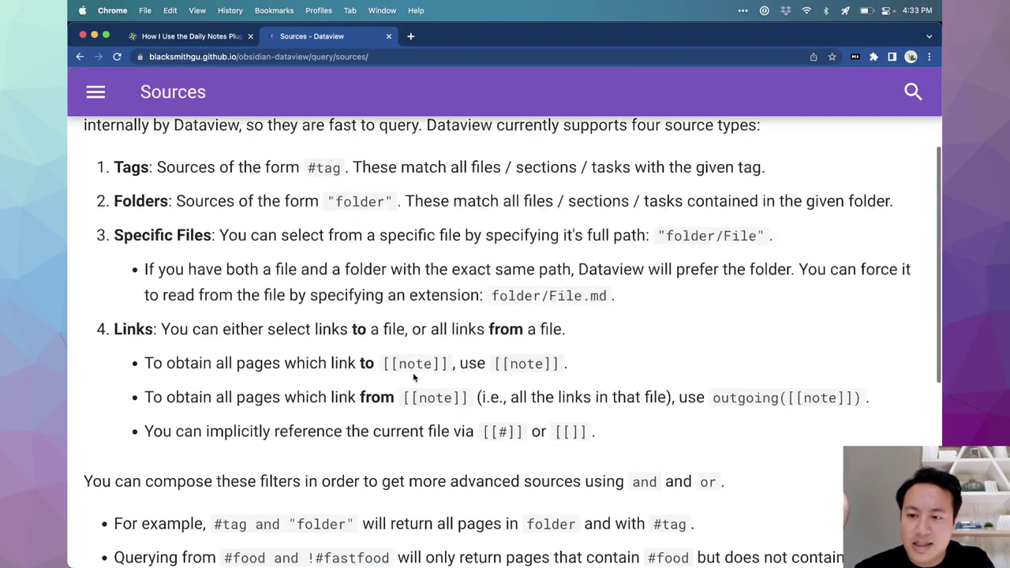
key("super+f")
type("inline-")
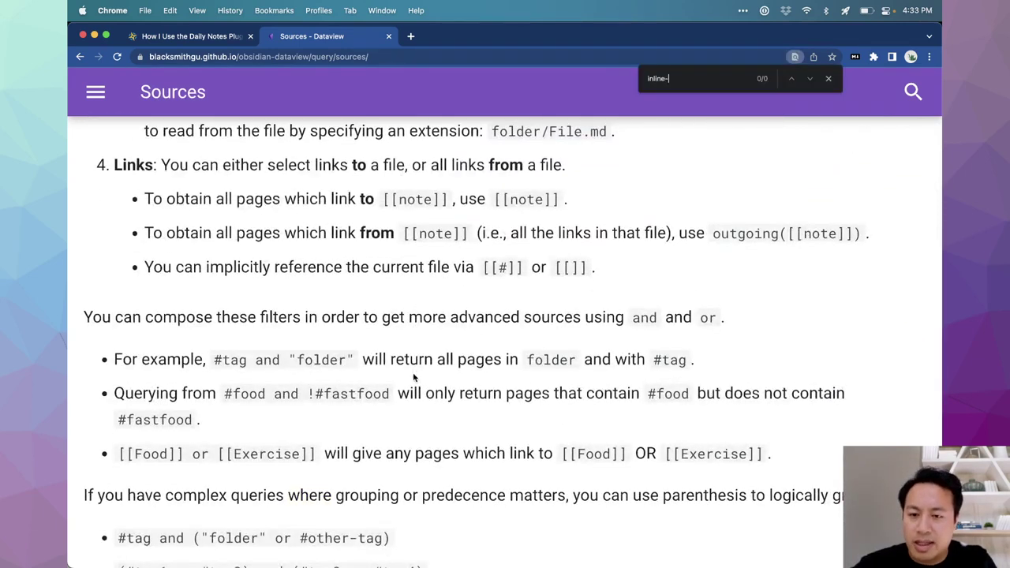
type("elds")
key("slash")
type("inline fields")
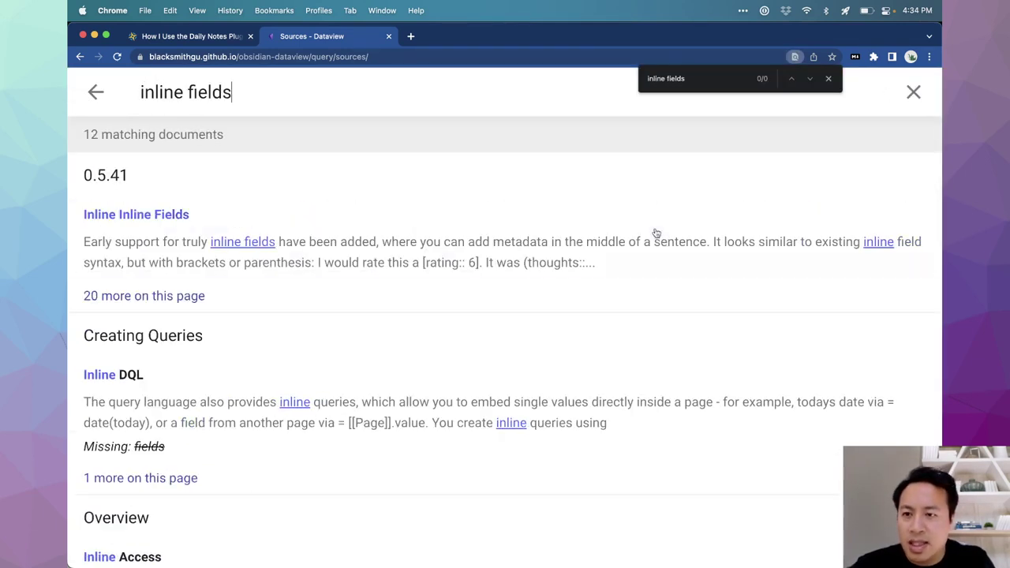
left_click(562, 260)
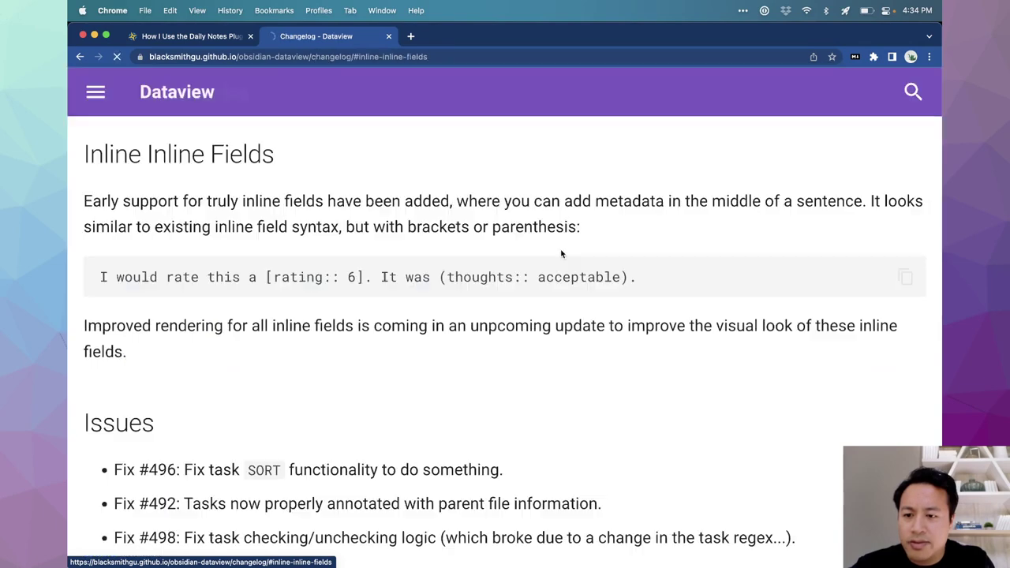
Step: Search 'inline fields' again and read the Implicit Fields section of Data Annotation
key("super+bracketleft")
key("slash")
type("oinline")
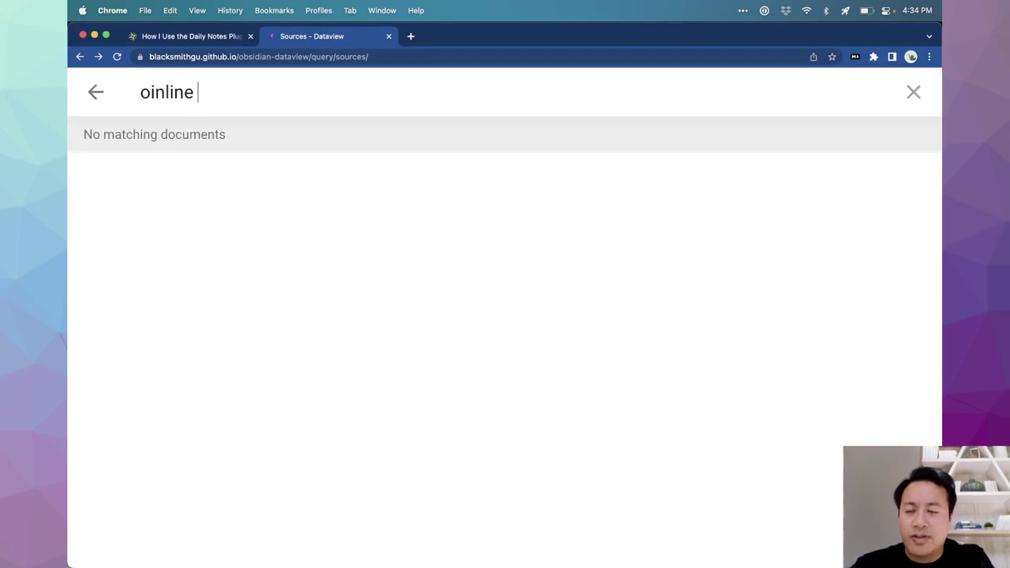
key("super+a")
type("inline fields")
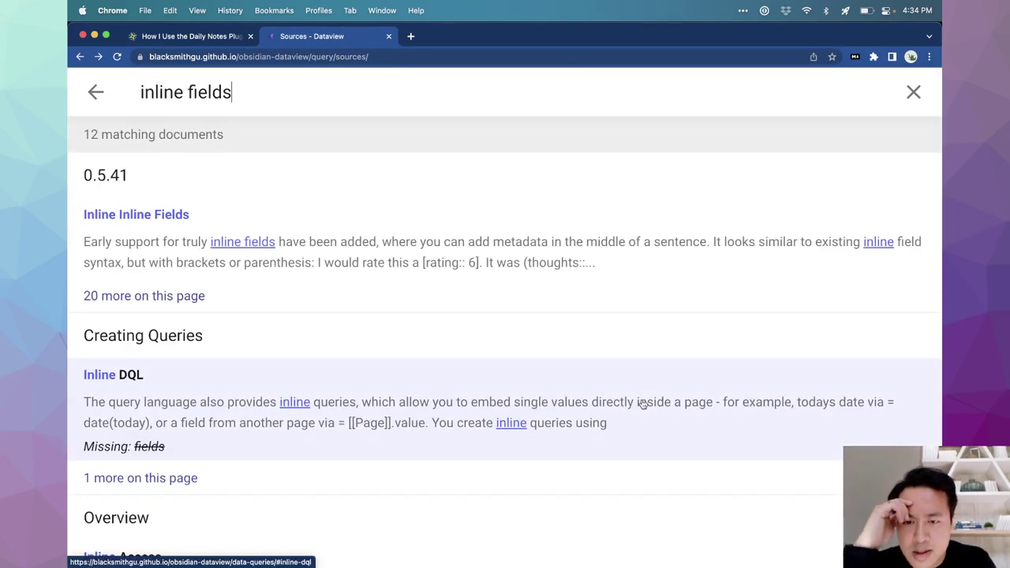
scroll(622, 422, "down", 5)
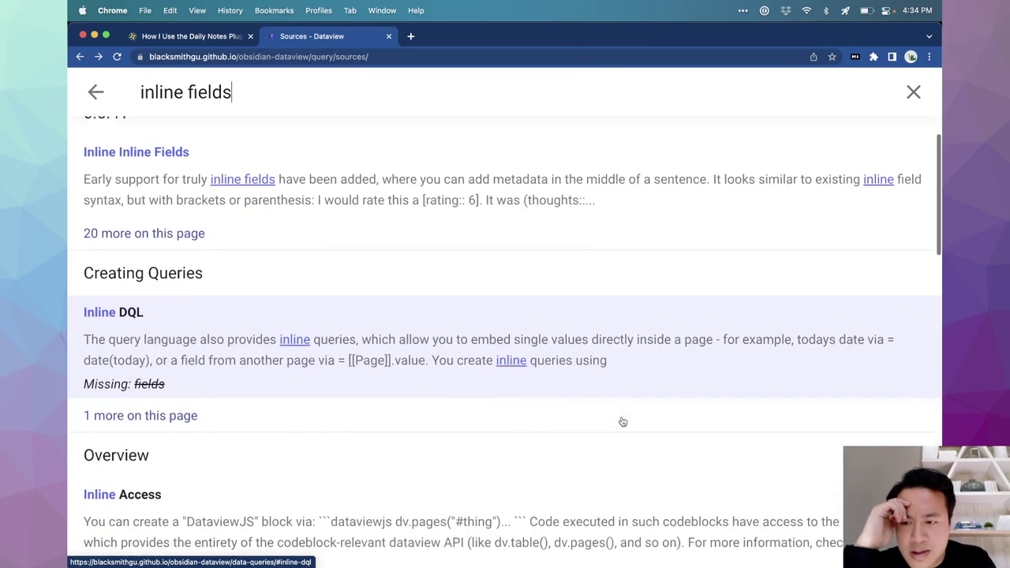
scroll(591, 463, "down", 2)
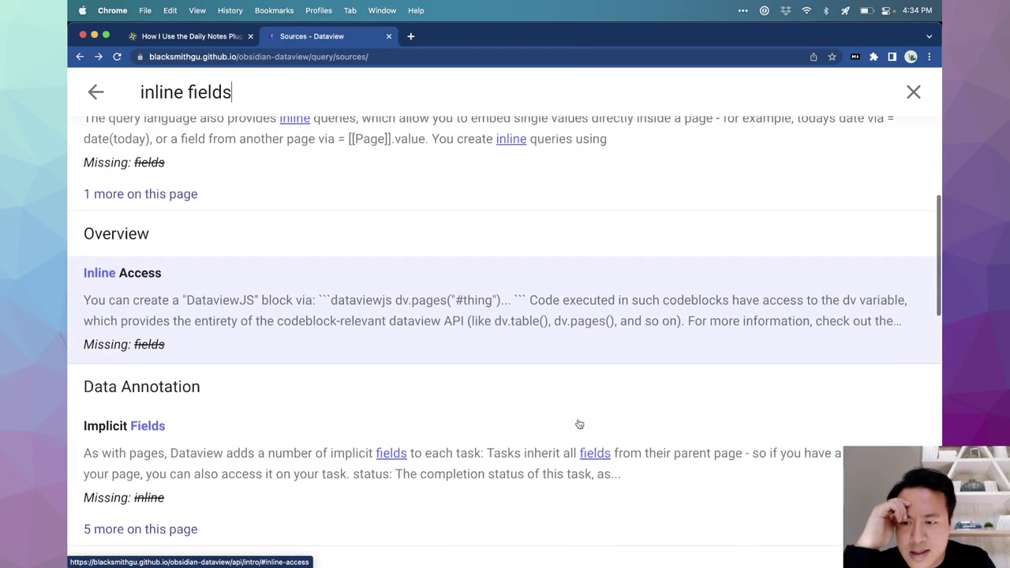
left_click(284, 444)
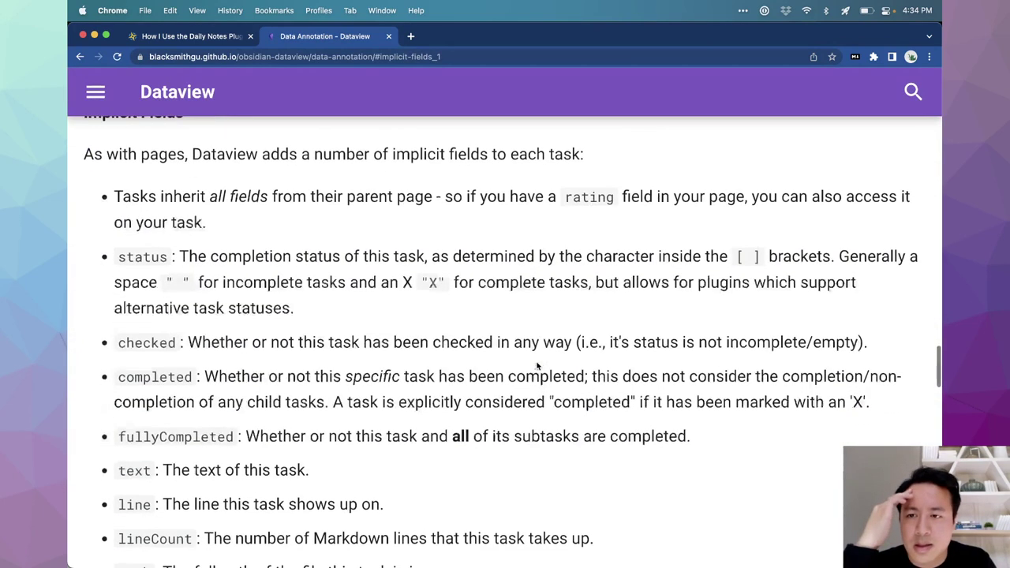
scroll(537, 366, "down", 1)
scroll(505, 337, "down", 3)
scroll(506, 337, "up", 1)
scroll(505, 335, "up", 1)
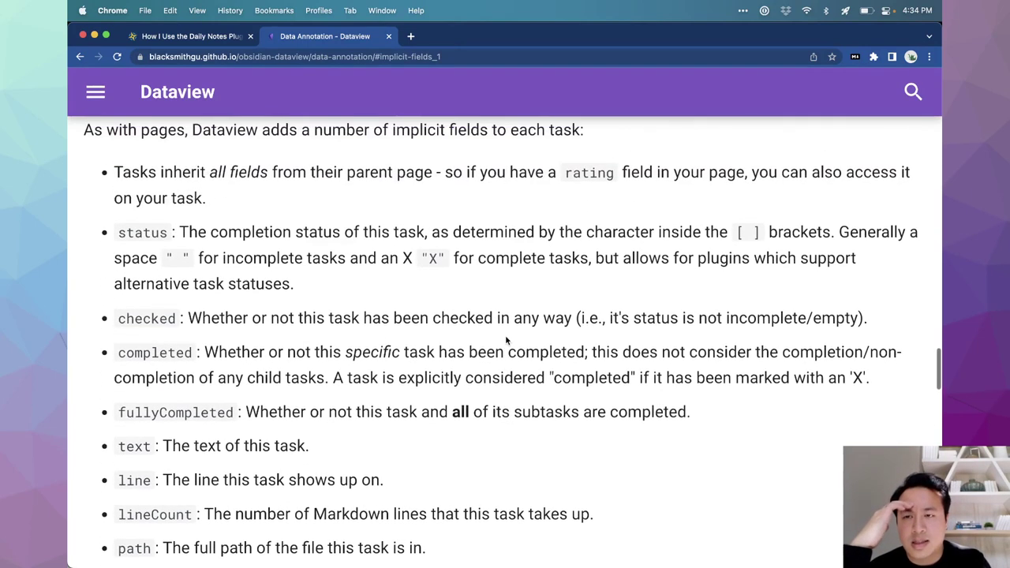
scroll(505, 334, "down", 1)
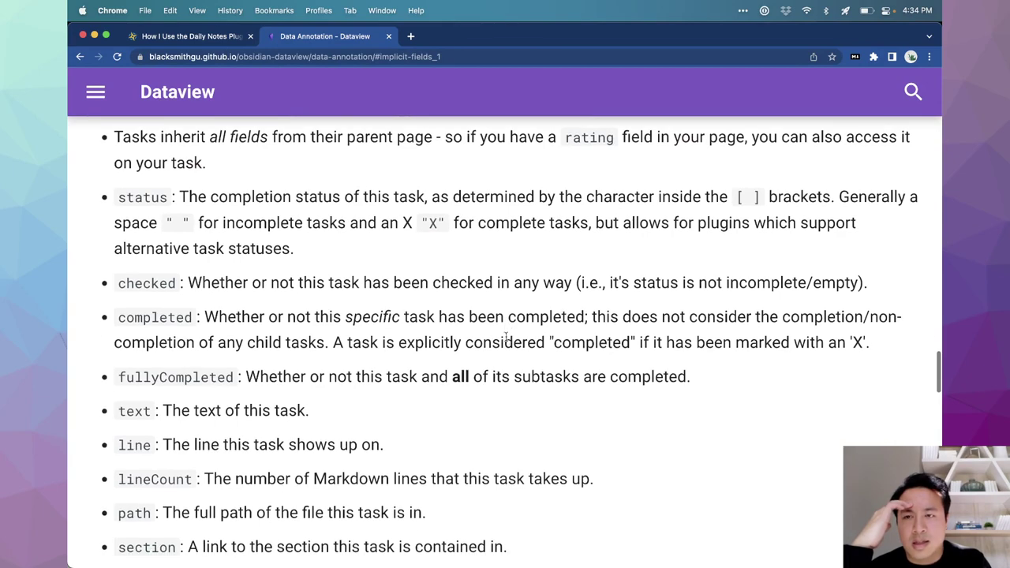
scroll(505, 335, "down", 3)
scroll(506, 337, "down", 20)
scroll(507, 341, "down", 20)
Step: Find 'inline' on the Data Annotation page, read through it, then return to Obsidian
key("super+f")
type("inline")
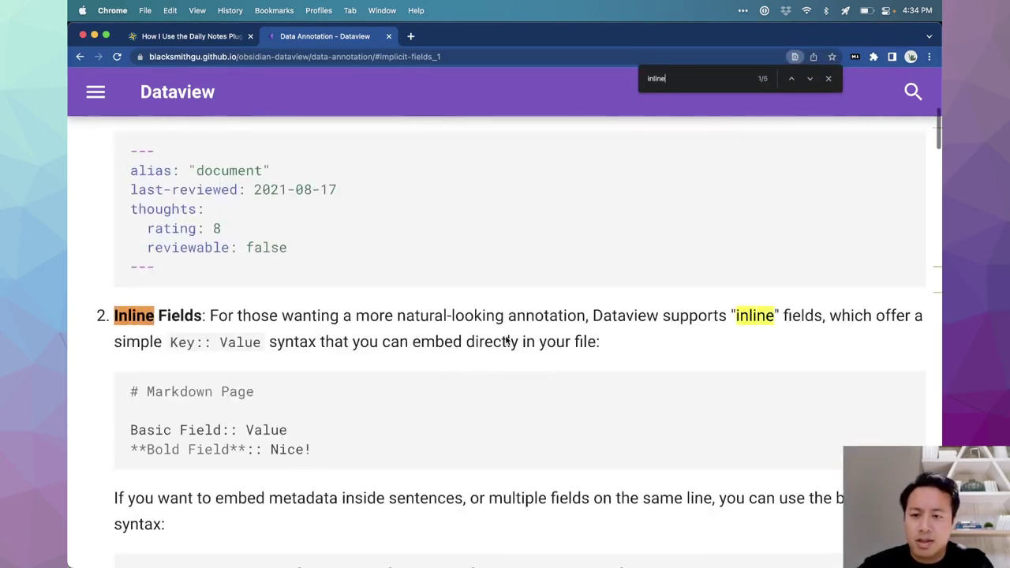
scroll(483, 380, "down", 2)
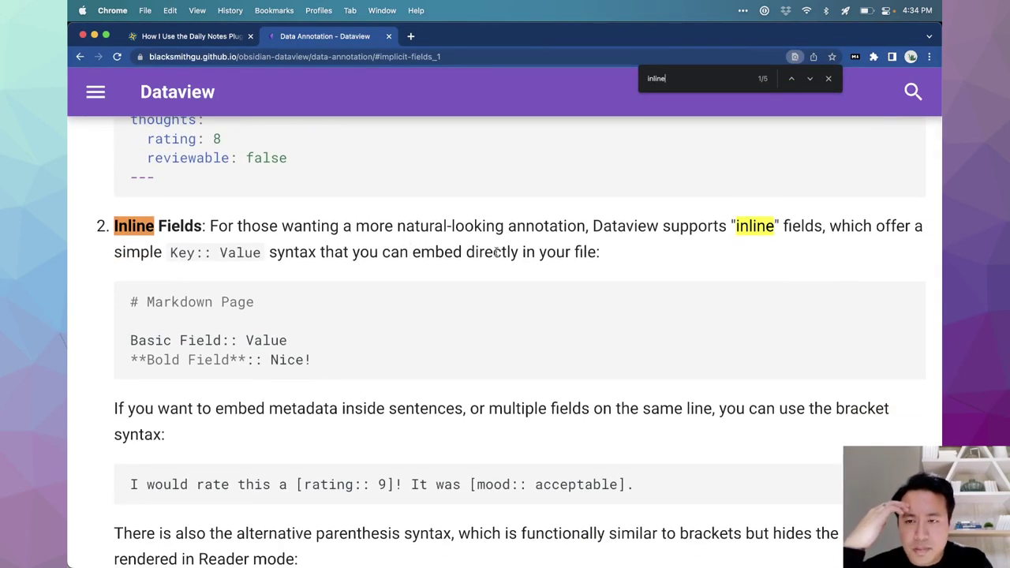
scroll(296, 318, "down", 3)
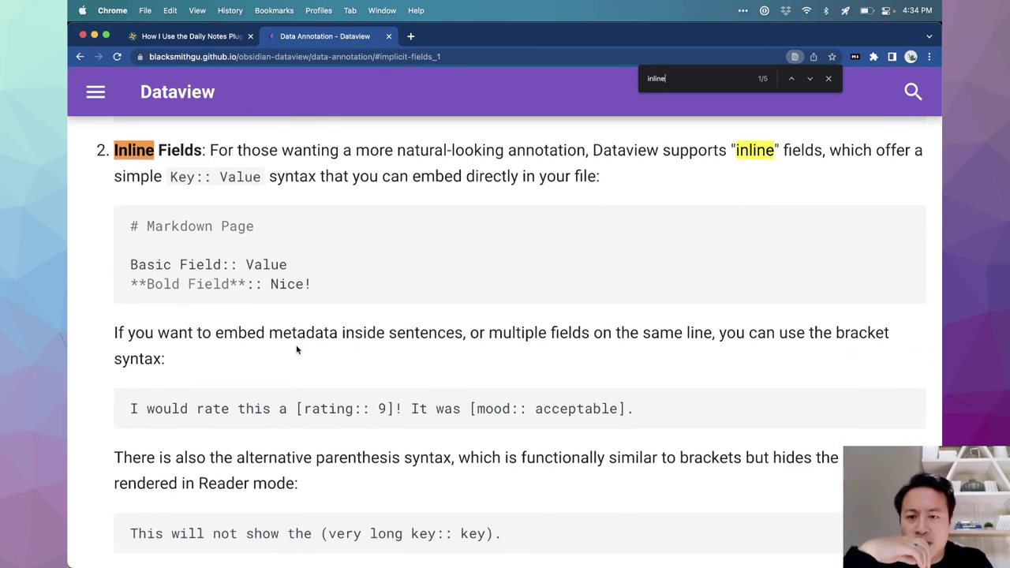
scroll(297, 349, "down", 2)
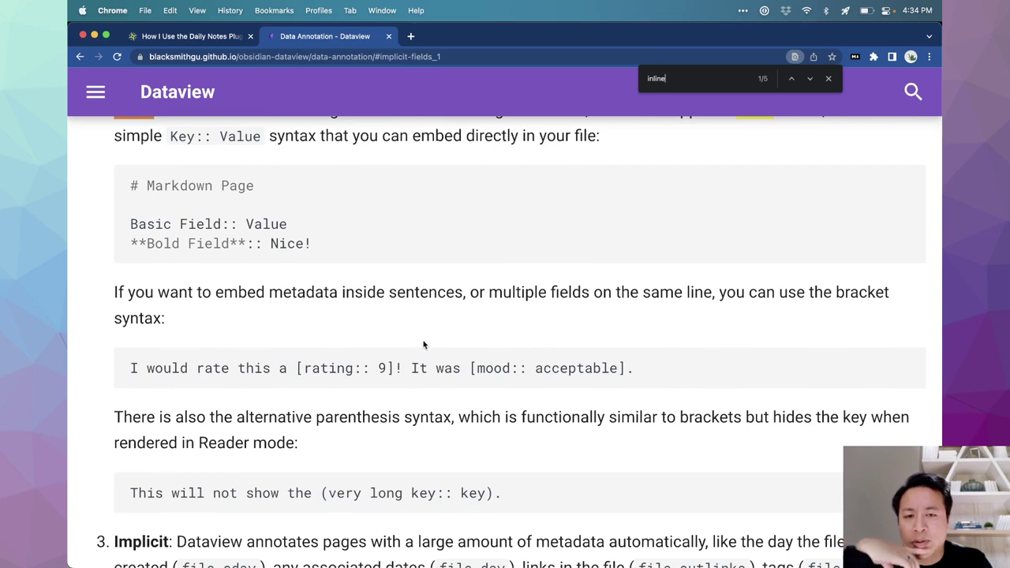
scroll(452, 377, "down", 4)
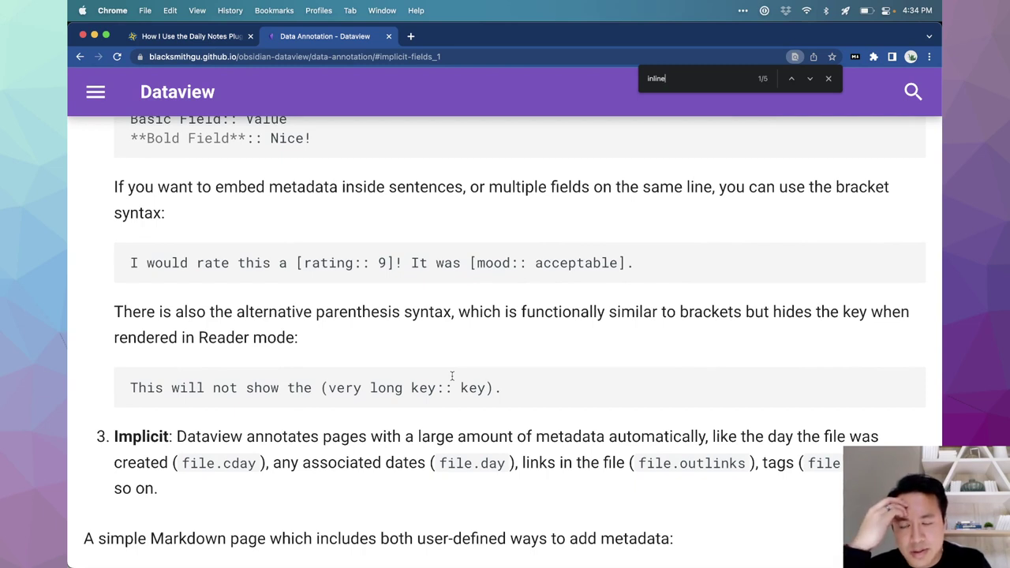
scroll(452, 377, "down", 4)
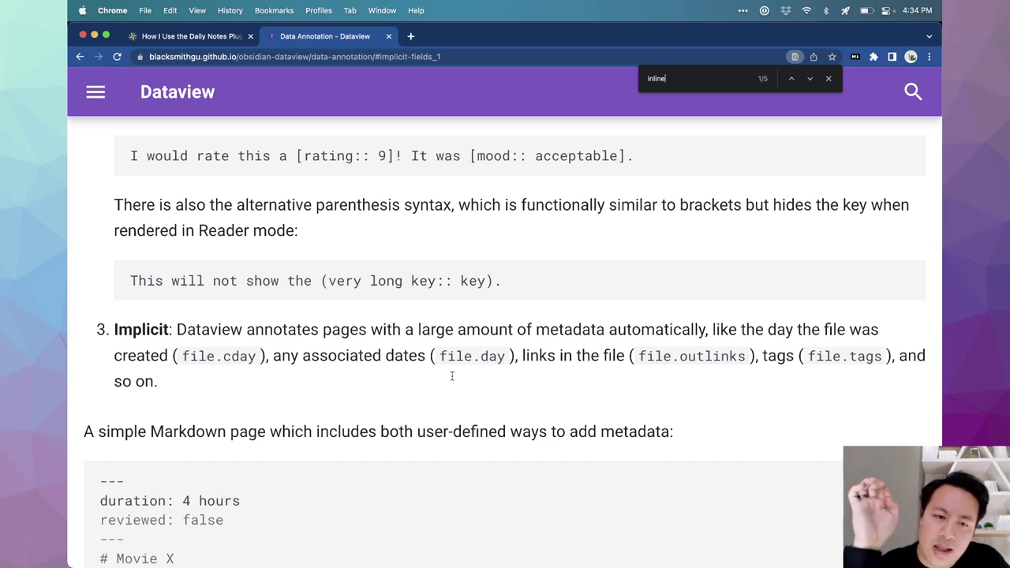
scroll(452, 376, "down", 5)
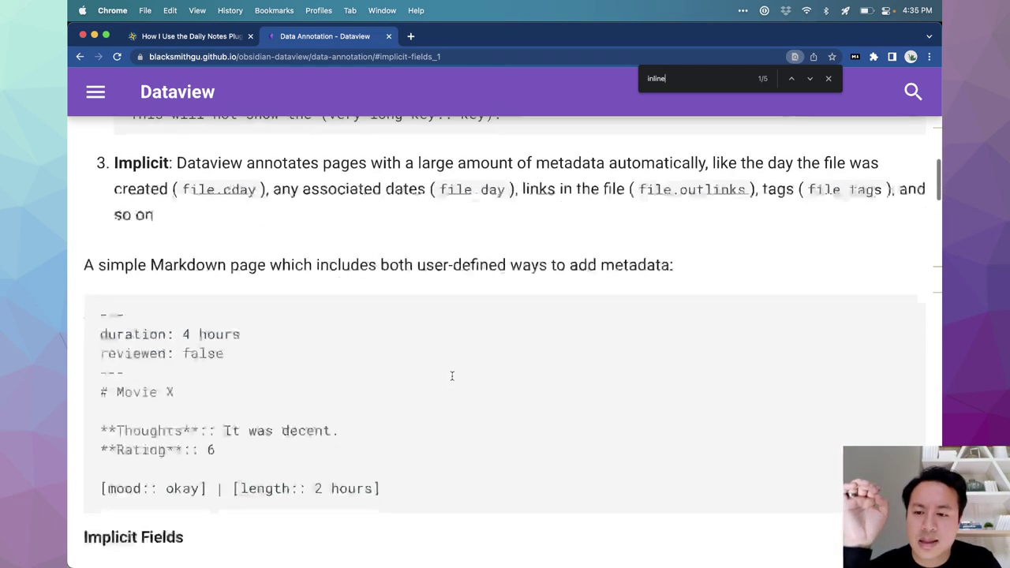
scroll(452, 376, "down", 1)
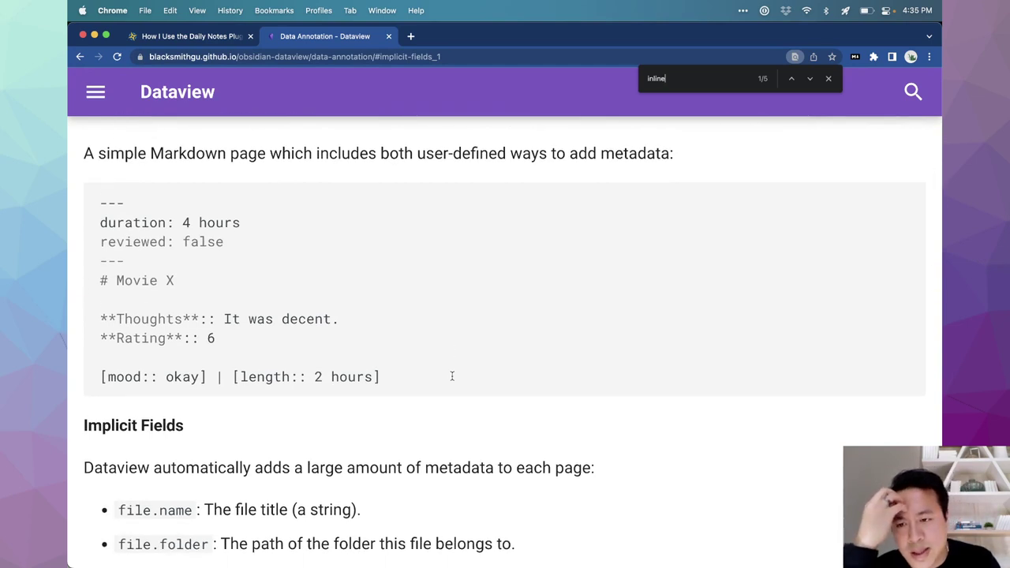
scroll(452, 377, "down", 2)
scroll(452, 377, "down", 7)
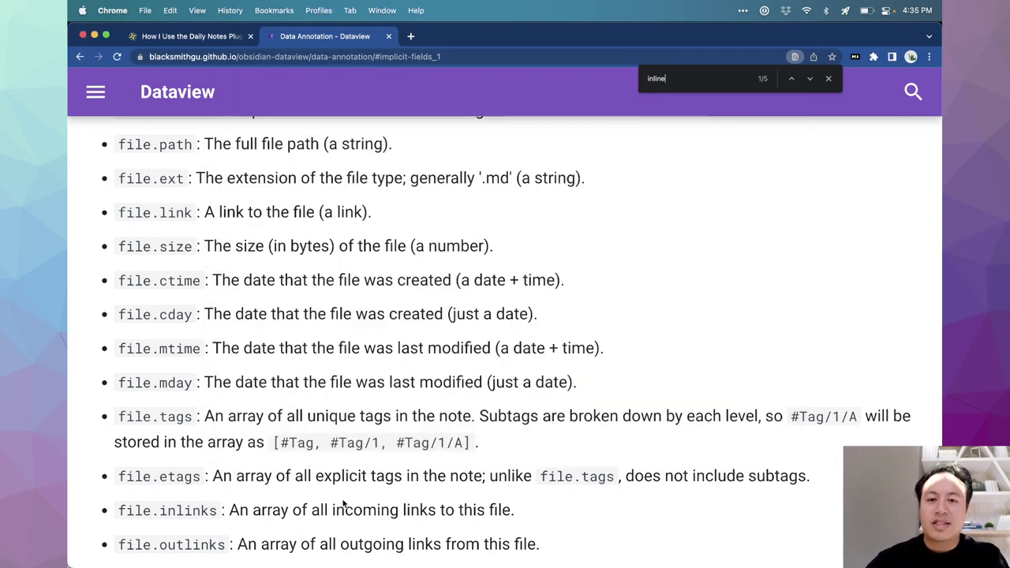
key("super+Tab")
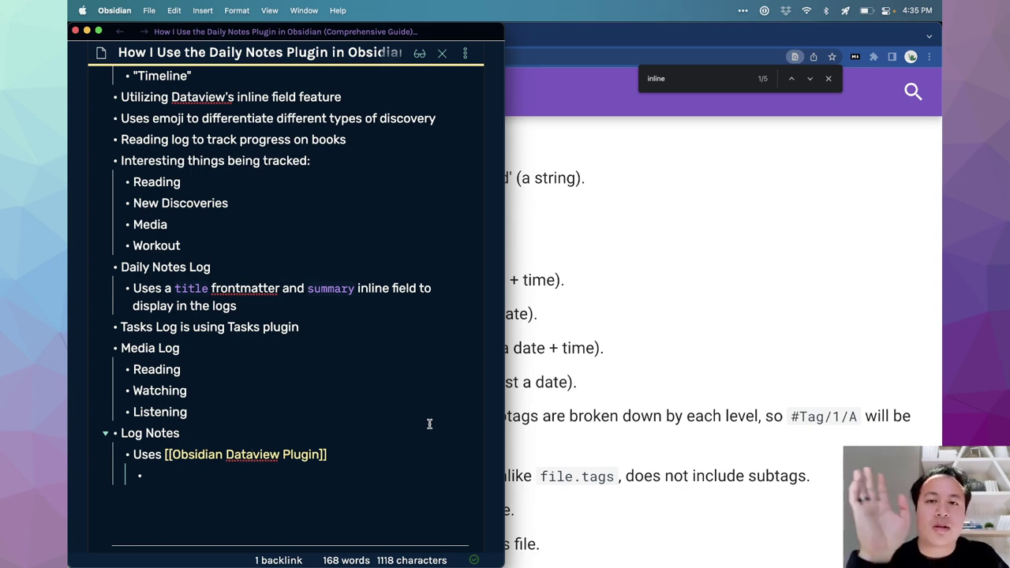
Step: Maximize the window and open the 2022-07-25 daily note ('july 25th') in a new pane
key("ctrl+alt+Return")
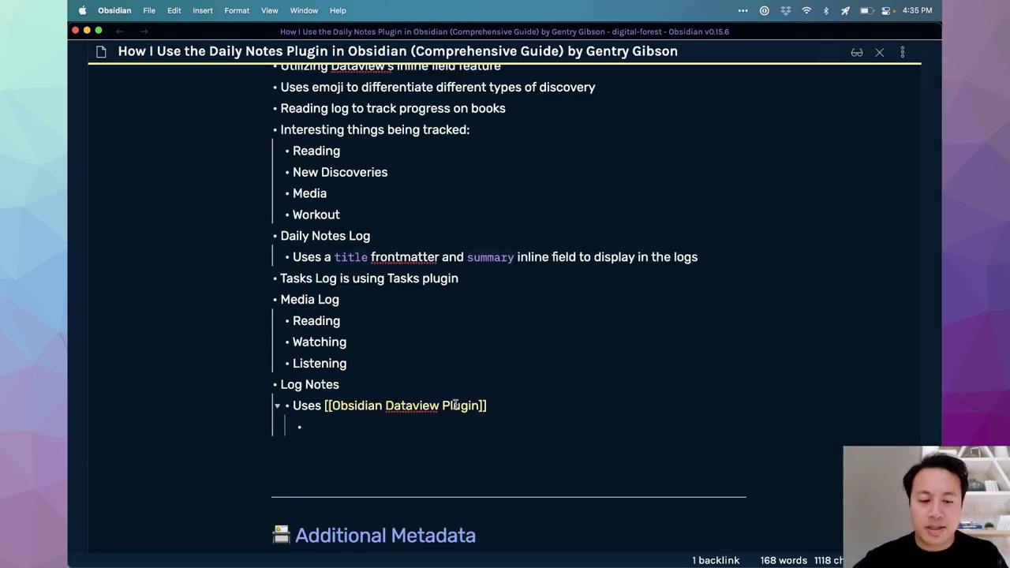
key("super+o")
type("july 25th")
key("super+Return")
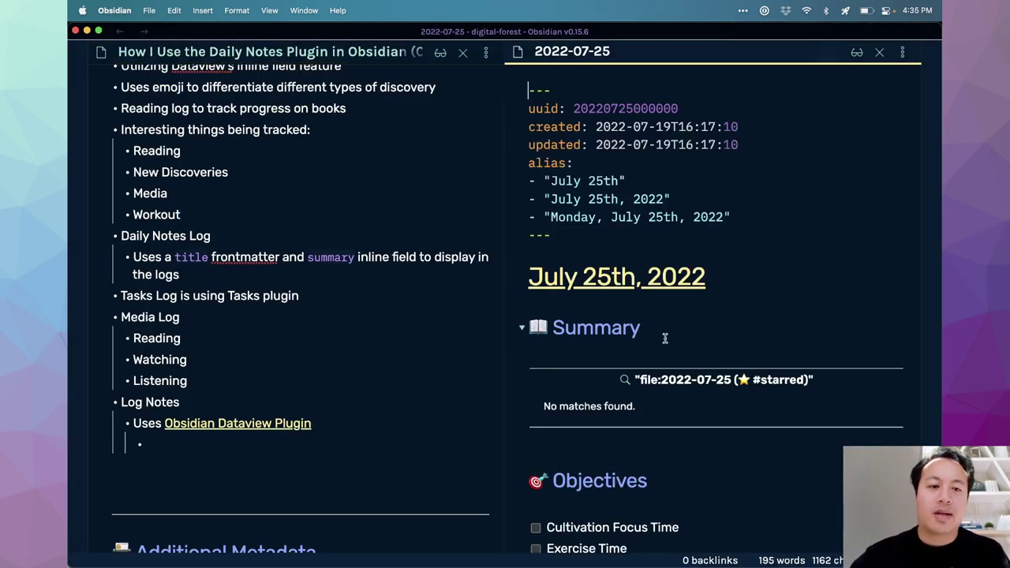
Step: Nest a starred bullet 'I won the prize for etc!' under the 05:00AM slot
scroll(679, 379, "down", 5)
scroll(685, 403, "down", 8)
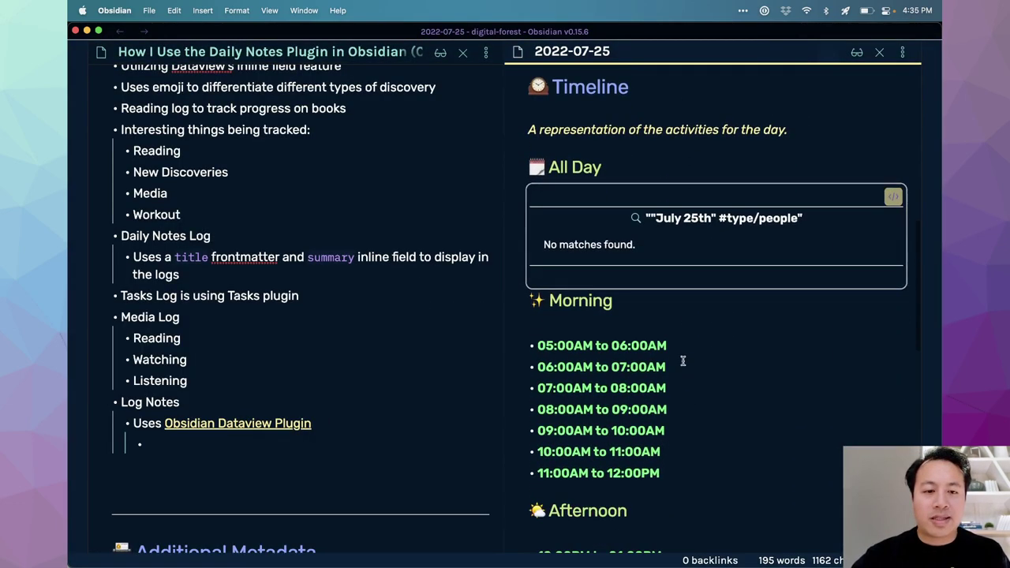
left_click(684, 350)
key("Return")
key("Tab")
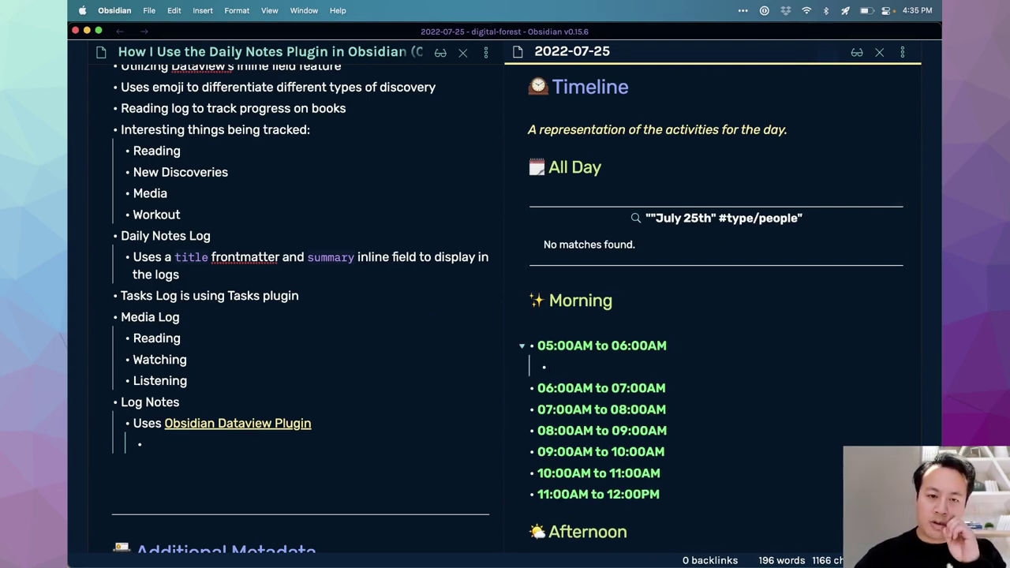
type("I won the prize for ")
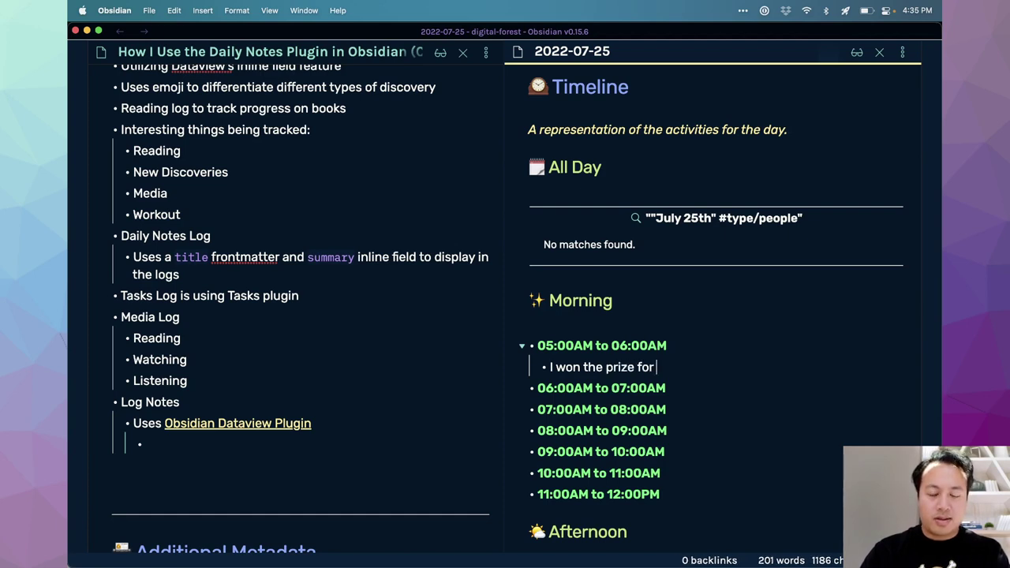
type("etc!")
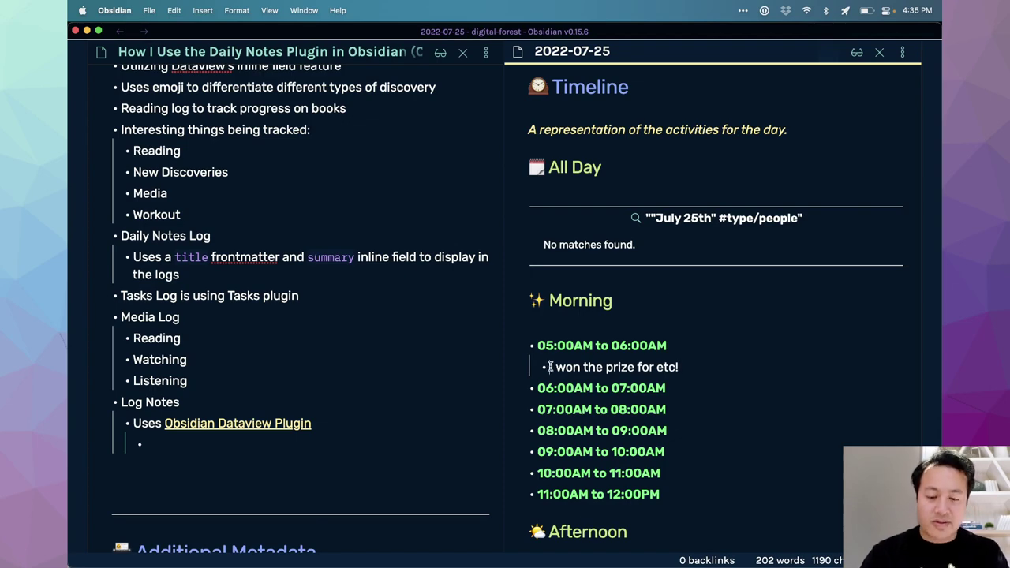
left_click(690, 408)
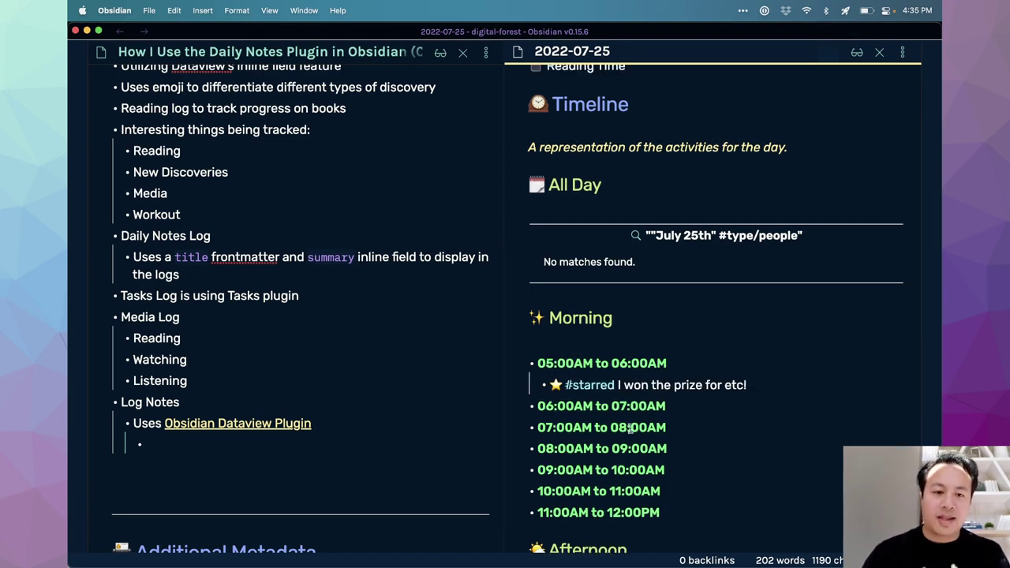
scroll(654, 363, "up", 6)
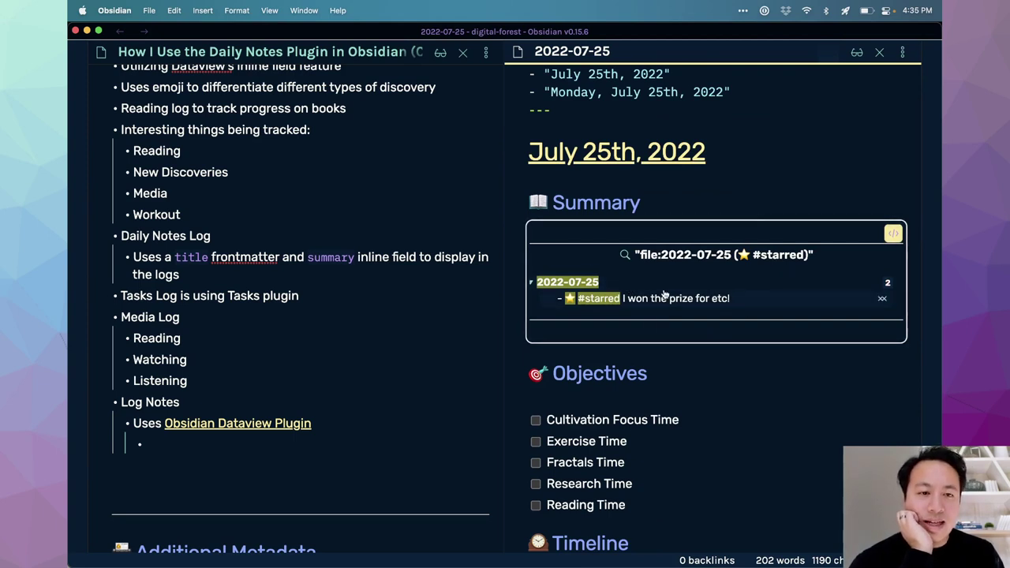
left_click(663, 204)
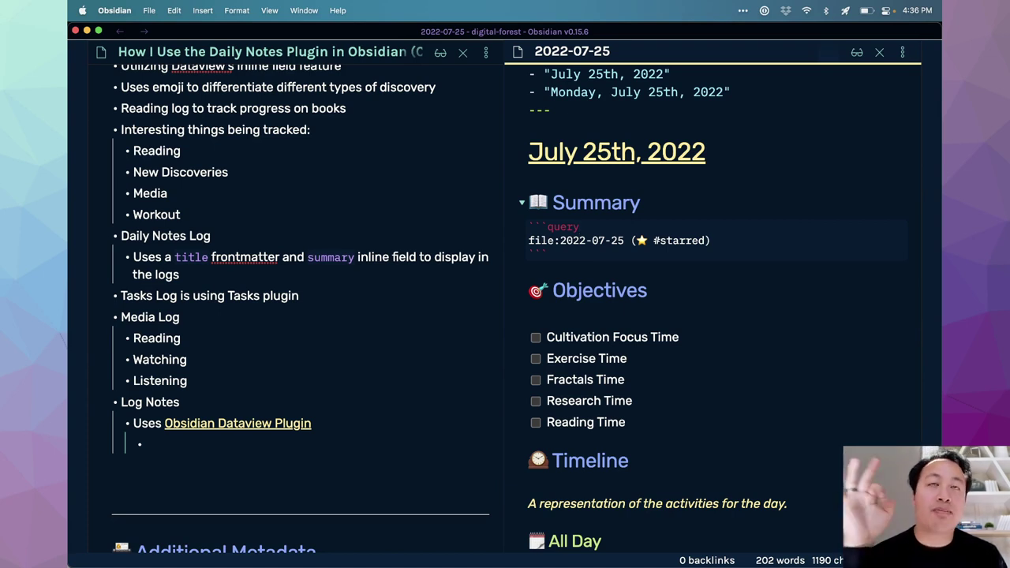
Step: Start a ```dataview block with TABLE below the Summary query
key("Right")
key("Right")
key("Right")
key("Right")
key("Right")
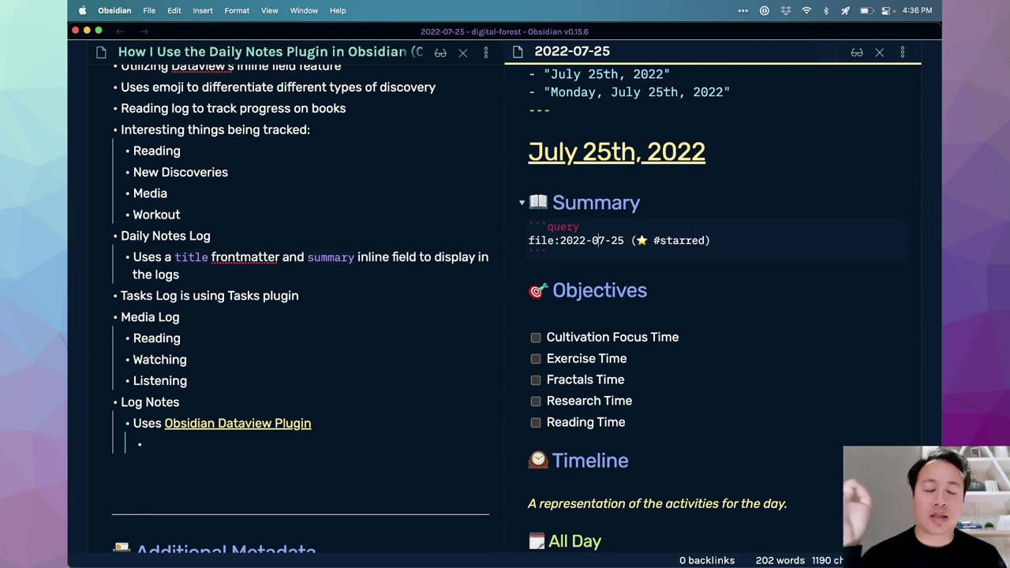
key("Up")
key("Up")
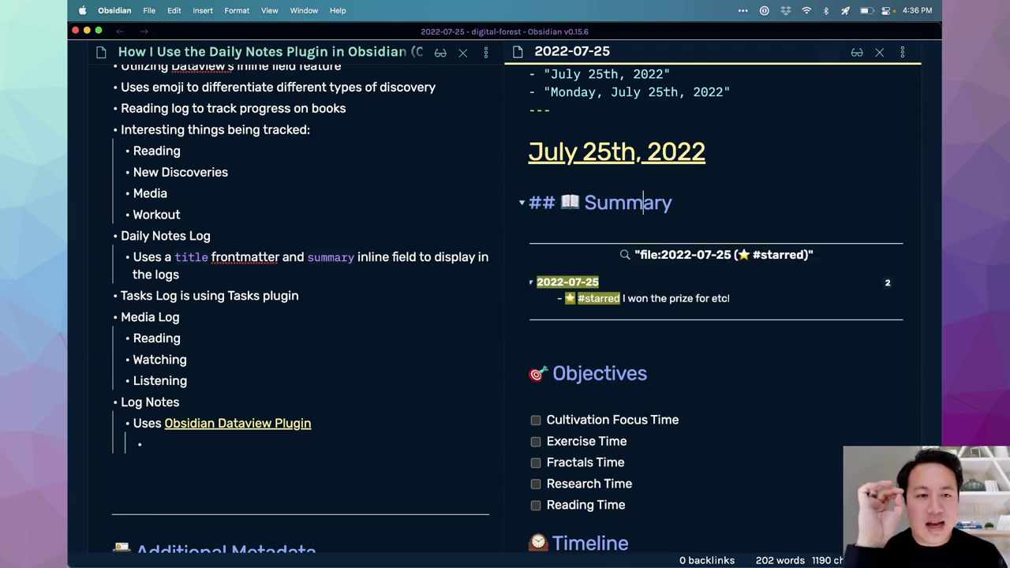
key("Down")
key("Down")
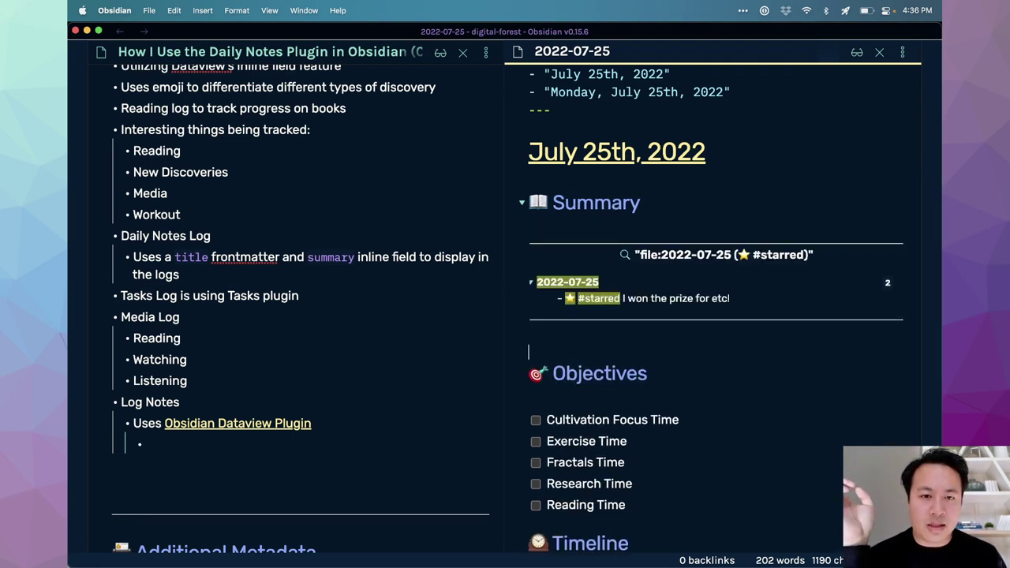
key("Return")
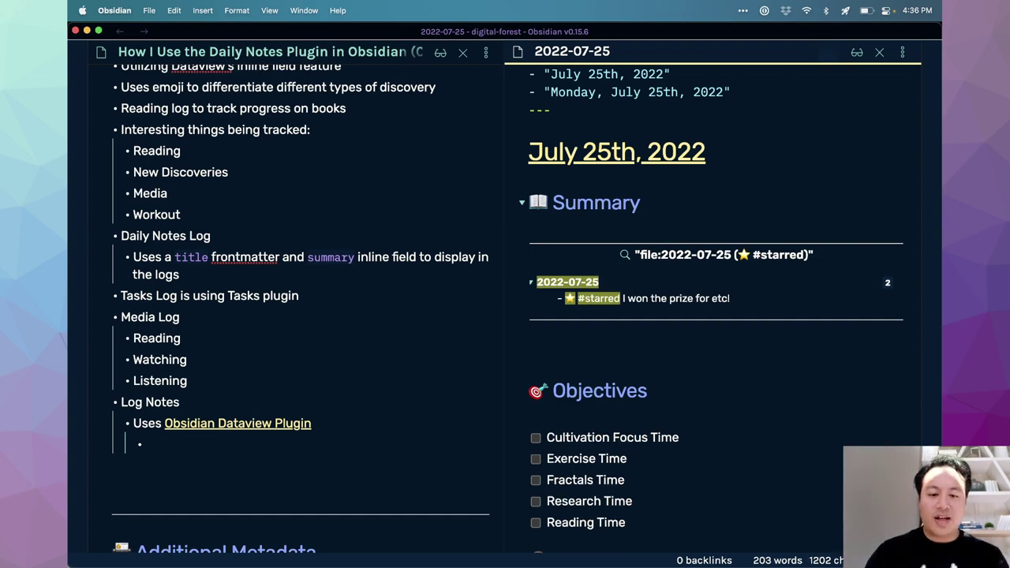
type("```data")
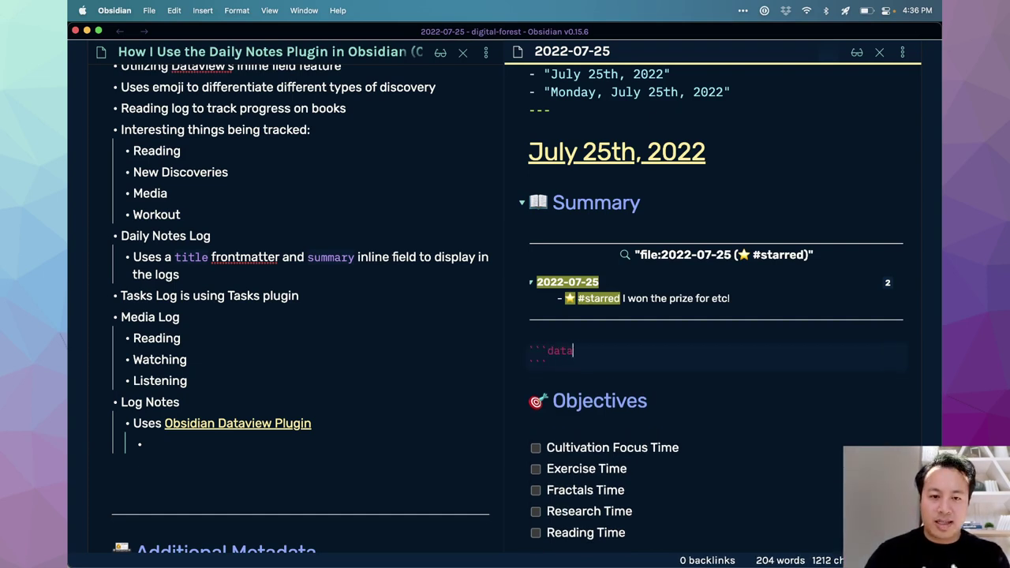
type("view")
key("Return")
type("TABLE")
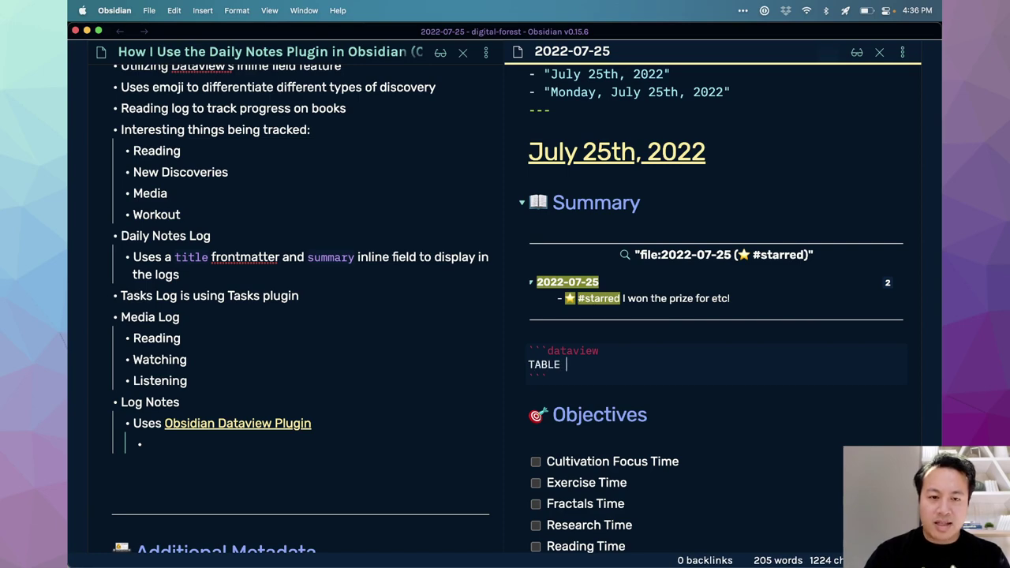
Step: Add a 'Starred:: I won another prize for blue!' line under the starred 05:00AM entry
scroll(694, 329, "down", 8)
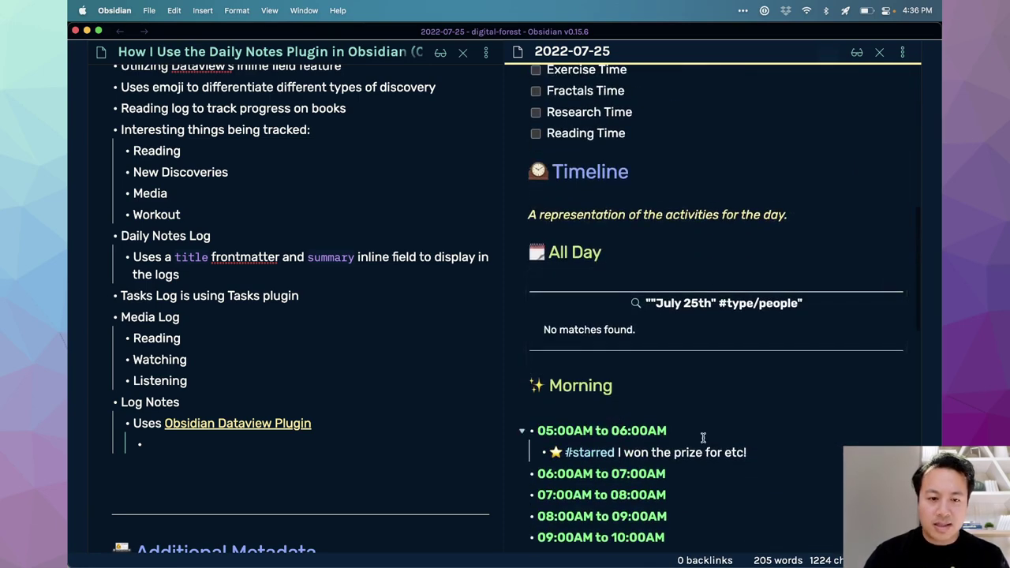
left_click(749, 452)
key("Return")
type("S")
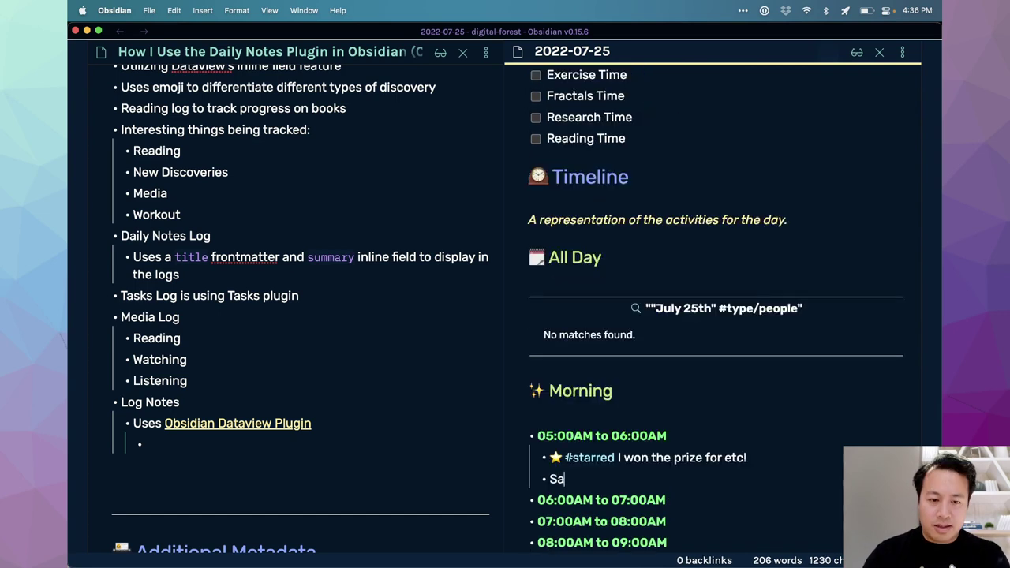
type("tarred:: ")
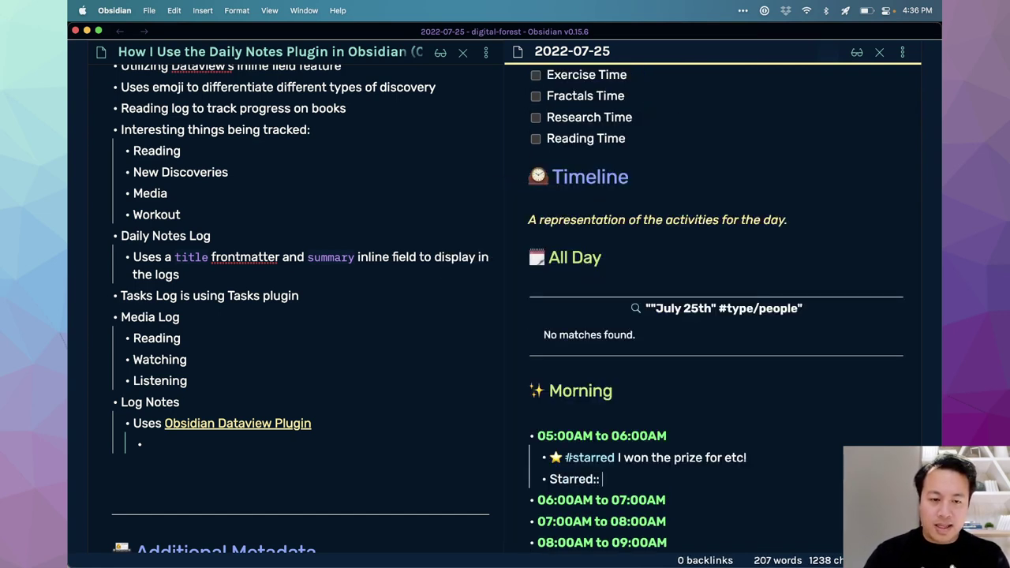
type("I won")
key("BackSpace")
key("BackSpace")
key("BackSpace")
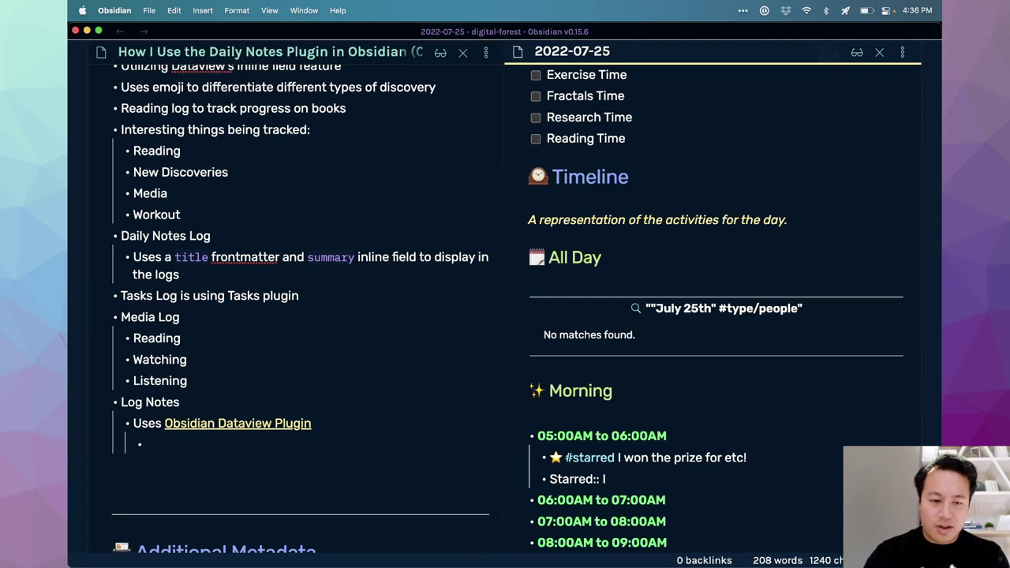
type("won another prize for ")
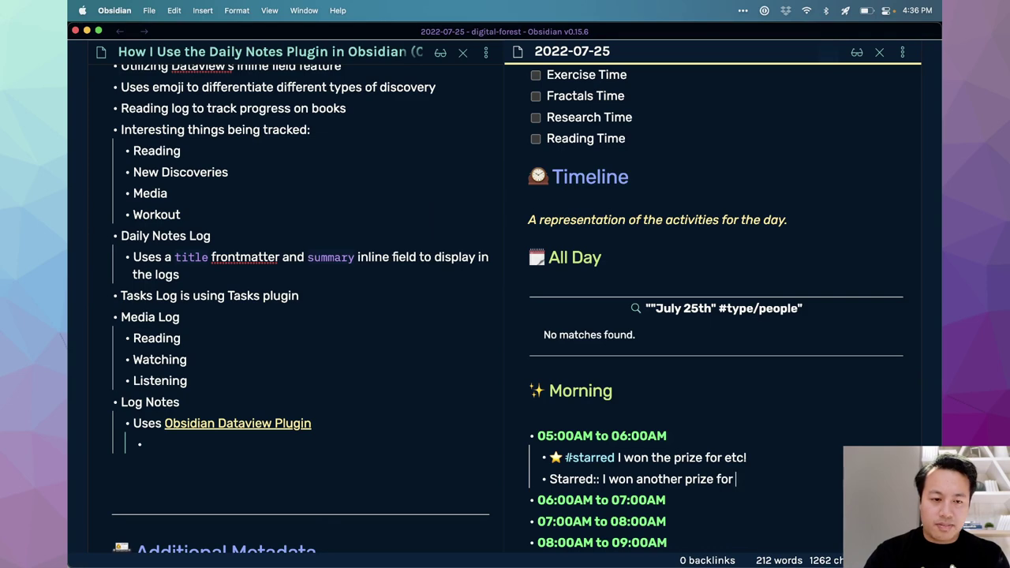
type("blue!")
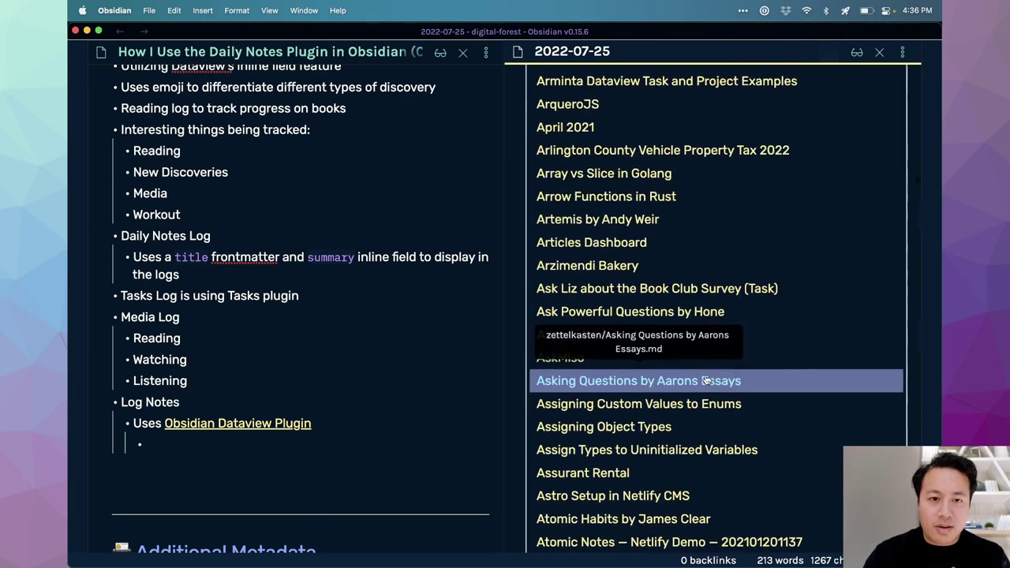
Step: Begin a FROM "timeline/daily" line under TABLE and reveal the note in the vault tree
scroll(708, 381, "up", 20)
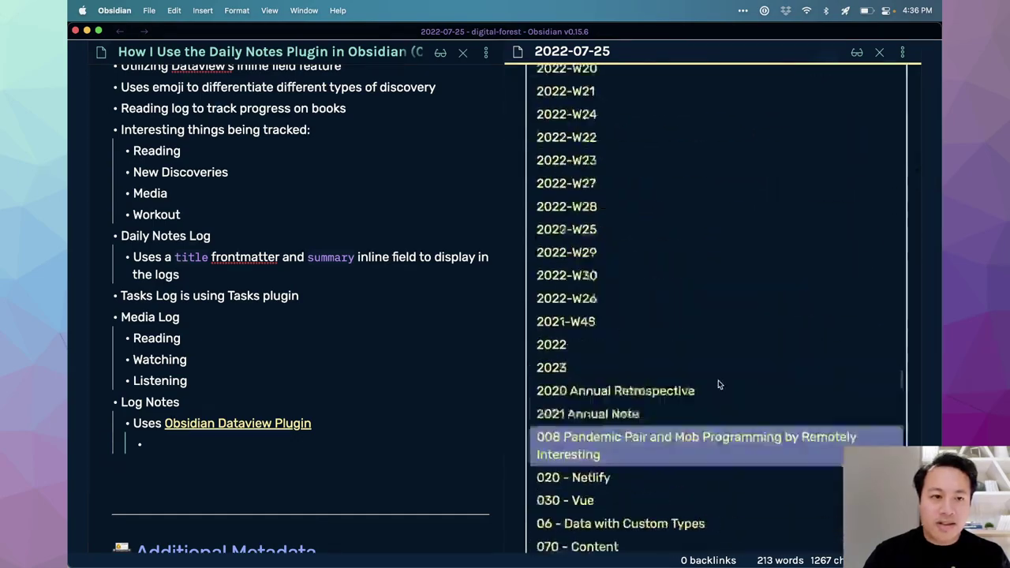
scroll(718, 384, "up", 20)
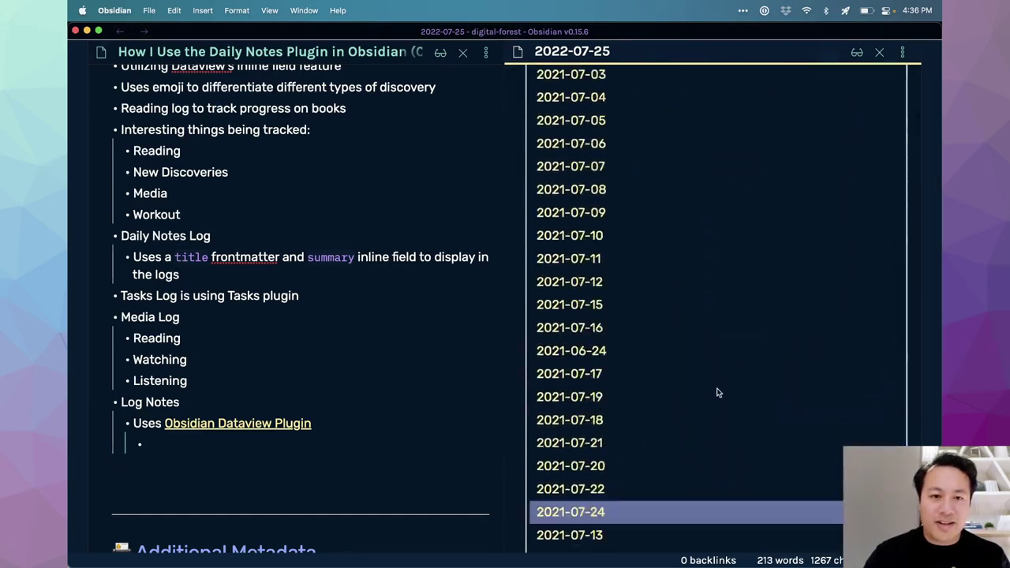
scroll(719, 392, "up", 20)
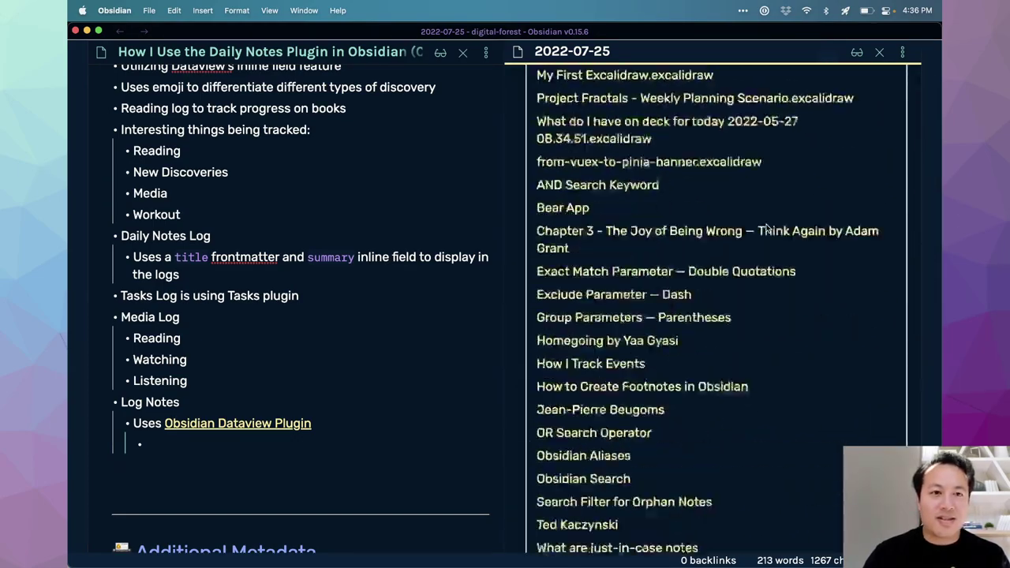
scroll(767, 228, "up", 15)
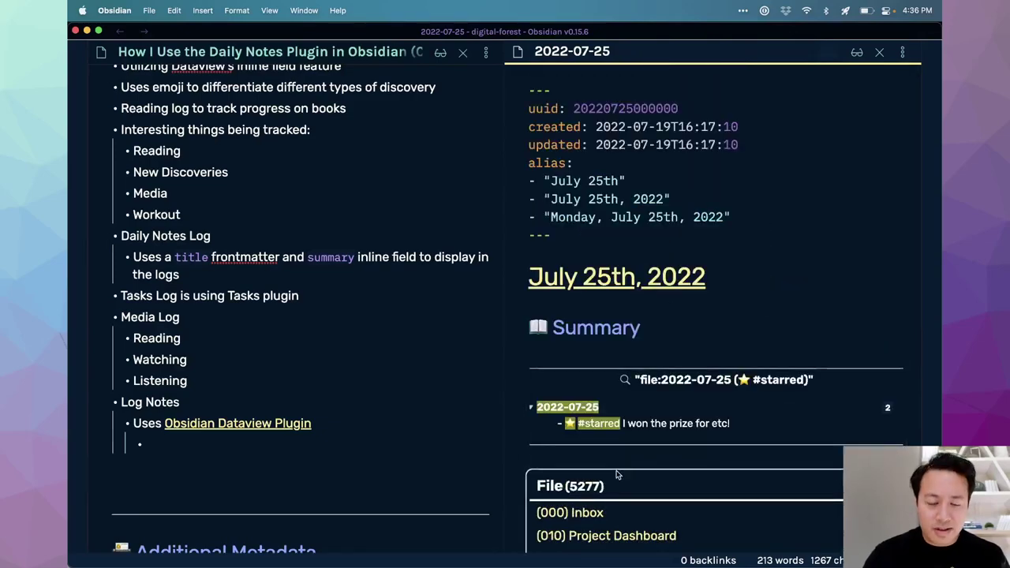
left_click(718, 328)
key("Down")
key("Down")
key("Down")
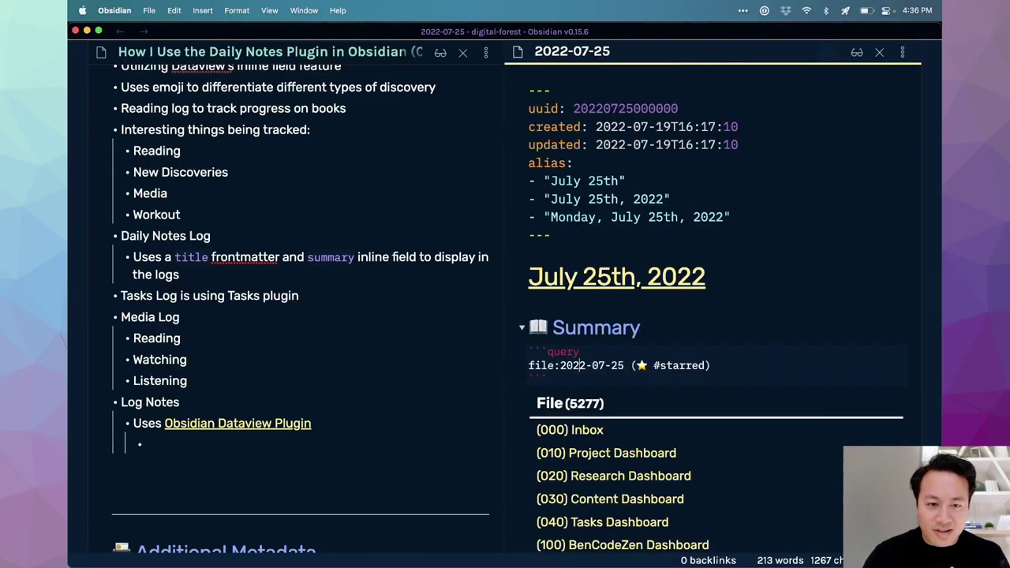
key("Down")
key("Down")
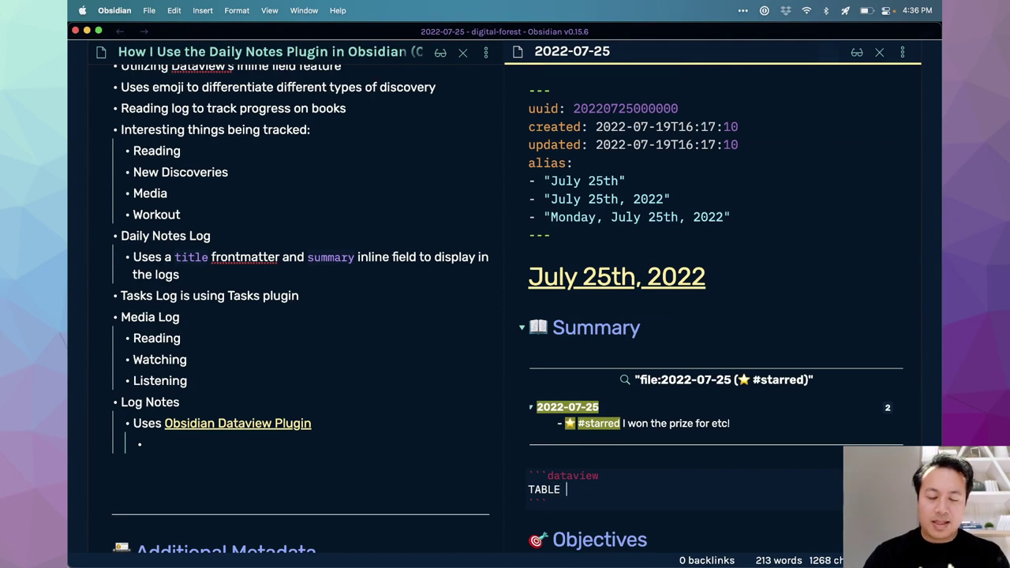
key("Return")
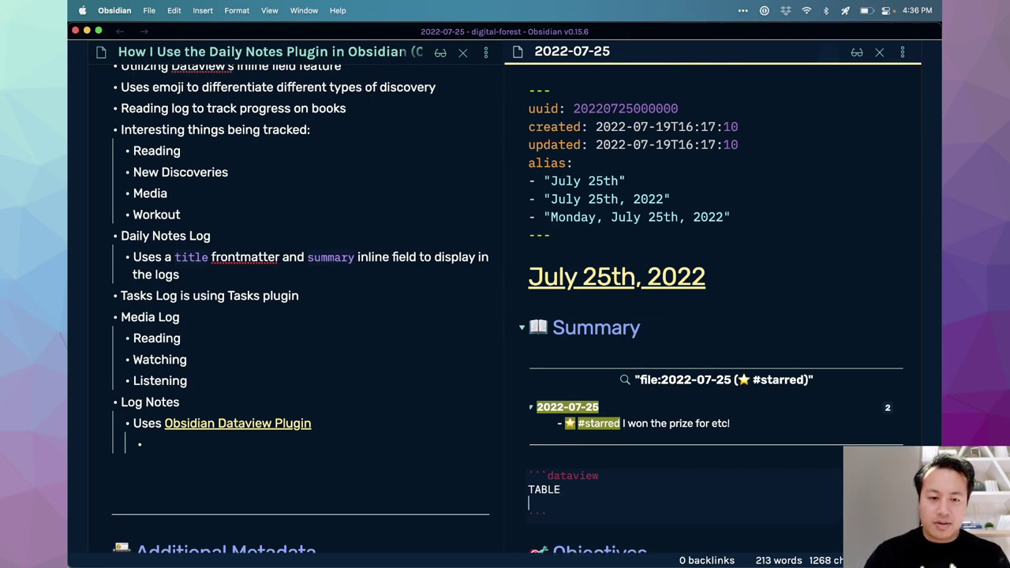
type("FROM ")
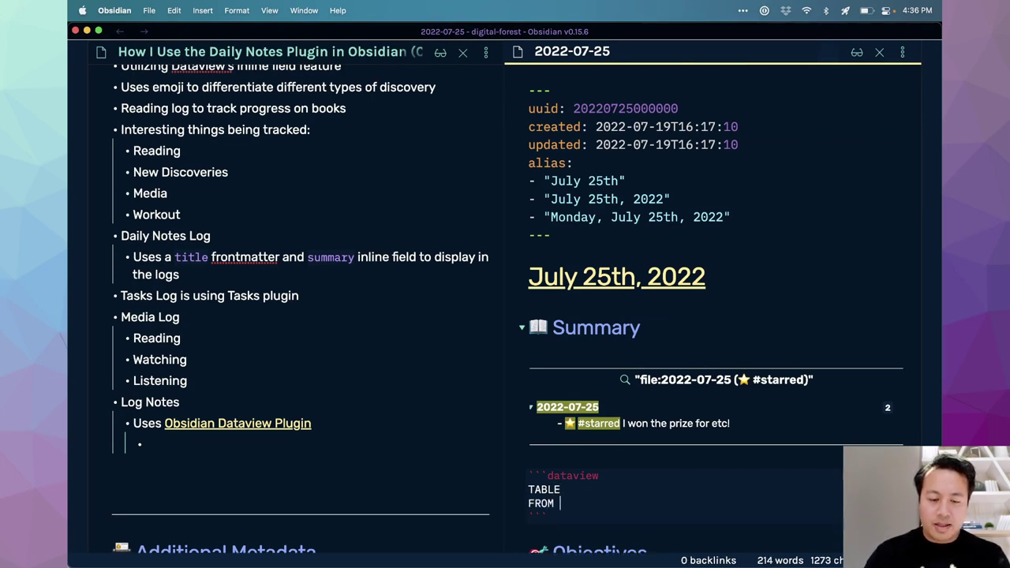
type("\"\"")
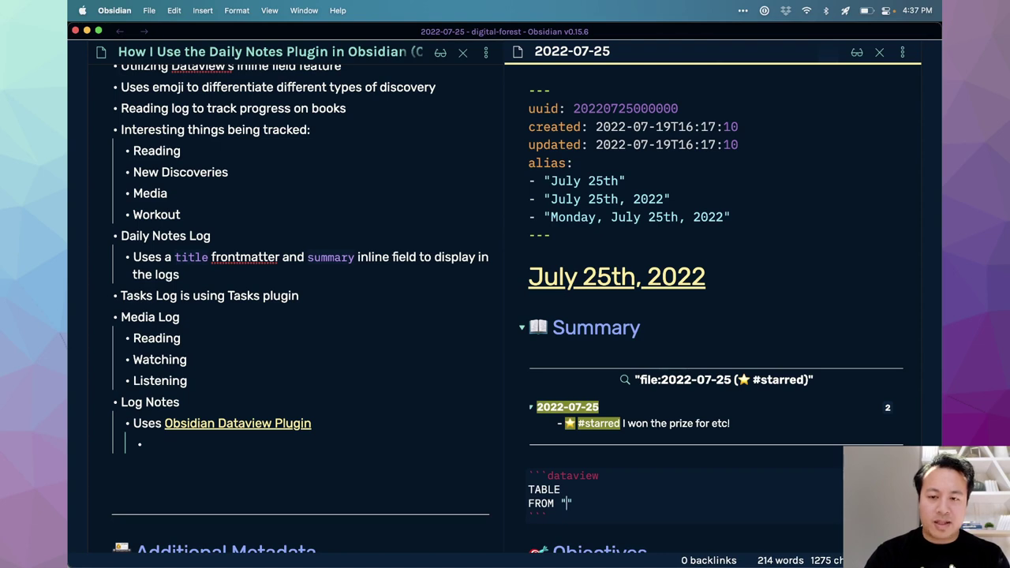
type("timeline/dai")
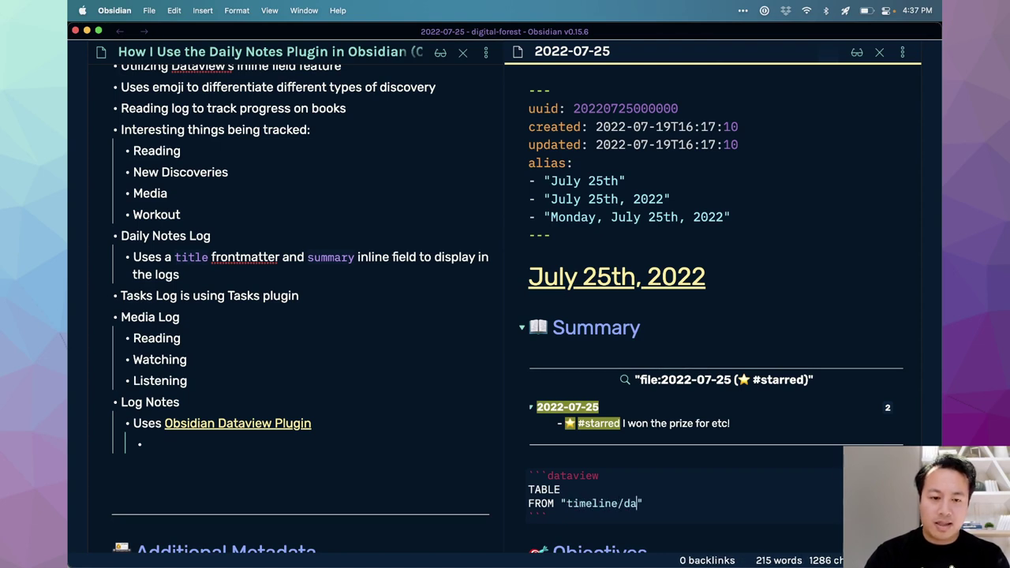
type("ly")
left_click(902, 52)
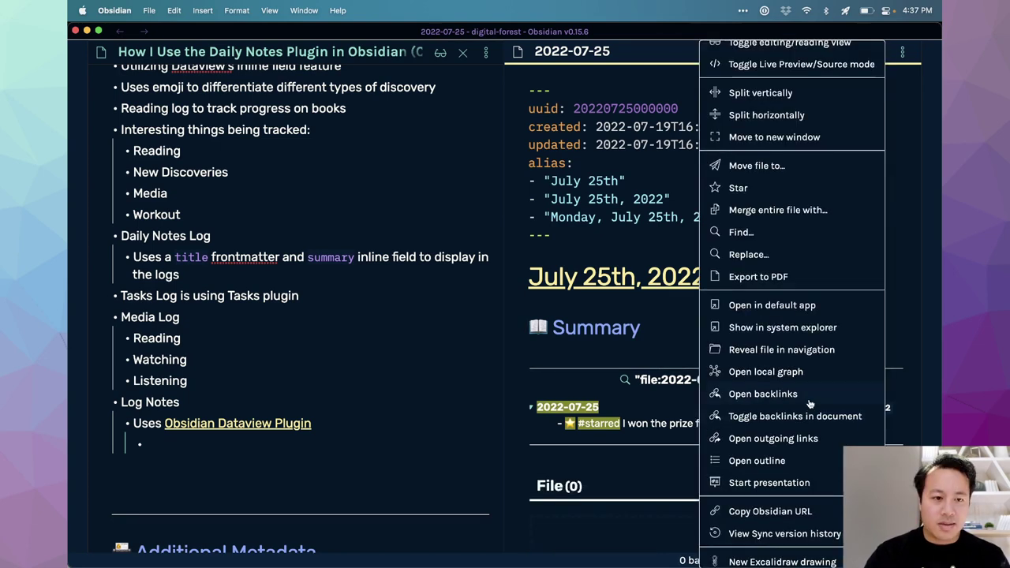
left_click(787, 362)
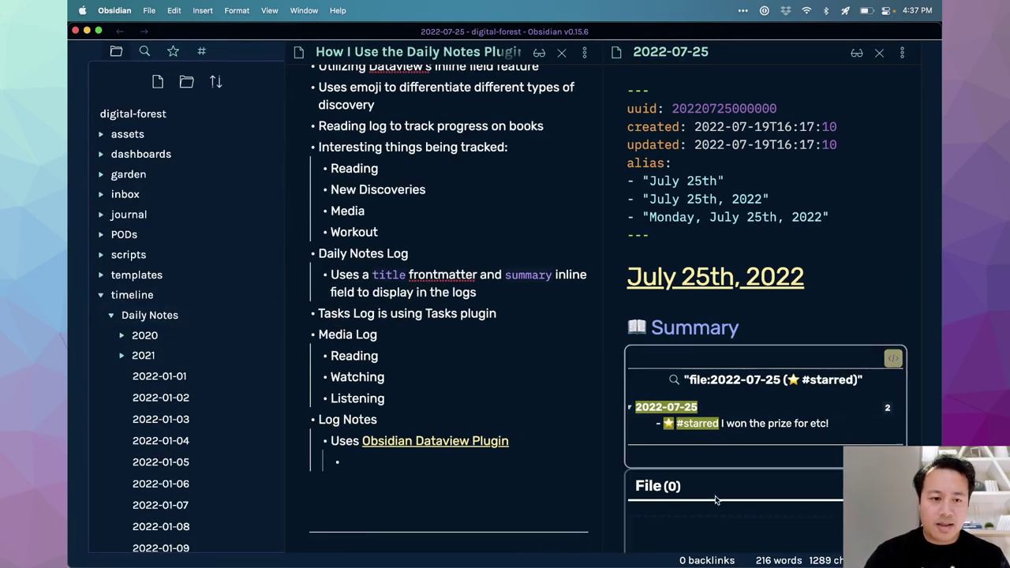
left_click(708, 463)
Step: Change the FROM path to 'timeline/Daily Notes/2022-07-25' and start a WHERE line
key("Down")
key("Down")
key("BackSpace")
key("BackSpace")
key("BackSpace")
key("BackSpace")
key("BackSpace")
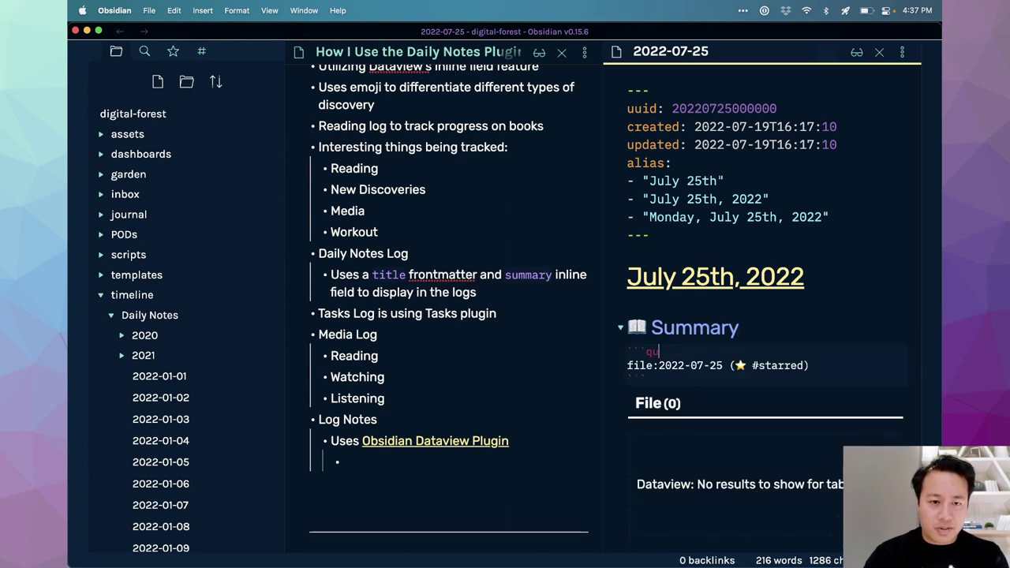
key("Down")
key("Down")
key("Down")
key("Down")
left_click(660, 408)
double_click(743, 421)
type("Daily Notes/2022-07-25")
key("Return")
type("WHERE")
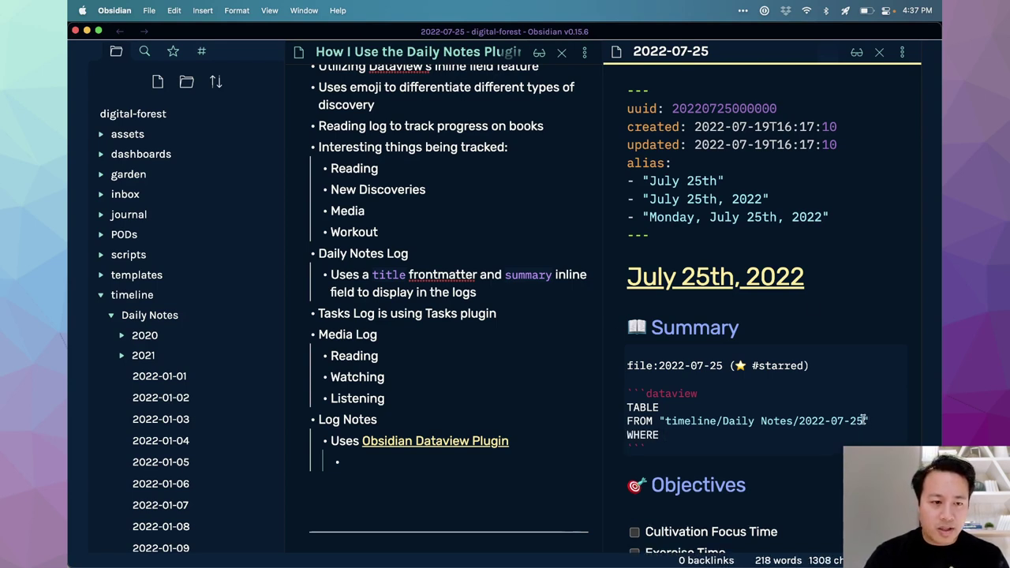
Step: Trim the path to 'timeline/Daily Notes/' and write WHERE contains("Starred", "") with Starred as Highlight
left_click_drag(865, 420, 798, 421)
key("BackSpace")
key("BackSpace")
key("Down")
type("/\"")
key("BackSpace")
key("BackSpace")
type("\"St")
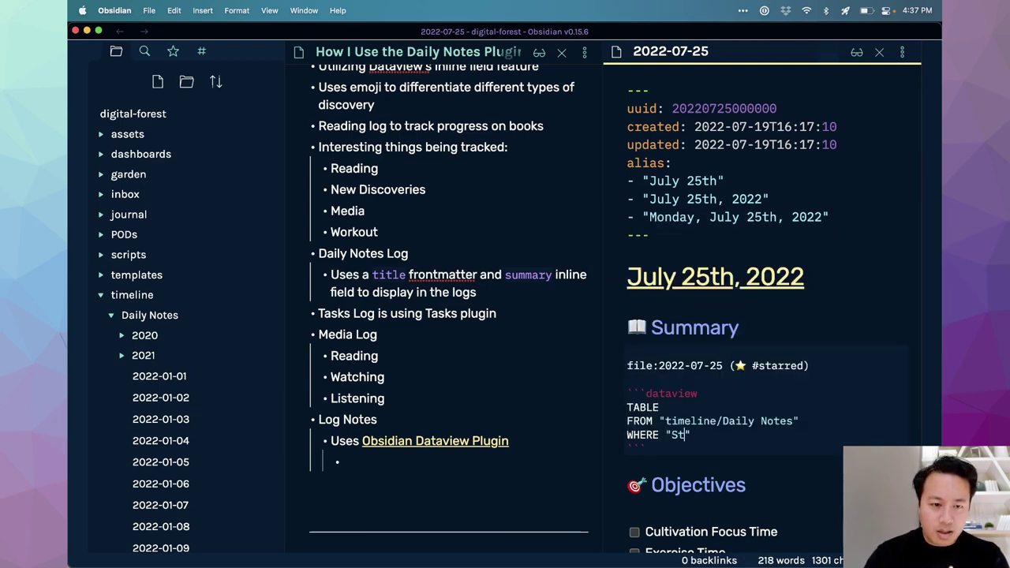
type("arred:")
key("BackSpace")
key("BackSpace")
key("BackSpace")
key("BackSpace")
key("BackSpace")
key("BackSpace")
key("BackSpace")
key("BackSpace")
type("contains(\"")
type("Starred")
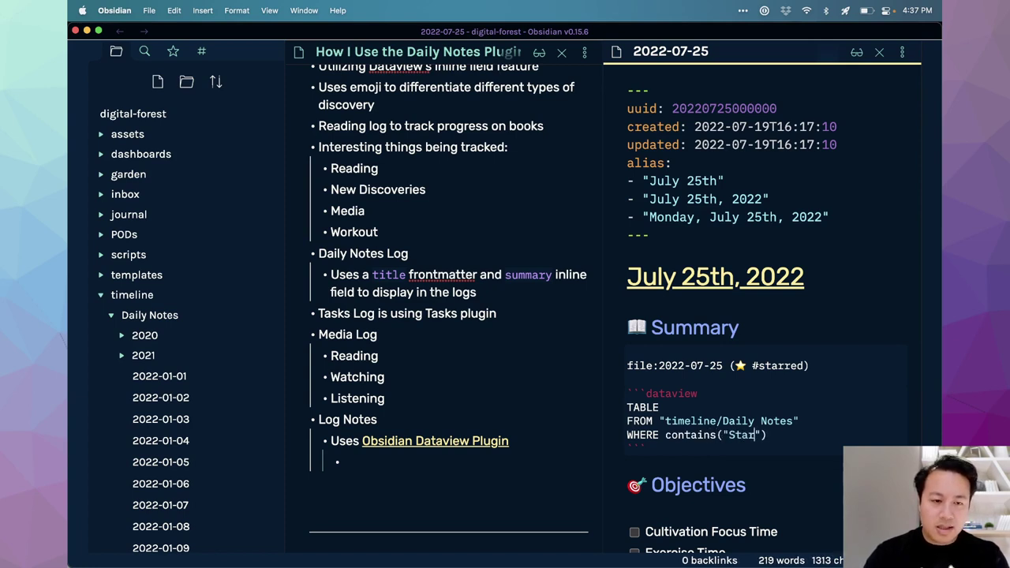
type("\", \"")
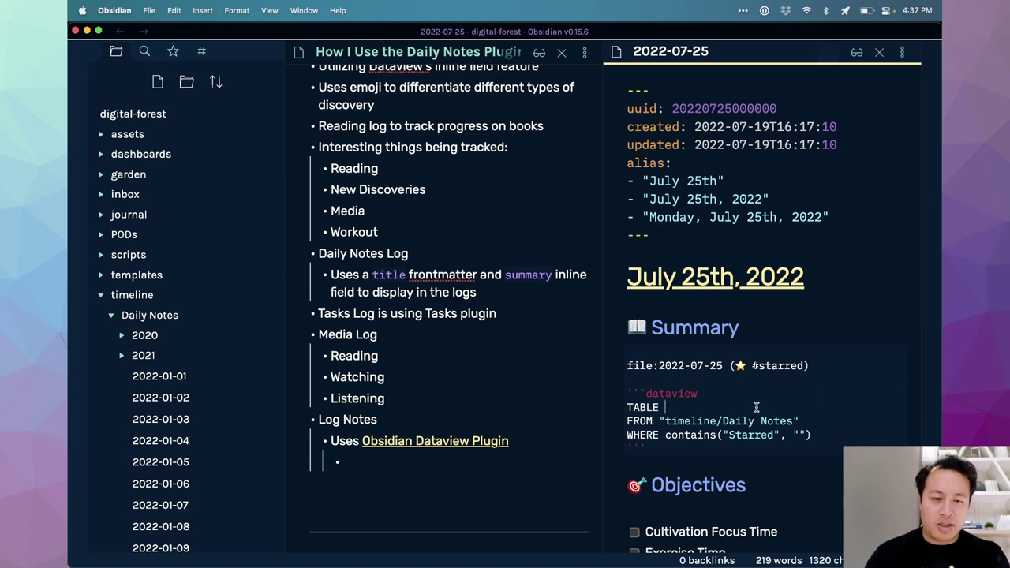
type(" Star")
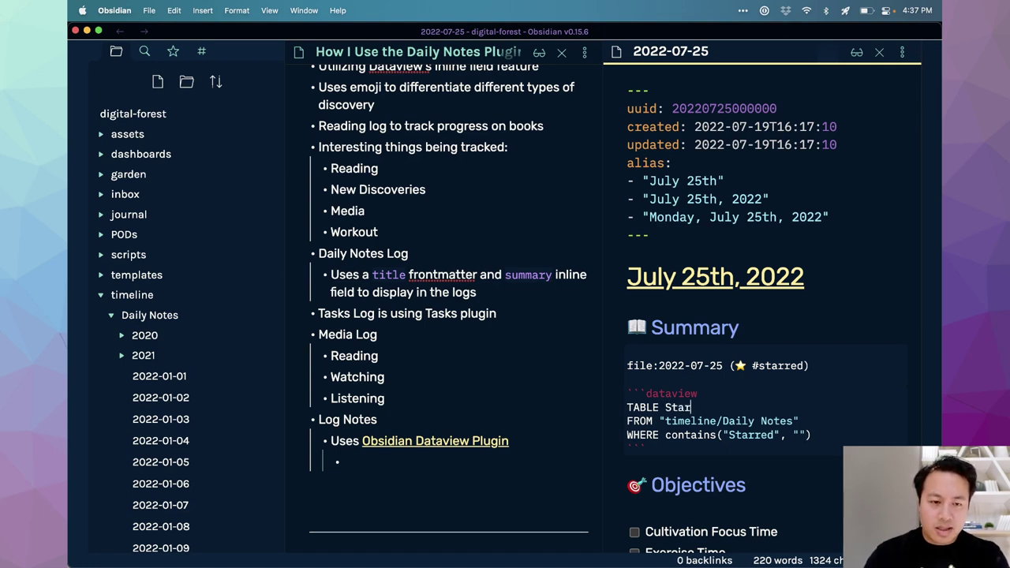
type("red as hing")
key("BackSpace")
key("BackSpace")
key("BackSpace")
key("BackSpace")
Step: Finish the "Highlight" column alias and render the Dataview table
type("\"Hig")
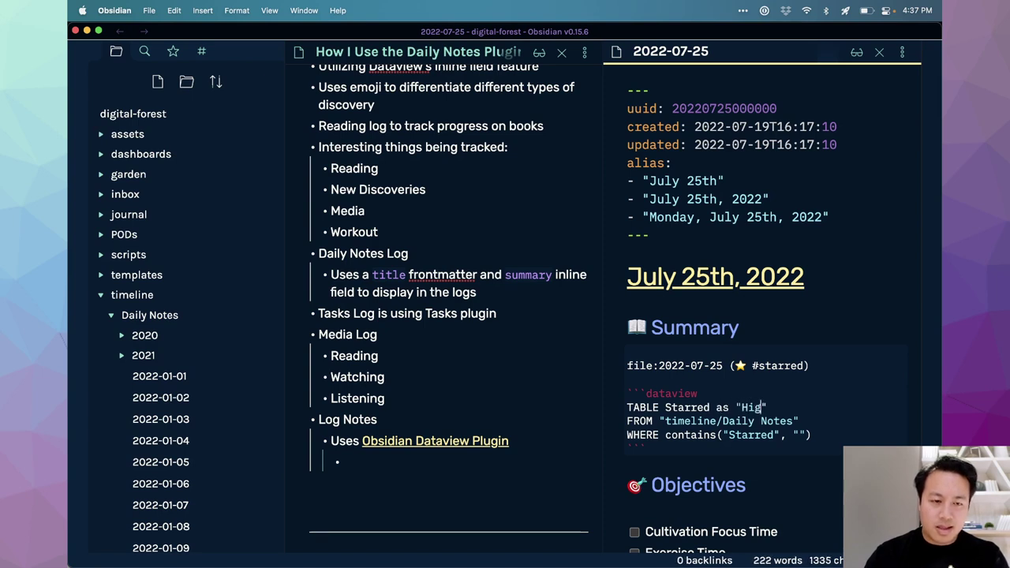
type("hlight")
left_click(767, 485)
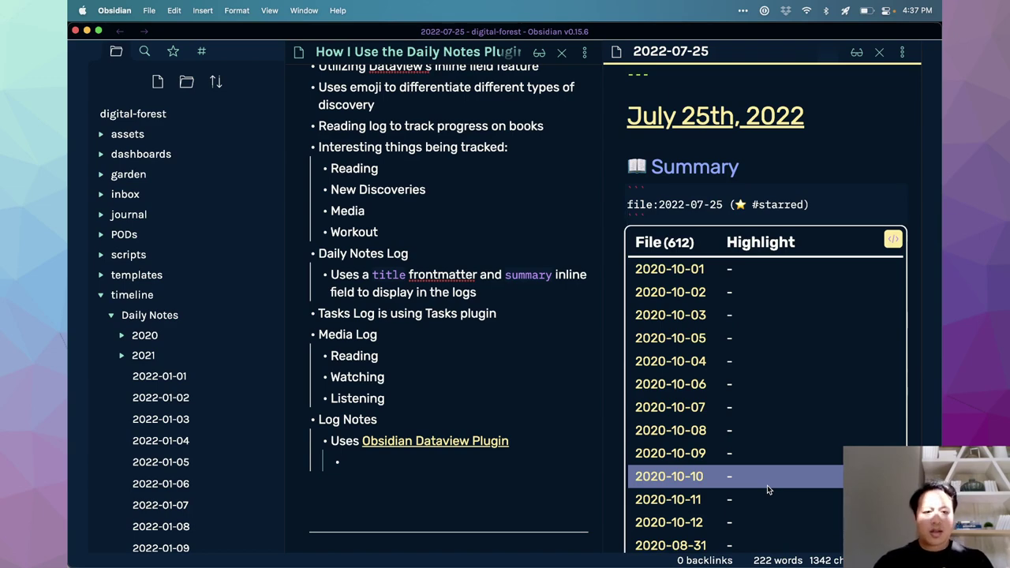
scroll(767, 488, "down", 15)
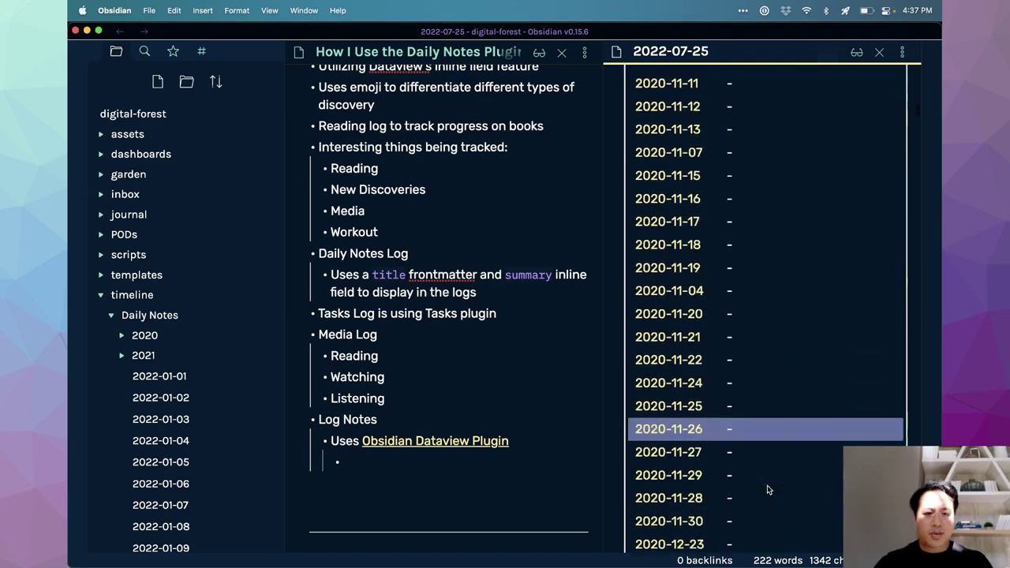
scroll(767, 488, "down", 10)
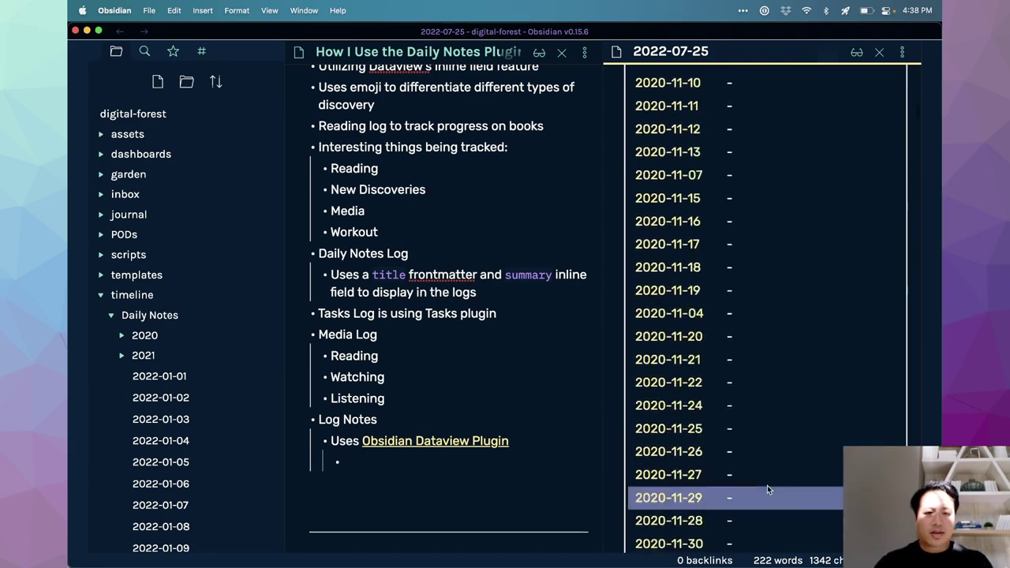
scroll(767, 486, "up", 15)
Step: Append /2022-07-25 to the FROM path and render the narrowed table
left_click(844, 367)
key("Down")
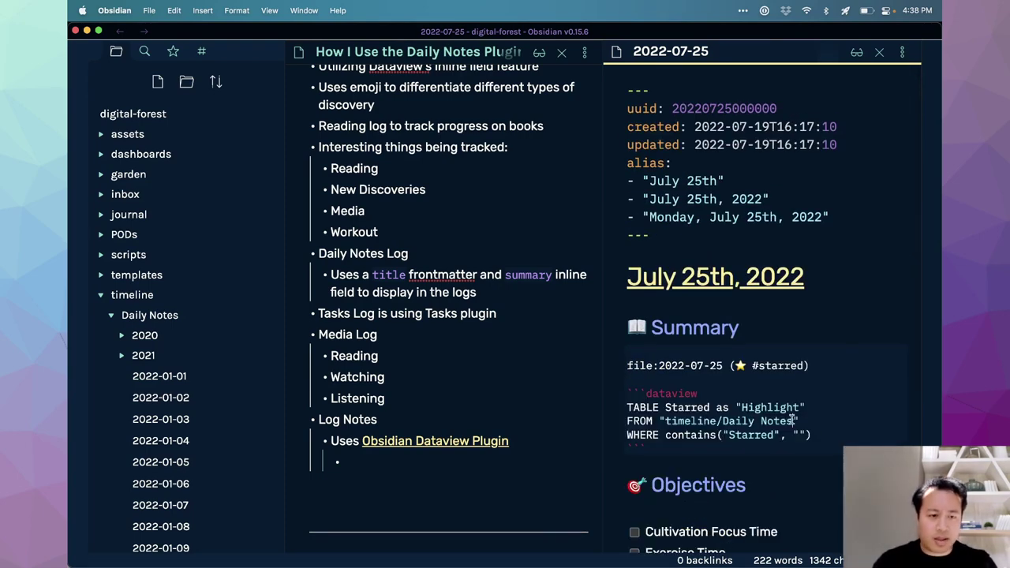
type("/2022-07-2")
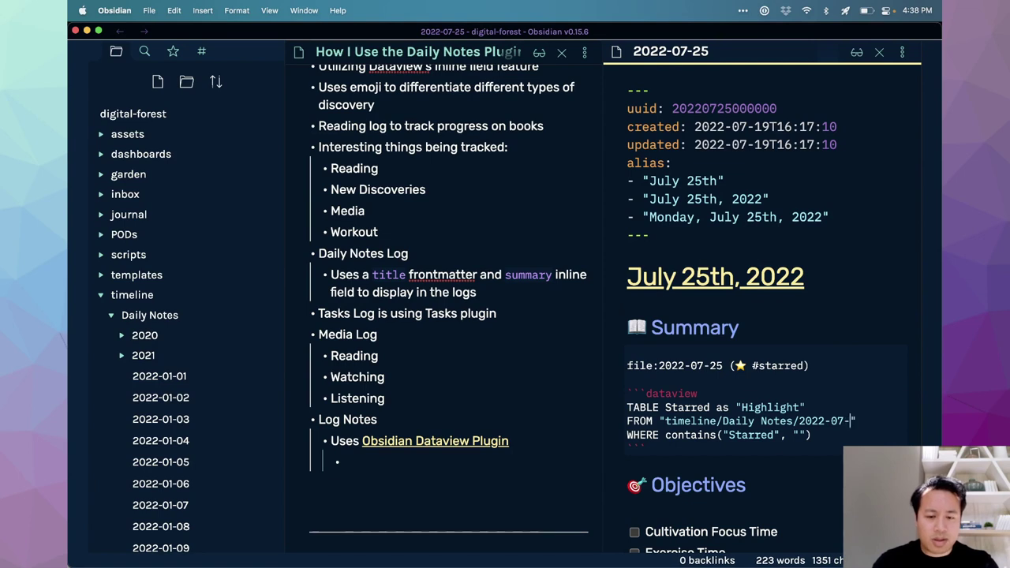
type("5")
left_click(873, 364)
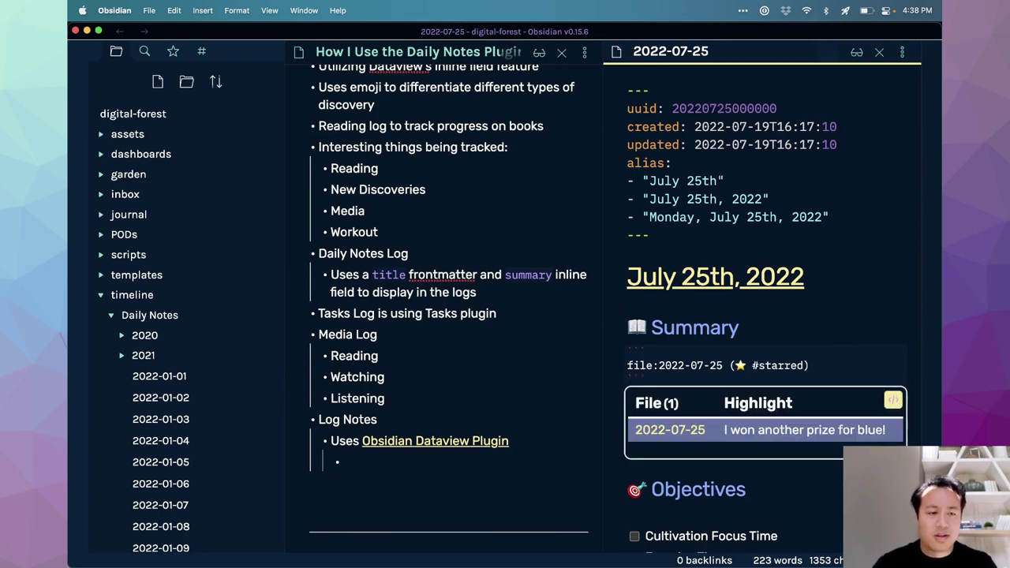
scroll(857, 371, "down", 2)
scroll(843, 396, "down", 10)
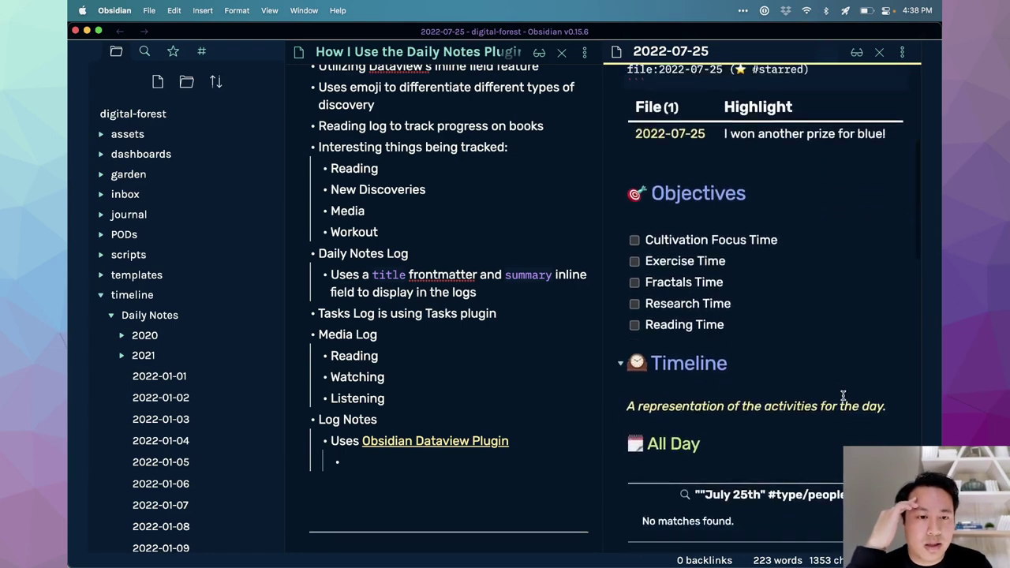
Step: Add a 'Starred:: Another statement' line below the 'prize for blue!' entry
left_click(865, 387)
key("Return")
type("Starred")
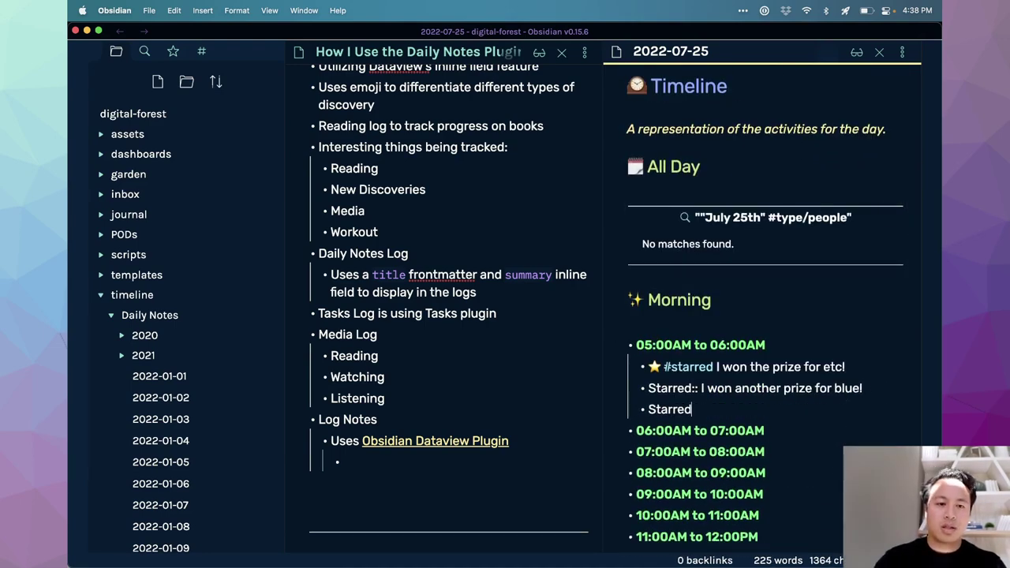
type(":: Another statement")
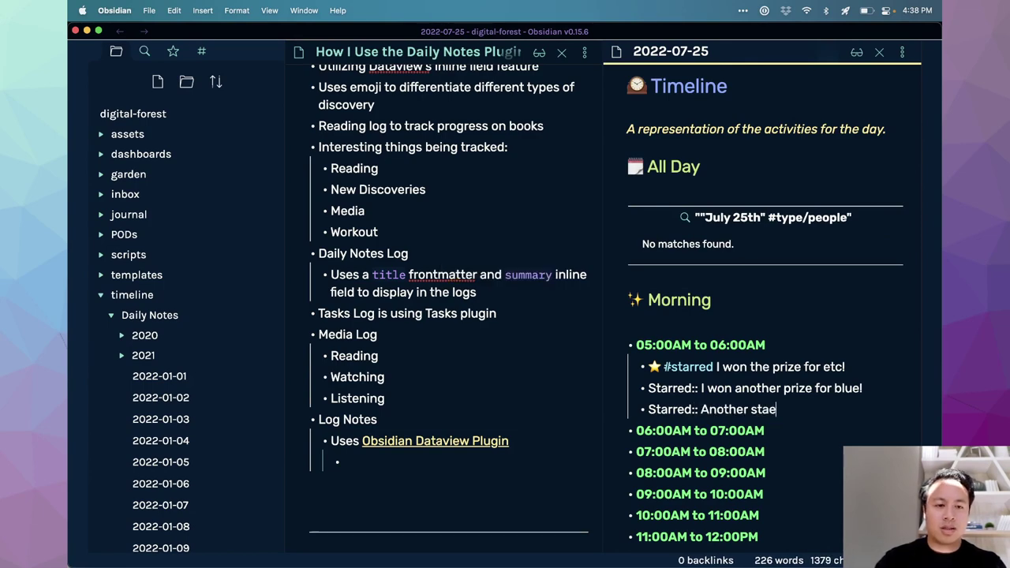
scroll(882, 405, "up", 10)
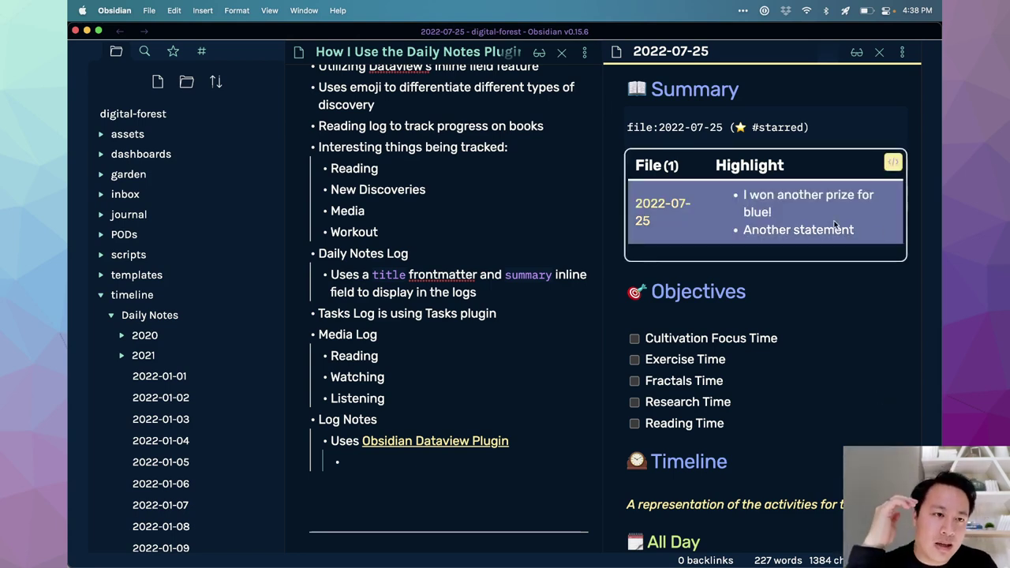
Step: Copy the table row text and turn the starred file line into a query block
right_click(865, 212)
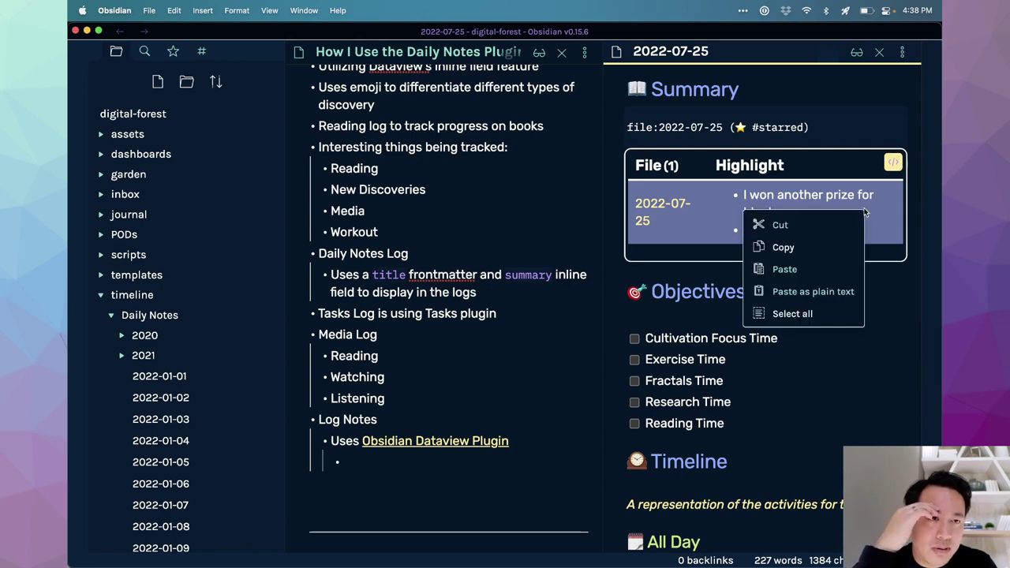
left_click(820, 248)
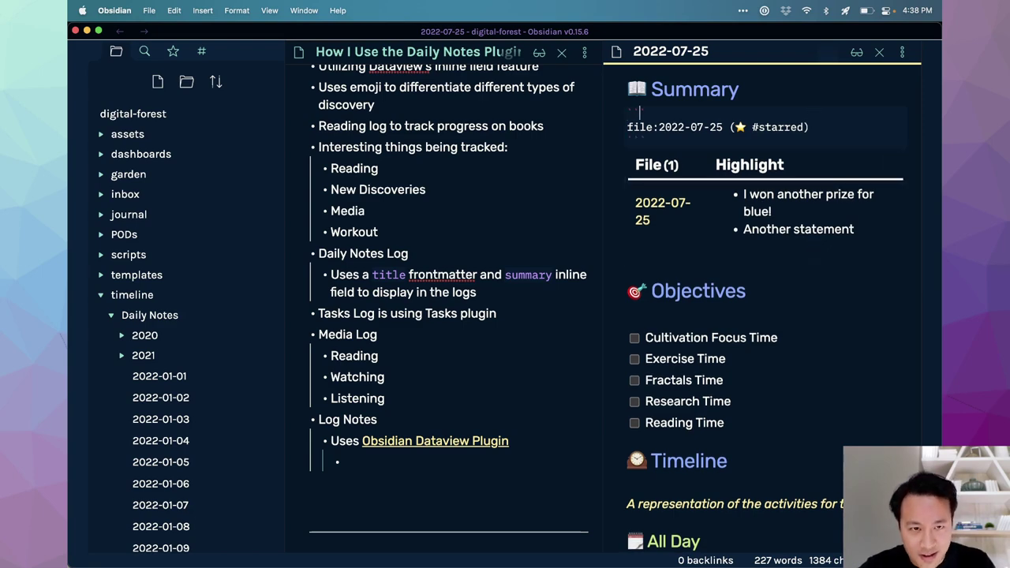
type("query")
key("Up")
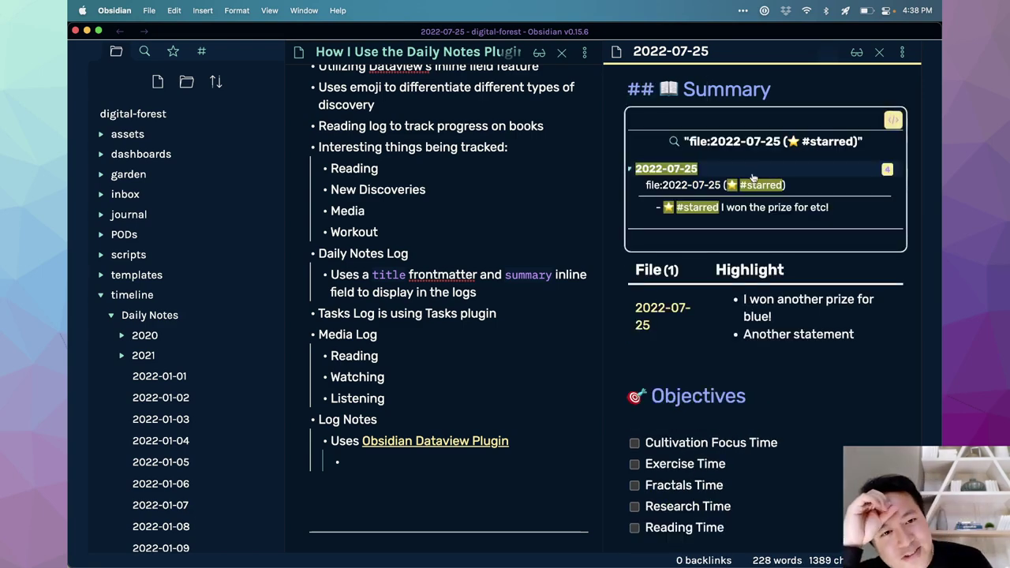
scroll(802, 117, "down", 3)
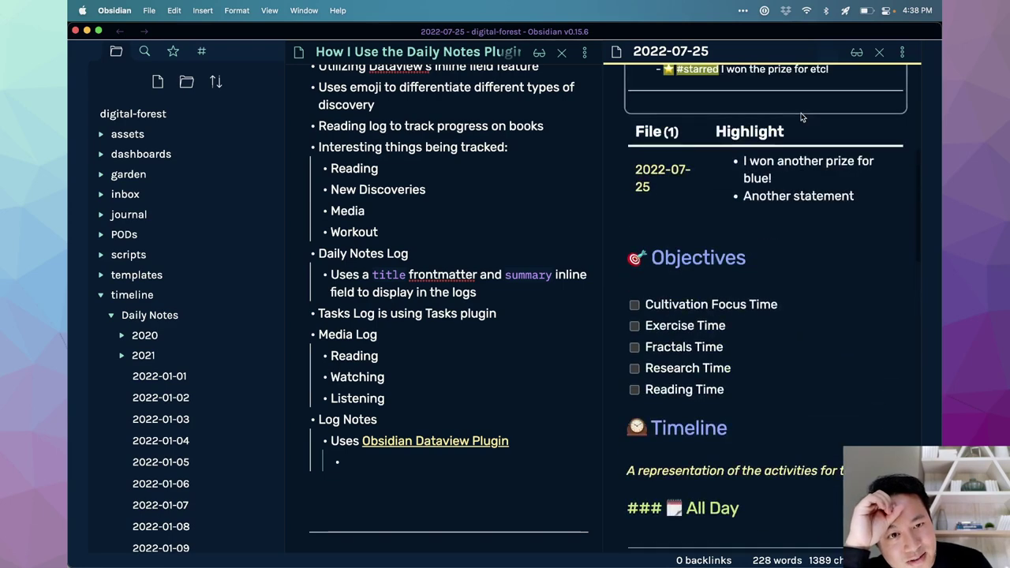
scroll(802, 117, "up", 3)
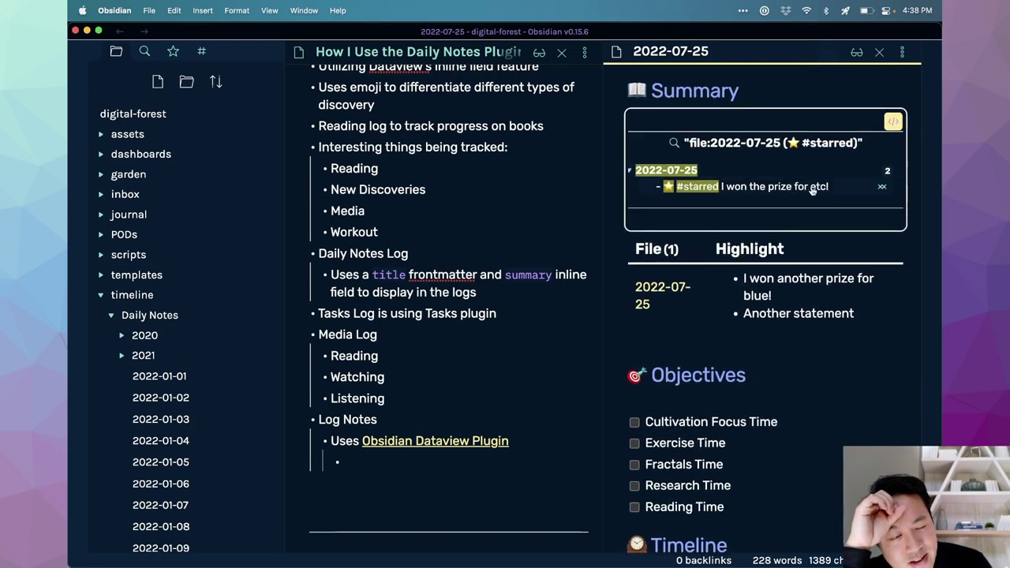
Step: Open the Dataview table's query source for editing
right_click(812, 189)
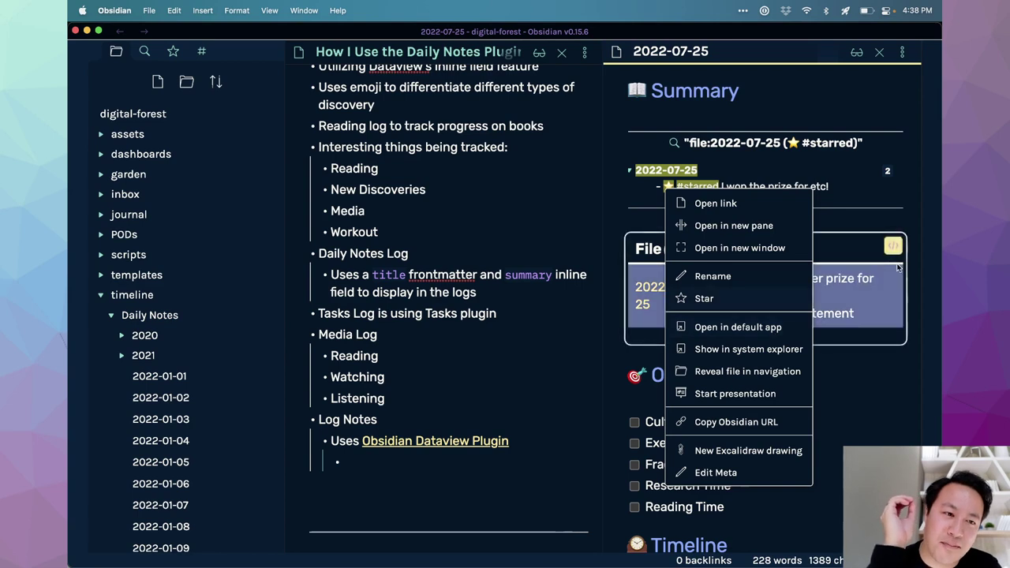
left_click(915, 282)
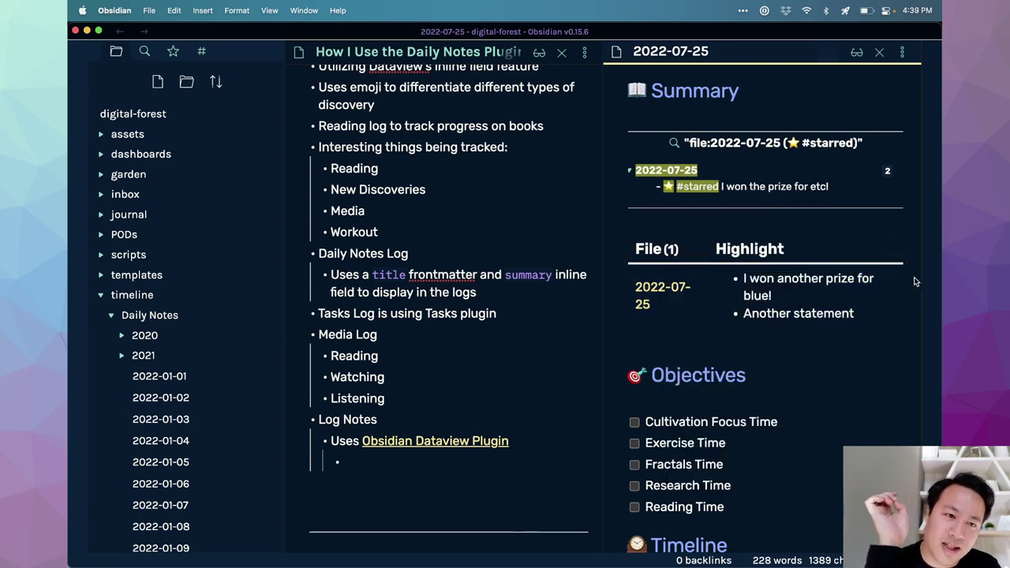
mouse_move(896, 126)
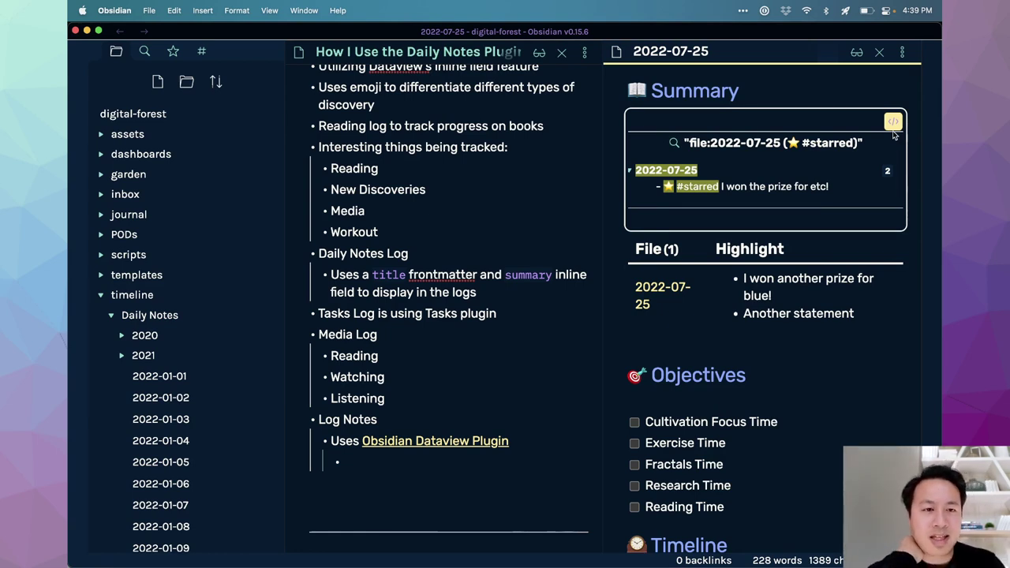
left_click(893, 122)
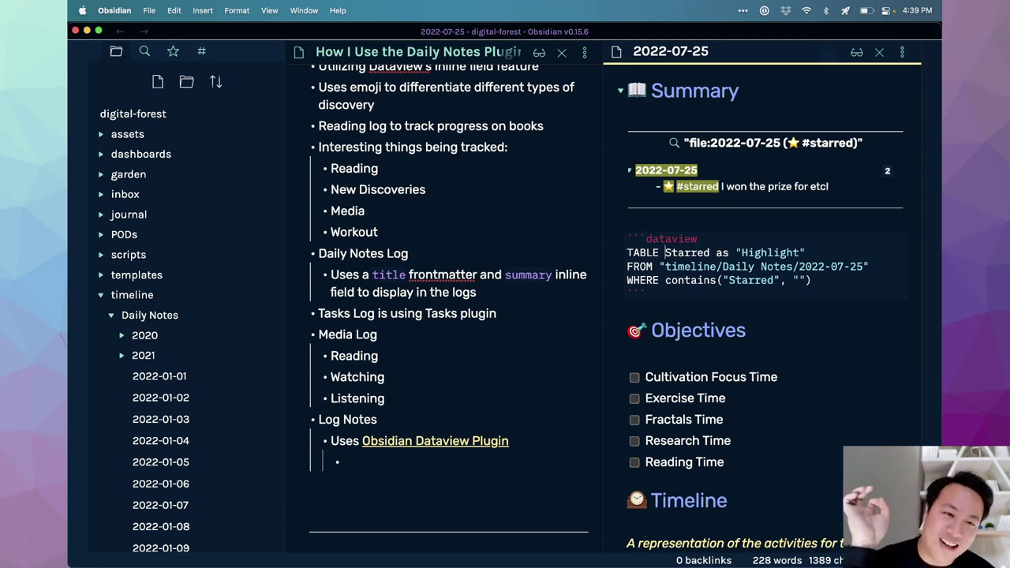
Step: Search Chrome for 'obsidian dataview hide file name' and scroll to the WITHOUT ID forum answer
key("super+Tab")
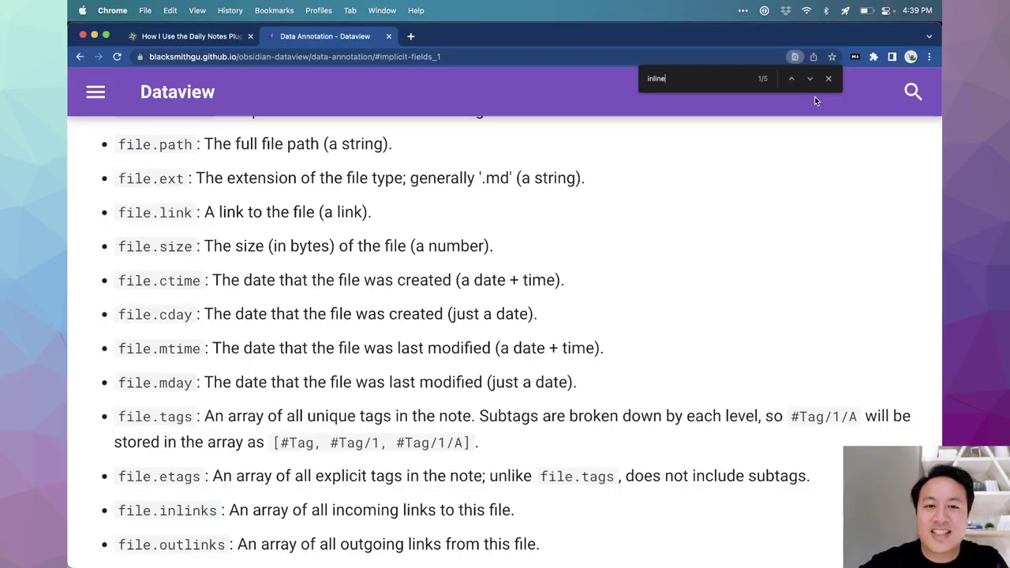
key("super+t")
type("obsidian dataview hide file name")
key("Return")
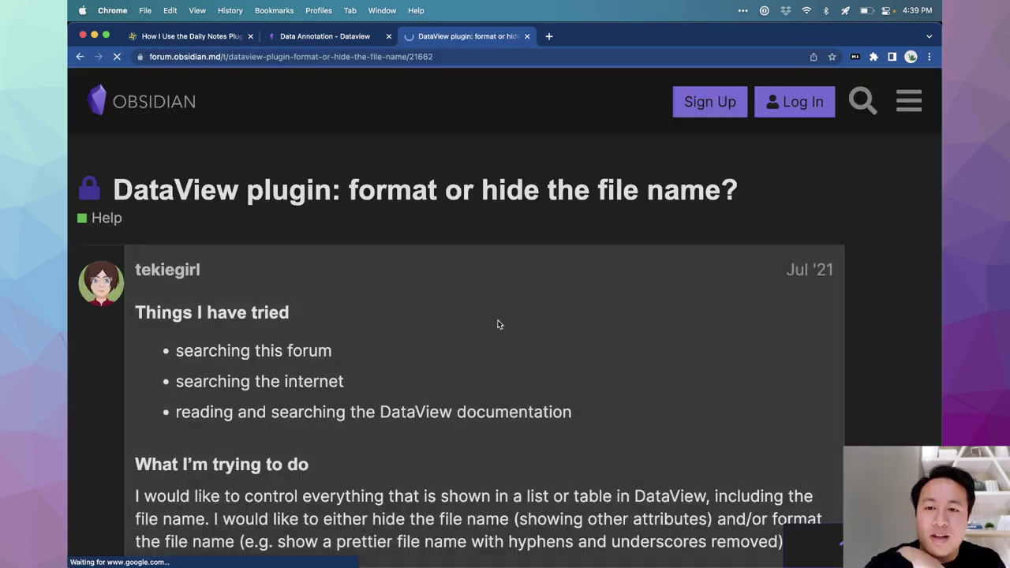
scroll(497, 323, "down", 5)
scroll(498, 324, "down", 10)
scroll(492, 329, "down", 5)
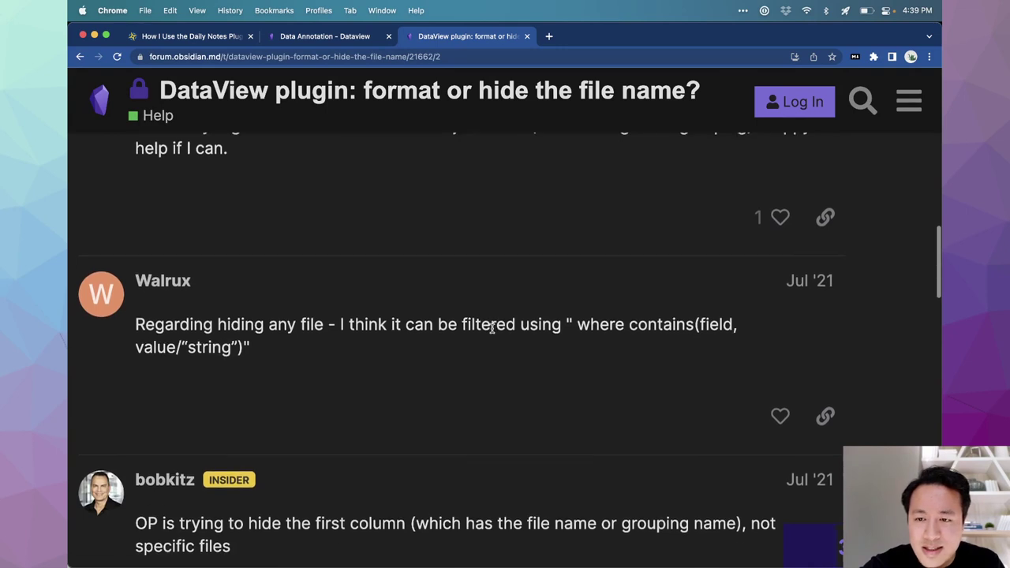
scroll(492, 328, "down", 5)
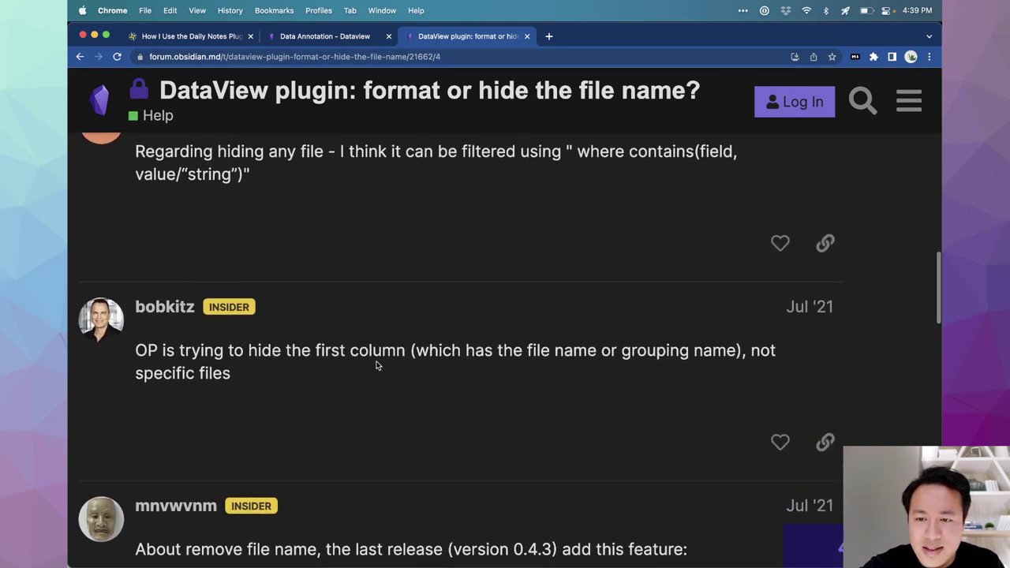
scroll(329, 367, "down", 8)
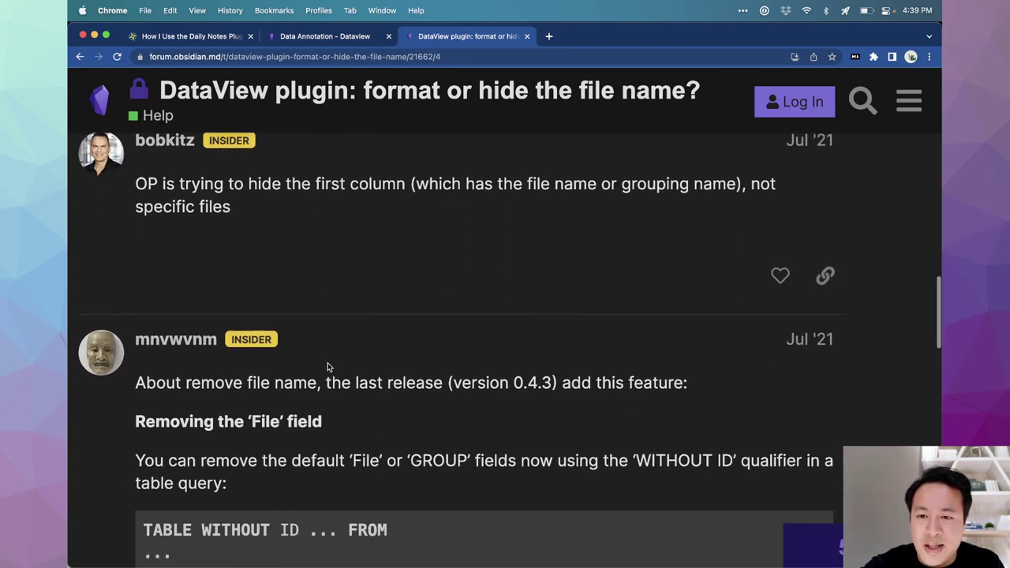
Step: Add WITHOUT ID after TABLE so the Summary table drops the File column
key("super+Tab")
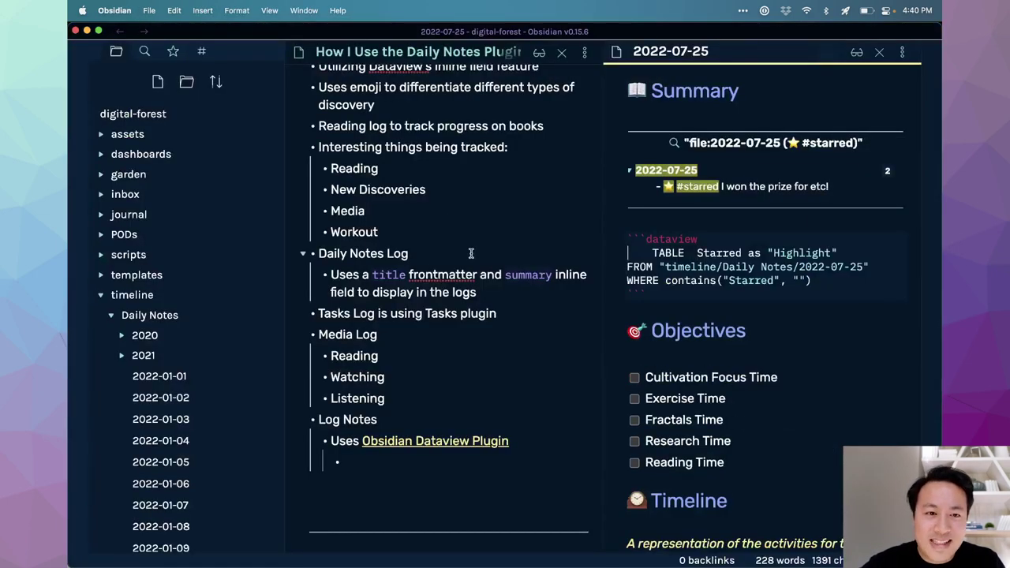
type("WITHOUT ID")
left_click(646, 141)
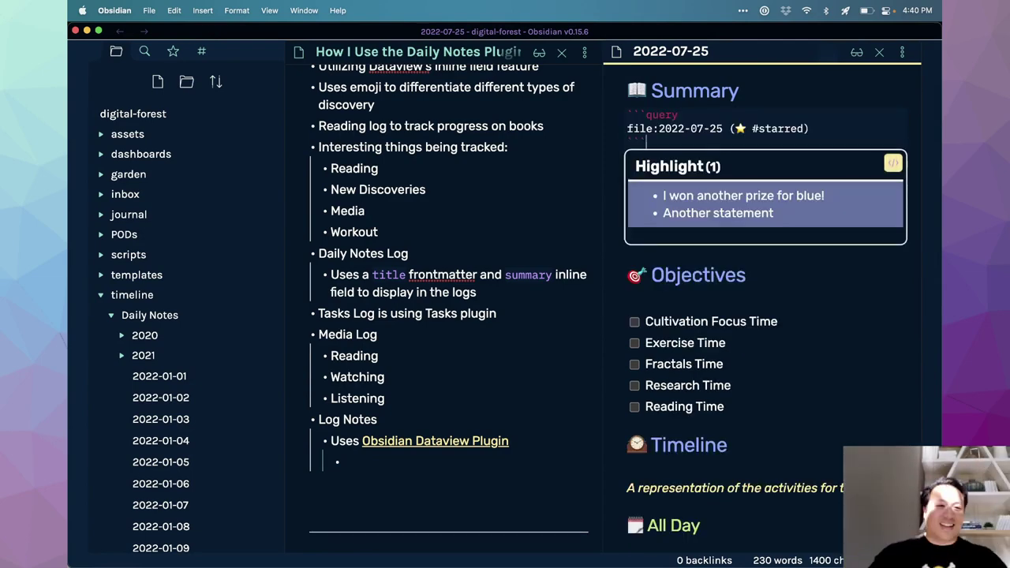
key("Down")
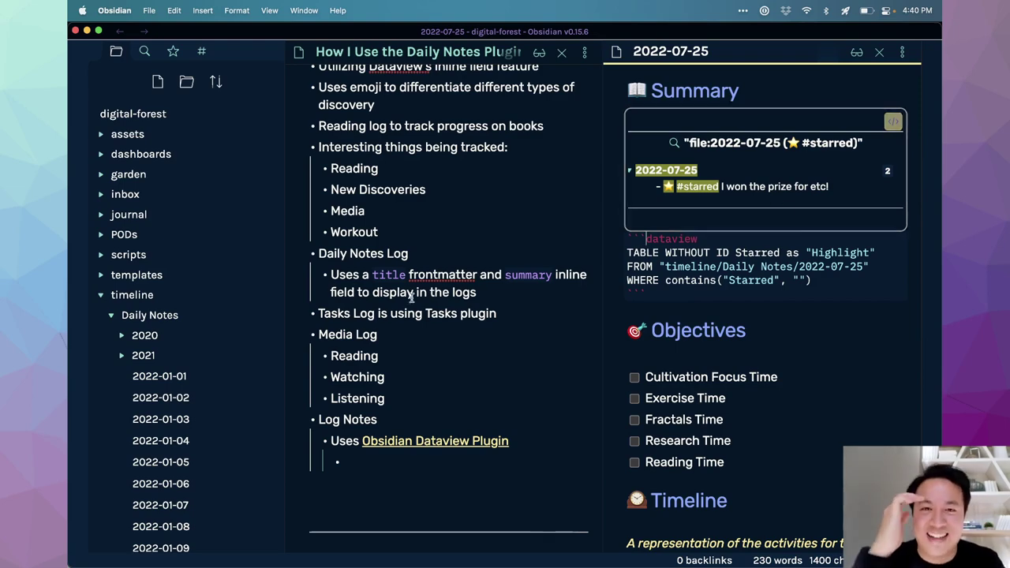
Step: Search the quick switcher for 'obsidian dataview' notes
key("super+o")
type("b")
key("BackSpace")
type("obsidian dataview")
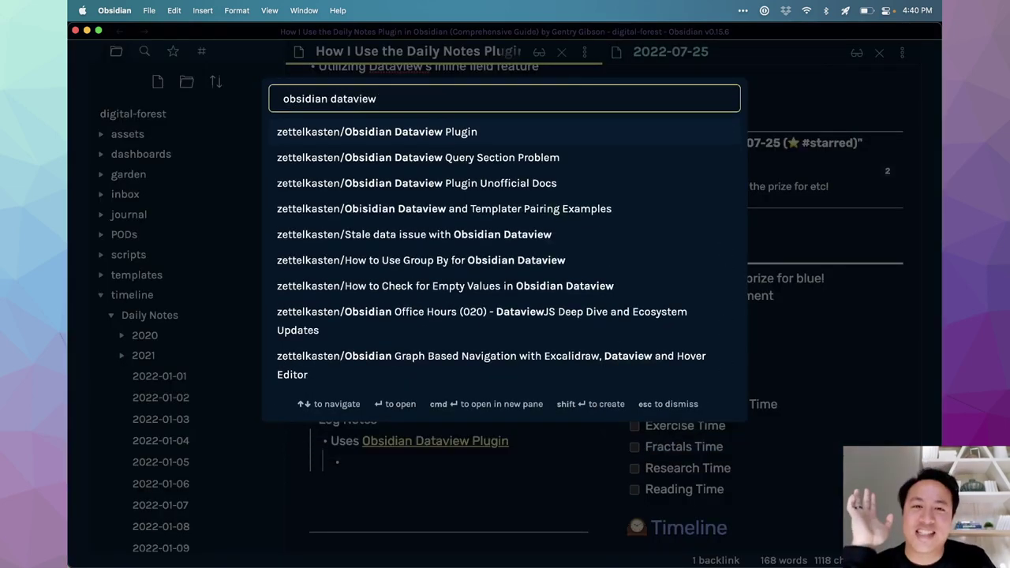
Step: In the Obsidian Dataview Plugin note, add bullets on hiding the first column with WITHOUT ID and querying inline fields
key("Return")
type("first colu")
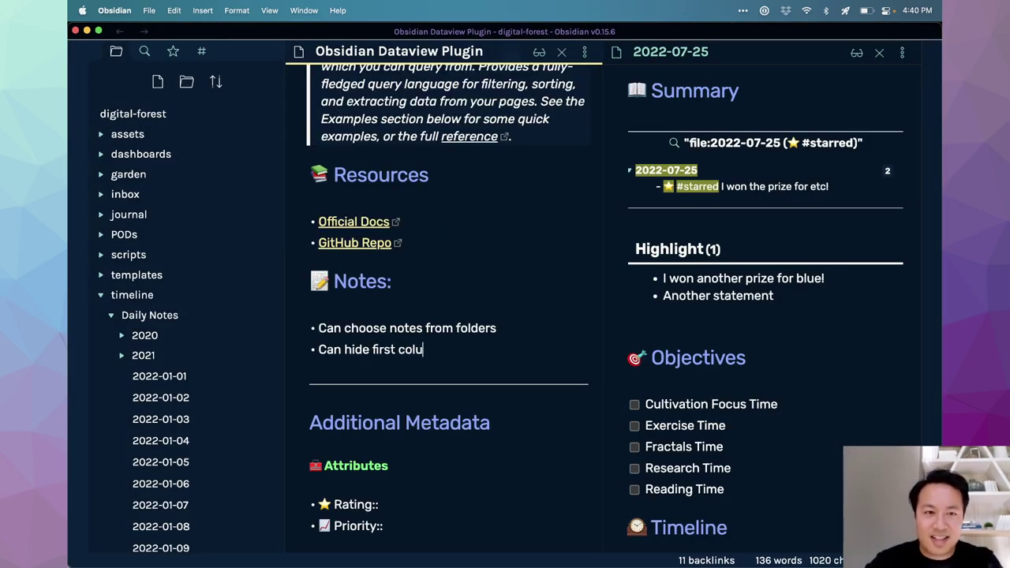
type("mn with `WITOU")
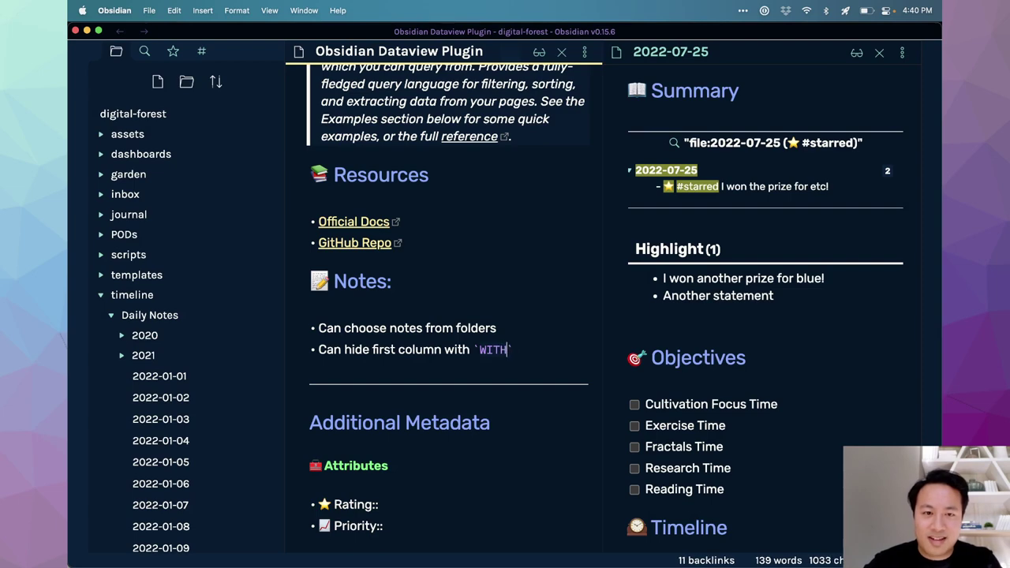
type("OUT ID`")
key("Return")
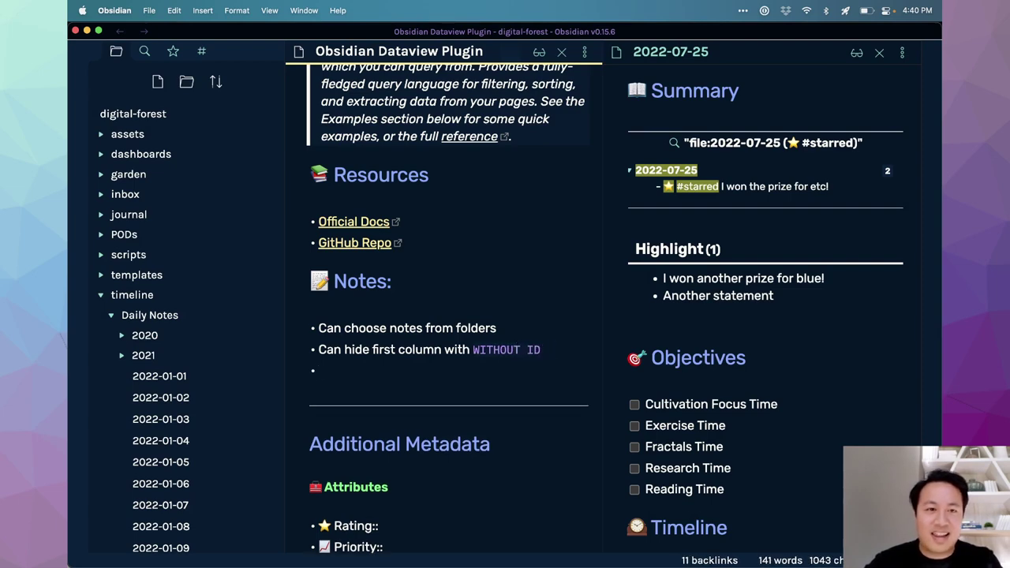
type("Can query colum")
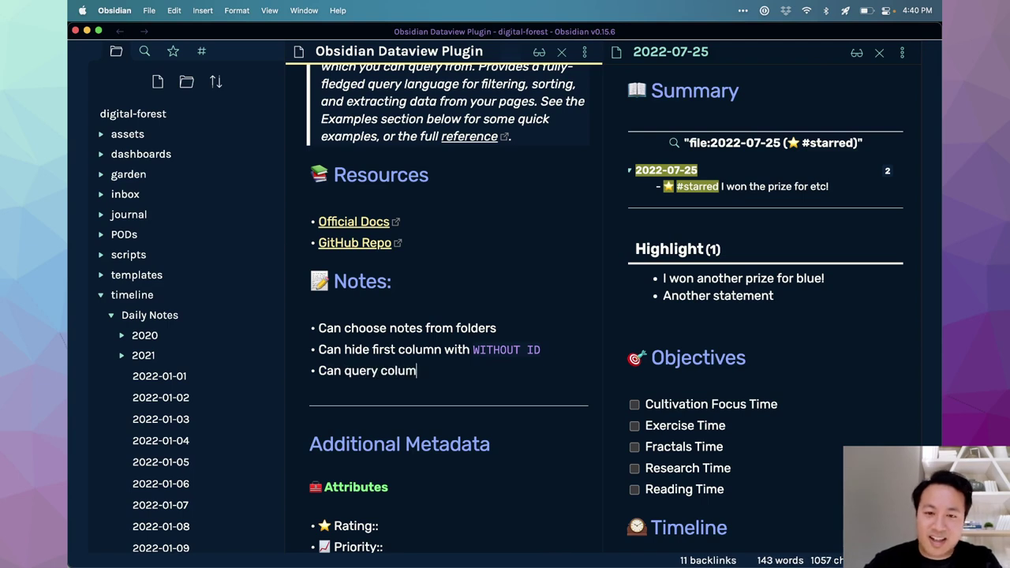
type("ns according to ine")
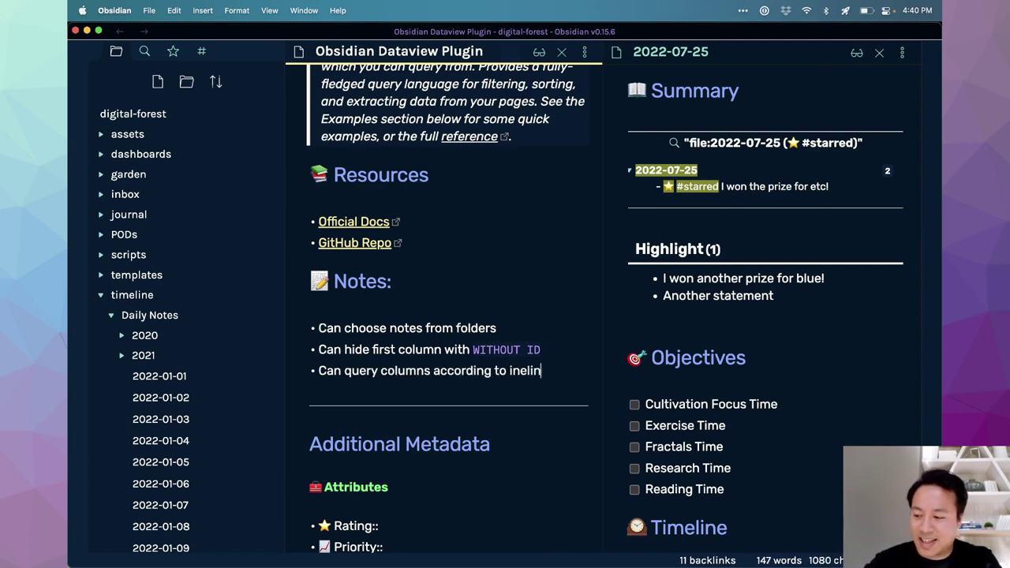
key("BackSpace")
type("line fields")
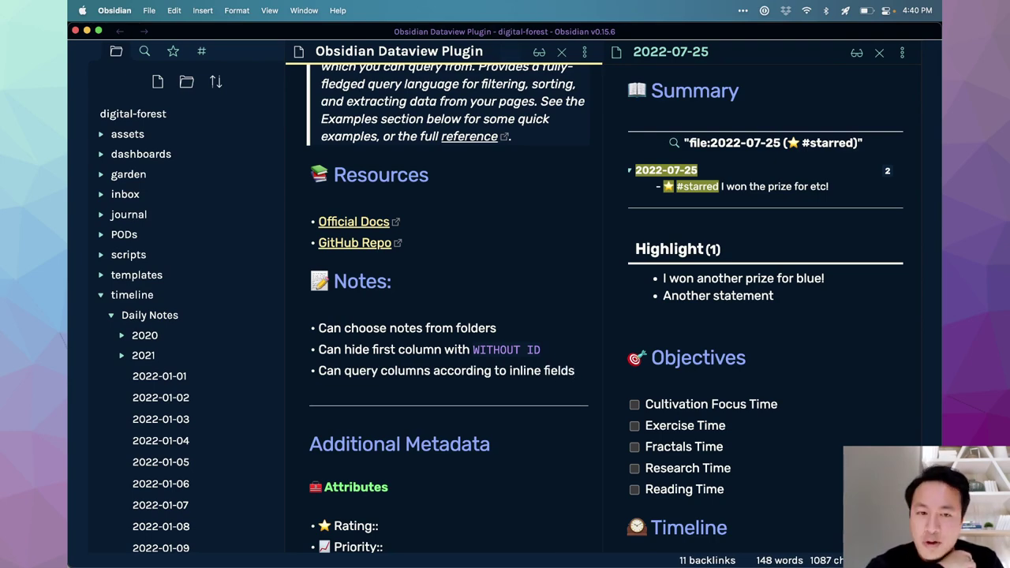
scroll(803, 404, "down", 5)
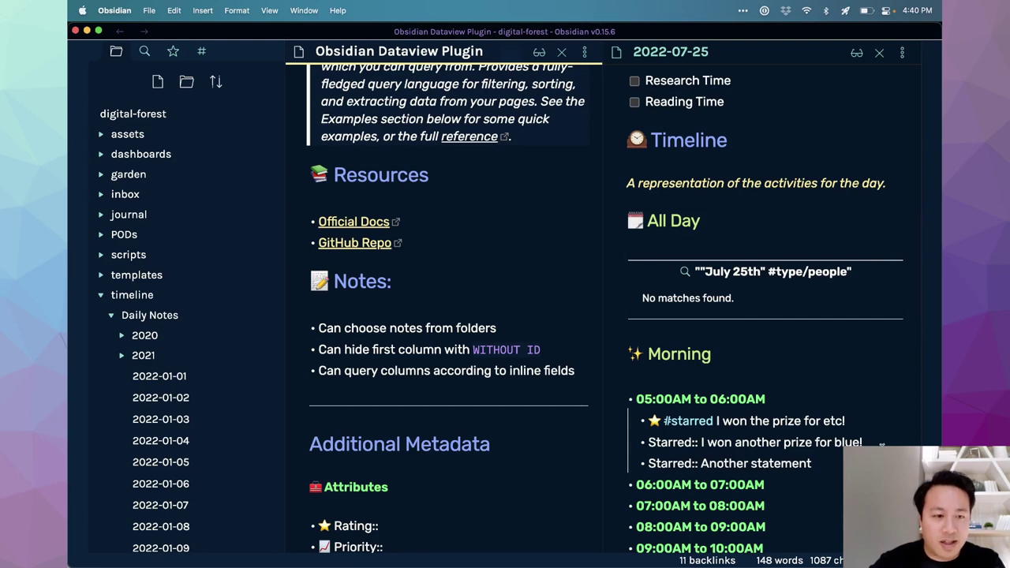
left_click(882, 443)
key("BackSpace")
type("for [[")
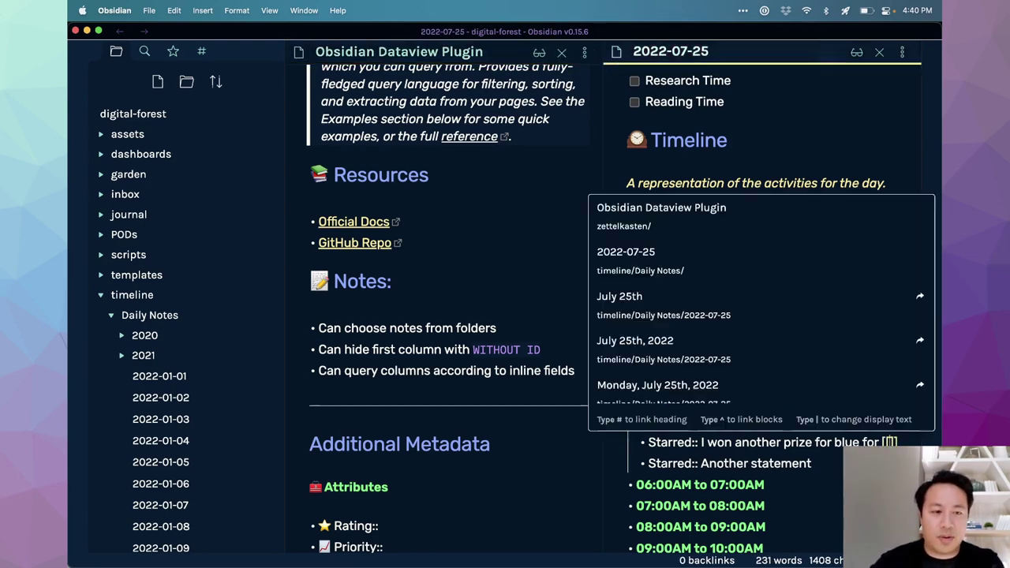
type("@obsi")
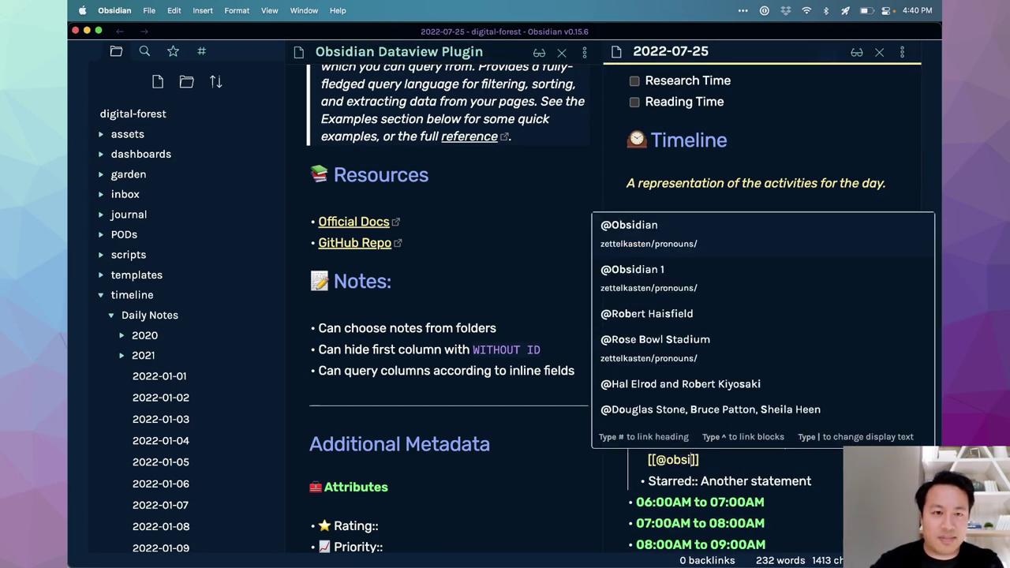
key("Return")
left_click(847, 388)
Step: Return to the note's Summary heading to review the Highlight table
scroll(847, 382, "up", 1)
scroll(789, 315, "up", 5)
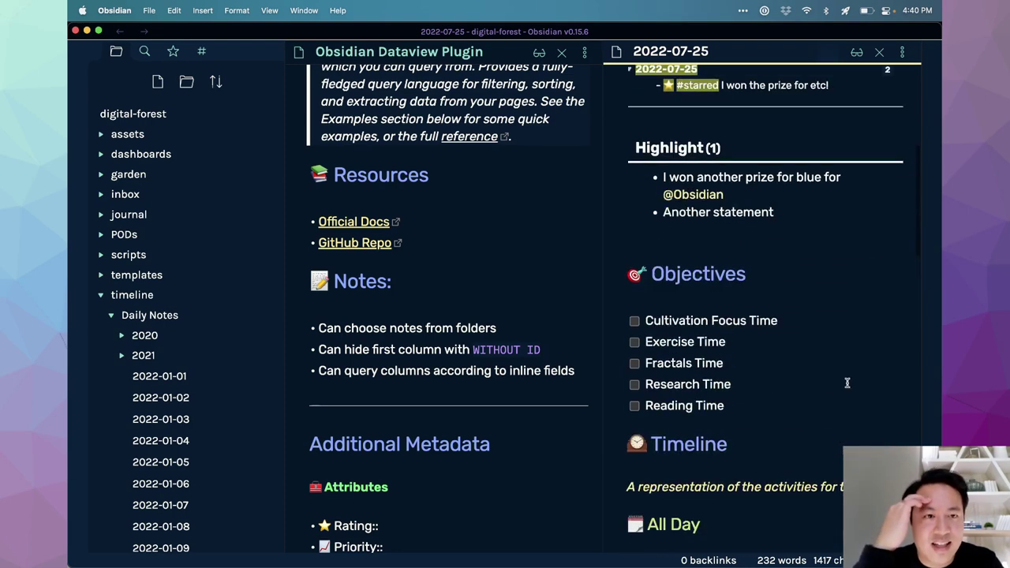
mouse_move(708, 245)
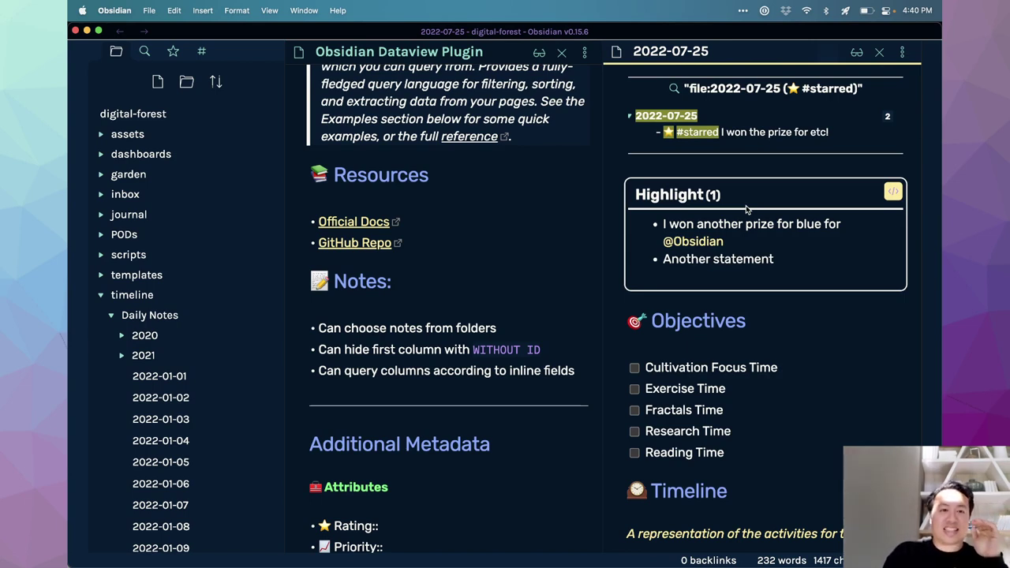
scroll(754, 165, "up", 3)
left_click(754, 165)
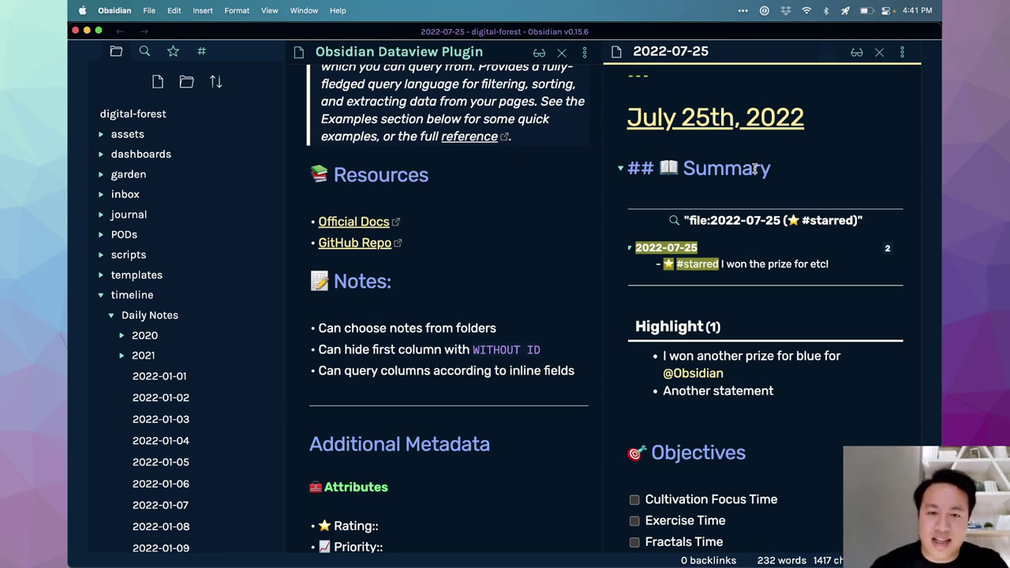
Step: Open Epic Notes (Course) in a new pane and scroll to its Patterns list
key("super+o")
type("epic notes ")
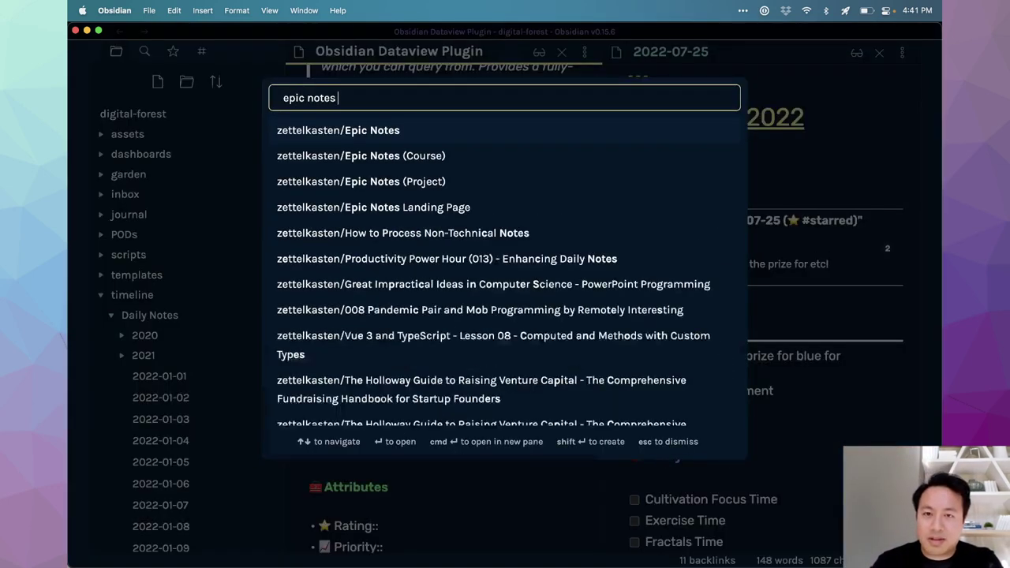
type("course")
key("super+Return")
scroll(606, 342, "down", 10)
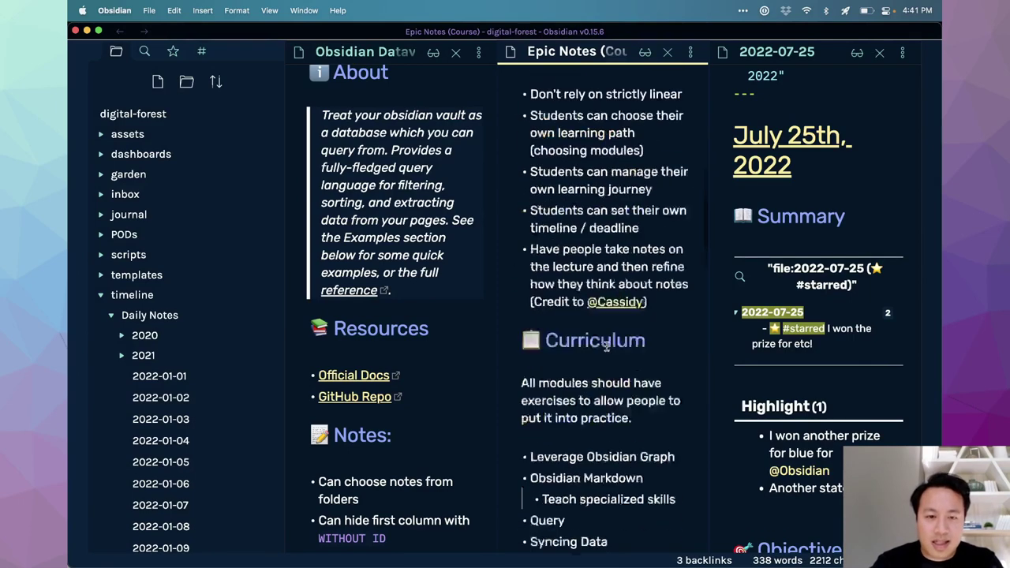
scroll(606, 345, "down", 5)
scroll(612, 397, "down", 5)
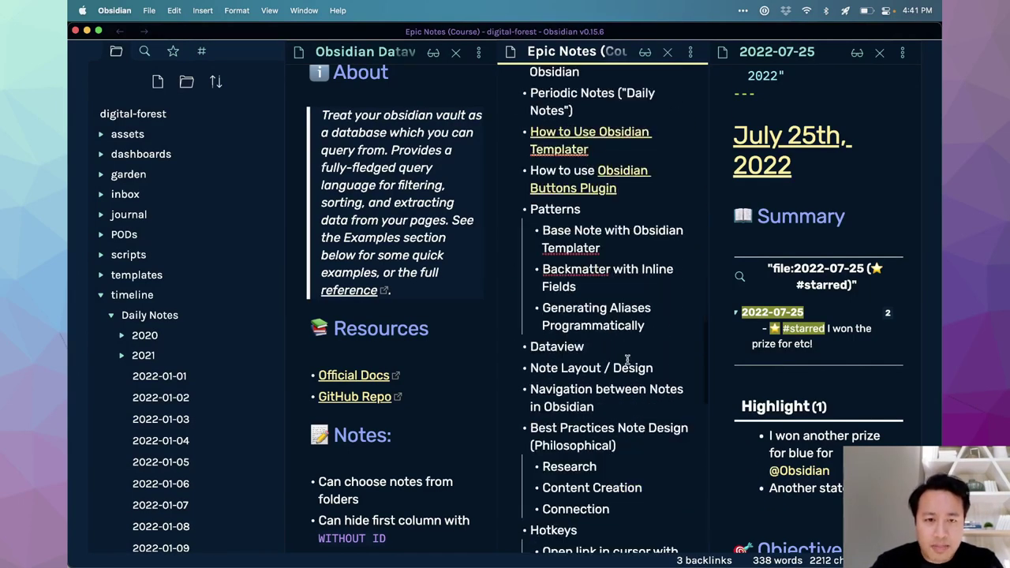
Step: Add the Patterns bullet 'Summary from Inline Fields Using Dataview' and close the note
key("Return")
type("Summary")
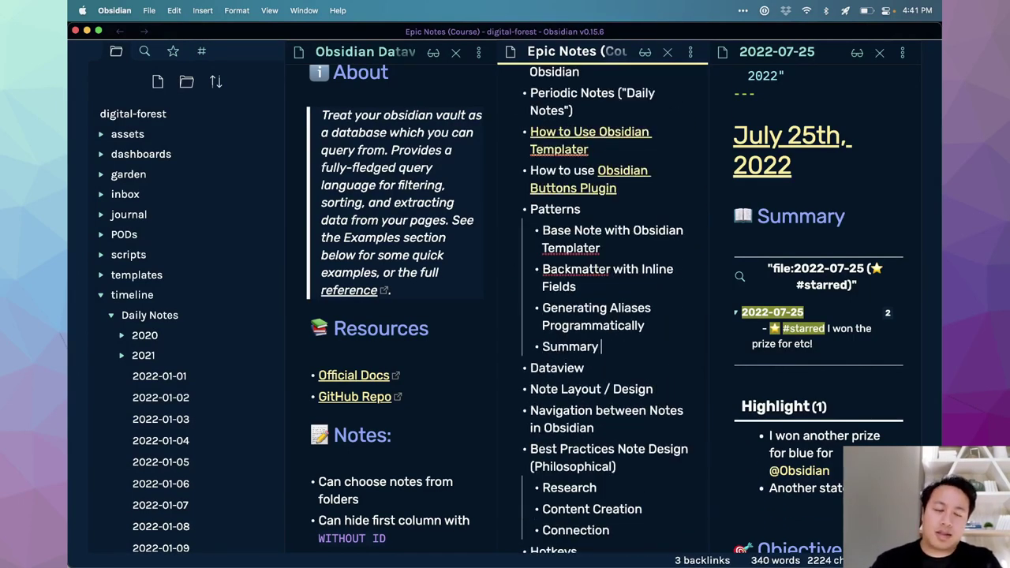
type(" from Inline")
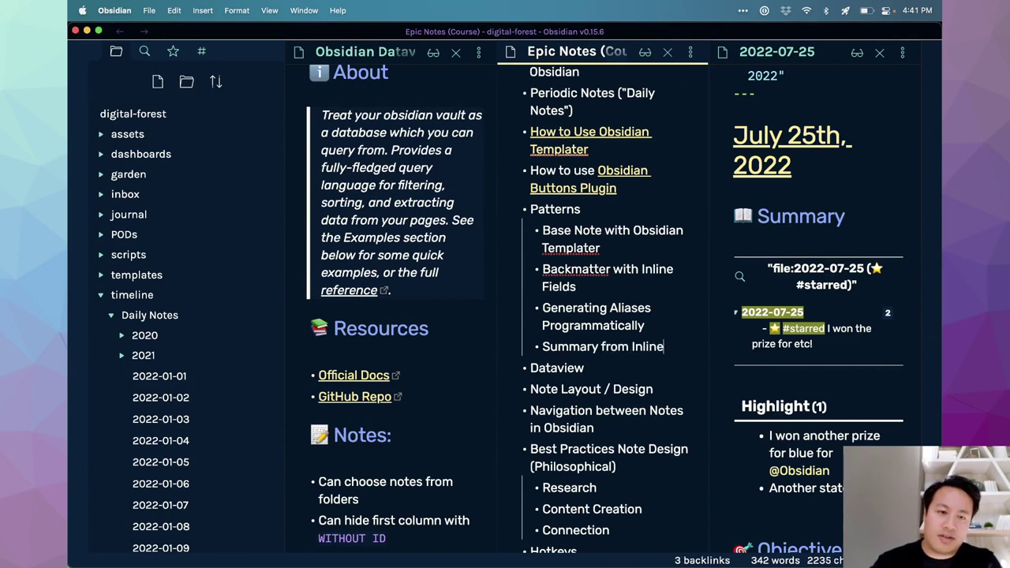
type(" Fields Using Dataview")
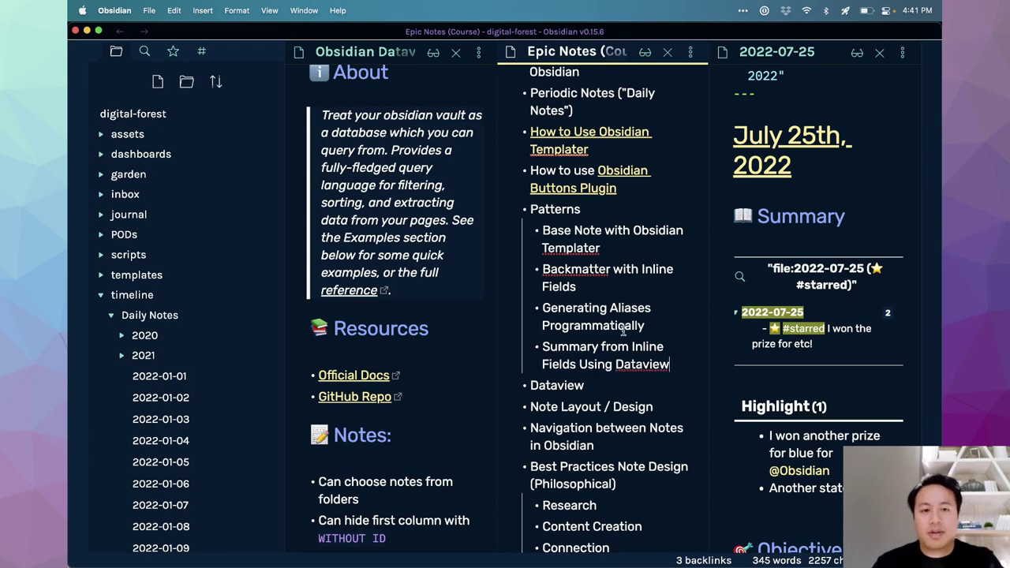
key("super+w")
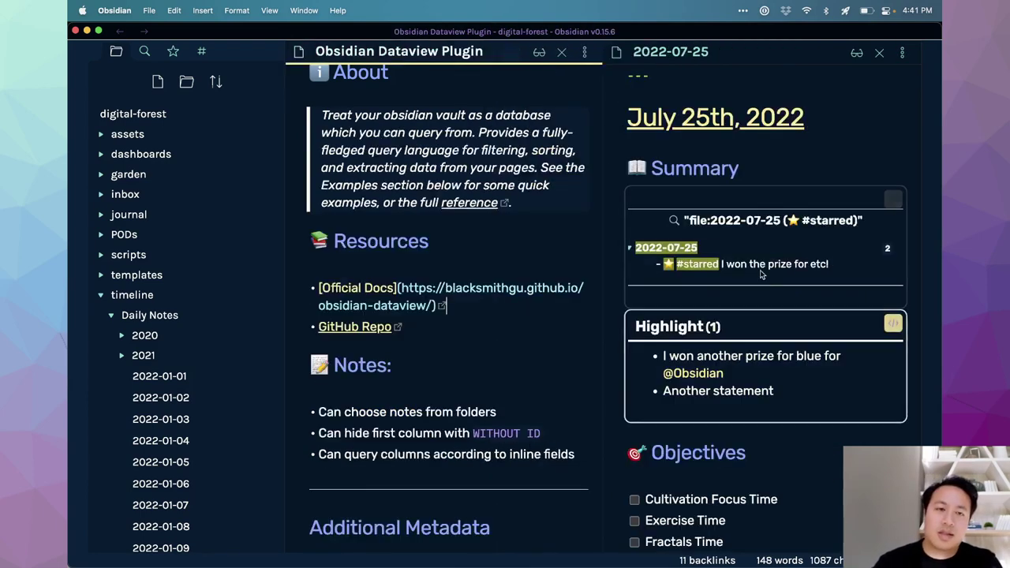
Step: Move the caret from the daily note's Summary heading to the Dataview Plugin note's Resources heading
left_click(807, 181)
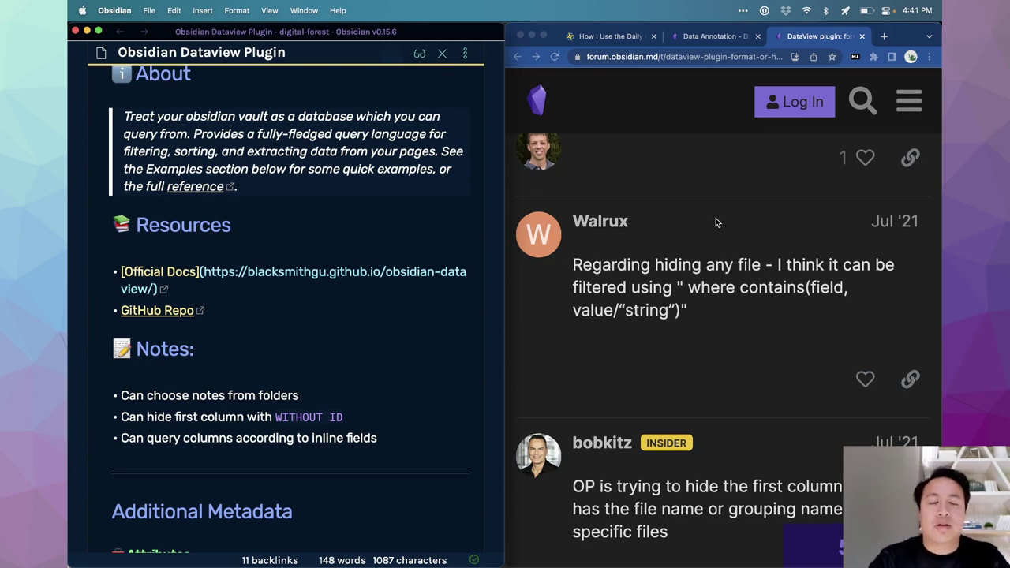
left_click(424, 230)
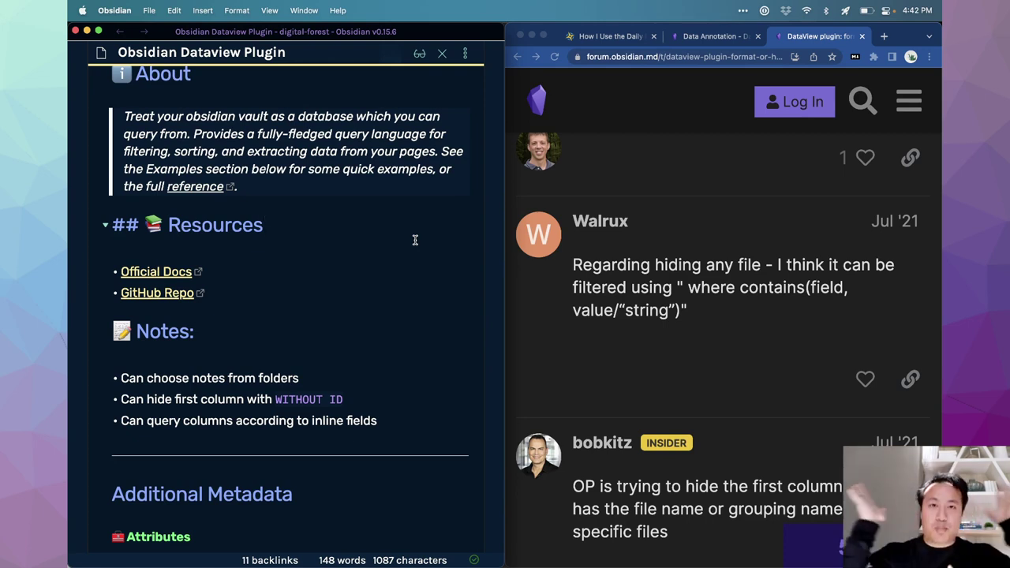
Step: Bring Chrome forward, close the forum and annotation pages, and scroll the remaining page
left_click(740, 312)
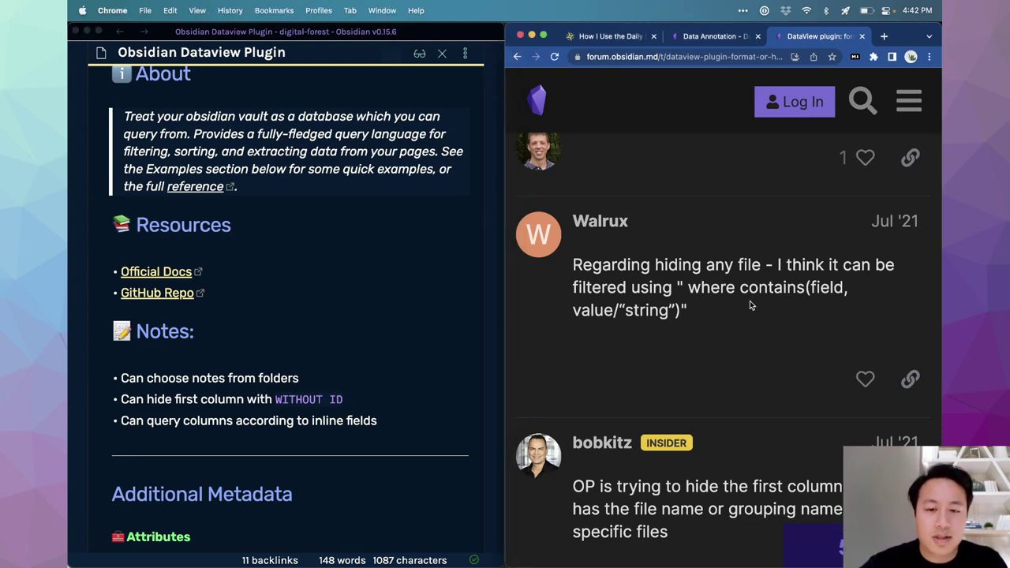
key("super+w")
key("super+w")
scroll(688, 313, "down", 4)
scroll(687, 312, "down", 1)
scroll(689, 313, "down", 2)
scroll(689, 314, "down", 2)
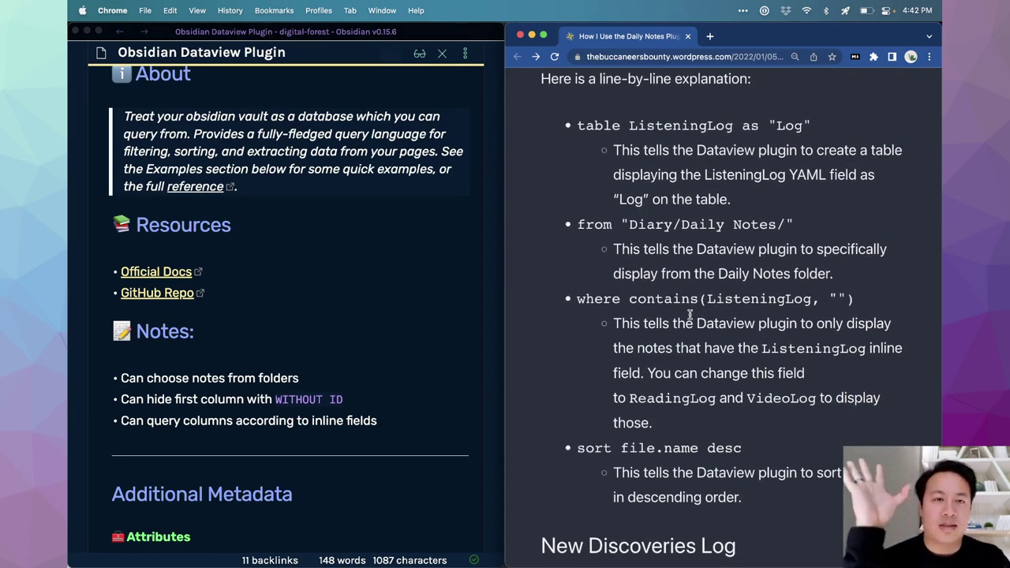
scroll(686, 296, "down", 1)
scroll(686, 296, "up", 1)
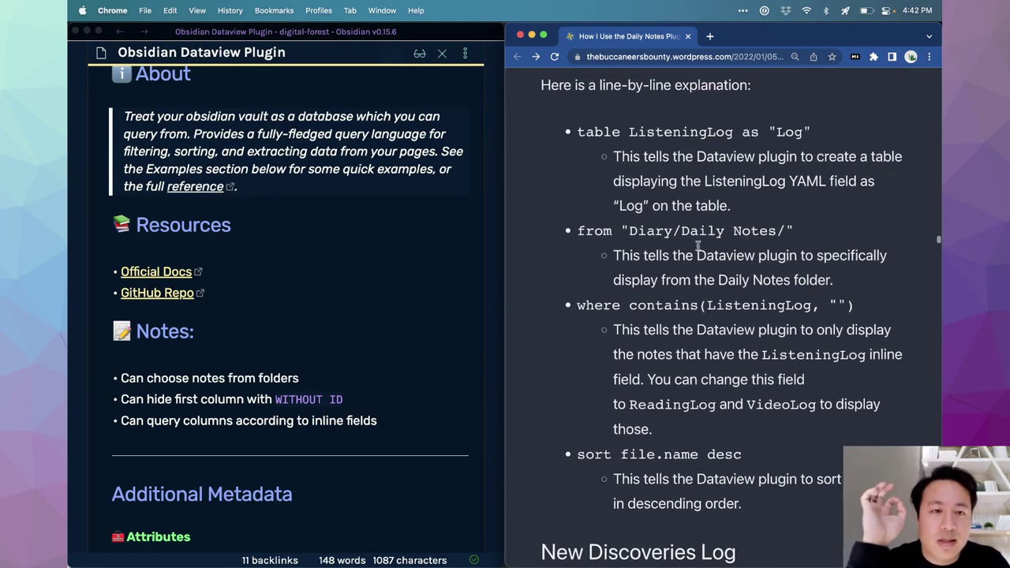
scroll(685, 296, "down", 3)
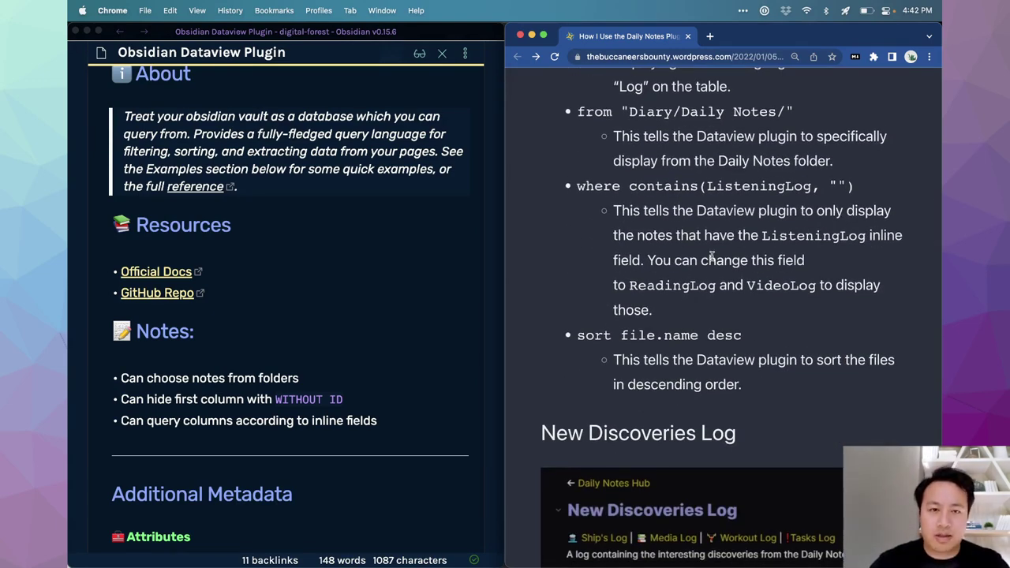
Step: Load the Dataview documentation via an 'obsidian dataview' search in a new tab, with Chrome beside Obsidian
key("ctrl+alt+Return")
key("super+t")
type("obsidian")
type(" dataview")
key("Down")
key("Down")
key("Down")
key("Down")
key("Down")
key("Return")
key("ctrl+alt+Right")
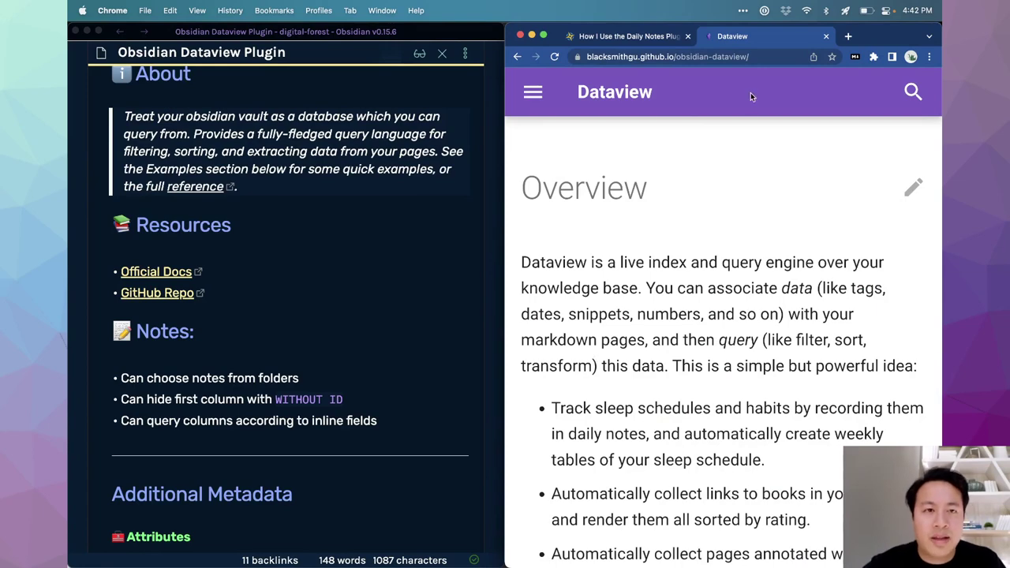
Step: Search the Dataview docs for 'contains' and read the contains() function entry
left_click(914, 92)
type("contains")
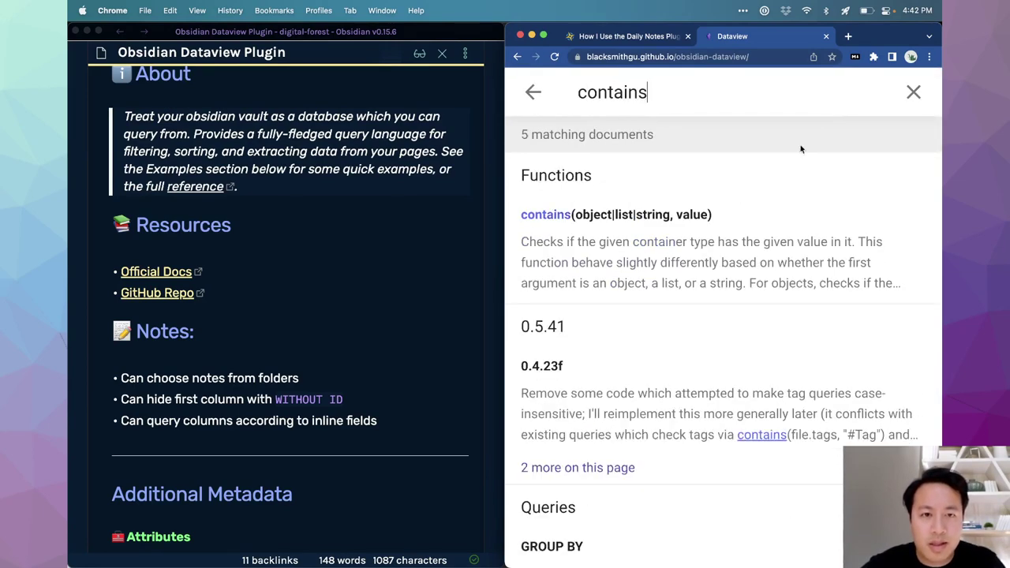
left_click(641, 284)
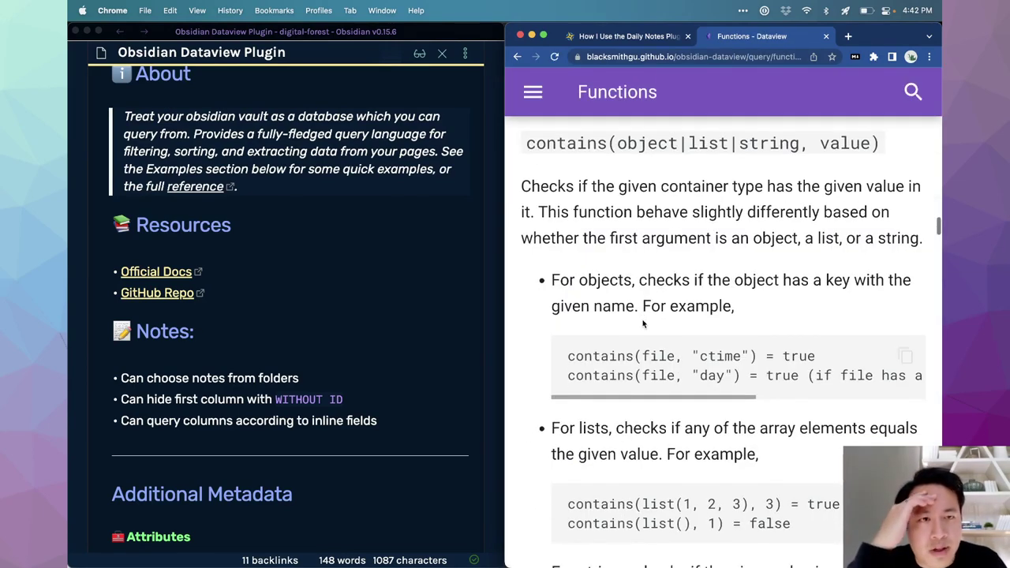
left_click_drag(621, 166, 780, 166)
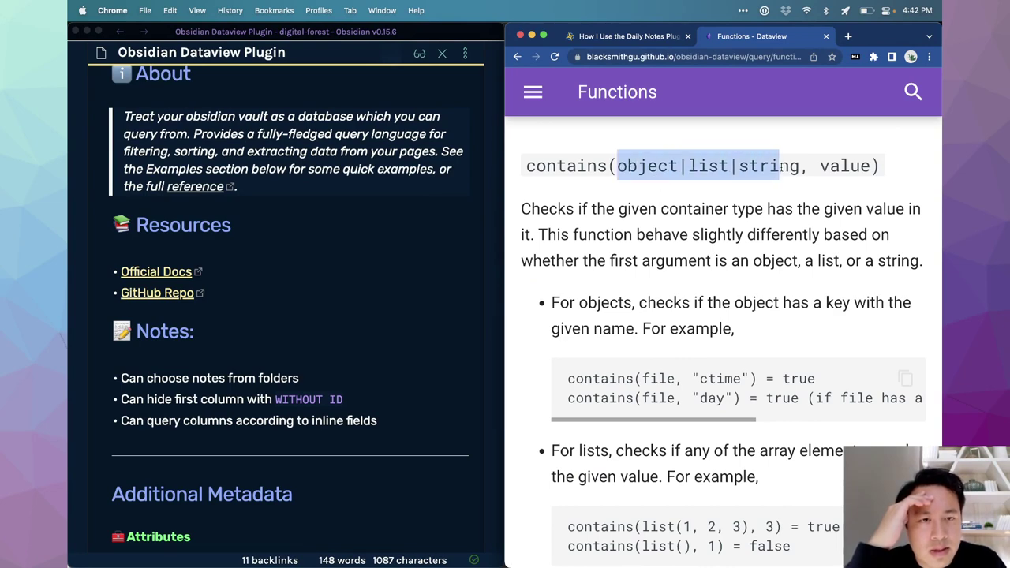
left_click(730, 235)
scroll(697, 268, "down", 2)
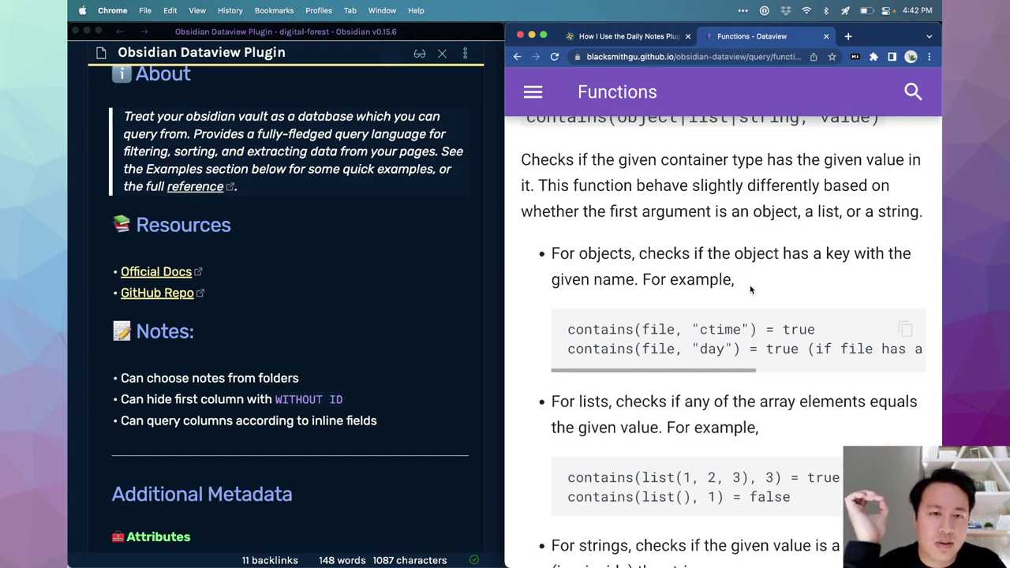
scroll(748, 287, "down", 2)
scroll(748, 287, "down", 1)
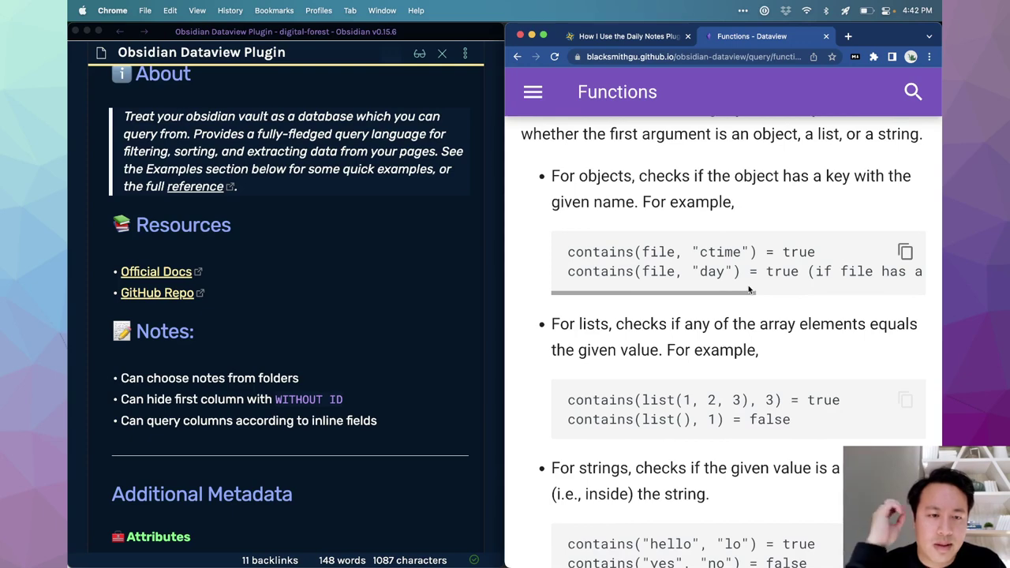
scroll(749, 290, "down", 1)
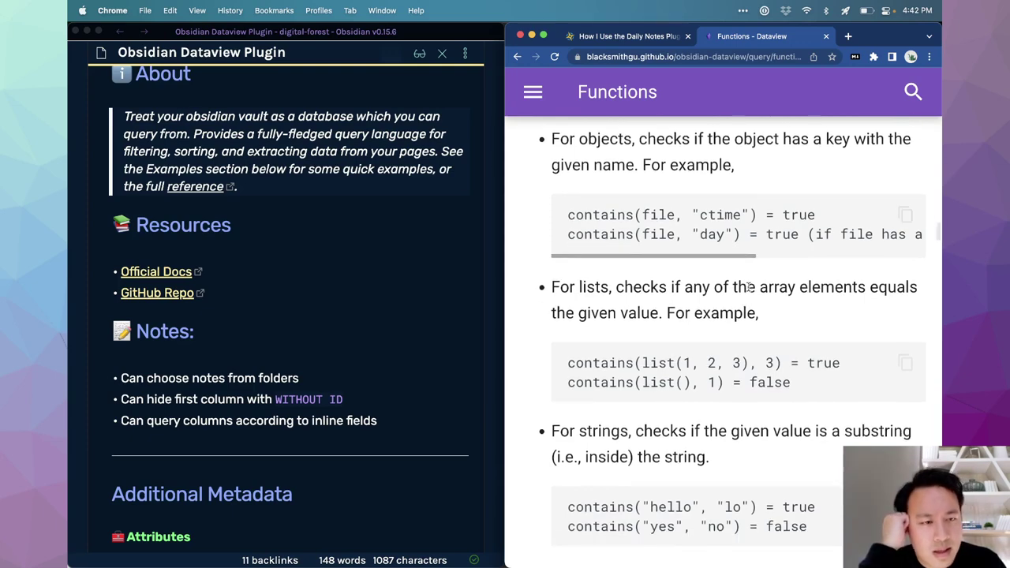
scroll(749, 289, "down", 10)
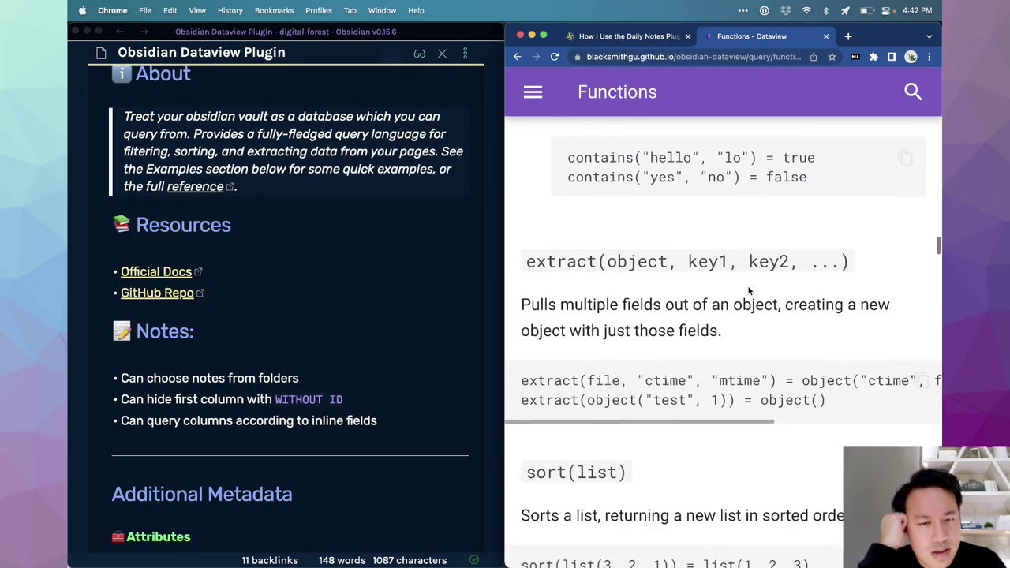
scroll(749, 292, "up", 10)
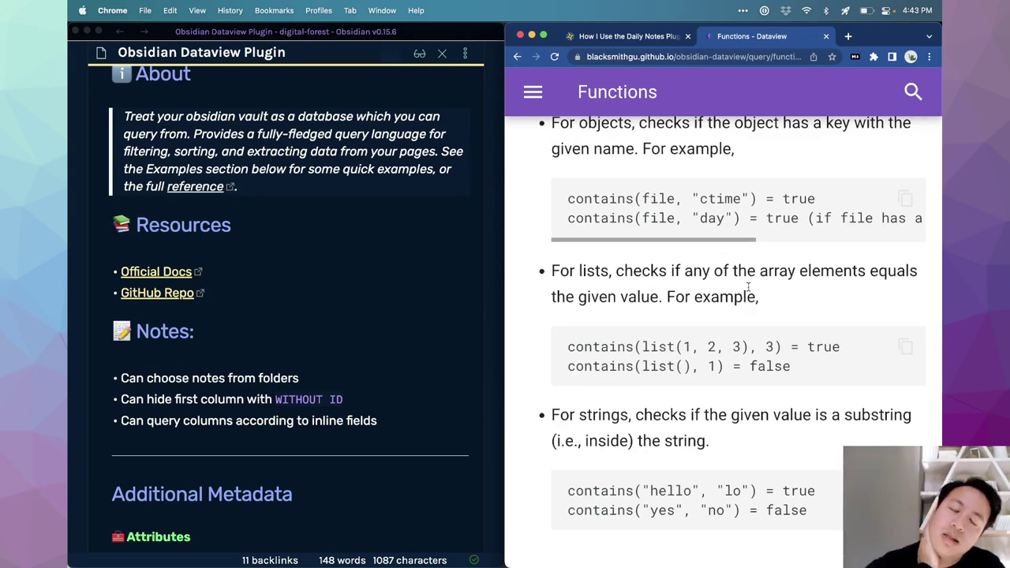
Step: Go back to the Daily Notes plugin blog post and skim it before returning to Obsidian
left_click(628, 35)
scroll(696, 292, "down", 7)
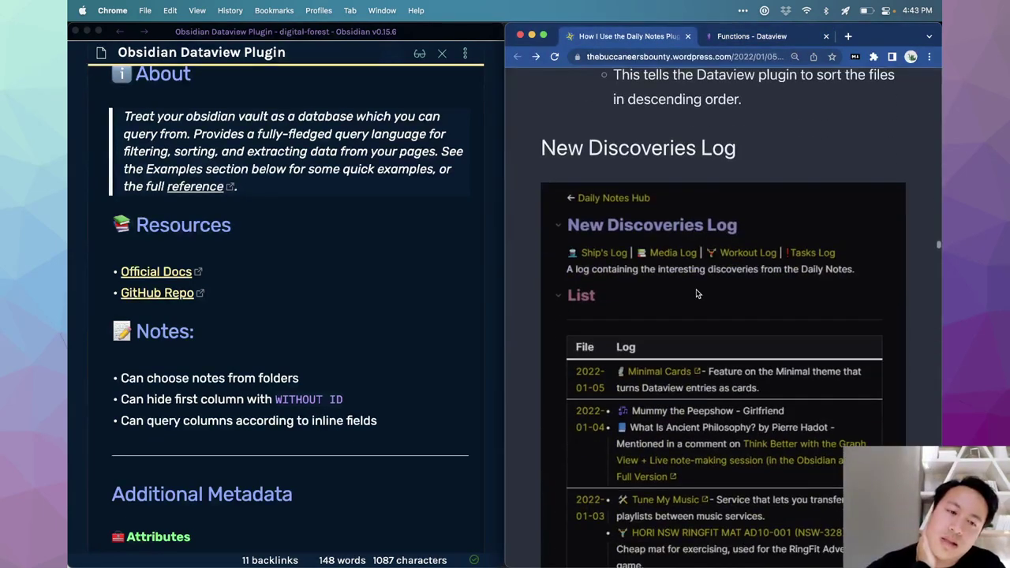
scroll(697, 292, "up", 2)
scroll(696, 292, "up", 10)
scroll(696, 292, "down", 4)
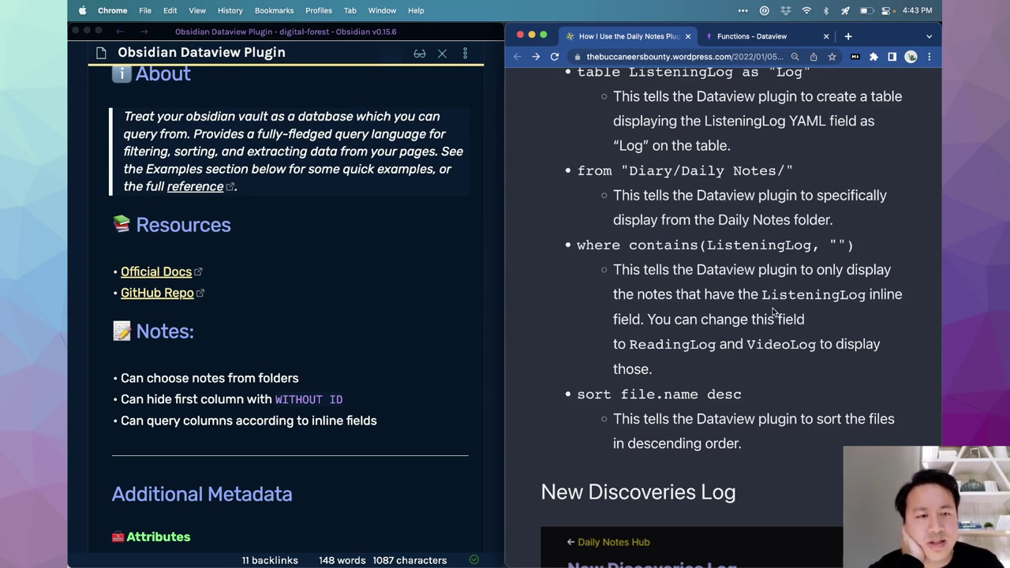
left_click(458, 229)
Step: Maximize Obsidian and open the July 25th daily note's Summary section in a new pane
key("ctrl+alt+Return")
key("super+o")
type("ju")
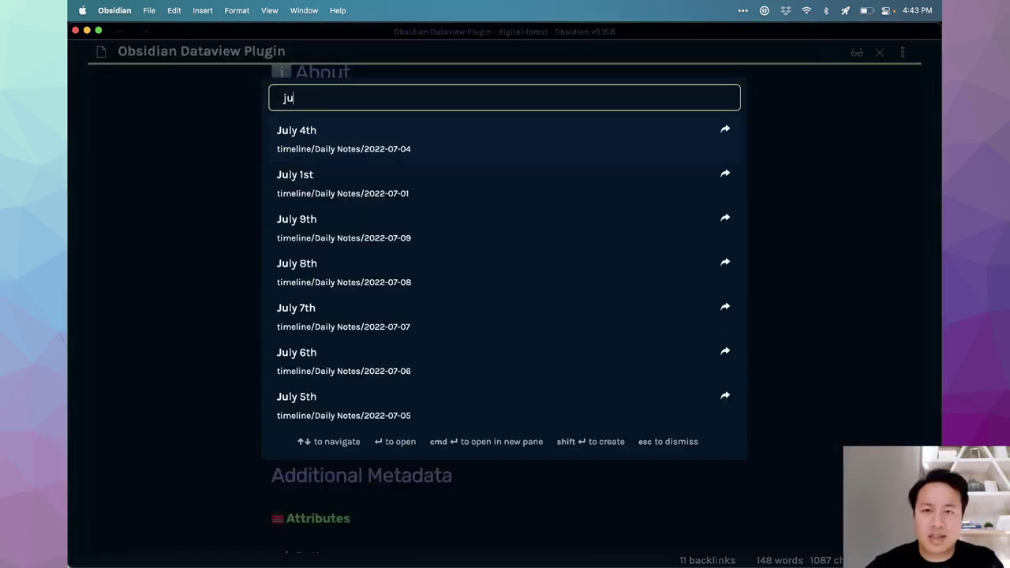
type("ly 25th")
key("super+Return")
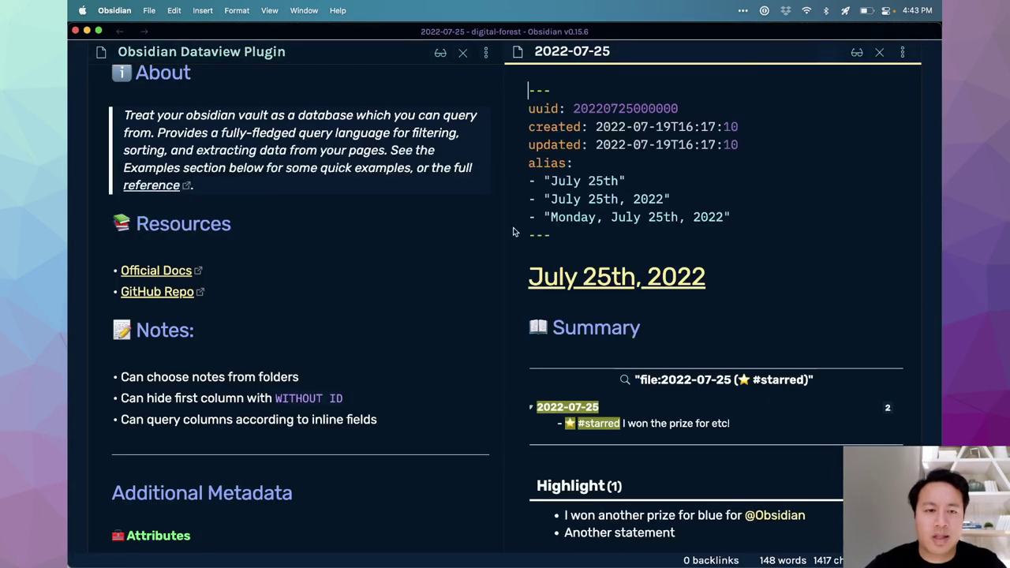
scroll(711, 376, "down", 5)
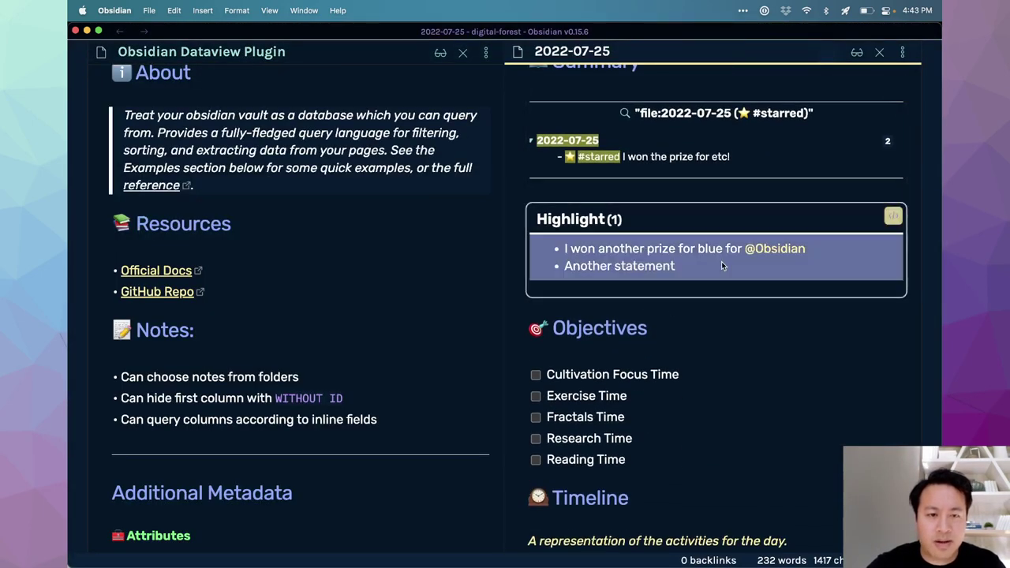
left_click(735, 76)
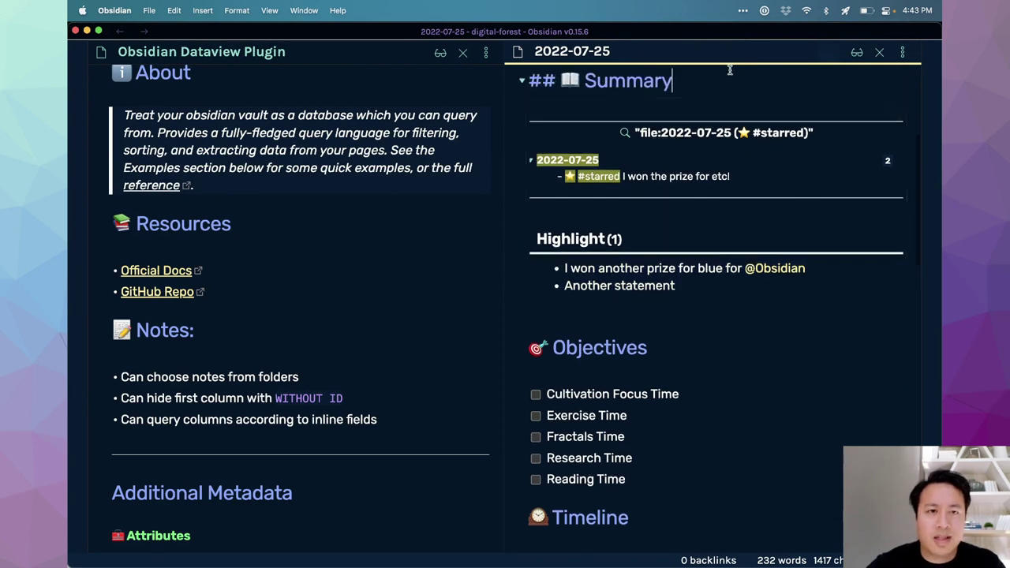
Step: Remove the empty argument from the Highlight query to see it fail, then restore contains("Starred", "")
key("Down")
key("Down")
key("Down")
key("Down")
key("Down")
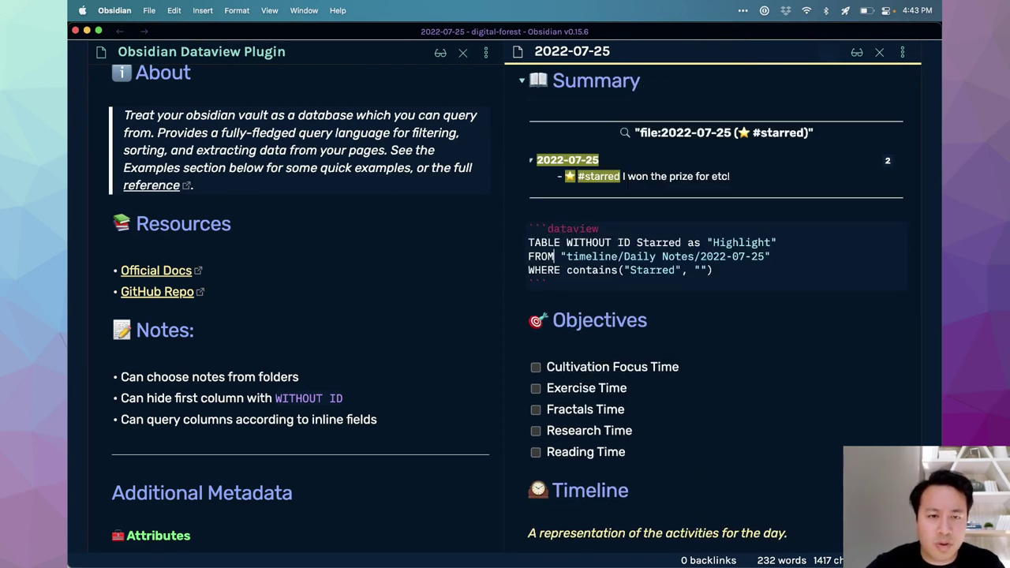
key("BackSpace")
key("BackSpace")
key("BackSpace")
key("BackSpace")
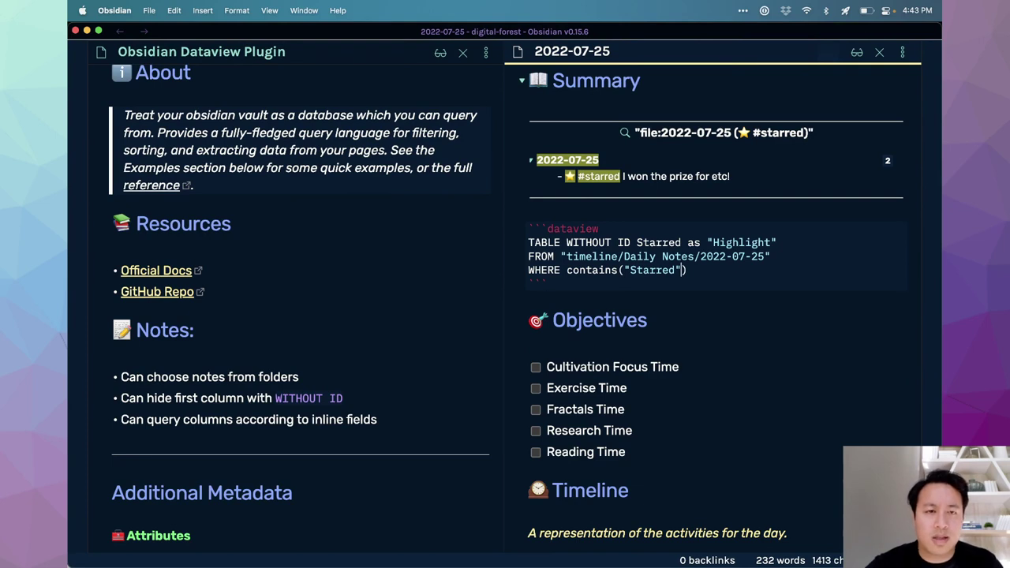
key("Down")
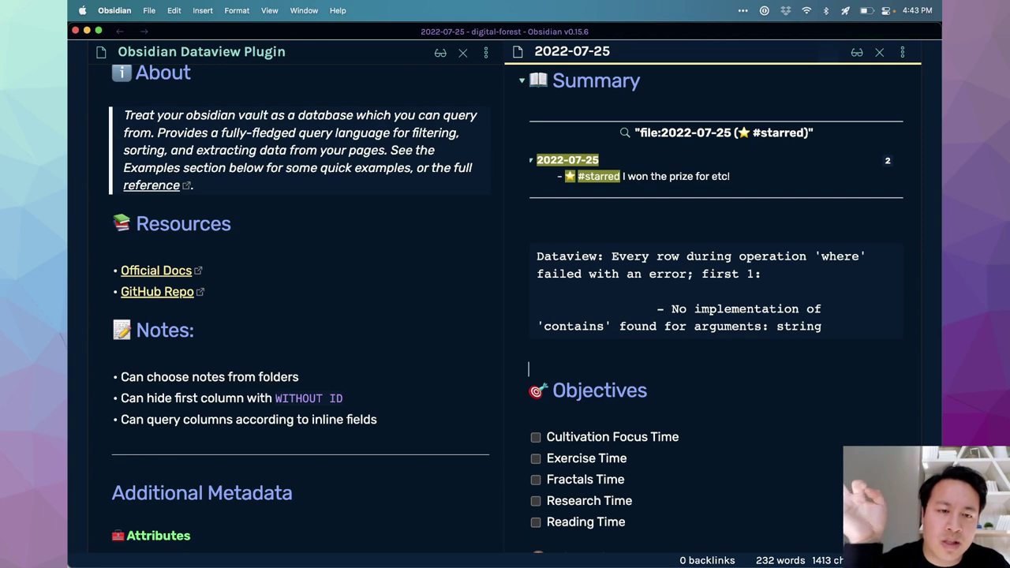
key("Up")
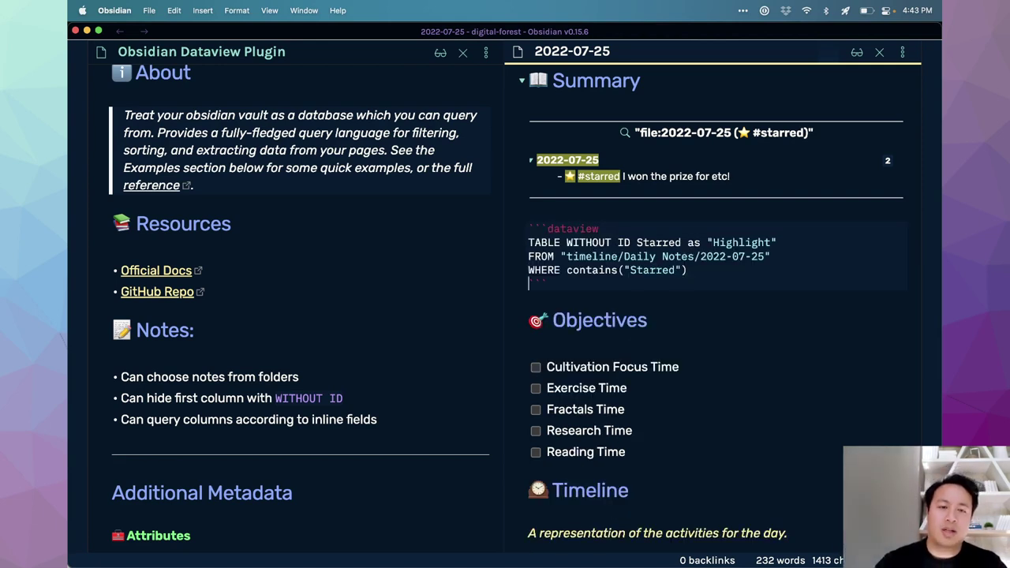
type(", \"\"")
key("Down")
key("Down")
key("Up")
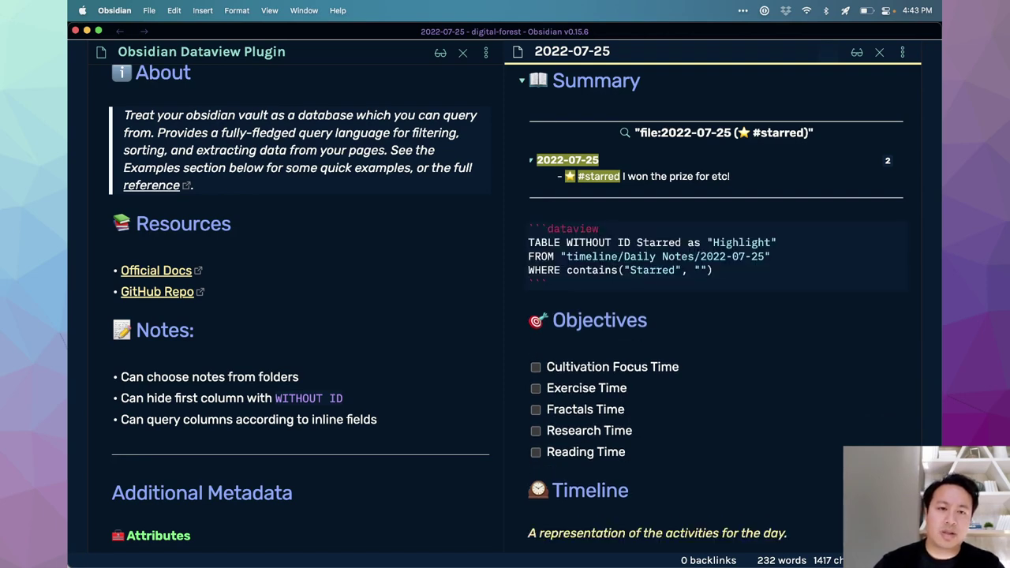
key("super+Tab")
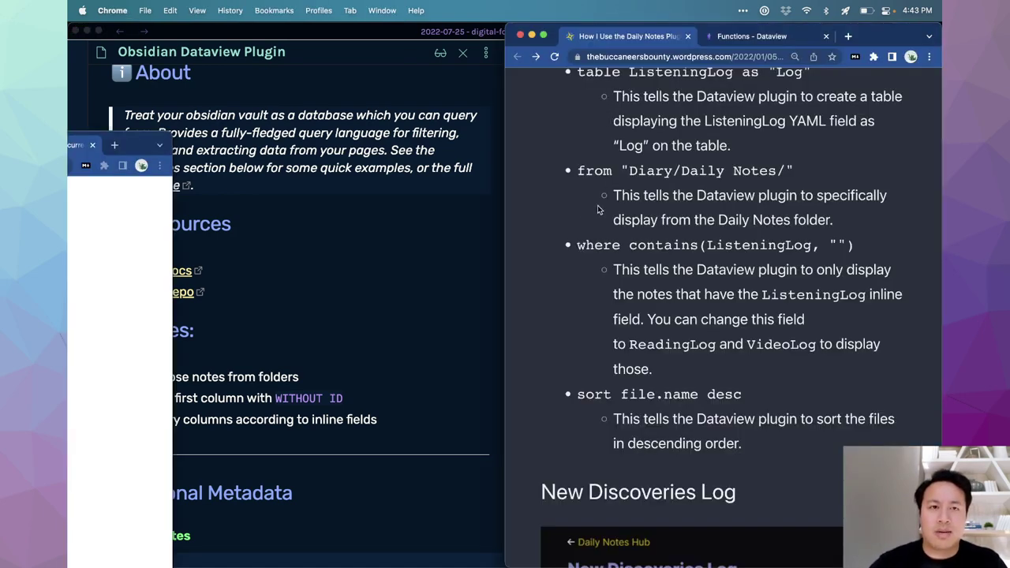
Step: Close the extra Chrome window after cycling through its tabs
left_click_drag(134, 144, 359, 143)
key("ctrl+shift+Tab")
key("ctrl+shift+Tab")
key("ctrl+shift+Tab")
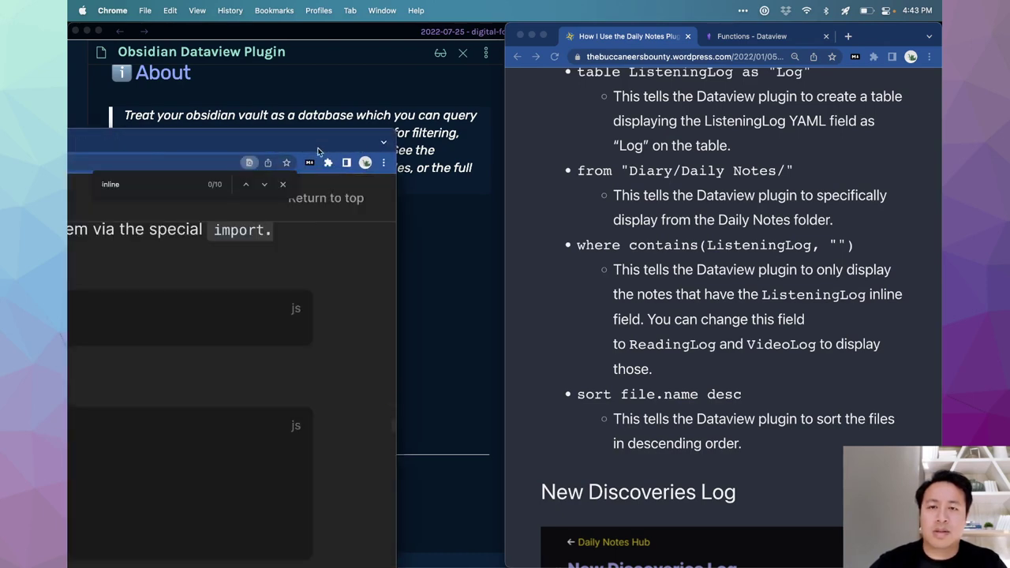
key("super+w")
key("super+w")
Step: Read the contains() examples, like contains(file, "ctime"), on the Functions - Dataview page
left_click(753, 36)
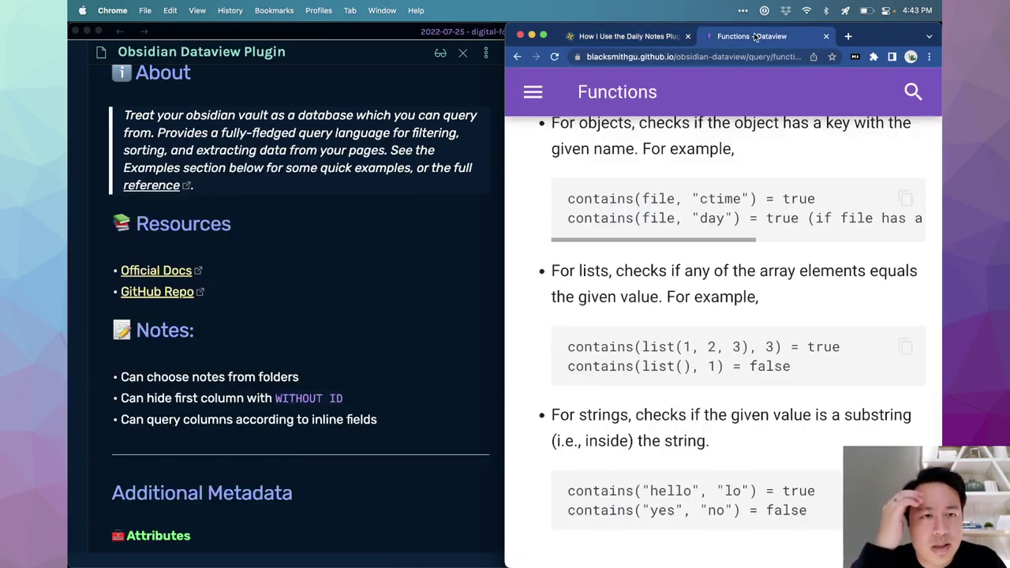
scroll(742, 239, "up", 2)
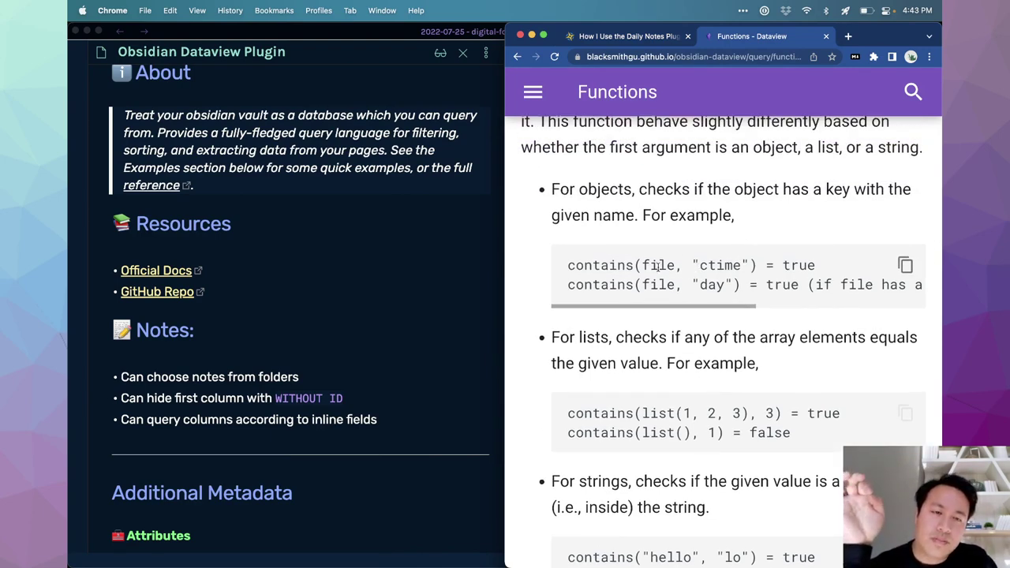
triple_click(656, 269)
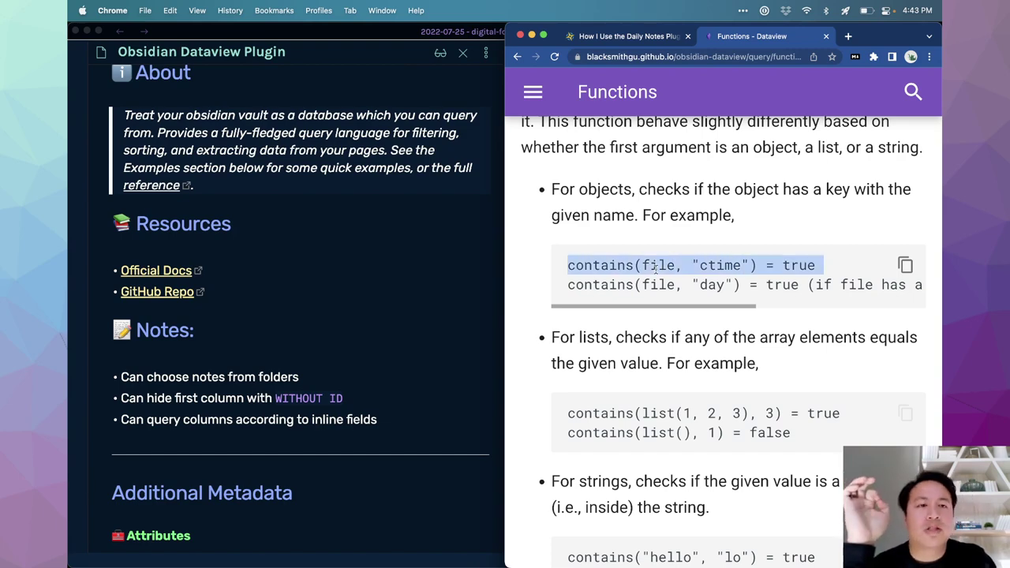
left_click(661, 269)
scroll(663, 267, "up", 5)
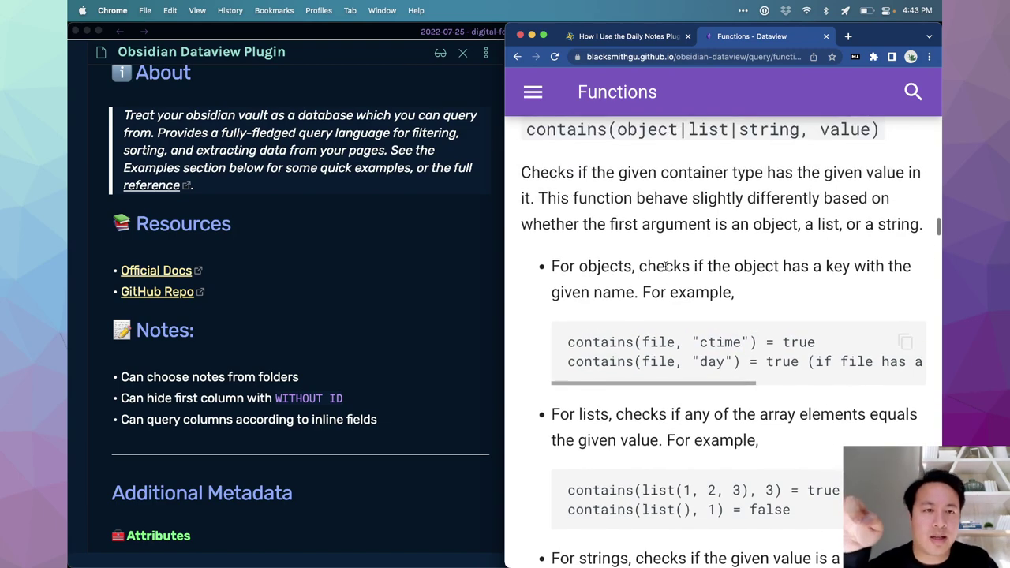
scroll(666, 265, "down", 2)
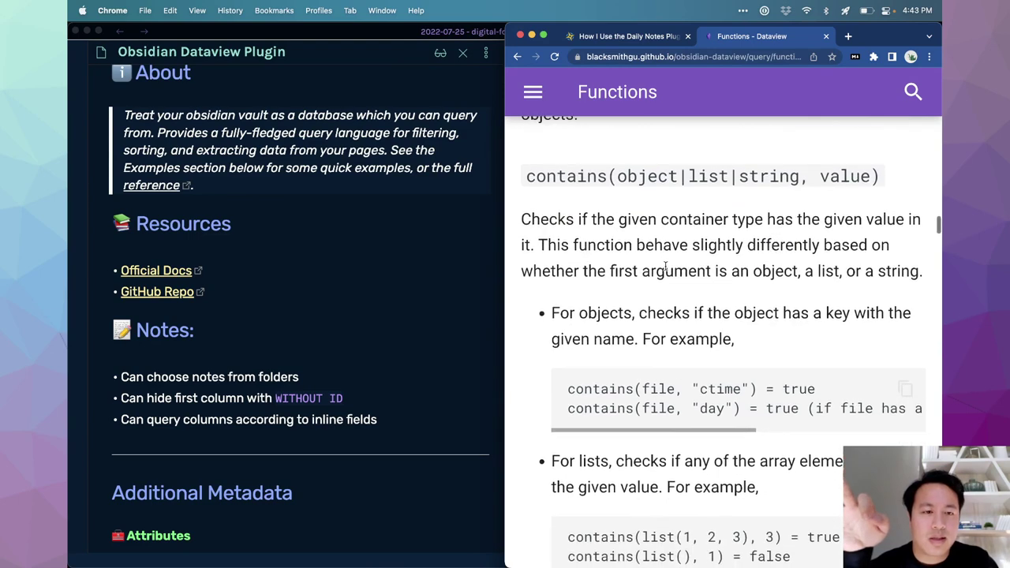
scroll(715, 383, "down", 4)
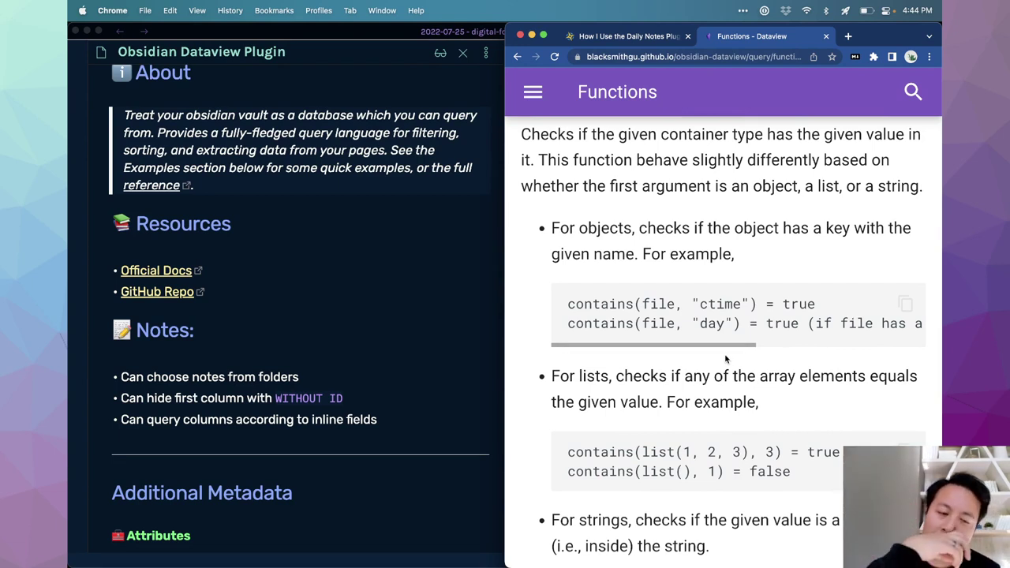
scroll(726, 359, "down", 5)
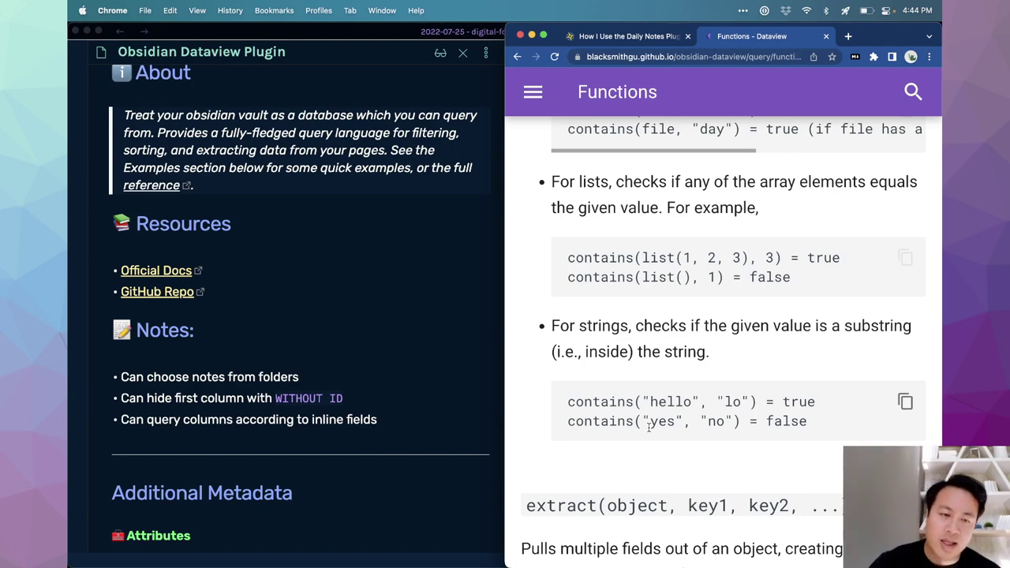
key("super+Tab")
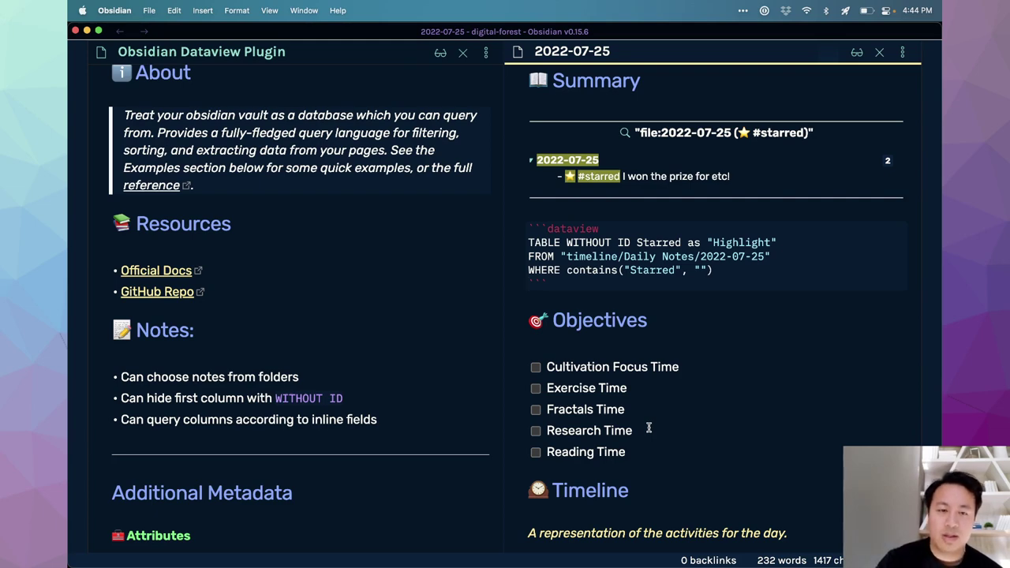
key("super+Tab")
key("super+alt+i")
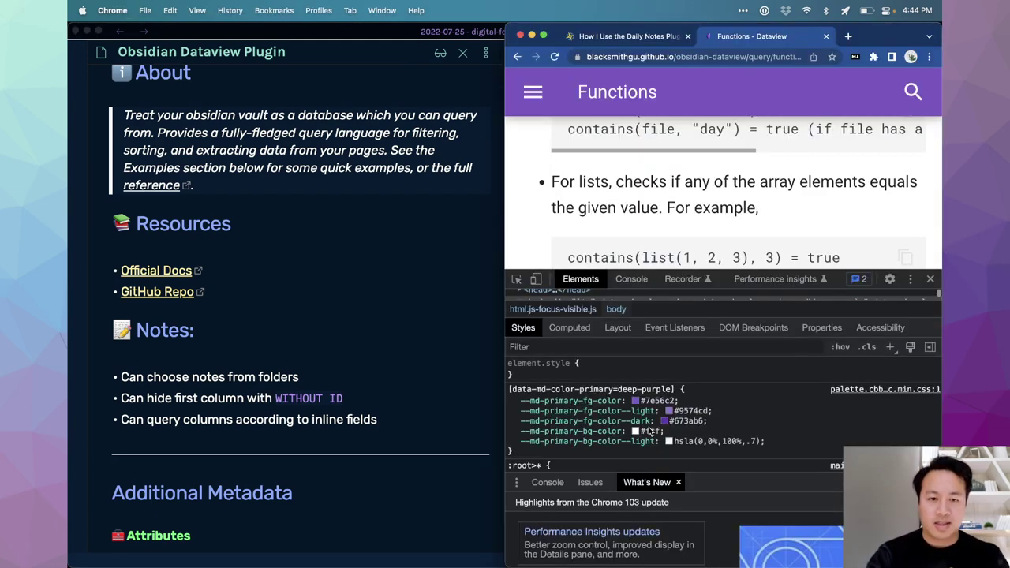
left_click(632, 279)
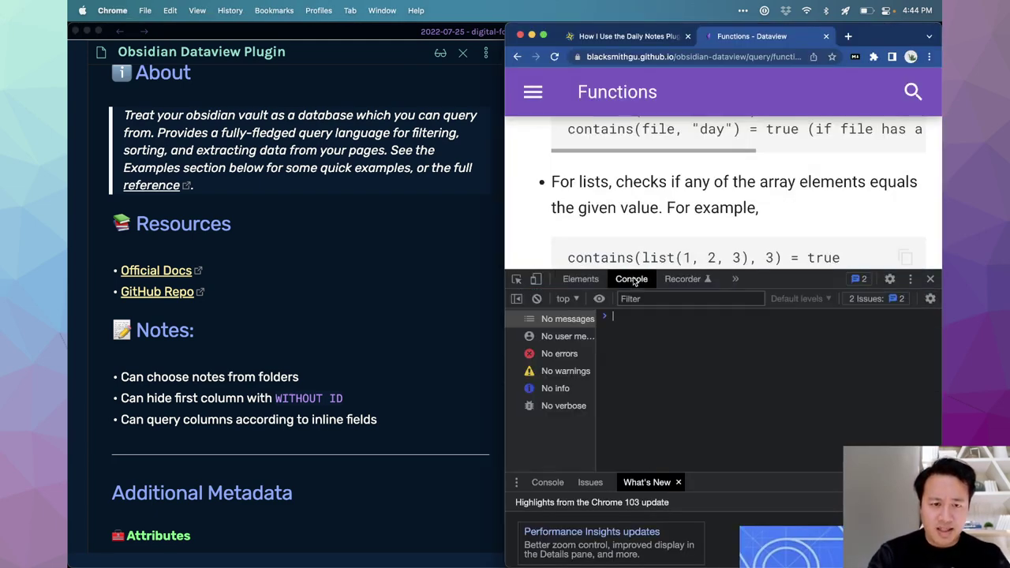
type("\"trin")
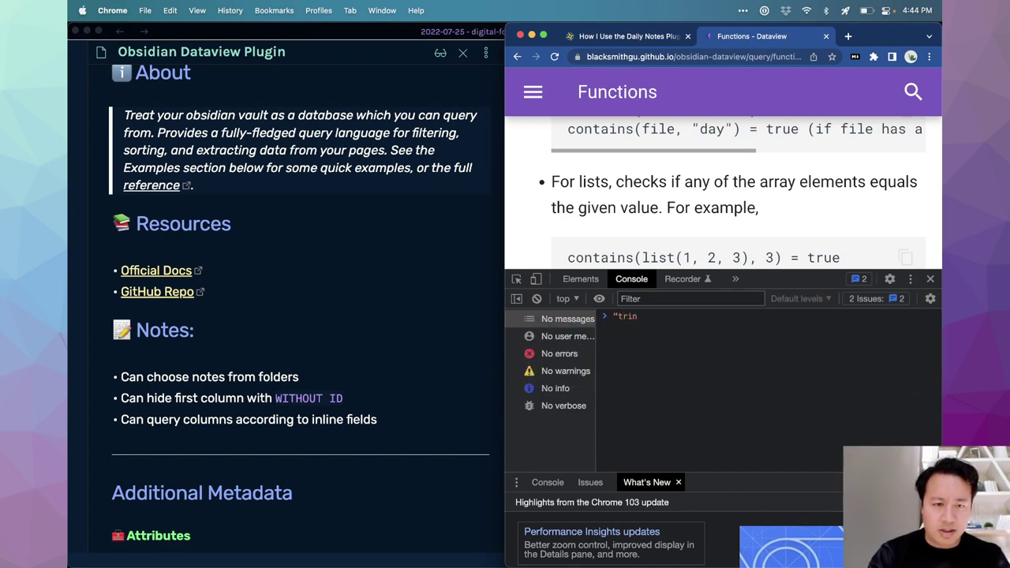
key("BackSpace")
key("BackSpace")
key("BackSpace")
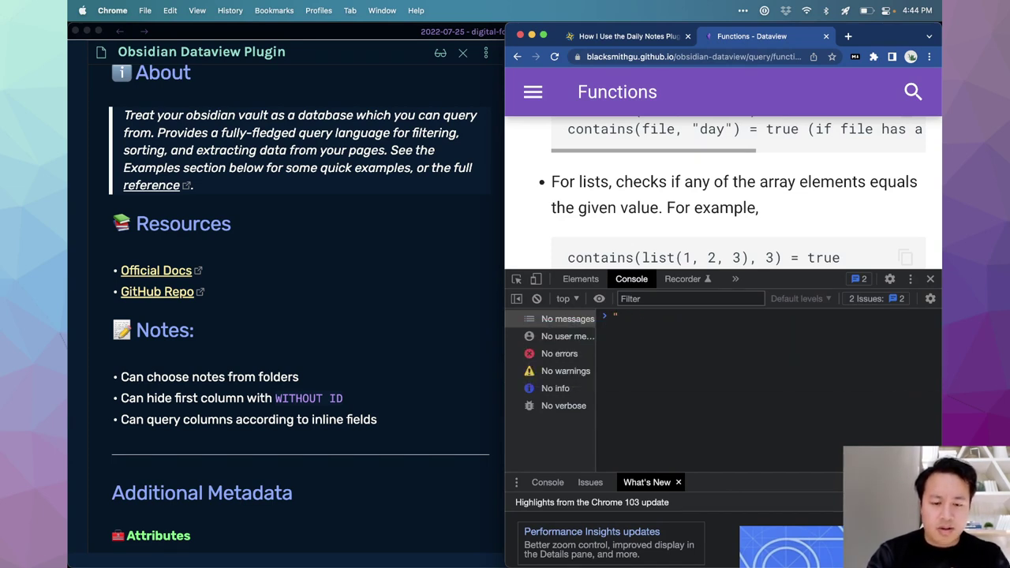
type("Starred\".cont")
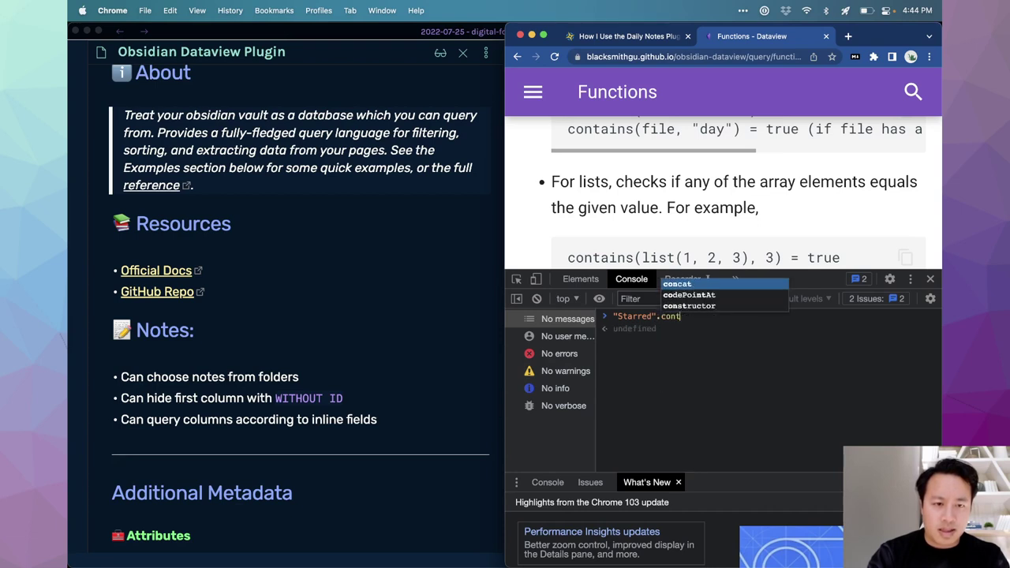
type("ains")
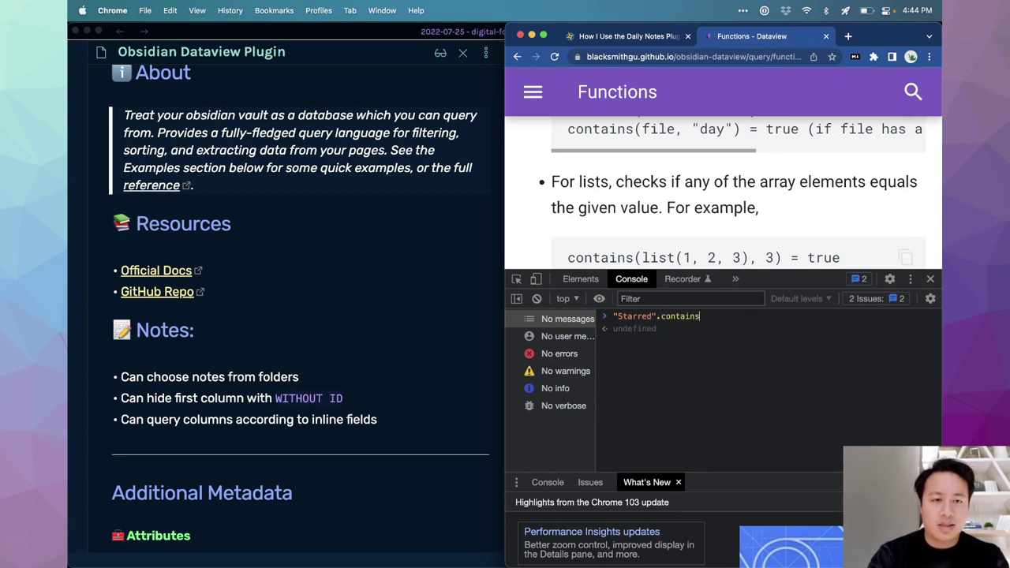
key("BackSpace")
key("BackSpace")
key("BackSpace")
key("BackSpace")
key("BackSpace")
key("BackSpace")
key("BackSpace")
type("includes")
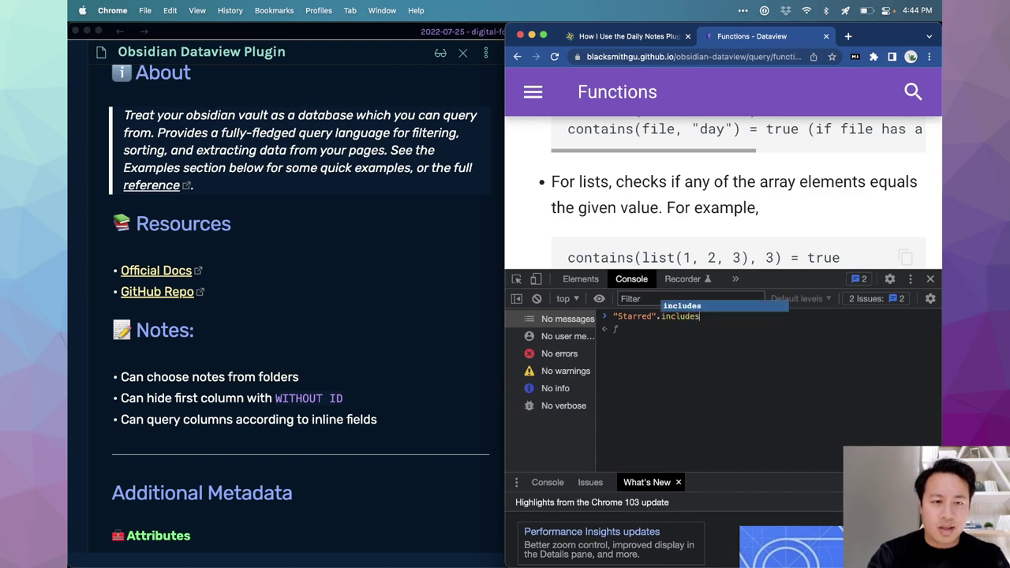
type("(\"\")")
key("Return")
key("Up")
key("Left")
key("Left")
key("Return")
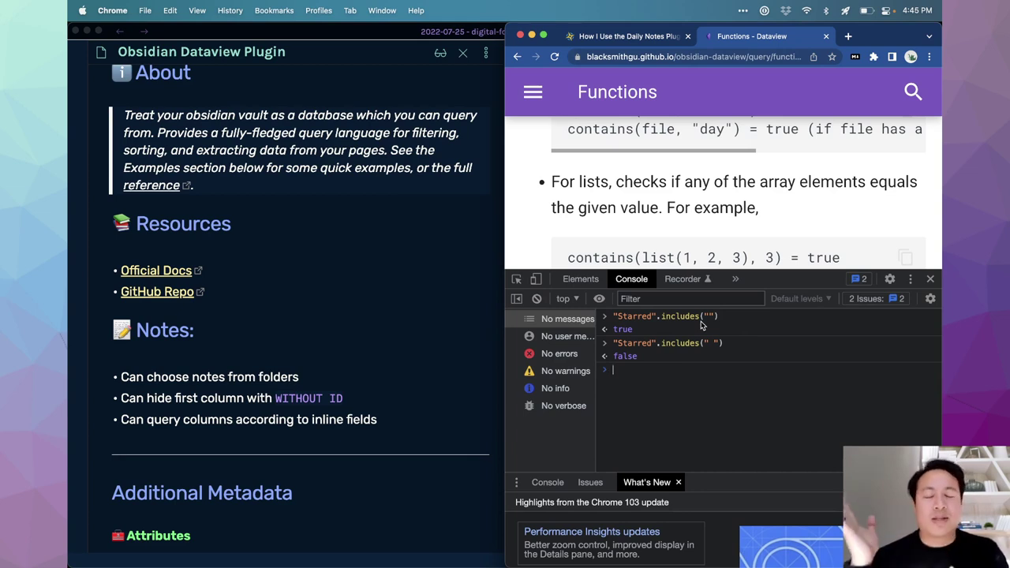
left_click(931, 278)
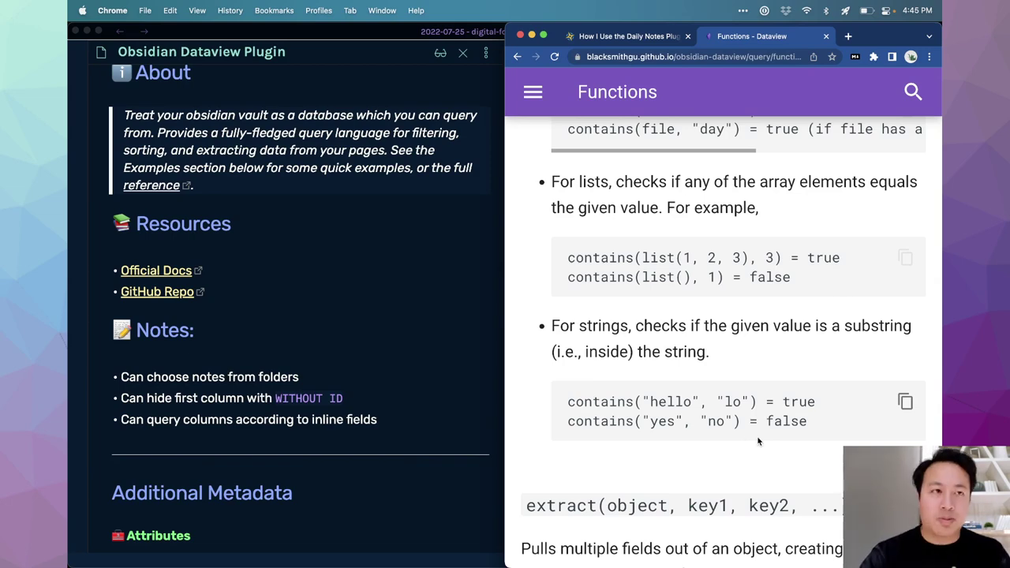
Step: Close the Dataview Functions page and scroll the guide past New Discoveries, Ship's Log and Workout Log to Tasks Log
key("super+Tab")
key("super+Tab")
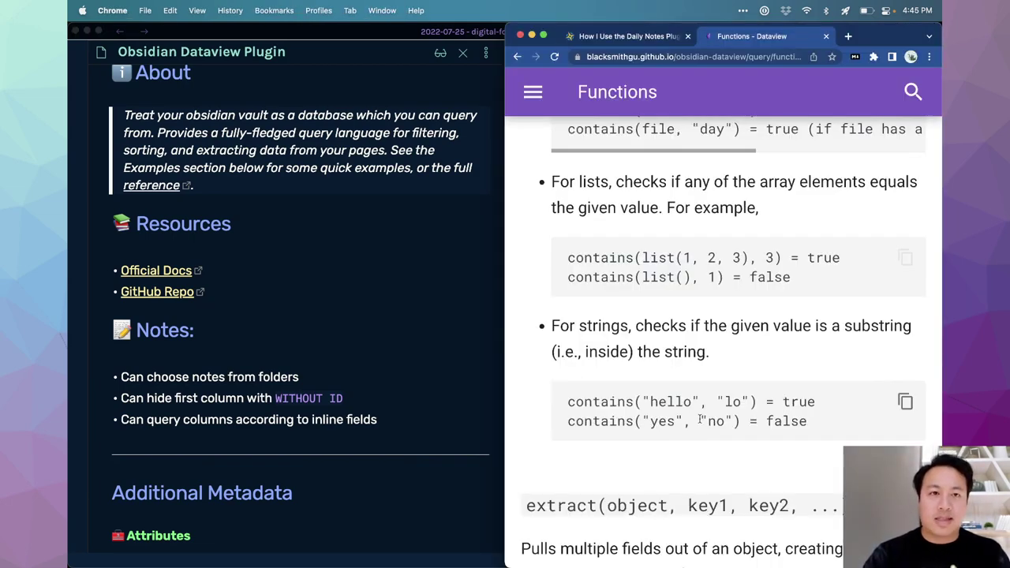
key("super+w")
scroll(608, 465, "down", 3)
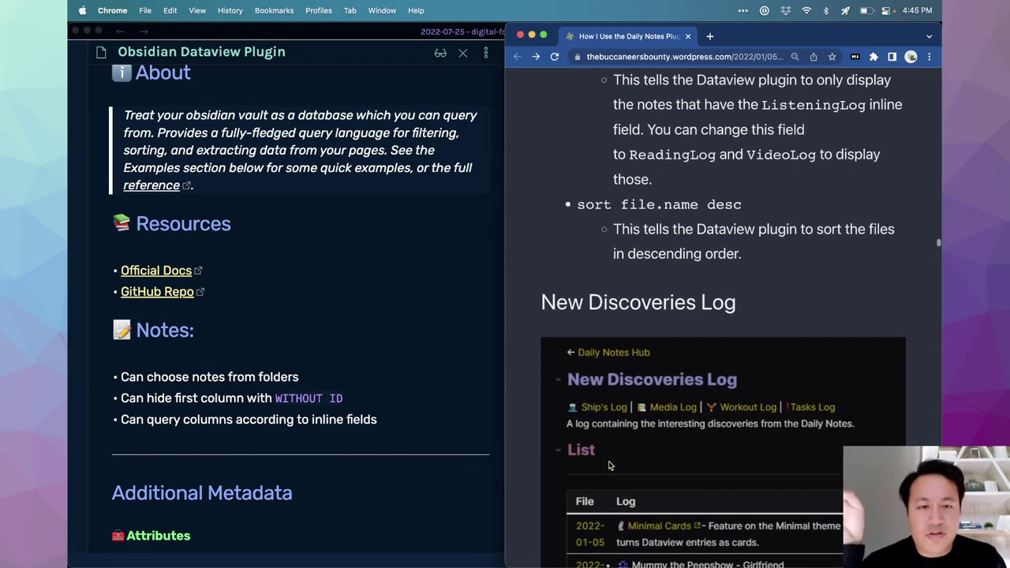
scroll(609, 466, "down", 5)
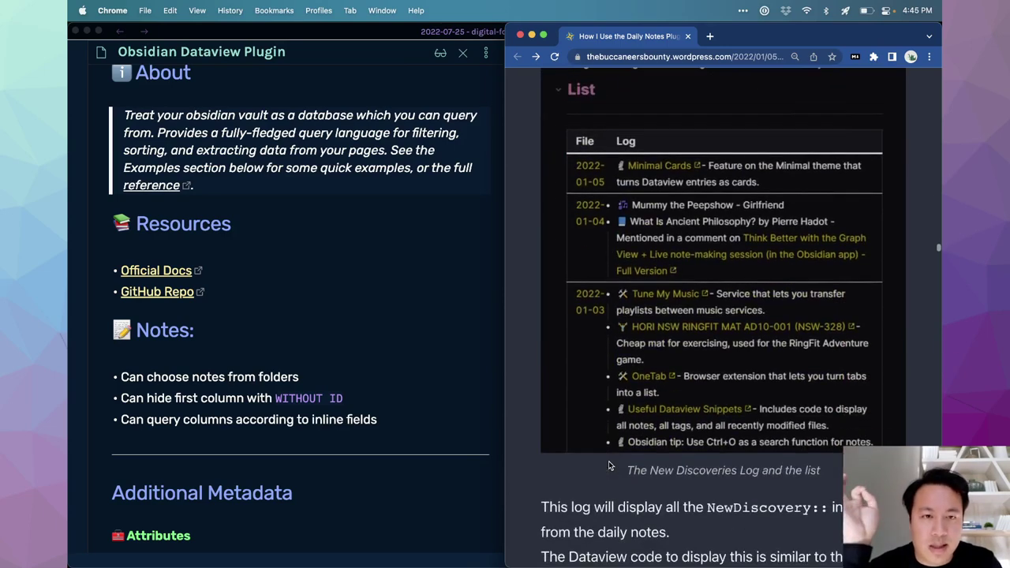
scroll(609, 466, "up", 2)
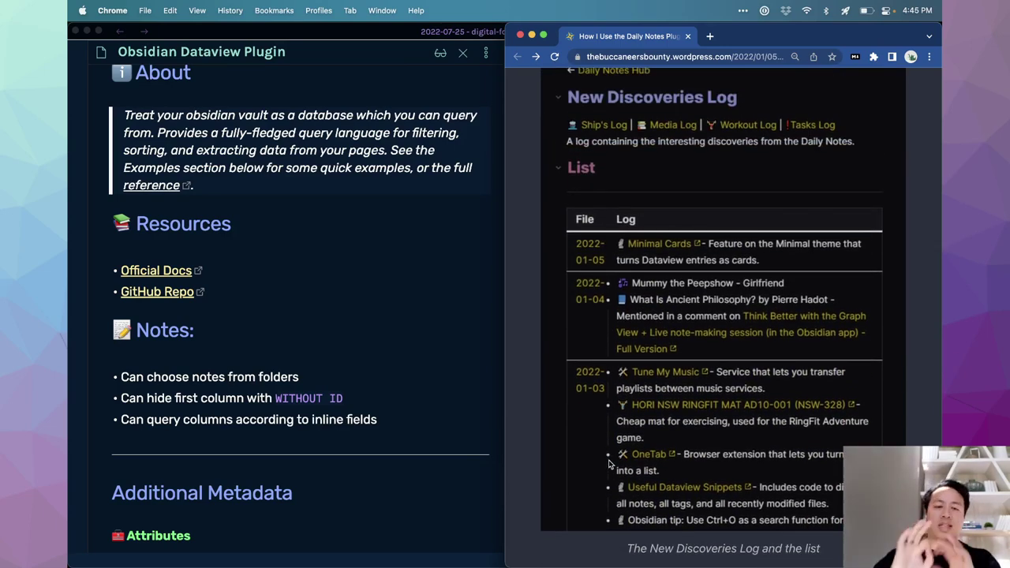
scroll(713, 421, "down", 2)
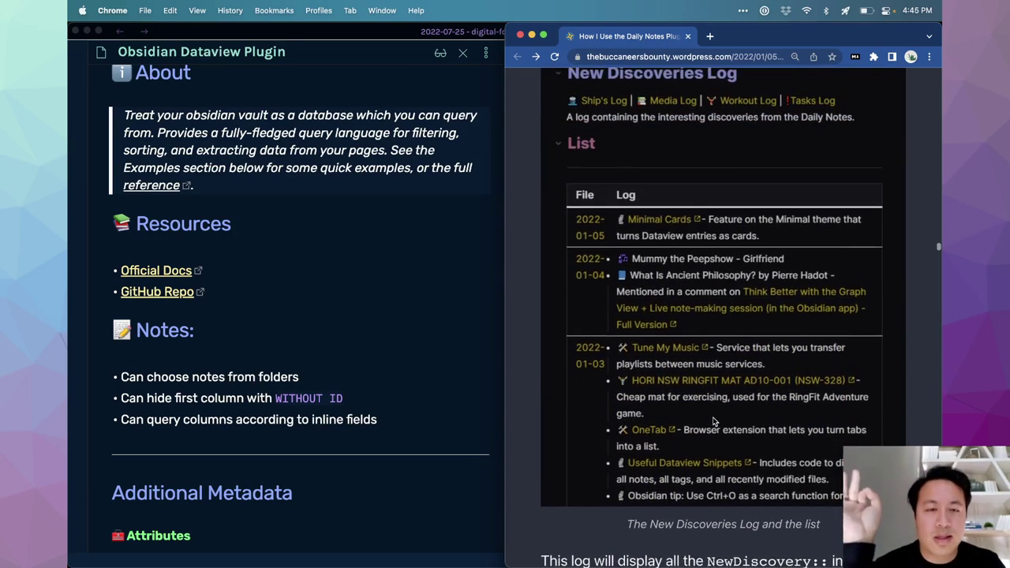
scroll(713, 421, "up", 2)
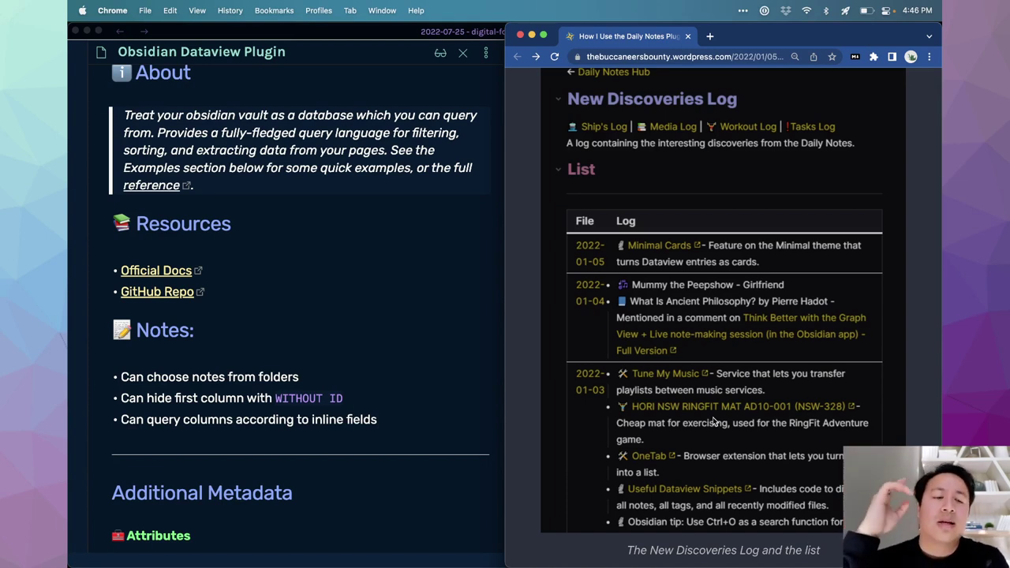
scroll(731, 392, "down", 2)
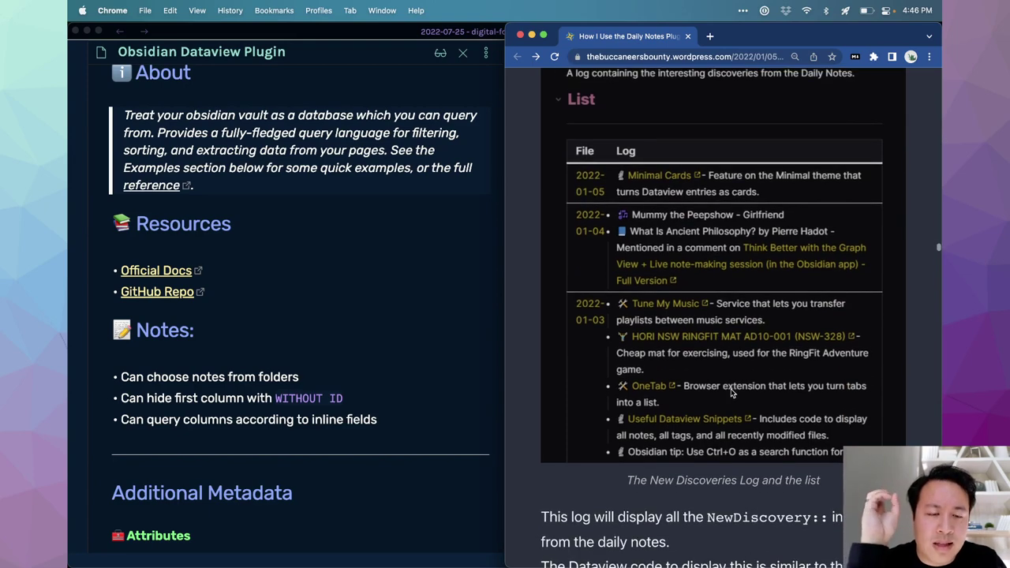
scroll(732, 393, "down", 3)
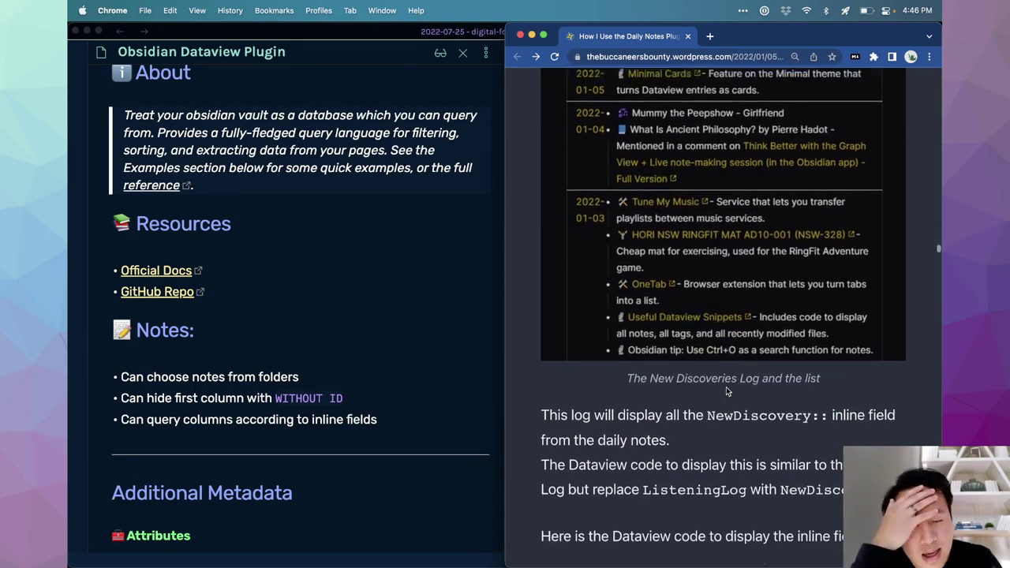
scroll(727, 392, "down", 1)
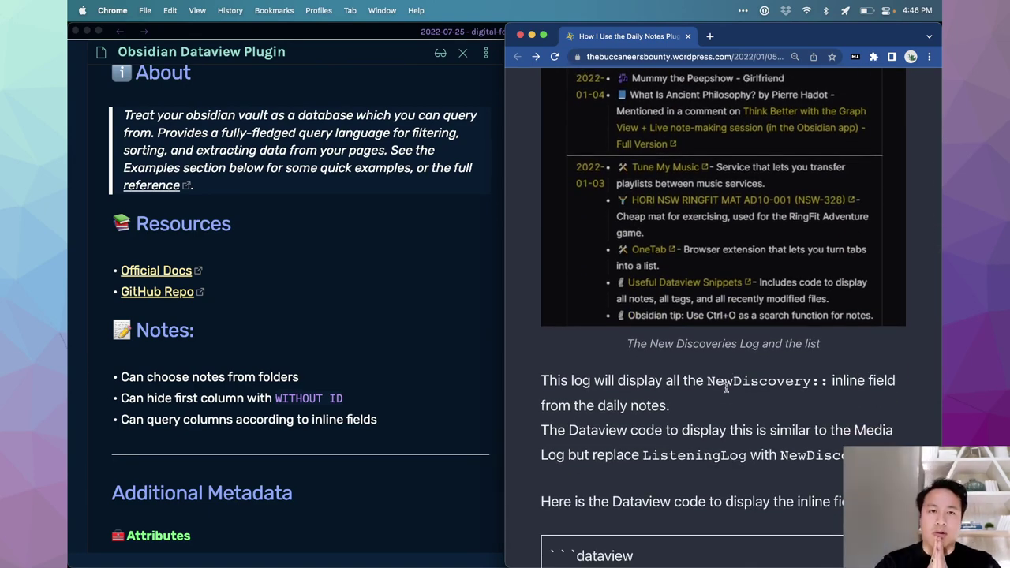
scroll(727, 386, "down", 7)
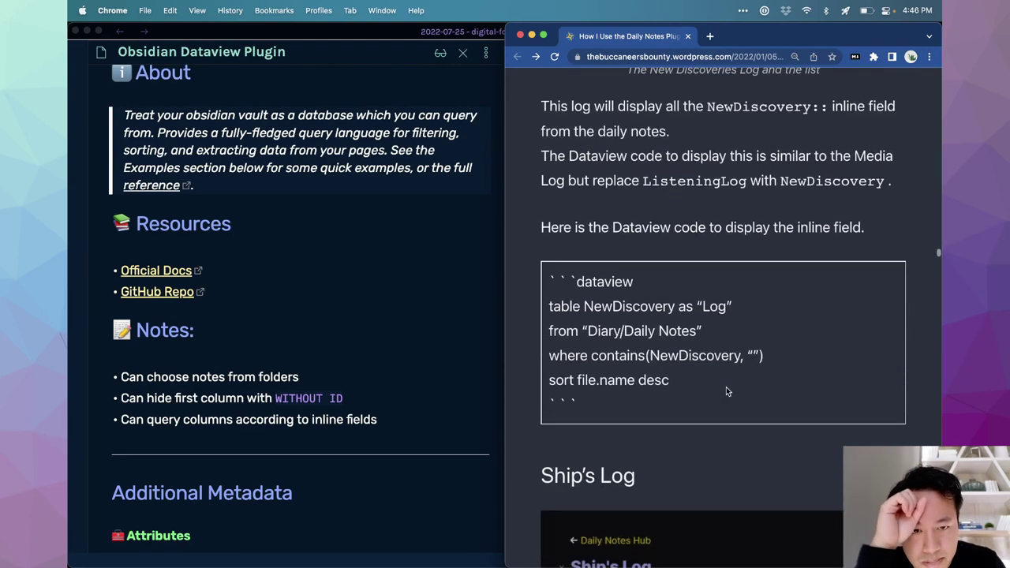
scroll(726, 391, "down", 2)
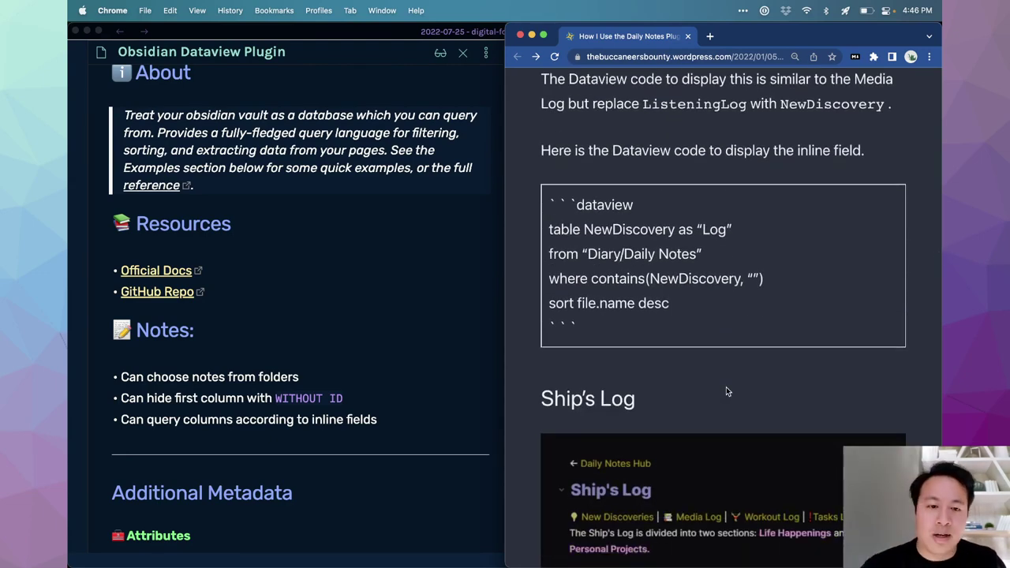
scroll(726, 391, "down", 5)
scroll(728, 392, "down", 9)
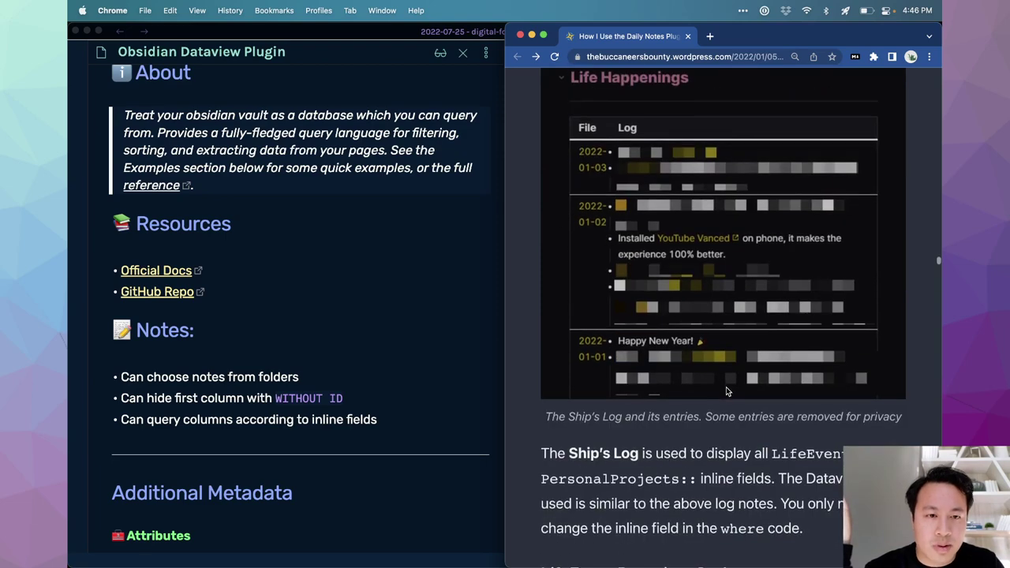
scroll(727, 392, "down", 4)
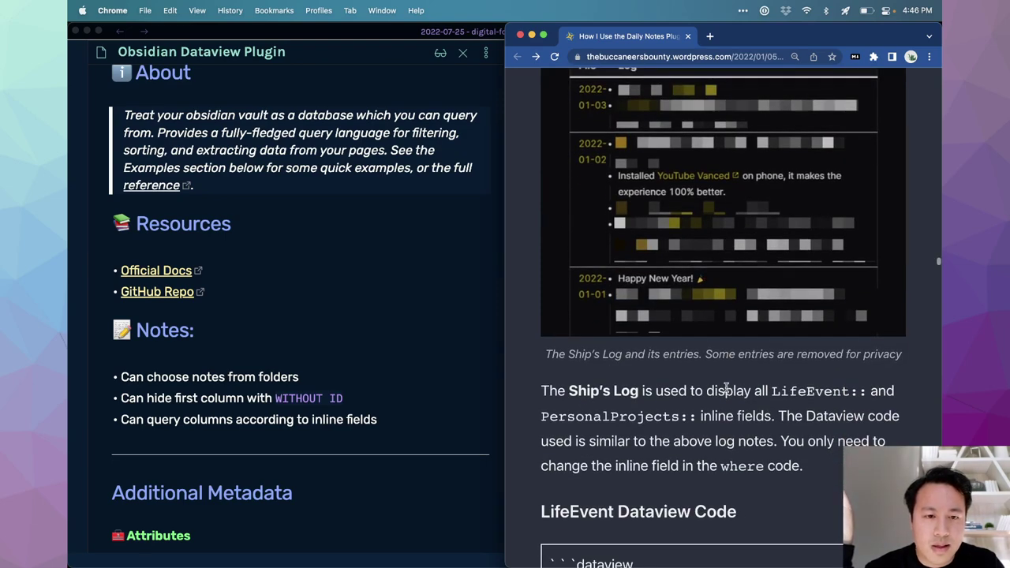
scroll(727, 391, "down", 4)
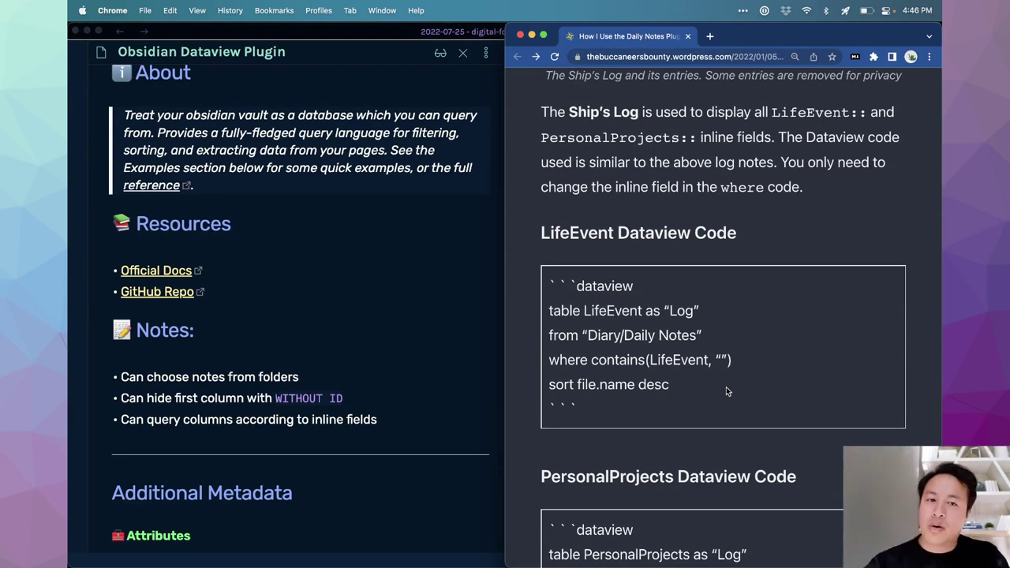
scroll(726, 387, "down", 20)
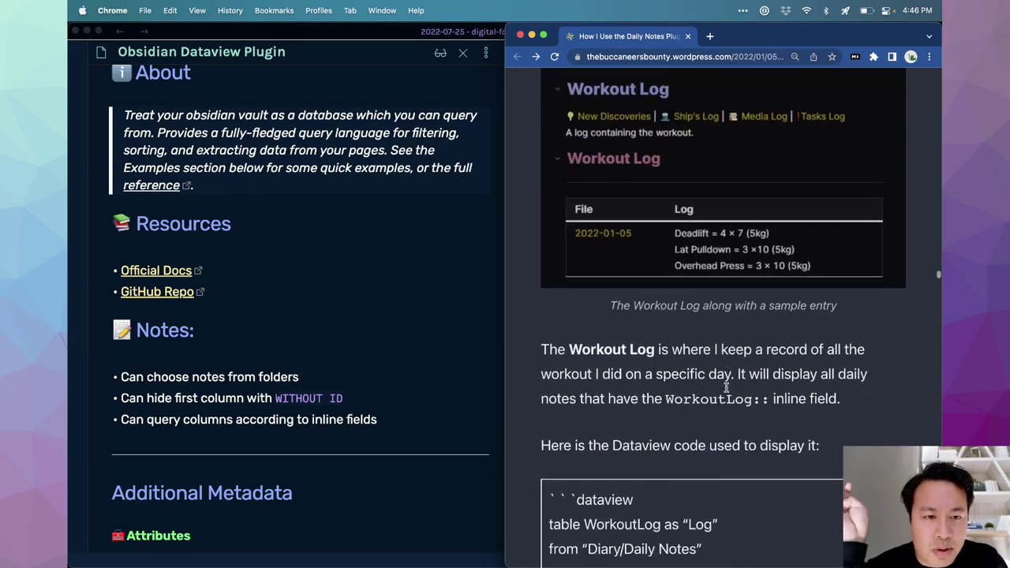
scroll(726, 387, "down", 10)
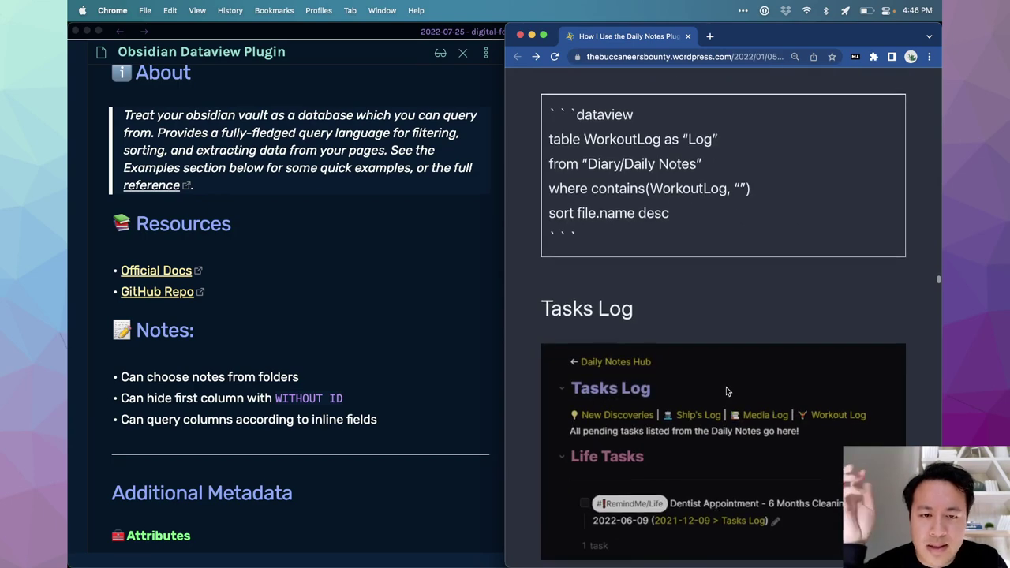
Step: Scroll through the tasks code block and its line-by-line explanation to Display this Week's Daily Notes
scroll(727, 391, "down", 5)
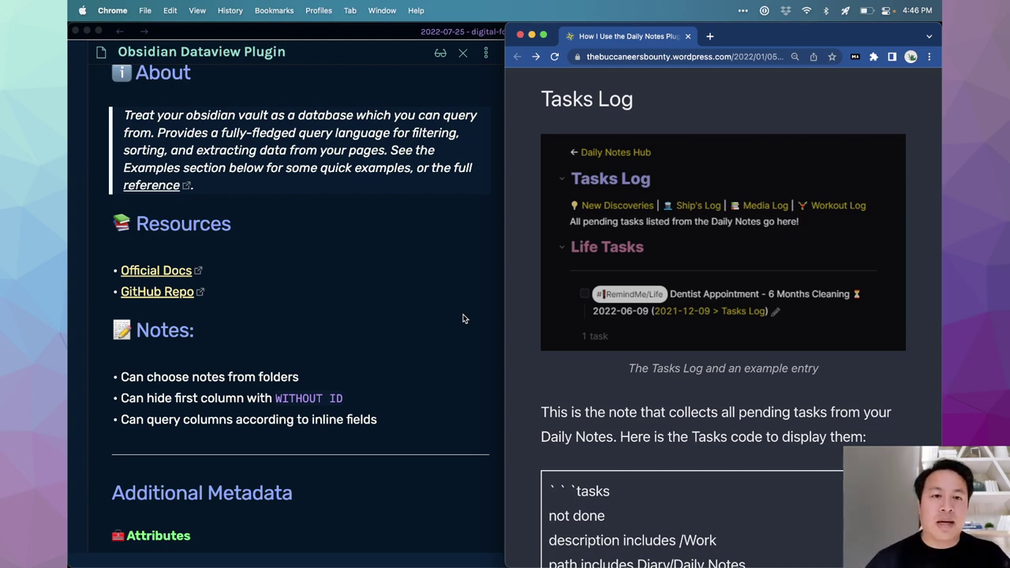
scroll(594, 319, "down", 1)
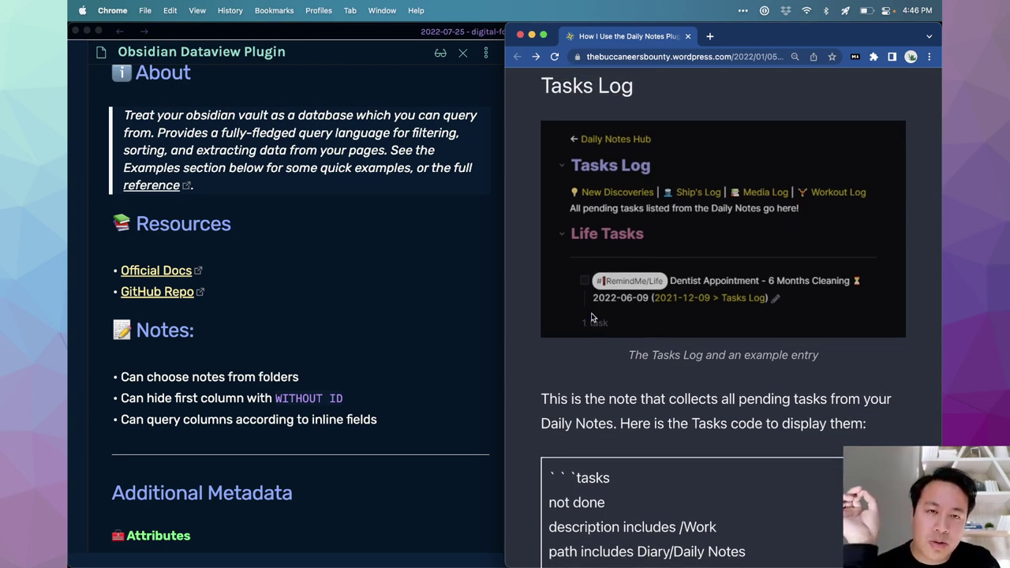
scroll(593, 318, "down", 5)
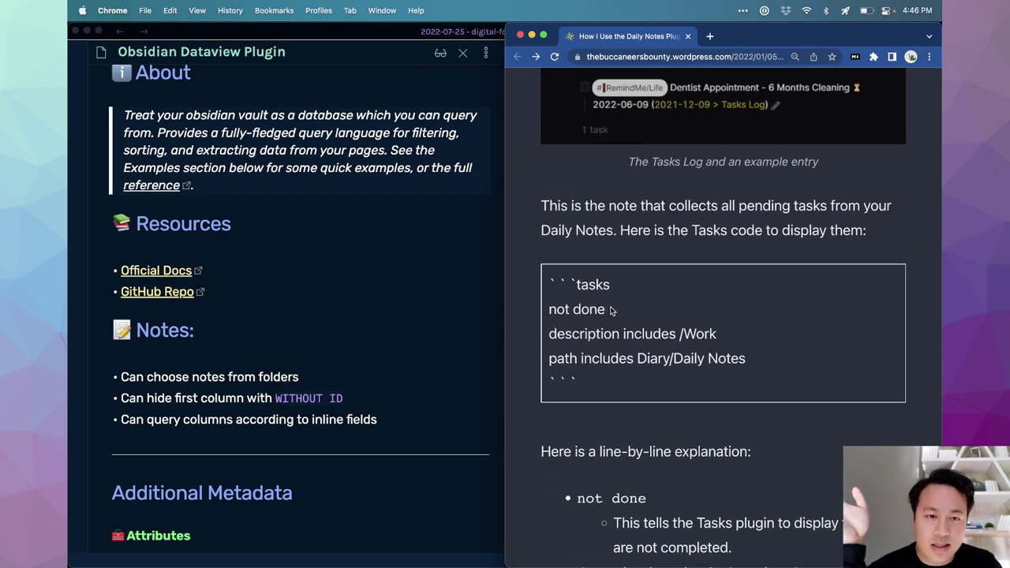
scroll(612, 310, "down", 3)
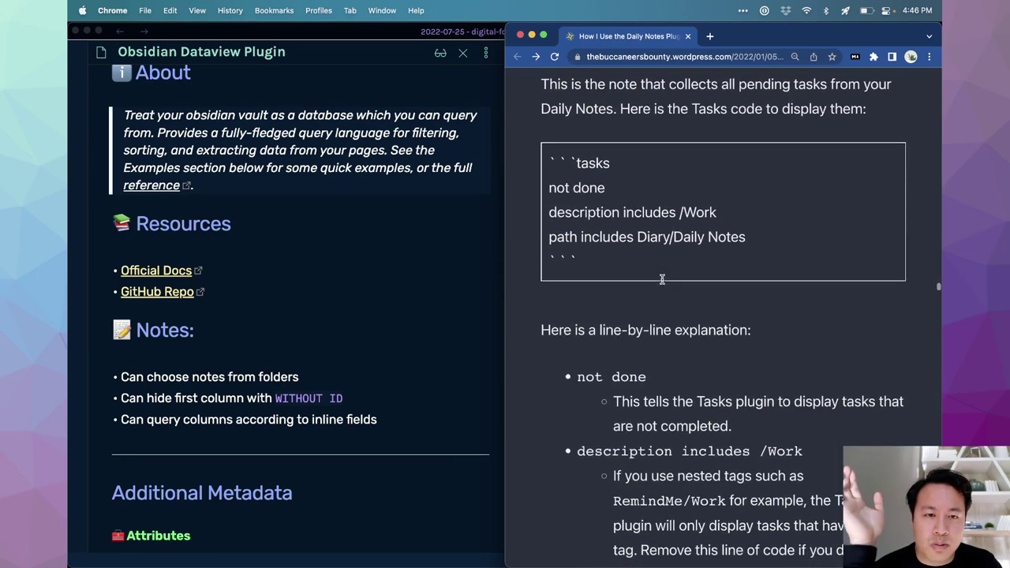
scroll(662, 281, "down", 2)
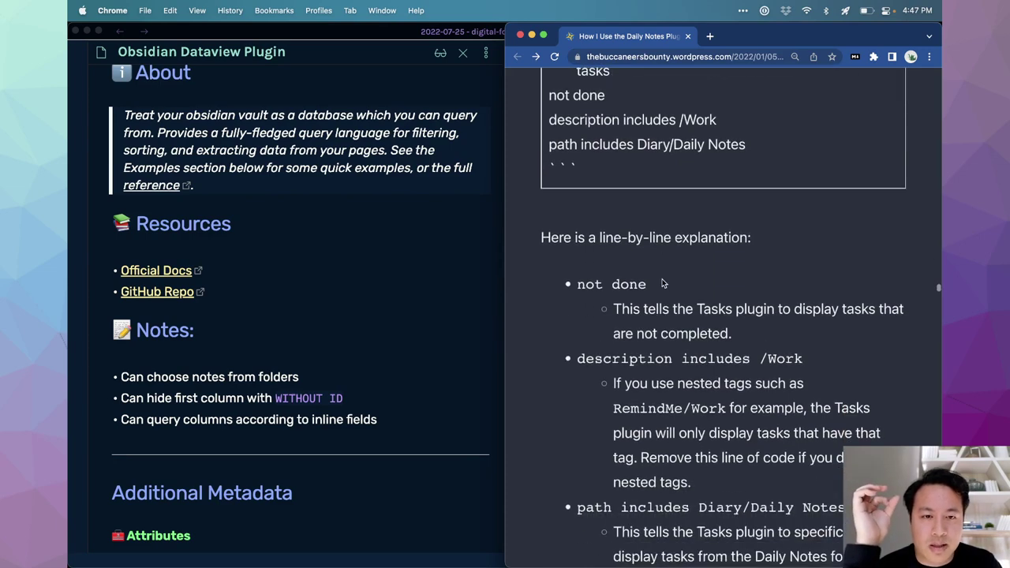
scroll(663, 283, "down", 6)
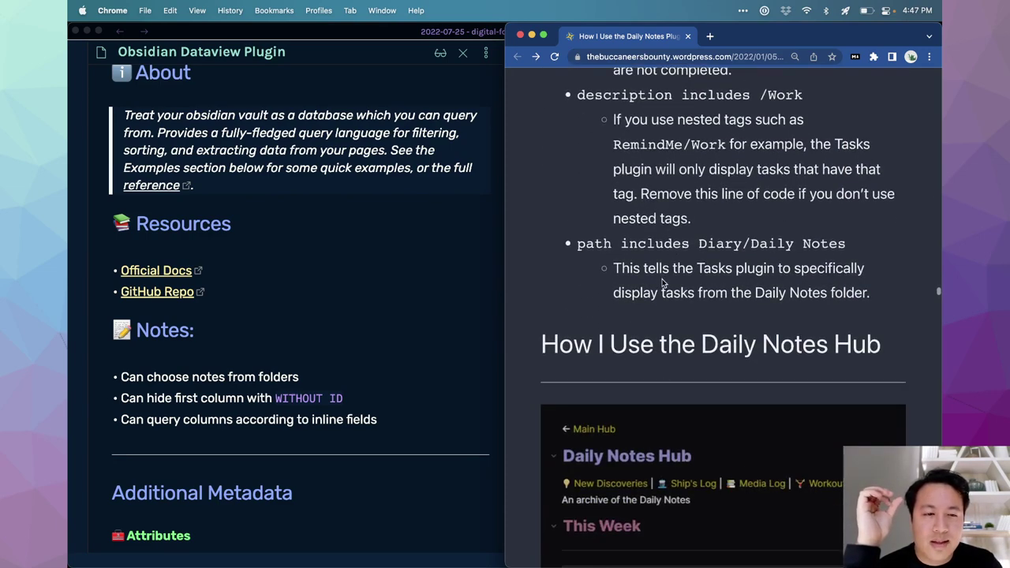
scroll(663, 283, "down", 8)
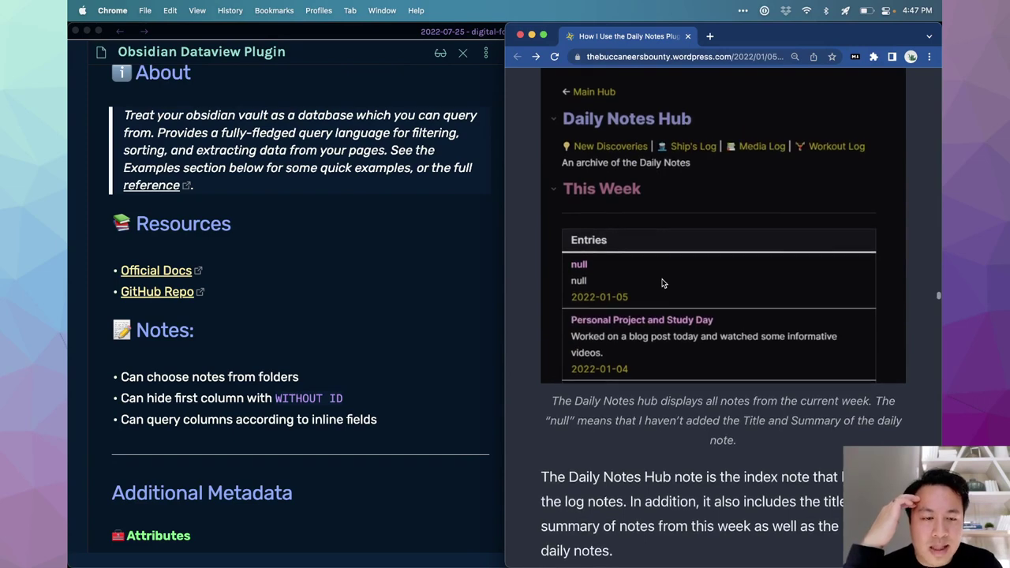
scroll(662, 282, "down", 7)
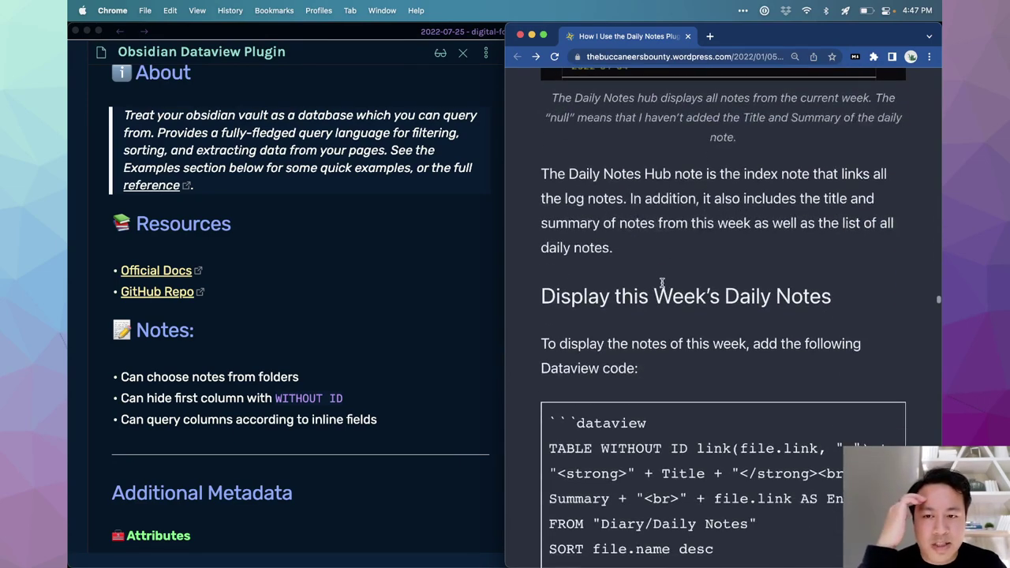
Step: Compare the weekly daily-notes Dataview query with the course note, highlighting its WITHOUT ID clause
left_click(360, 316)
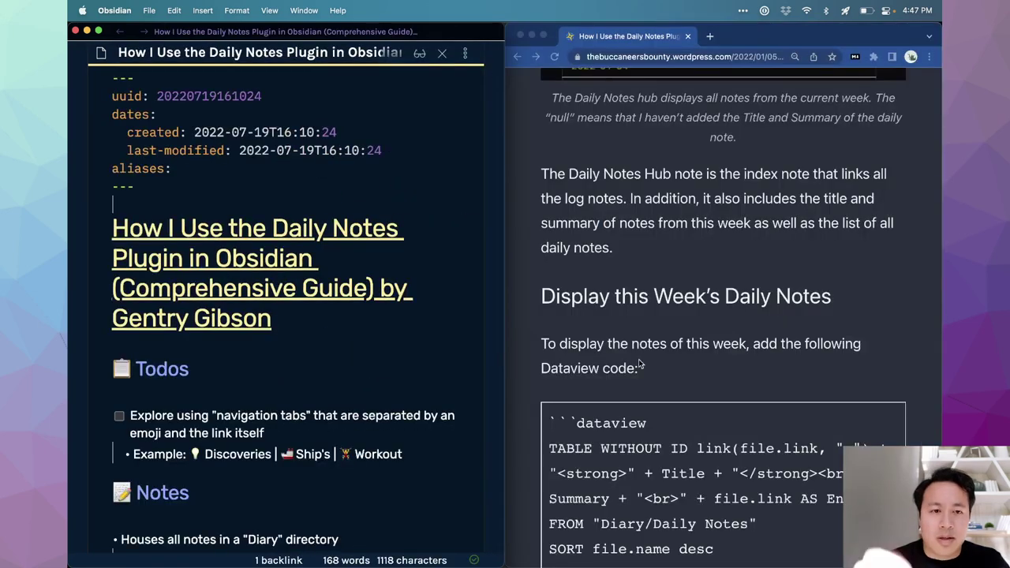
scroll(641, 365, "down", 2)
left_click(553, 333)
left_click_drag(552, 334, 603, 356)
left_click(687, 356)
left_click(723, 335)
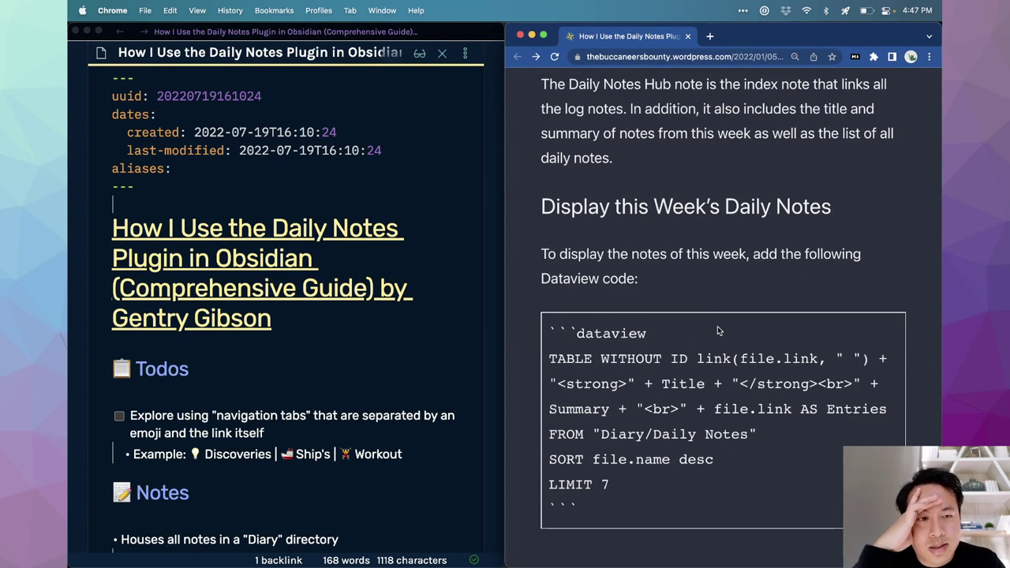
Step: Scroll through the query's explanation to the Daily Notes Hub screenshot
scroll(717, 326, "down", 2)
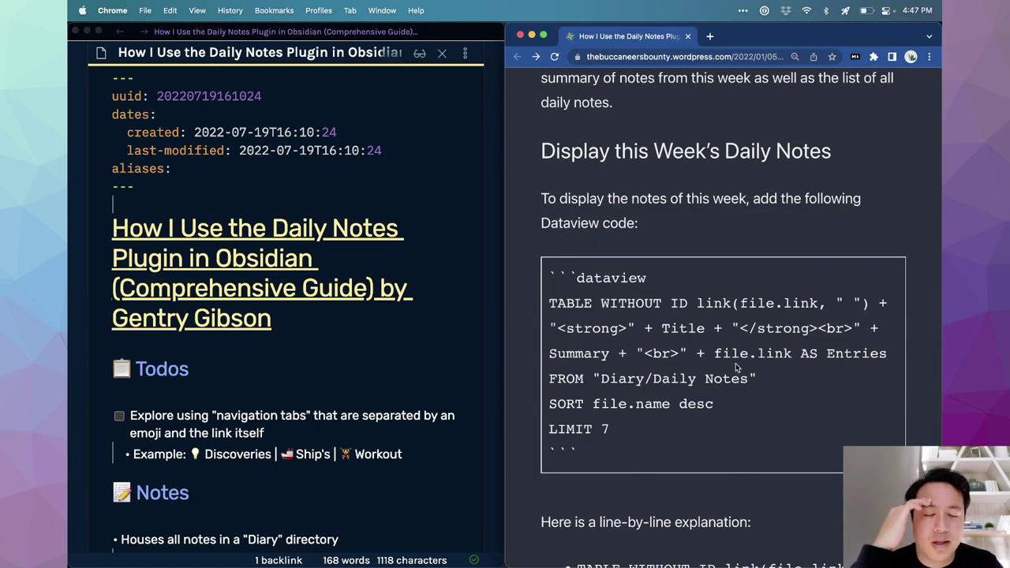
scroll(713, 379, "down", 5)
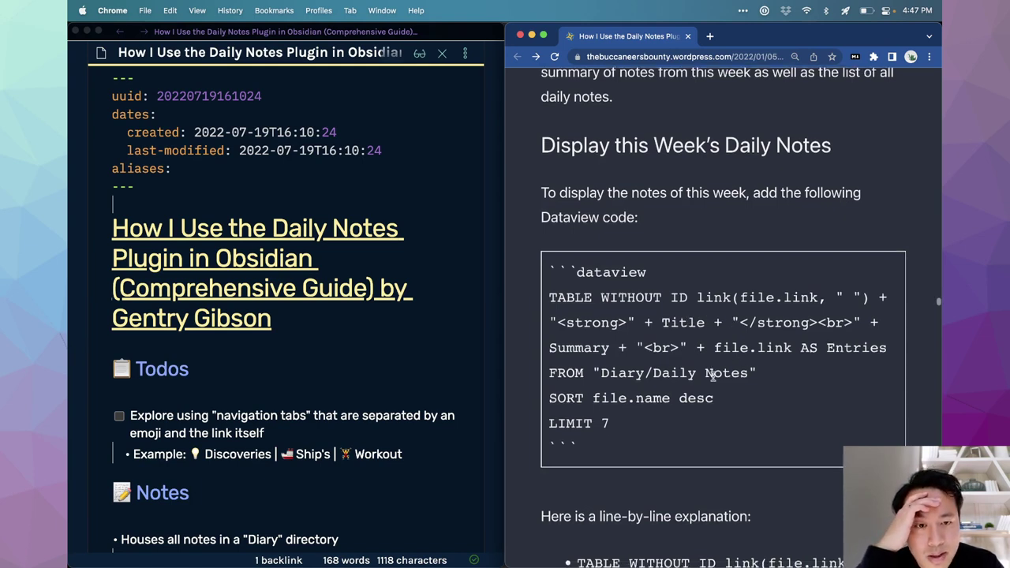
scroll(713, 381, "down", 5)
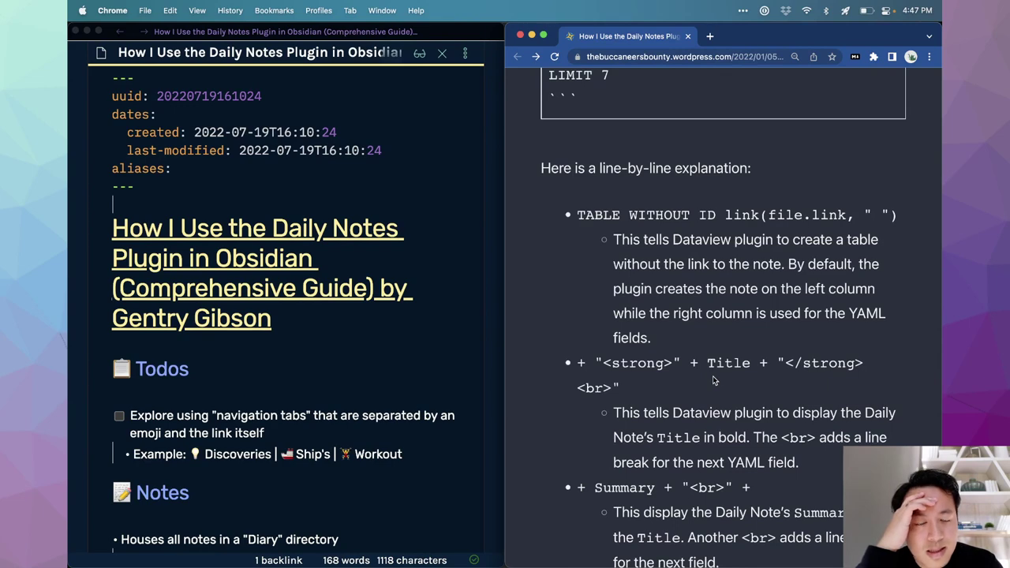
scroll(712, 380, "up", 1)
scroll(713, 380, "up", 4)
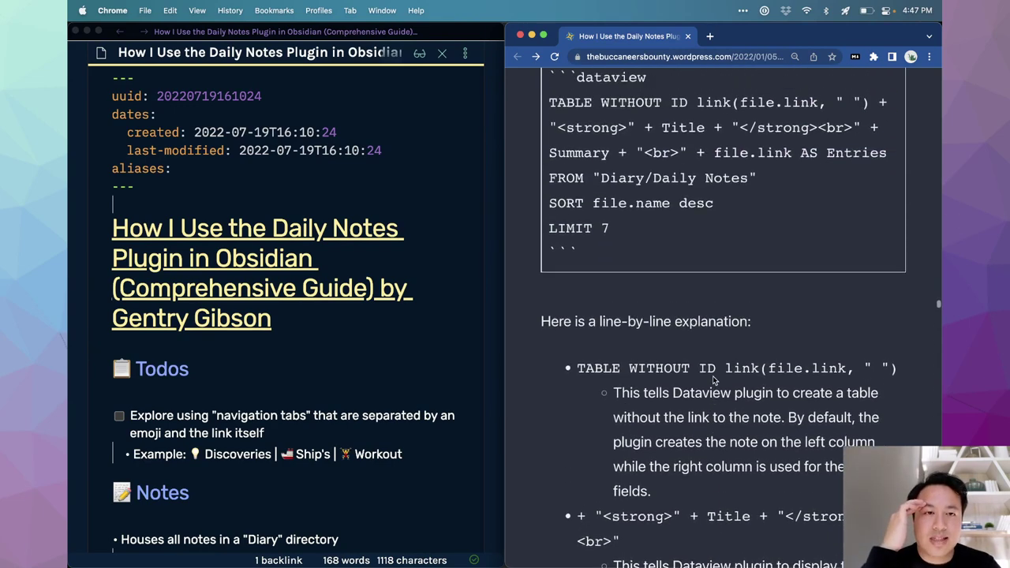
scroll(713, 381, "up", 3)
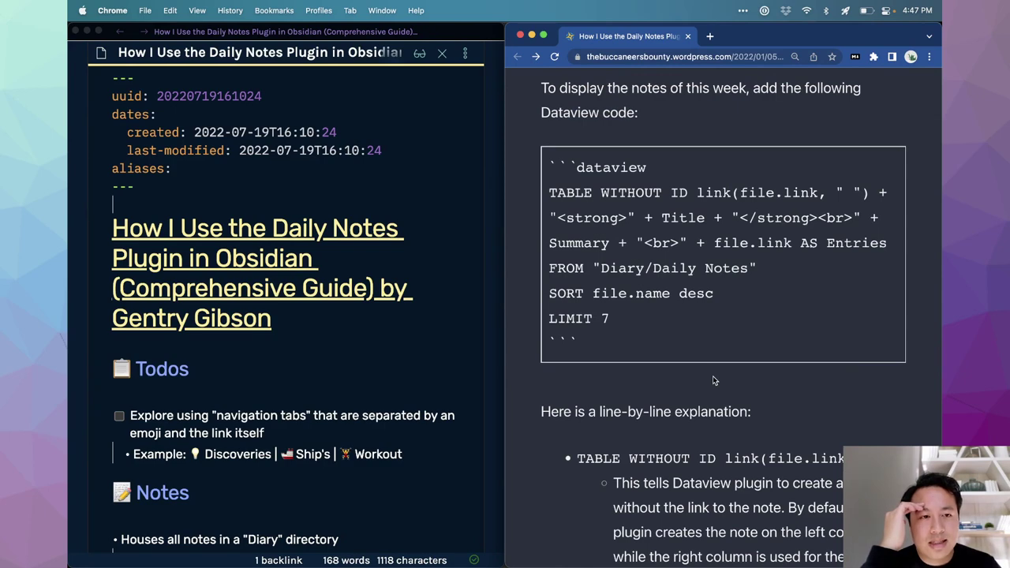
scroll(713, 380, "up", 15)
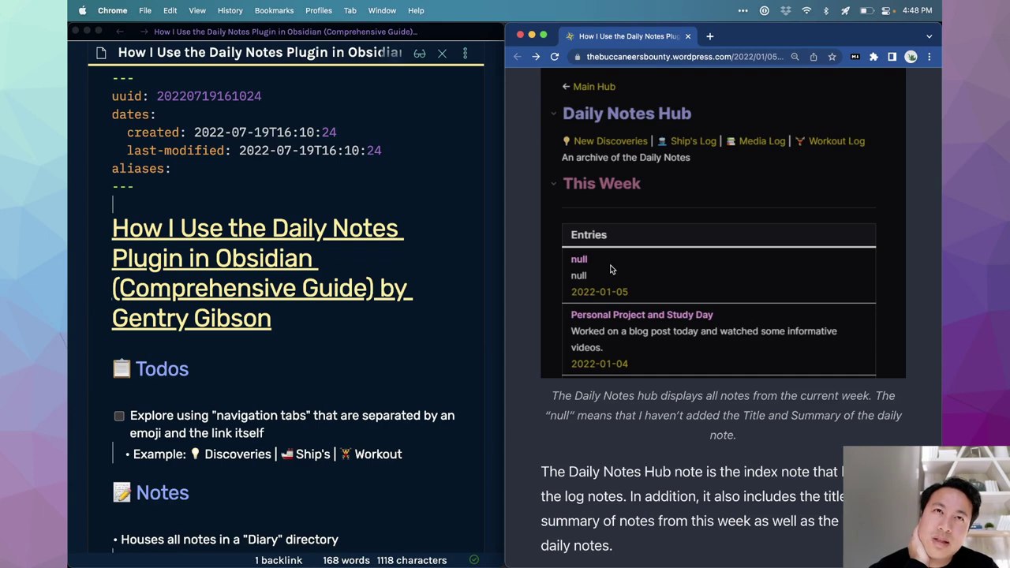
left_click(463, 307)
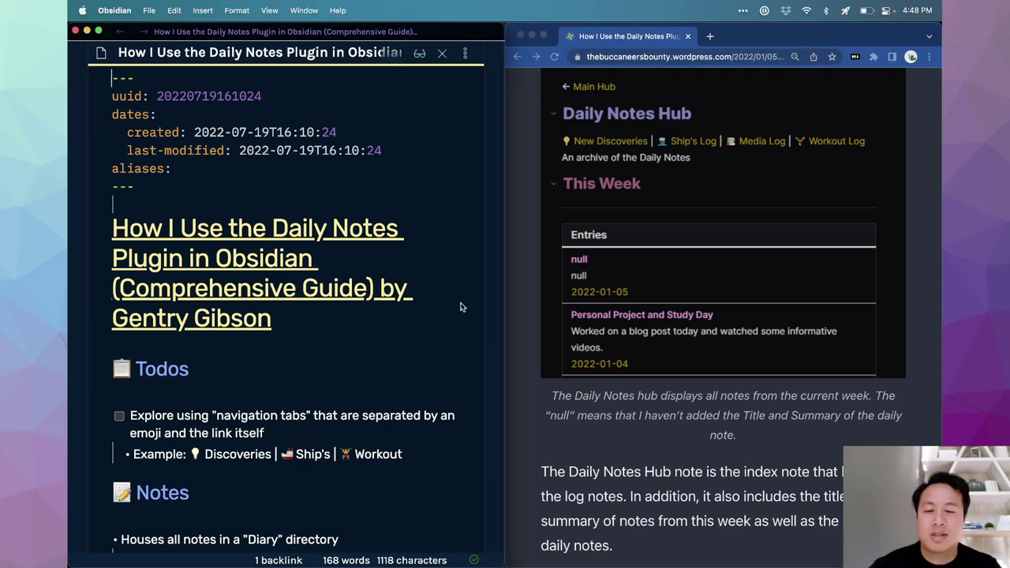
key("ctrl+alt+Return")
scroll(813, 347, "down", 3)
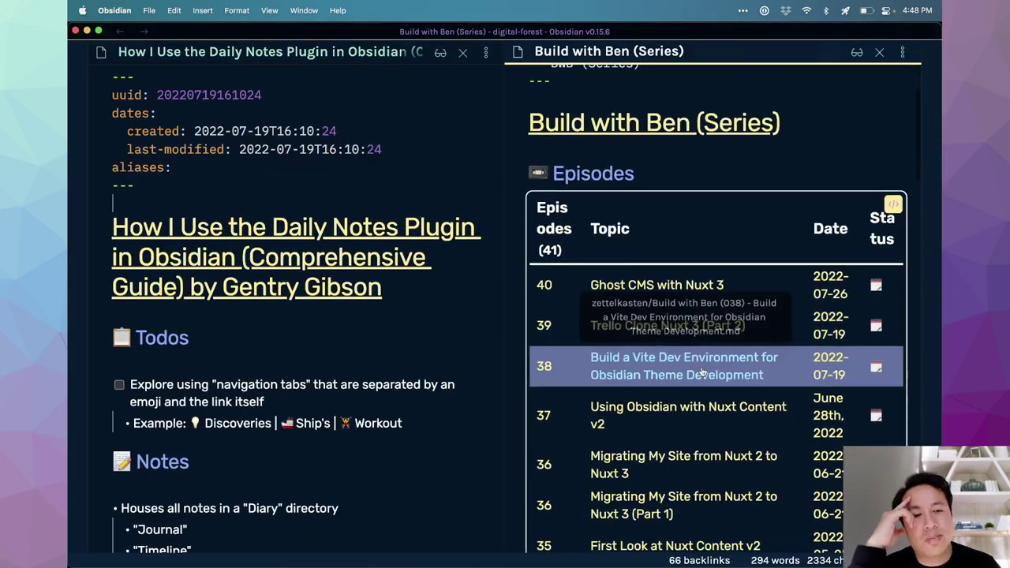
scroll(813, 347, "down", 1)
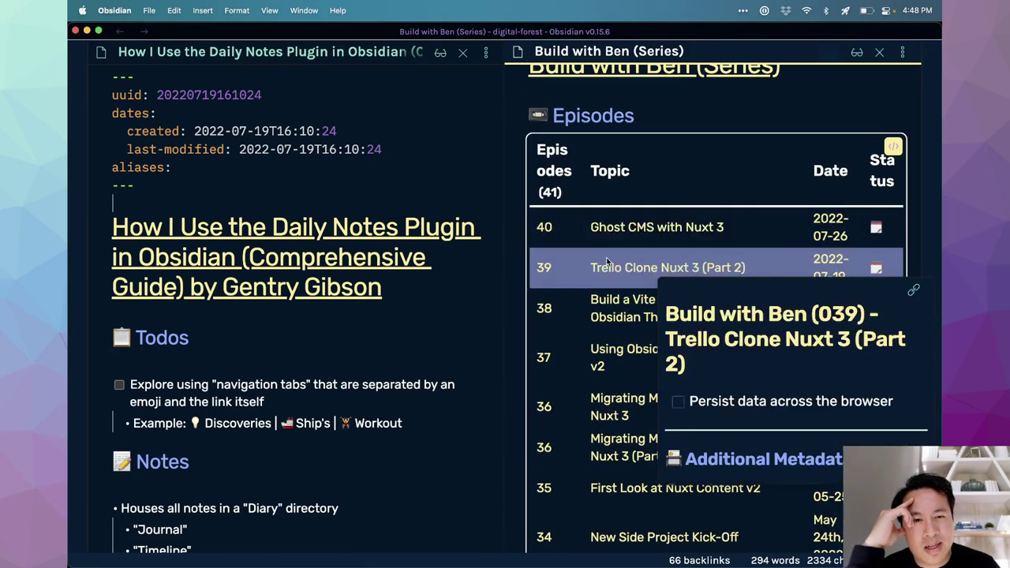
mouse_move(604, 228)
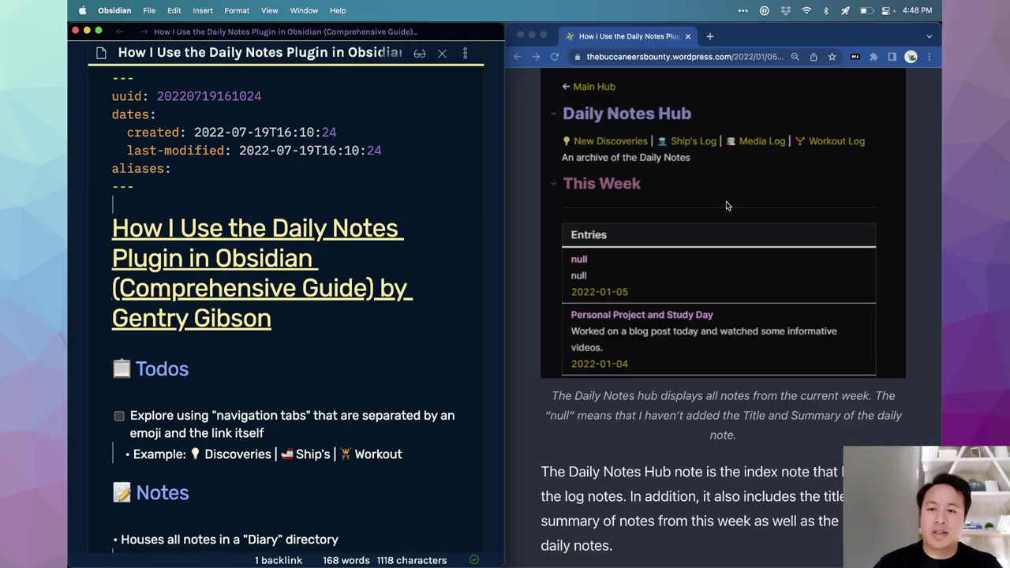
Step: Add a top-level todo: Explore technique of using Dataview Inline Fields to create effective summary blocks
scroll(727, 202, "down", 2)
scroll(446, 363, "down", 2)
key("Return")
key("shift+Tab")
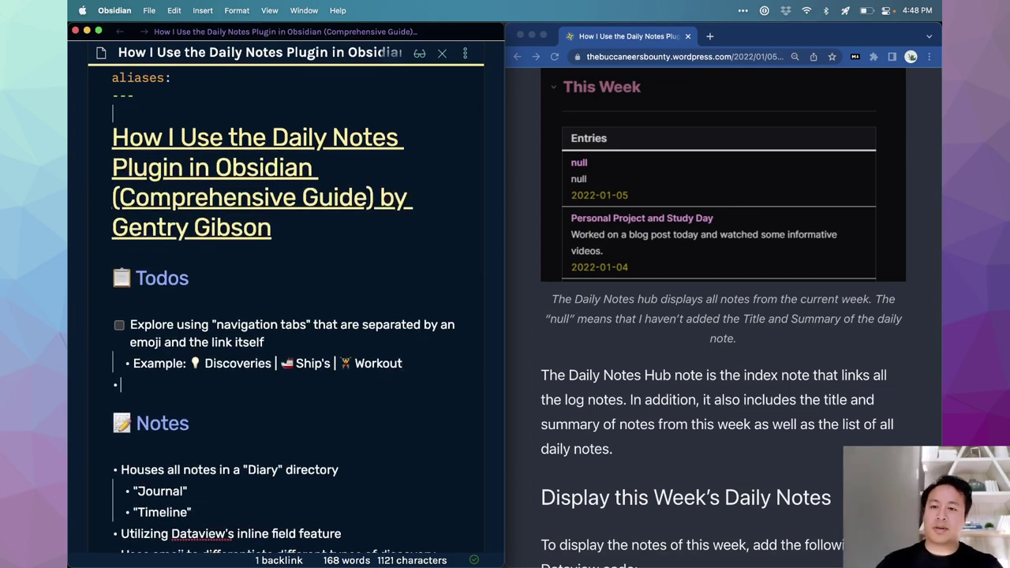
type("[ ] Explore")
type(" technique of using da")
key("BackSpace")
key("BackSpace")
type("Dataview Inline Fields to create effective summary blocks")
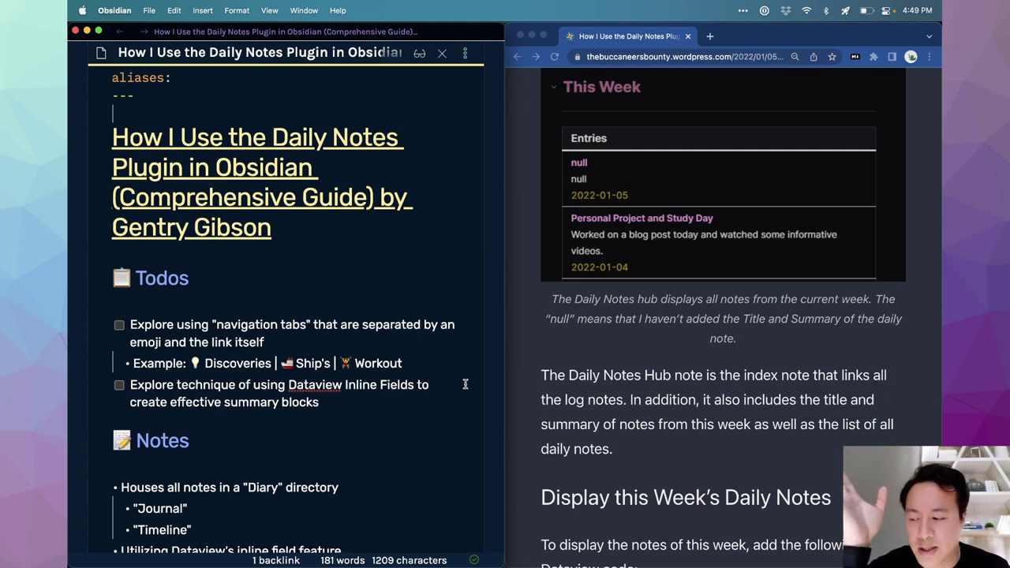
Step: Add a todo about single-column titles that contain more information rather than splitting it up
scroll(711, 316, "down", 5)
scroll(397, 411, "down", 3)
key("Return")
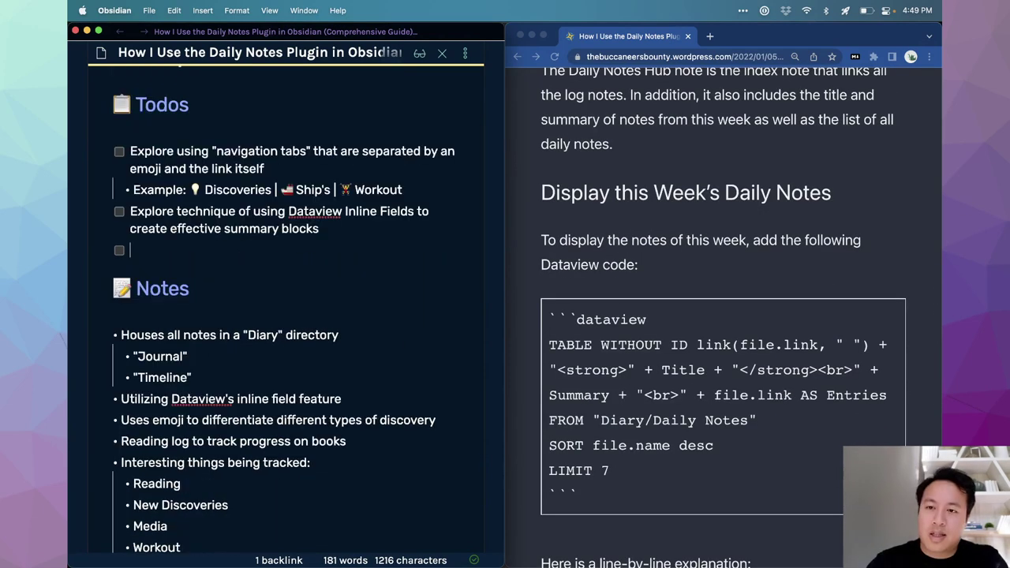
type("Explore technique of ")
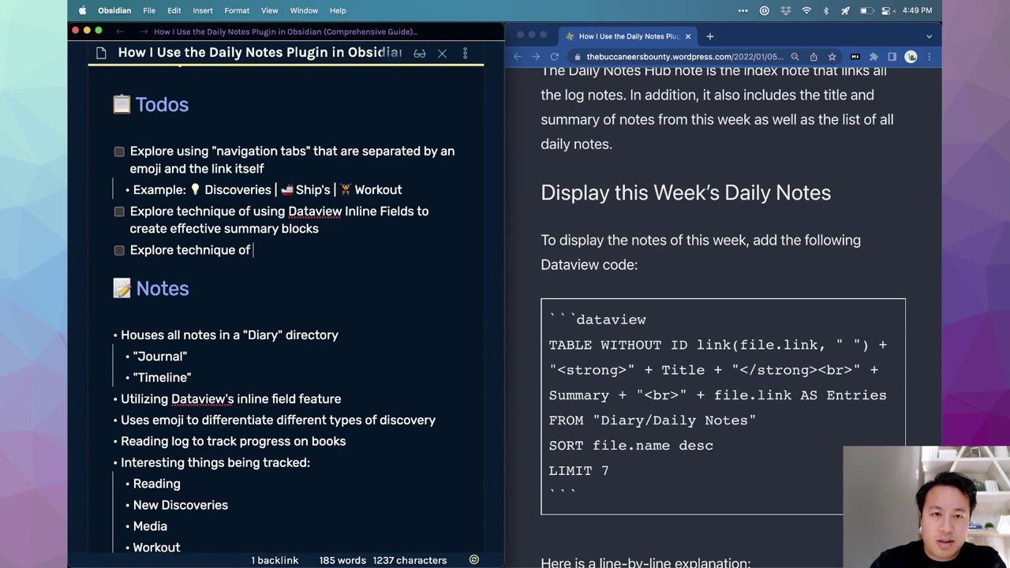
type("display")
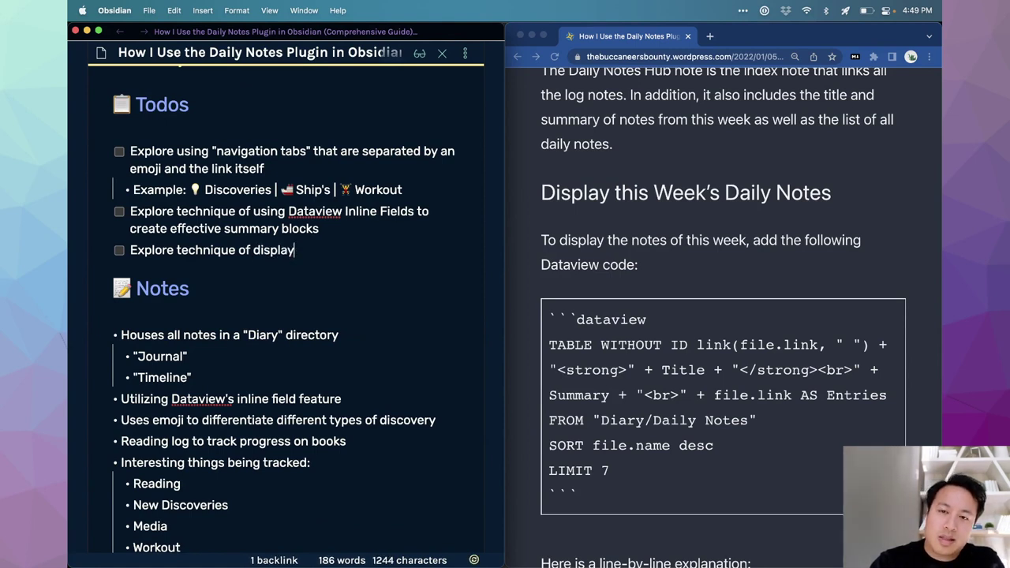
type("ing single column")
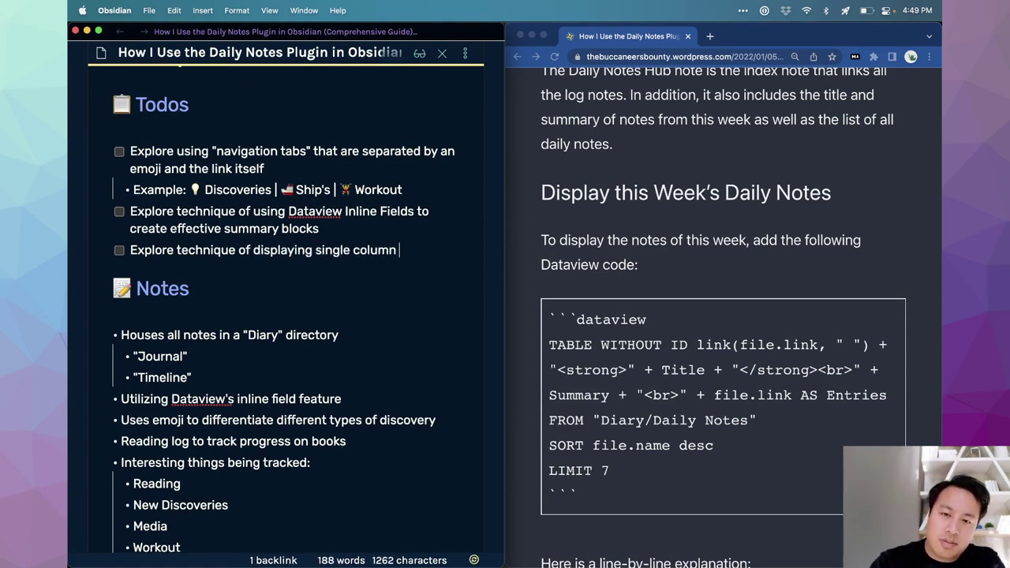
type(" titles that")
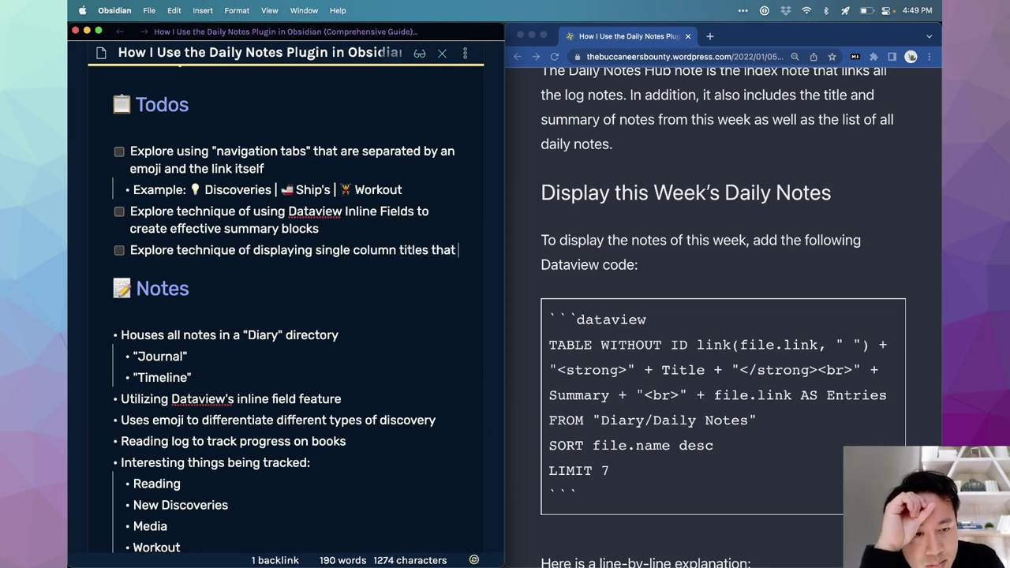
scroll(575, 356, "down", 3)
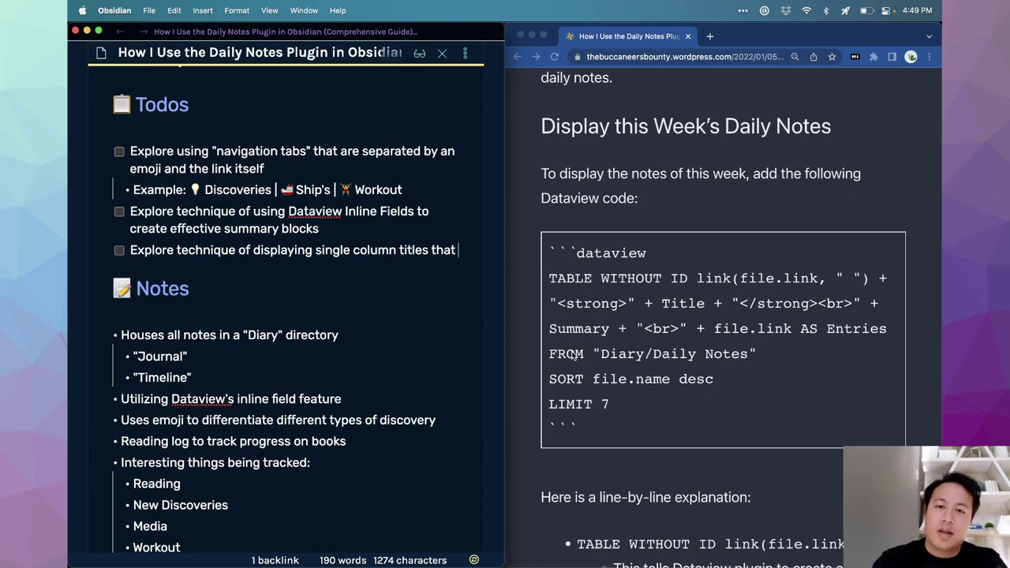
type("contain more in")
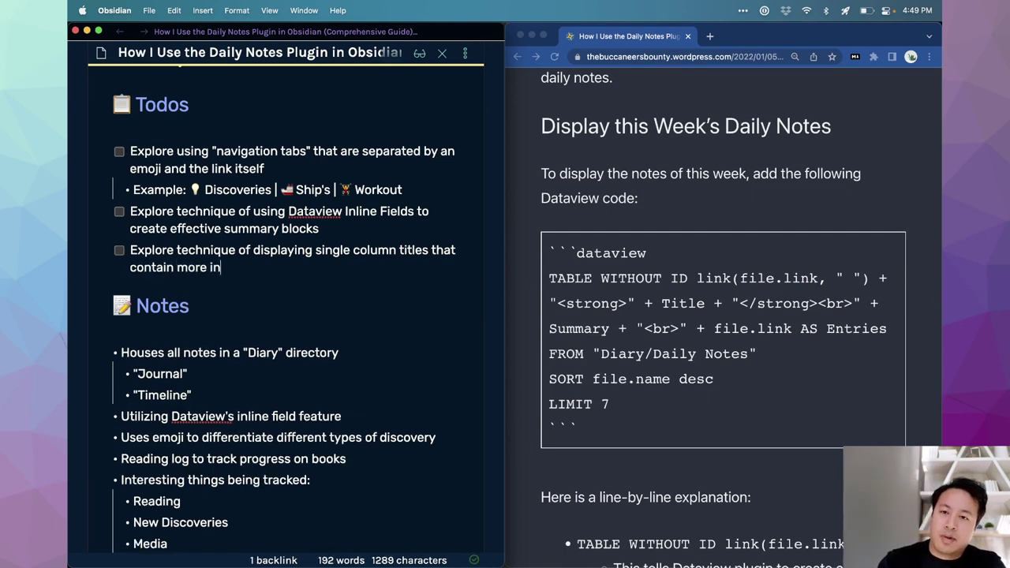
type("formation in a single colum")
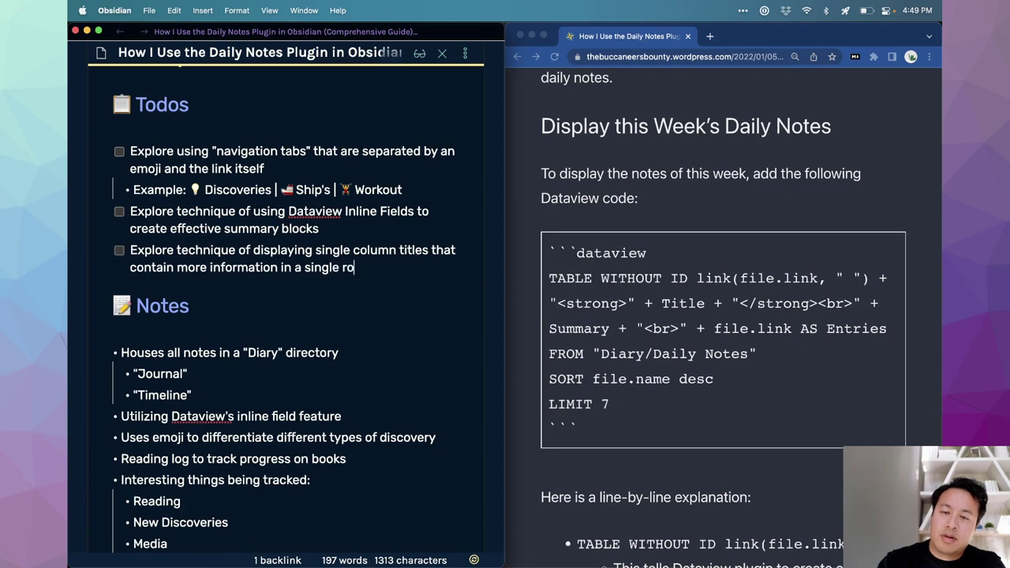
type("n rather than")
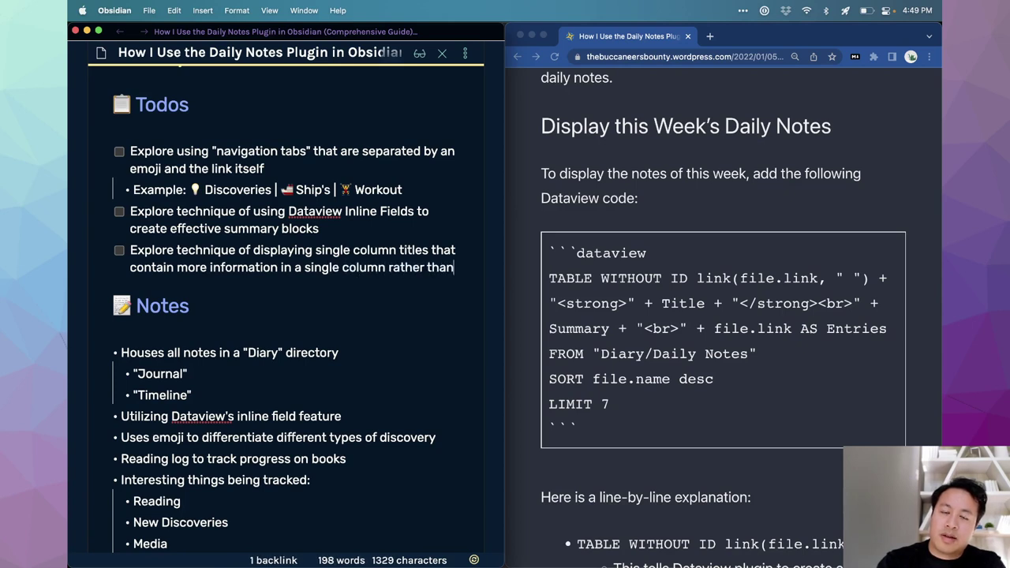
type(" splitting everything up in")
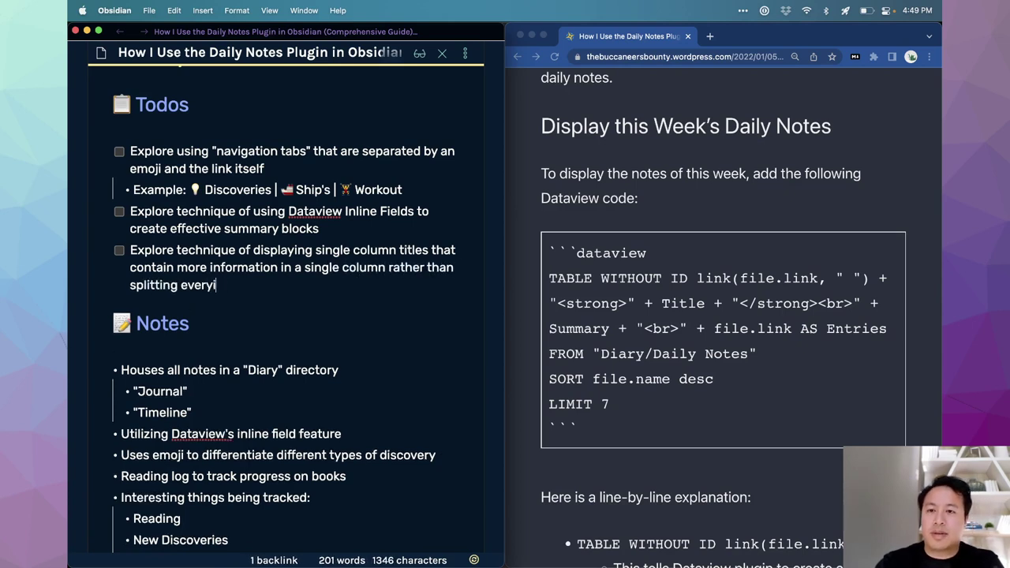
type("to differ")
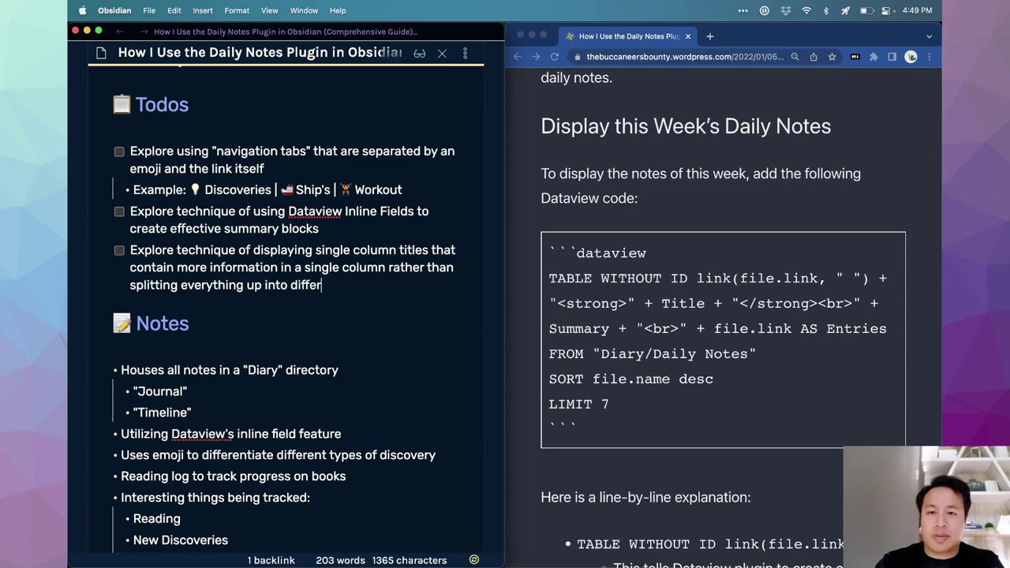
type("ent parts")
Step: Select the weekly TABLE…LIMIT 7 Dataview query in the article
left_click(748, 278)
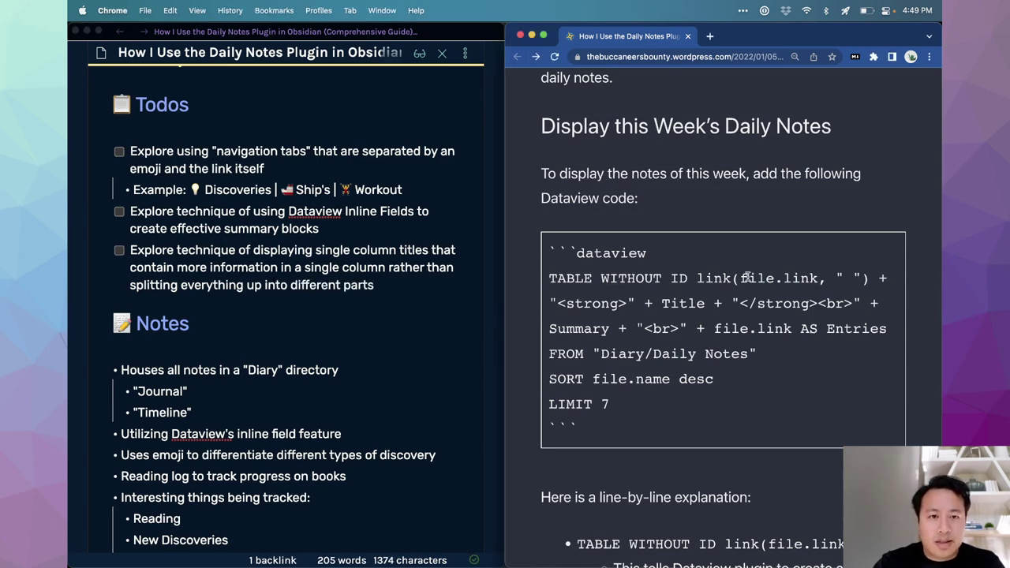
left_click_drag(661, 269, 702, 355)
left_click(702, 355)
scroll(676, 371, "up", 5)
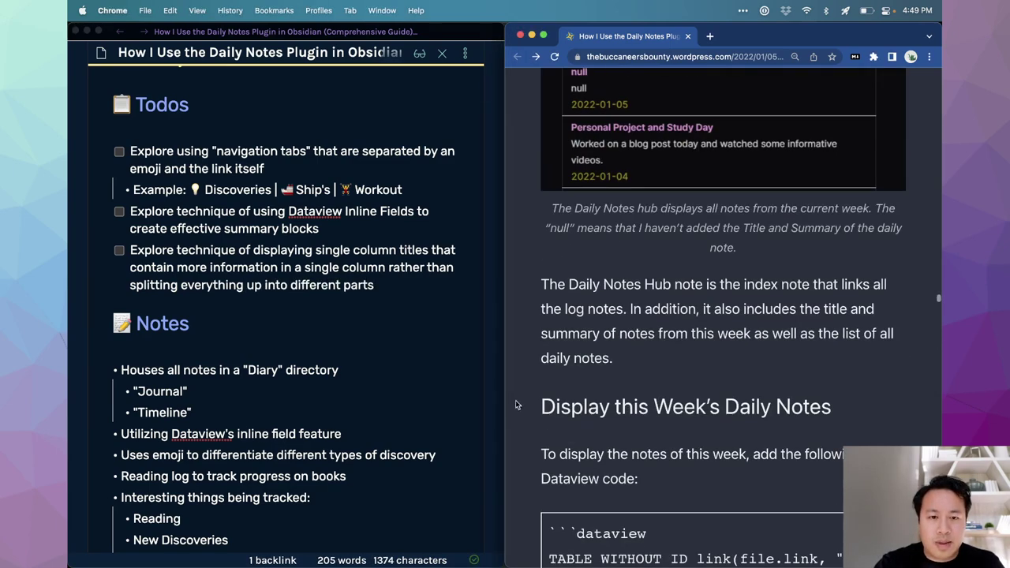
scroll(558, 408, "down", 3)
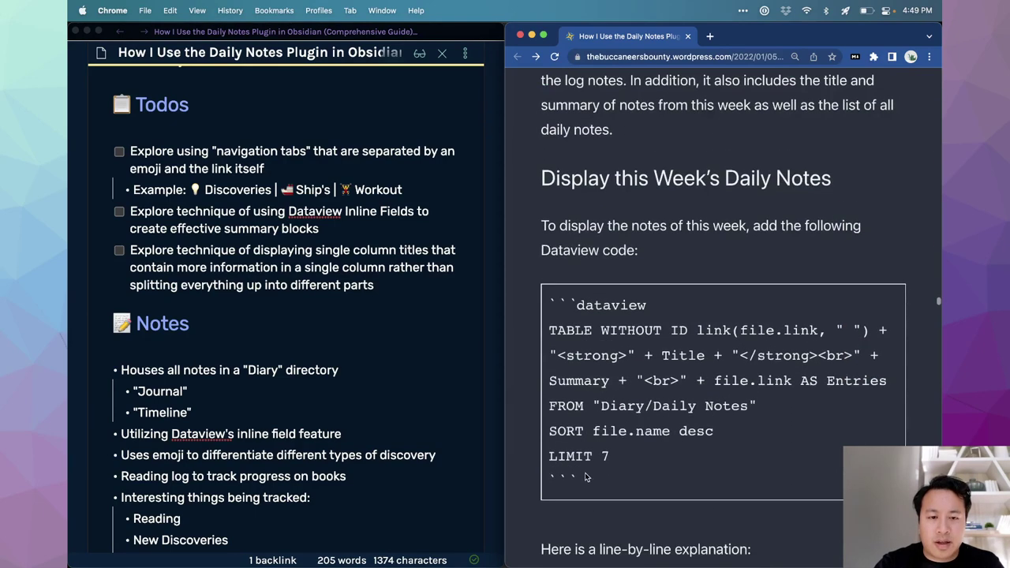
left_click_drag(590, 479, 539, 308)
left_click_drag(615, 455, 549, 330)
scroll(663, 262, "up", 7)
Step: Paste the copied weekly Dataview query into an indented ``` code block under the third todo
left_click(407, 294)
key("Return")
key("Tab")
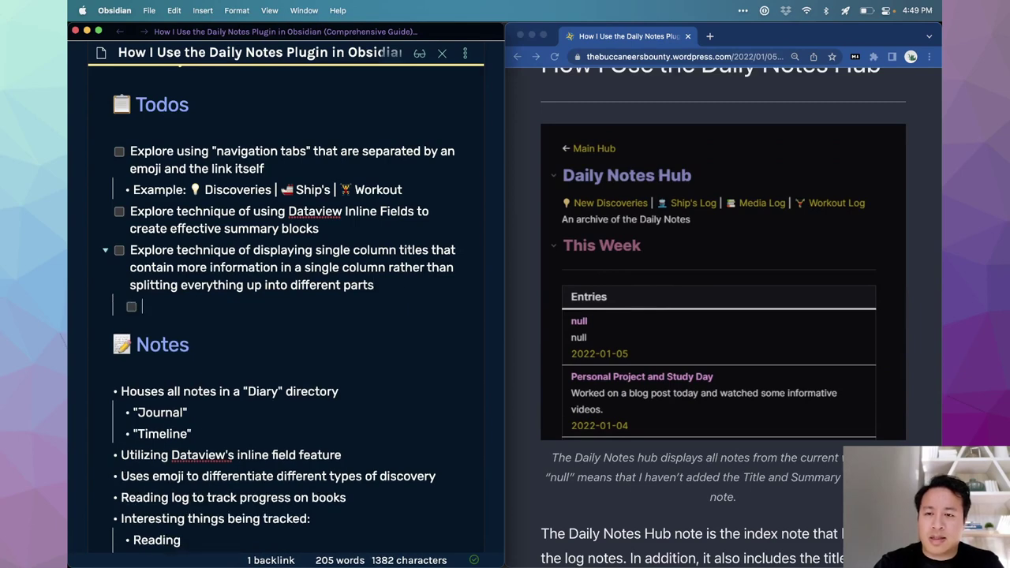
key("BackSpace")
key("BackSpace")
key("BackSpace")
key("BackSpace")
type("```")
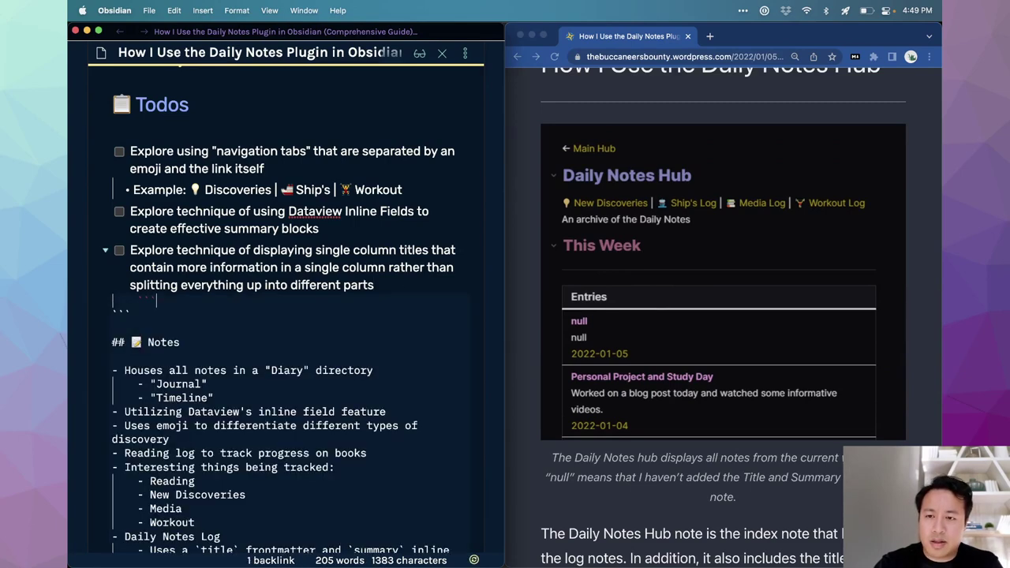
key("Tab")
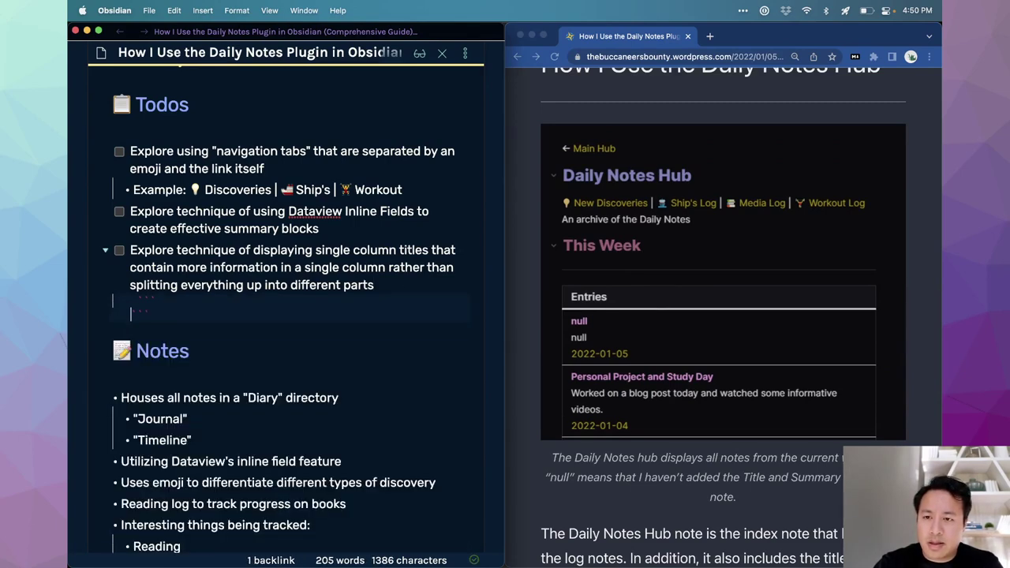
type("`TABLE WITHOUT ID link(file.link, \" \") + \"<strong>\" + Title + \"</strong><br>\" + Summary + \"<br>\" + file.link AS Entries` `FROM \"Diary/Daily Notes\"` `SORT file.name desc` `LIMIT 7`")
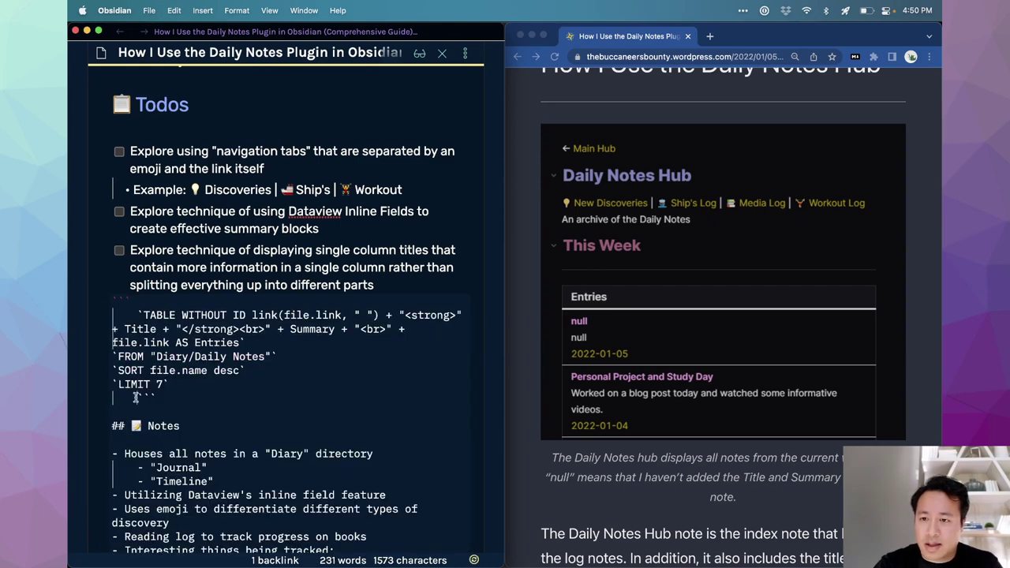
key("shift+Tab")
Step: Fix the query's indentation, delete the stray backtick before TABLE, and add a blank line above
left_click(139, 315)
key("shift+Tab")
key("BackSpace")
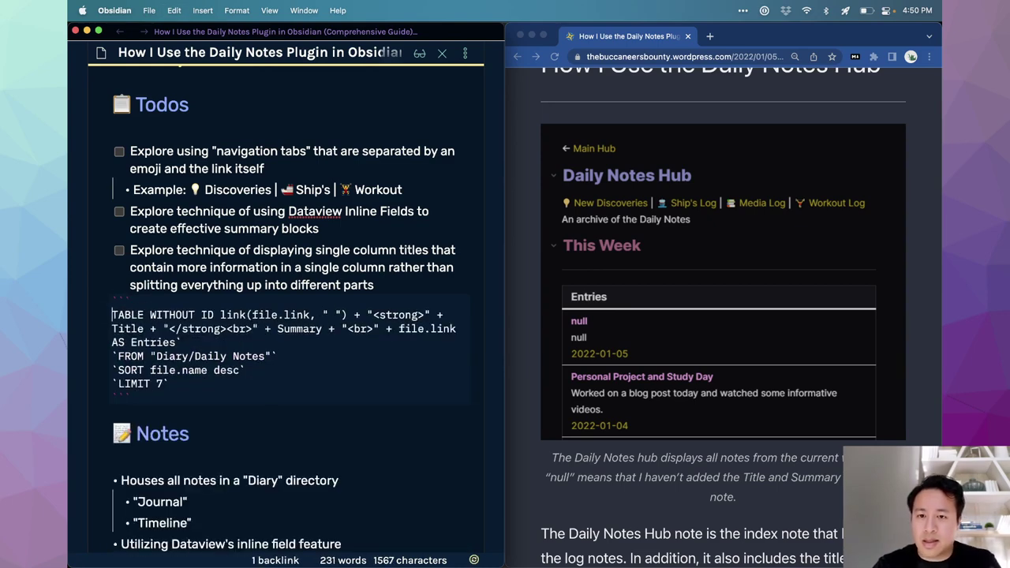
scroll(240, 371, "down", 1)
left_click(245, 390)
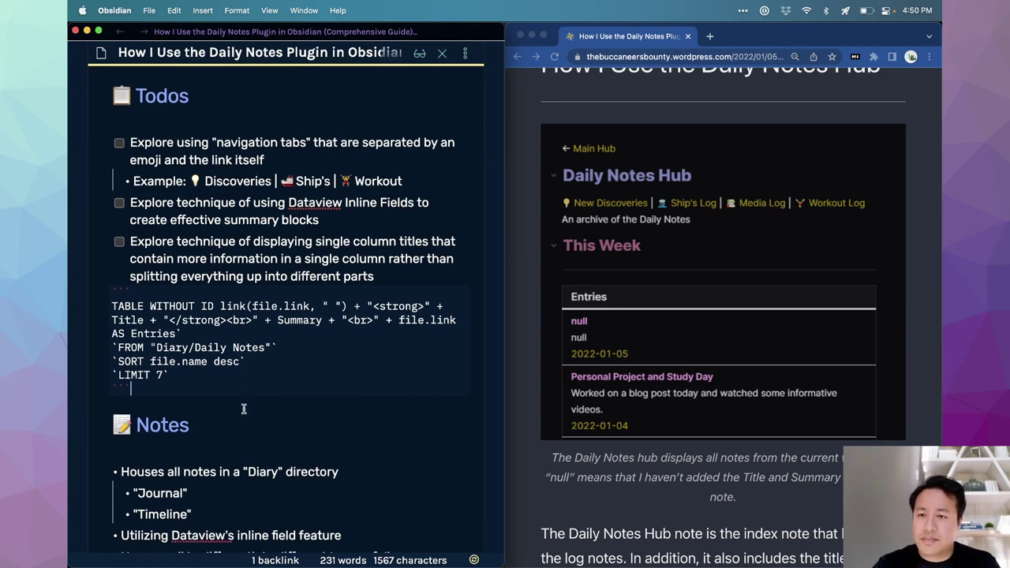
key("super+Left")
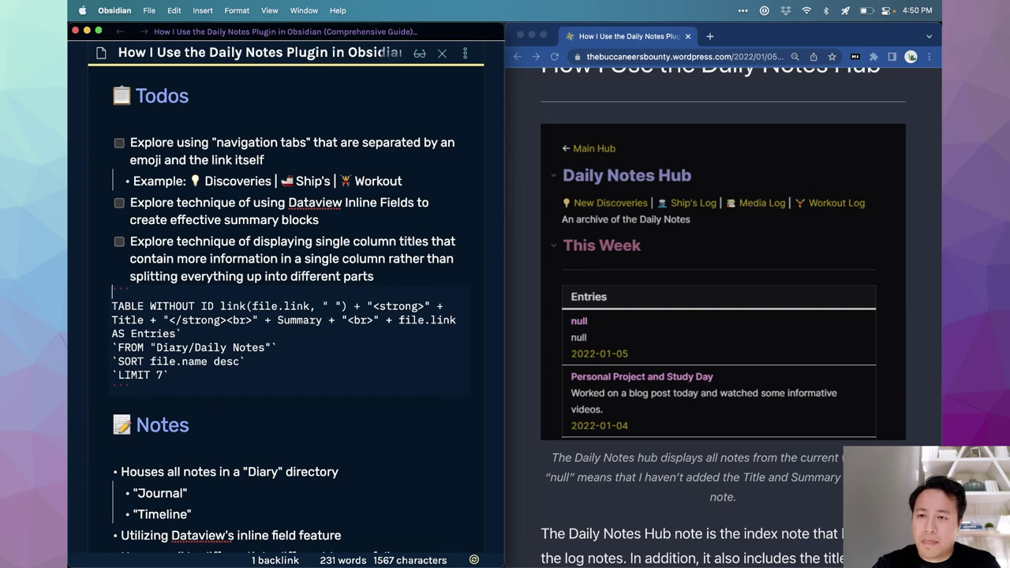
key("Return")
scroll(716, 405, "down", 10)
Step: Scroll the article past the date-filter examples to the 'Add Lines on a Dataview Table' CSS snippet
left_click(717, 405)
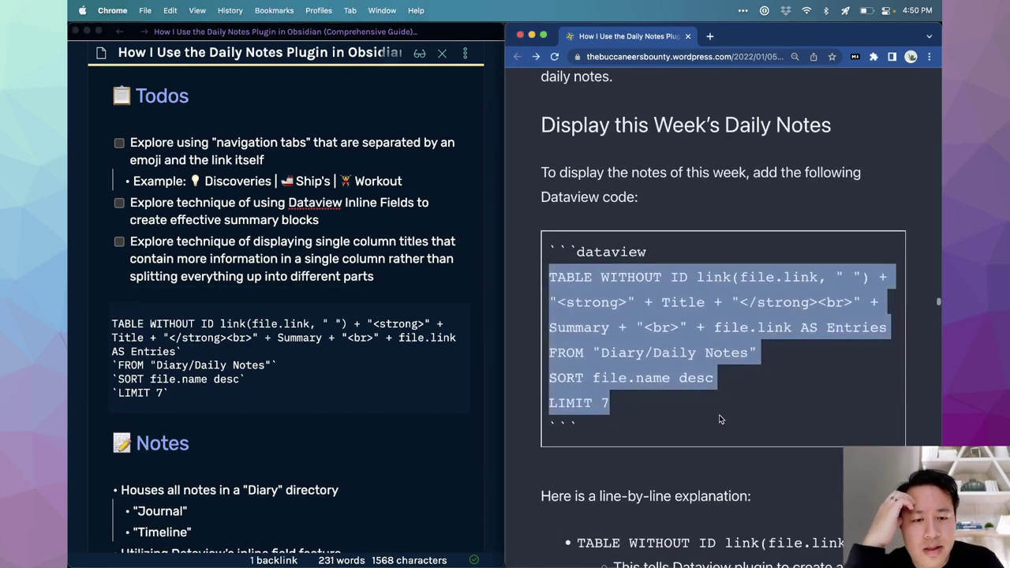
scroll(718, 408, "down", 5)
scroll(719, 411, "down", 6)
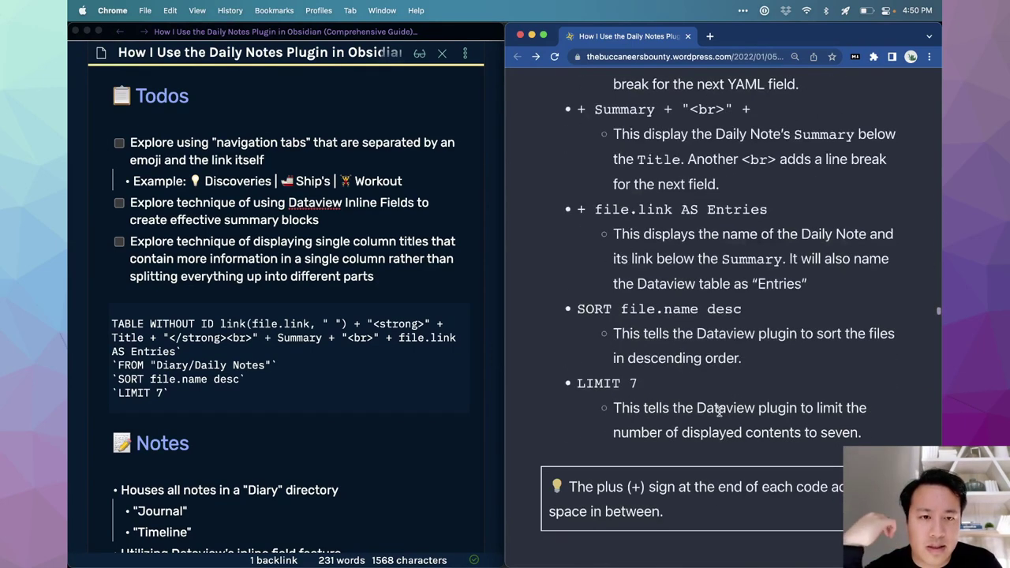
scroll(719, 416, "down", 5)
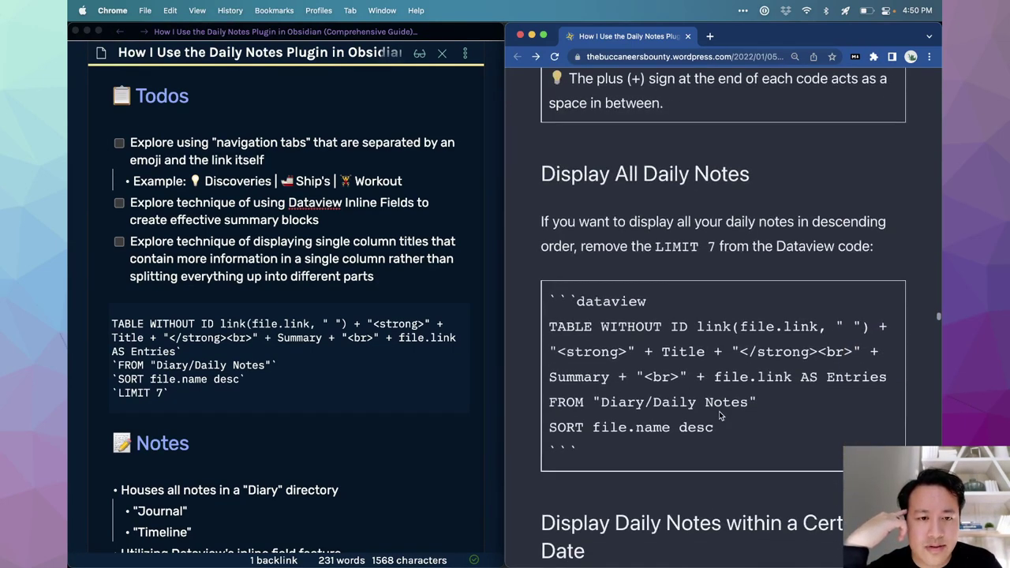
scroll(719, 411, "down", 8)
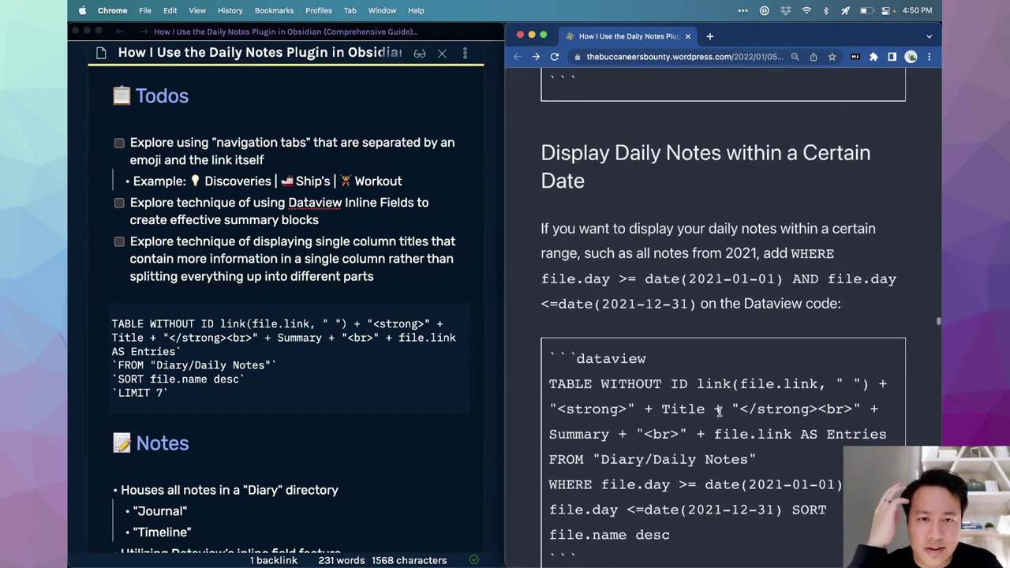
scroll(719, 415, "down", 3)
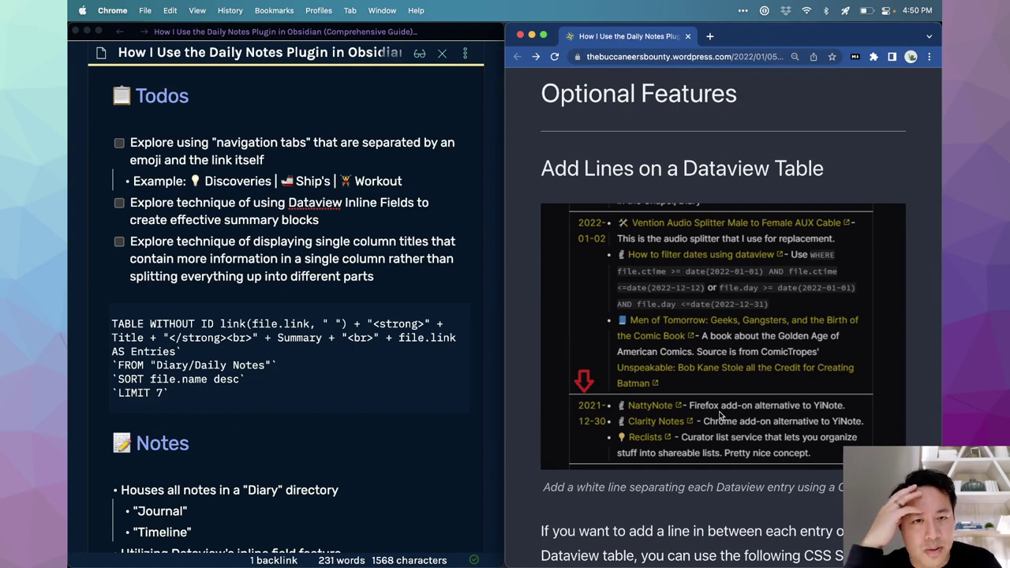
scroll(719, 415, "down", 3)
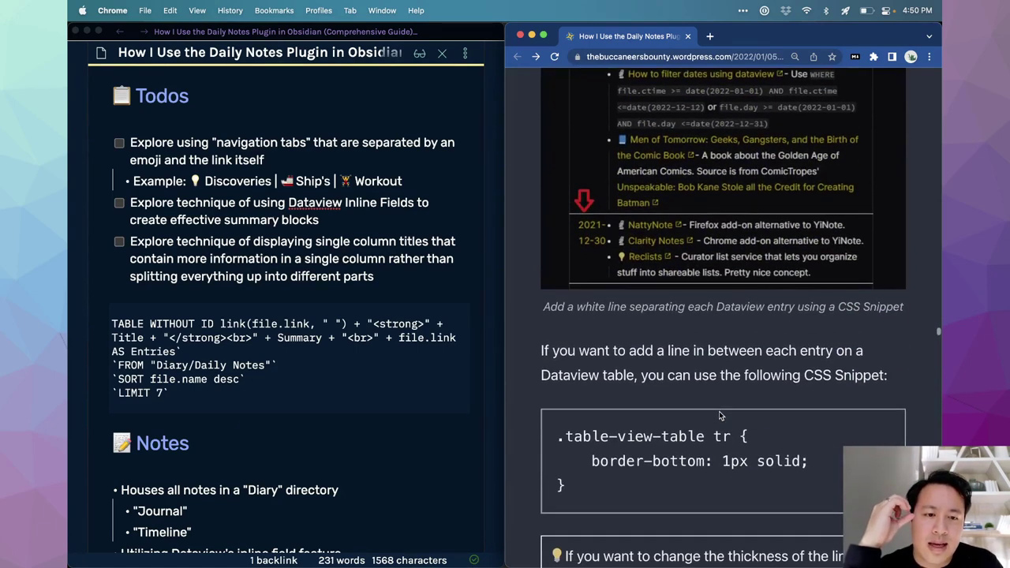
scroll(719, 415, "up", 1)
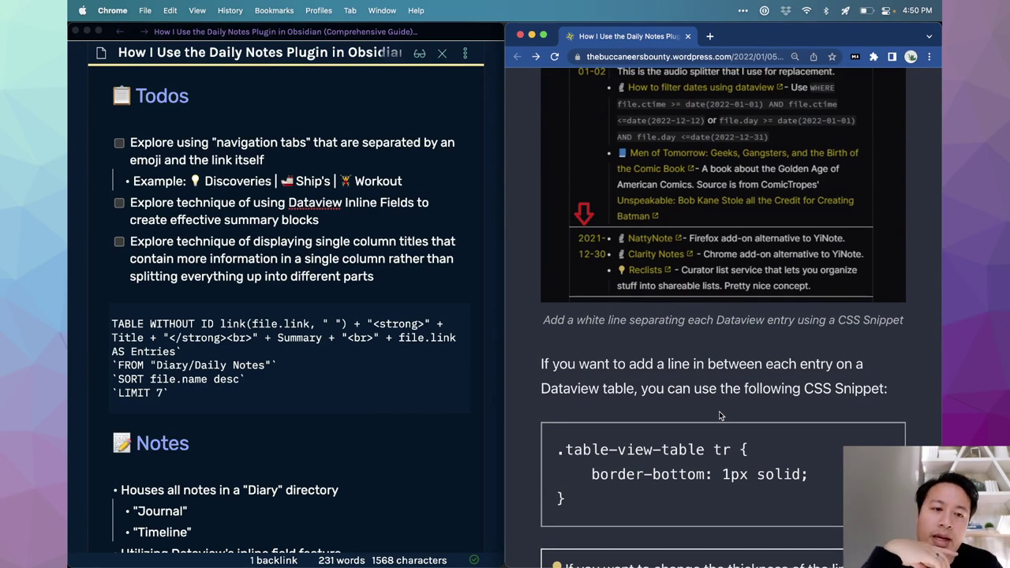
scroll(720, 415, "down", 1)
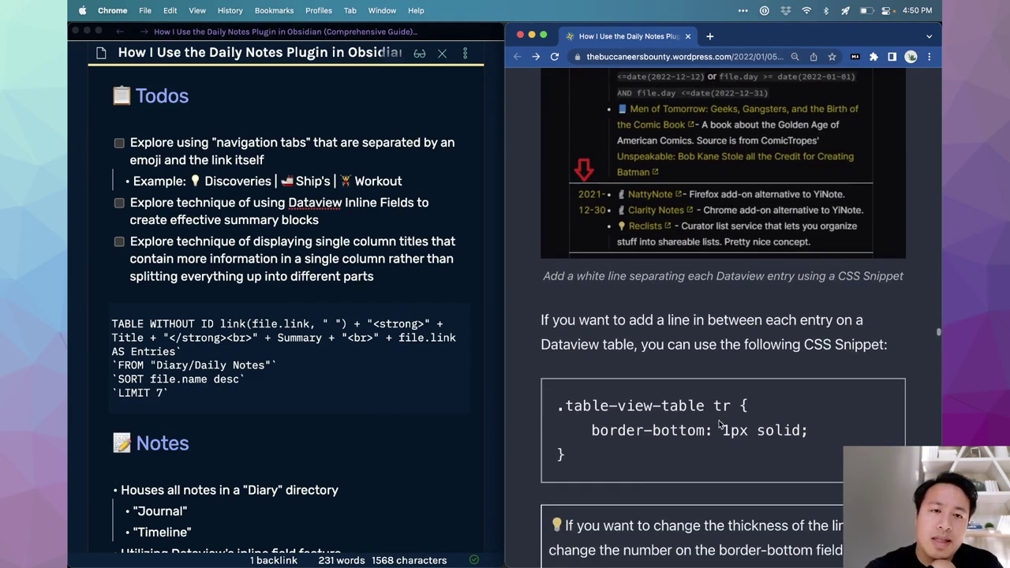
scroll(719, 425, "down", 2)
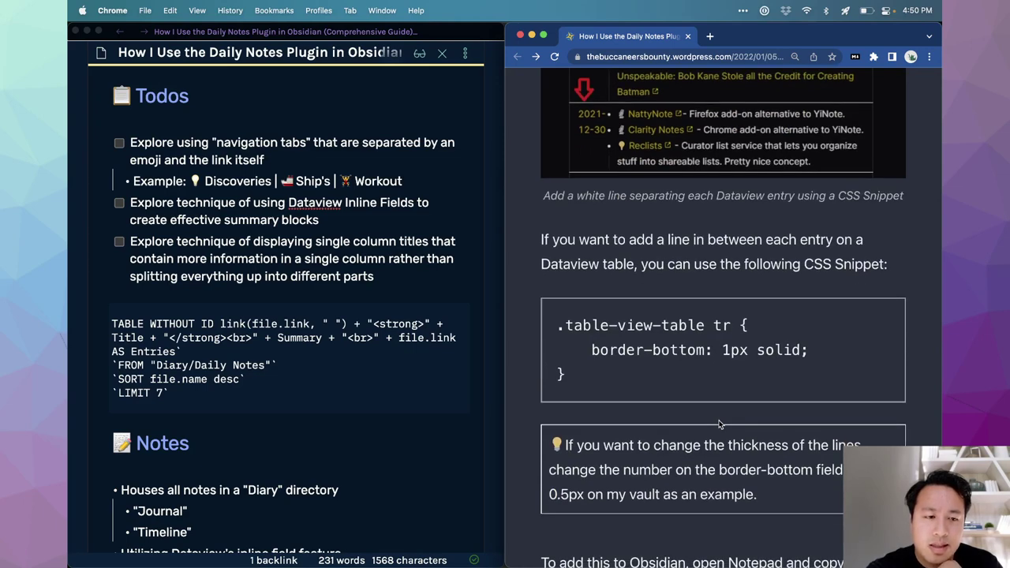
scroll(720, 424, "up", 2)
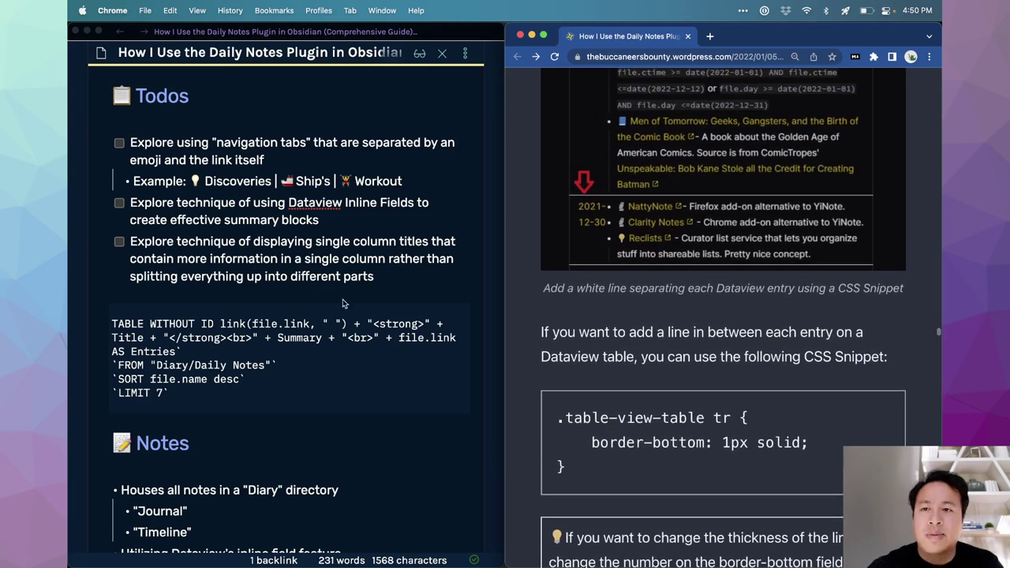
left_click(310, 403)
Step: Add the task 'Update styles for tables for Dataview' below the weekly query
key("Return")
key("Return")
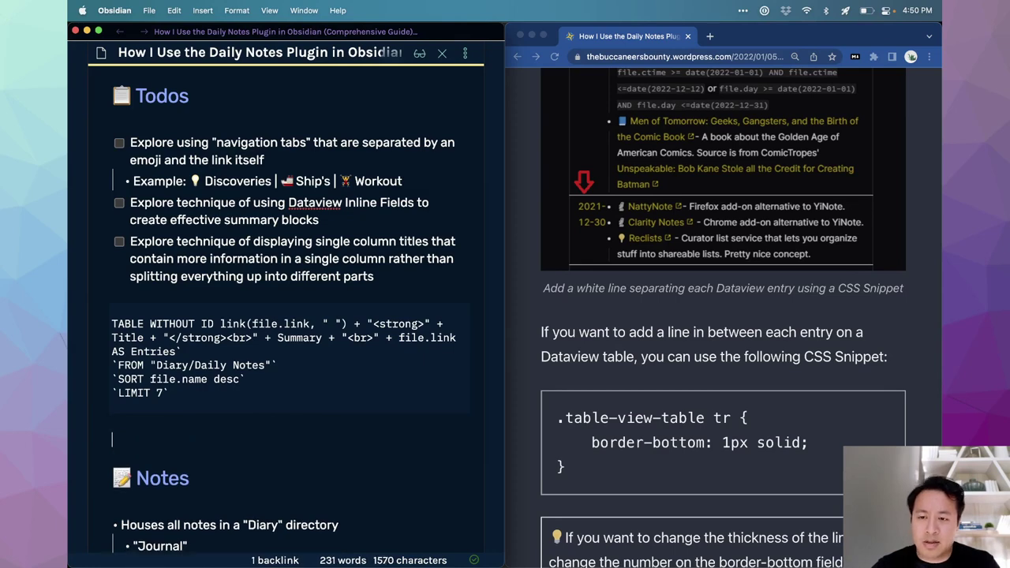
type("- [ ] Upser")
key("BackSpace")
key("BackSpace")
key("BackSpace")
key("BackSpace")
type("d")
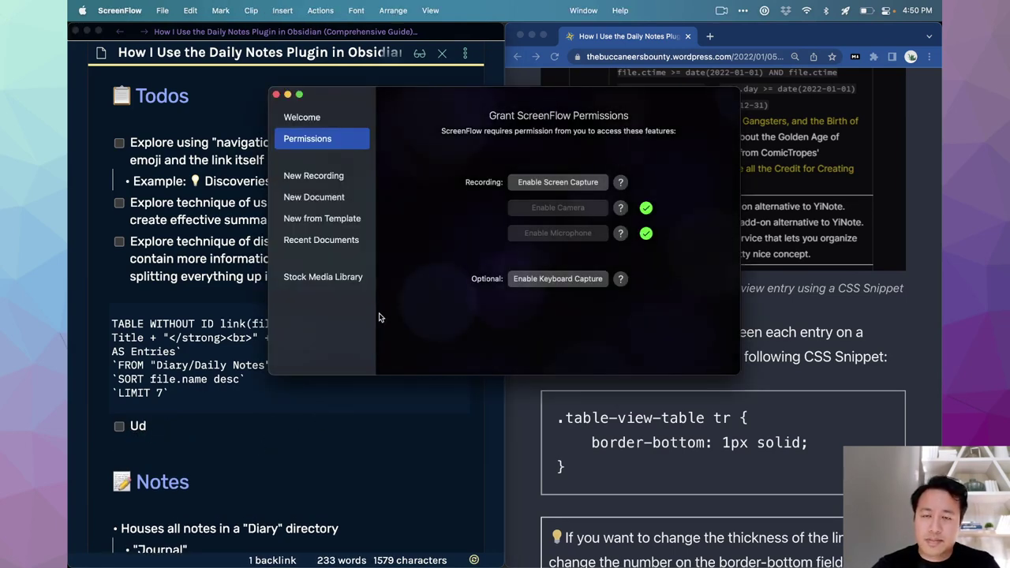
left_click(333, 110)
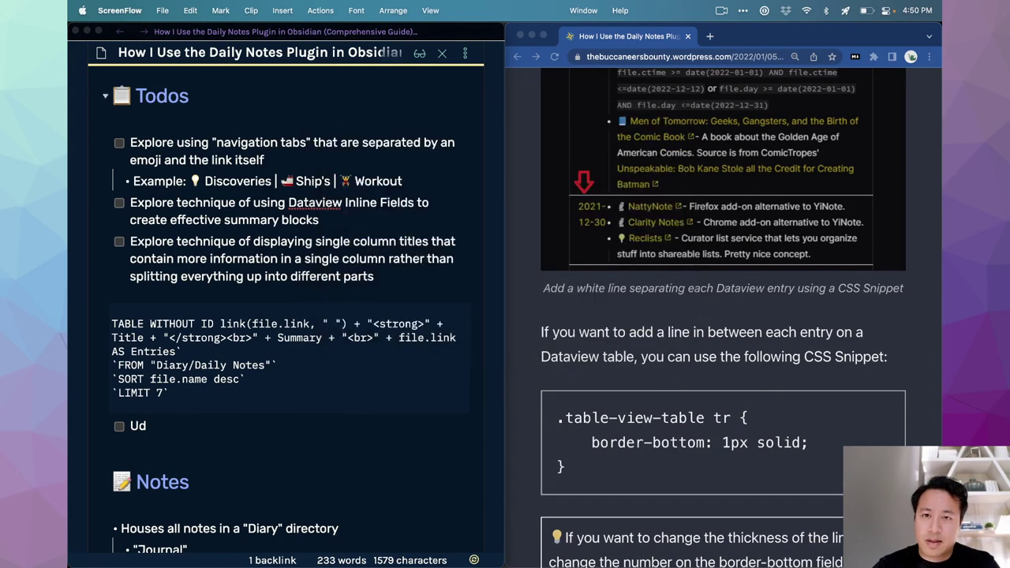
key("BackSpace")
type("pdate sty")
type("les for tables for ")
type("Dataview")
Step: Scroll the article down to its Credits list
scroll(703, 343, "down", 6)
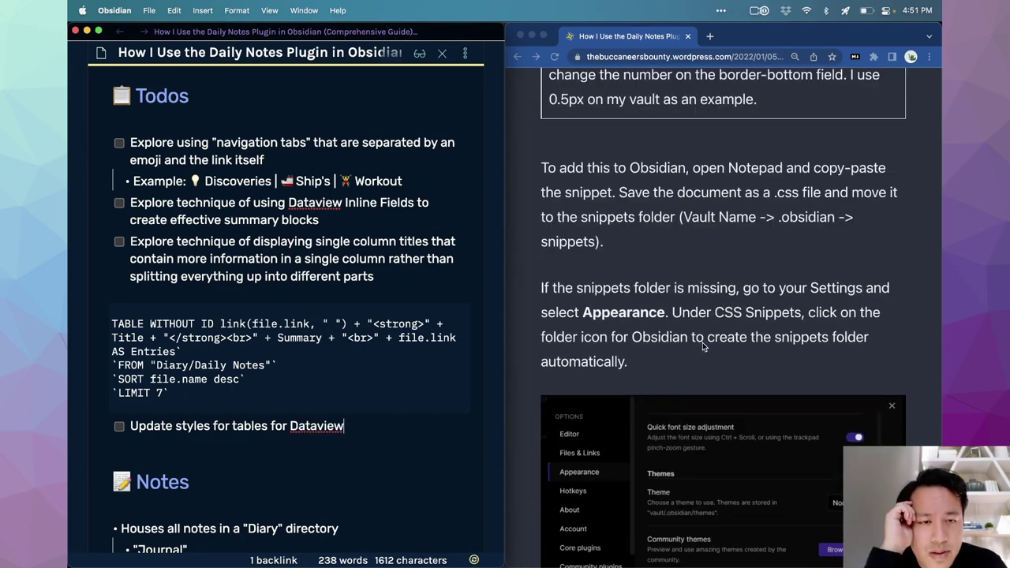
scroll(702, 342, "down", 5)
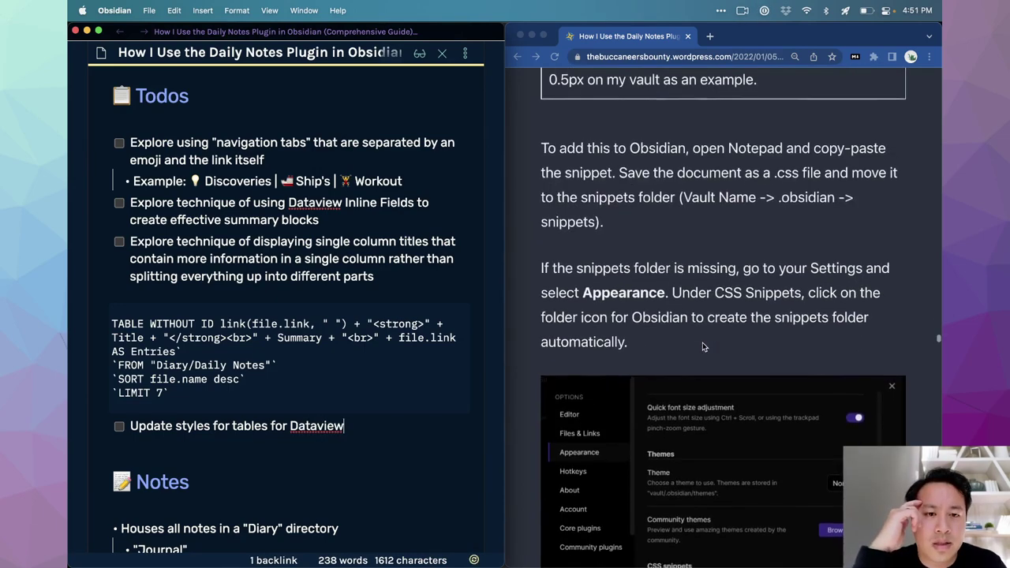
scroll(704, 346, "down", 7)
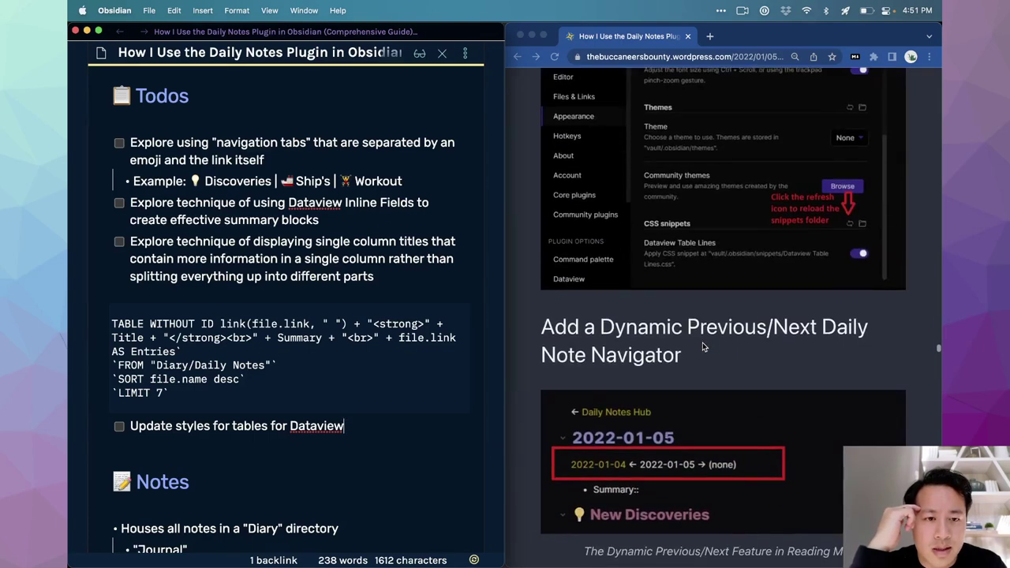
scroll(702, 347, "down", 5)
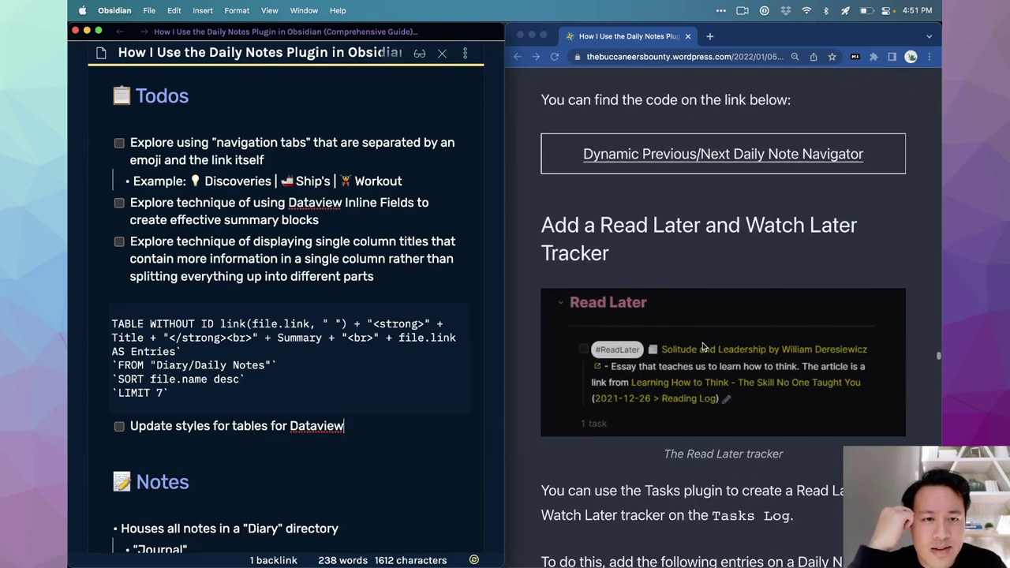
scroll(703, 347, "down", 2)
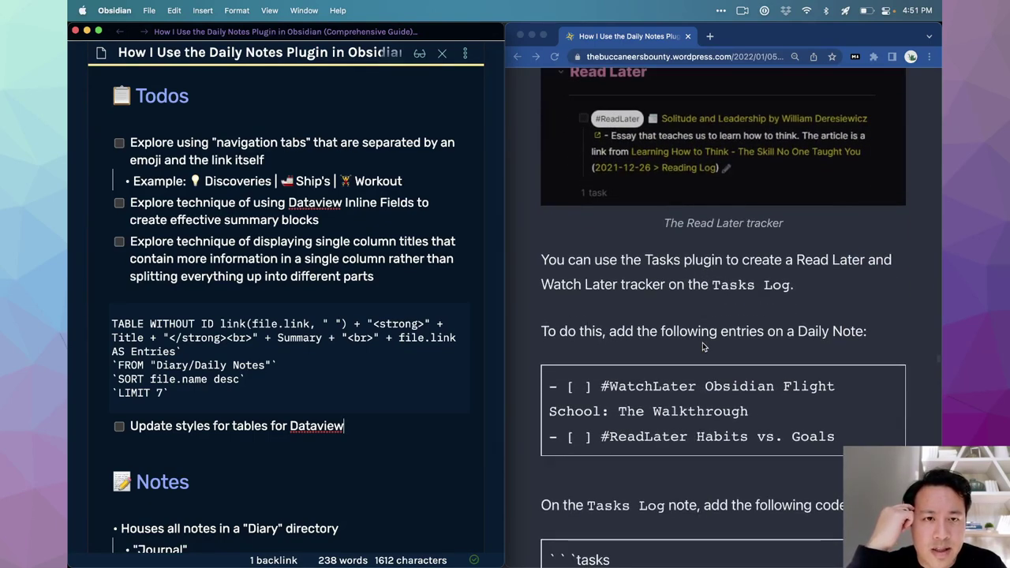
scroll(703, 346, "down", 3)
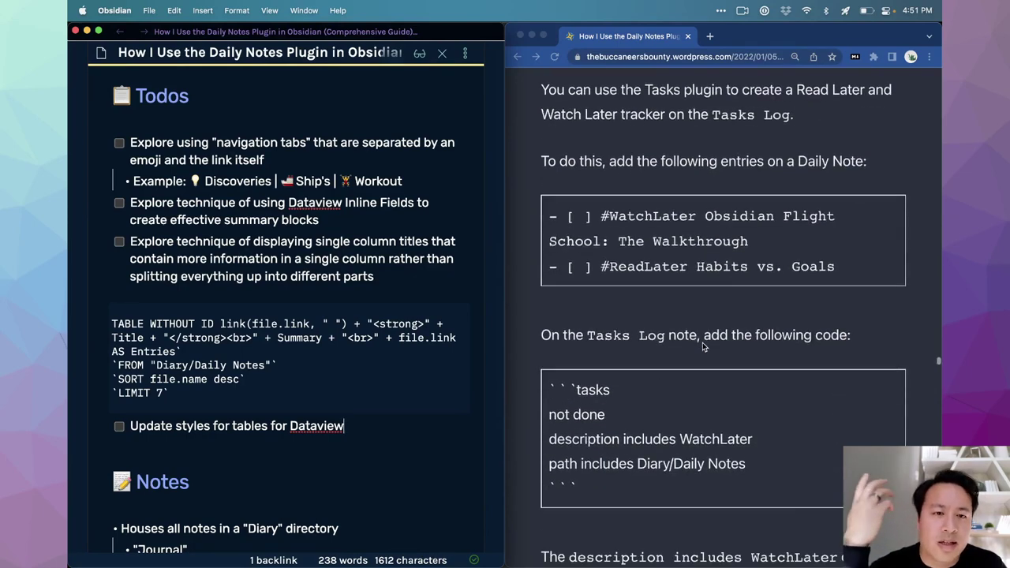
scroll(703, 346, "down", 2)
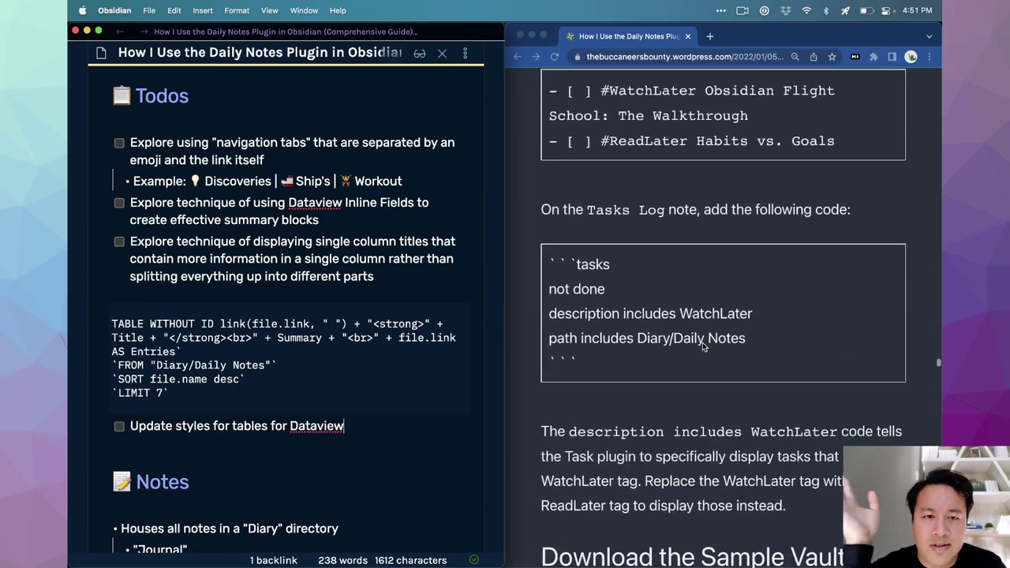
scroll(702, 347, "down", 6)
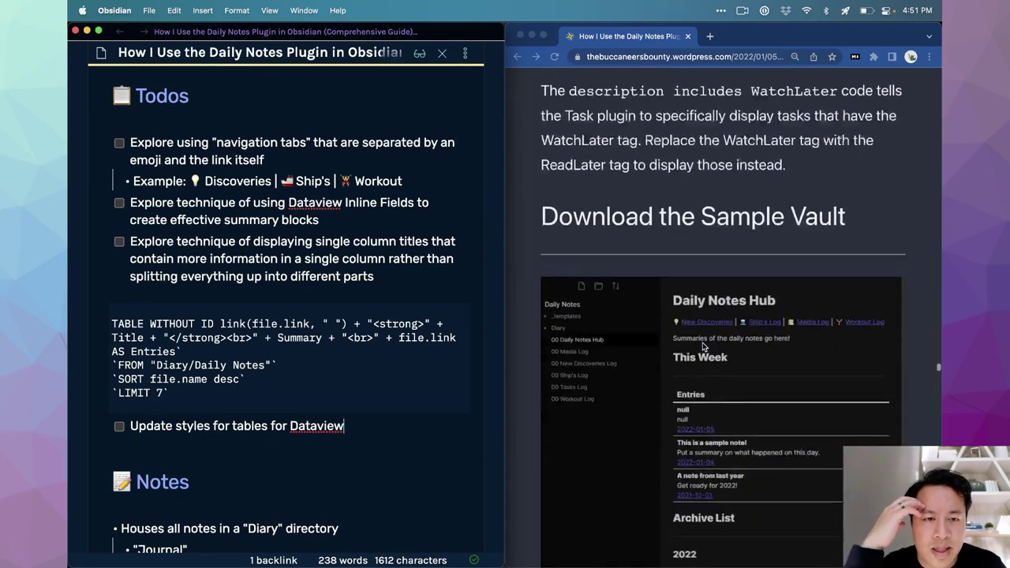
scroll(704, 347, "down", 12)
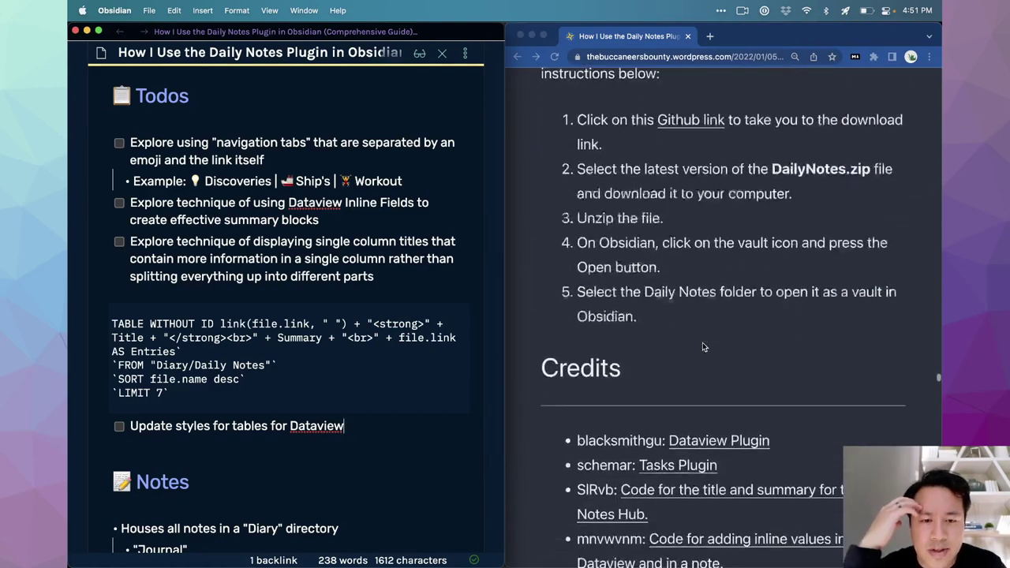
scroll(705, 348, "up", 3)
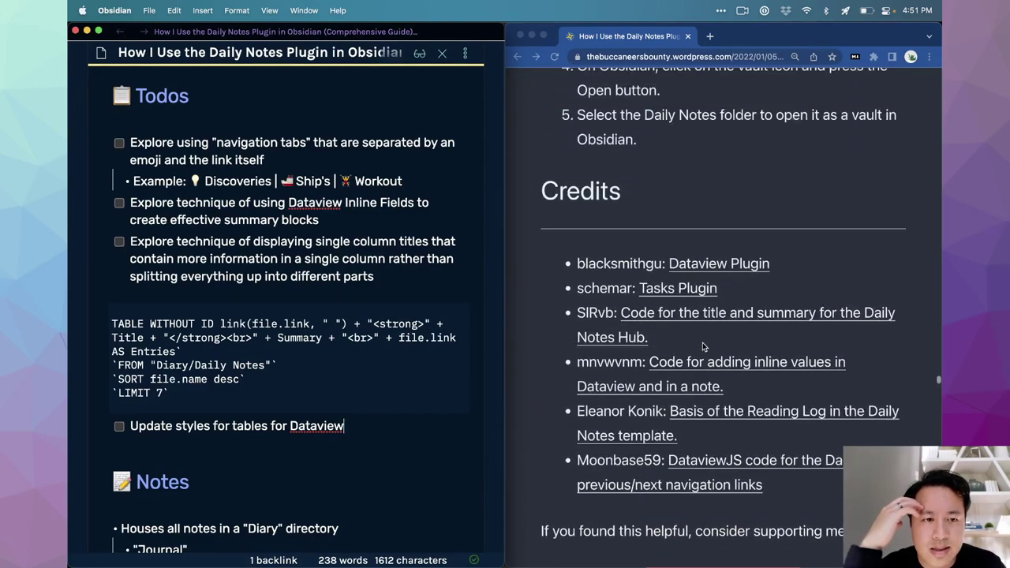
scroll(704, 347, "down", 1)
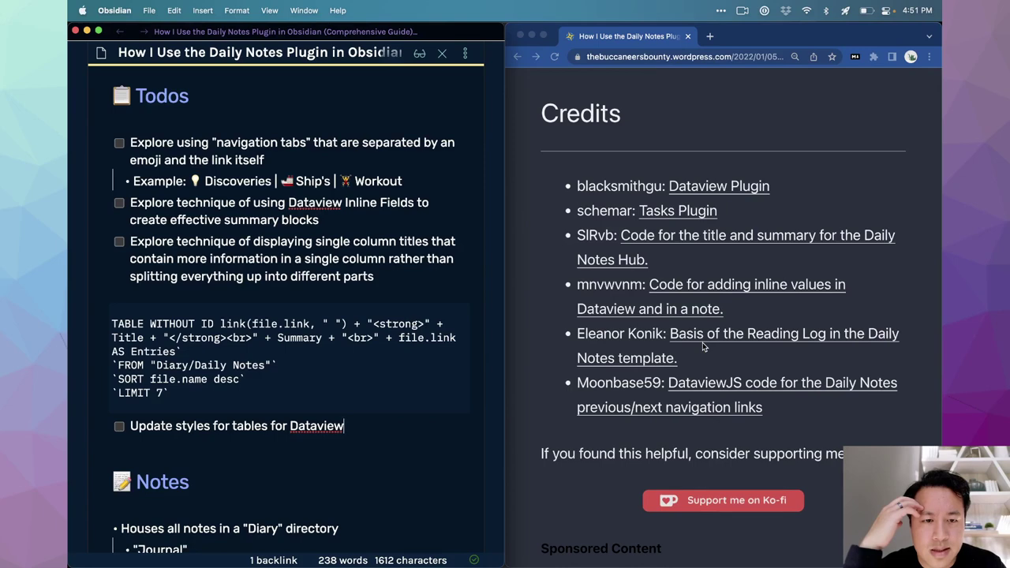
scroll(651, 423, "down", 1)
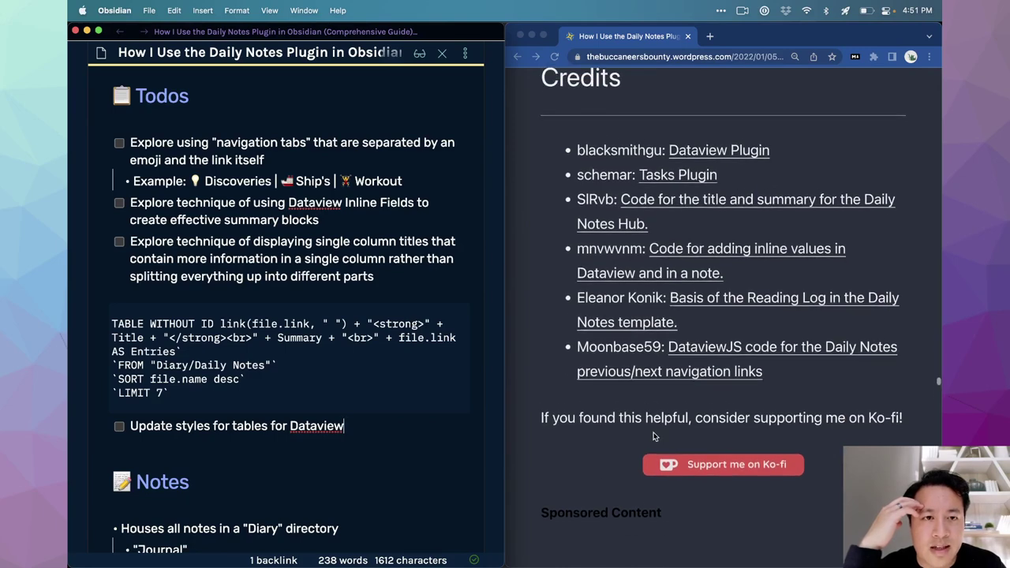
scroll(653, 436, "up", 1)
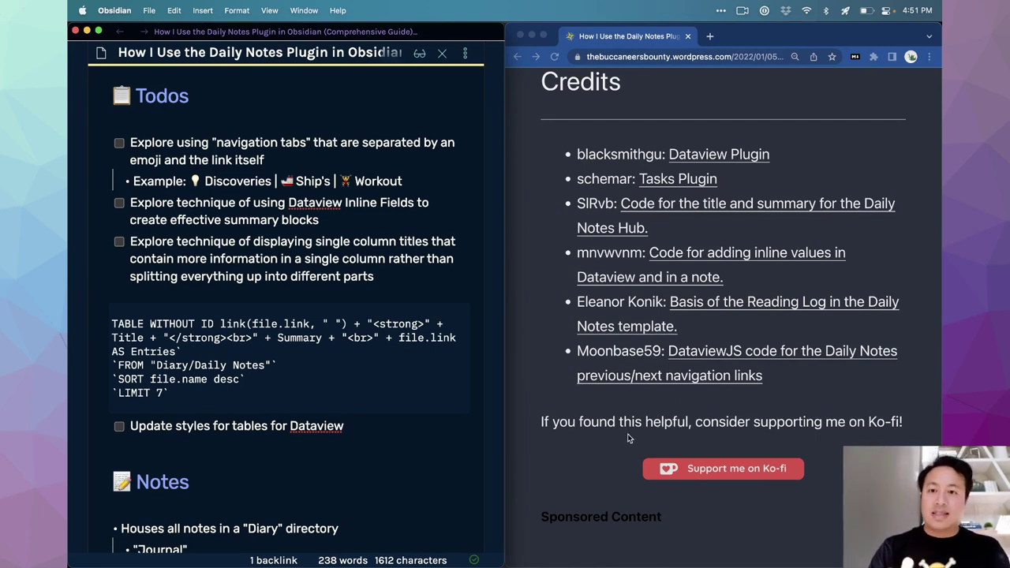
Step: Start a new checkbox item reading 'Look back into Tasks plugin' under the styles task
scroll(407, 395, "up", 1)
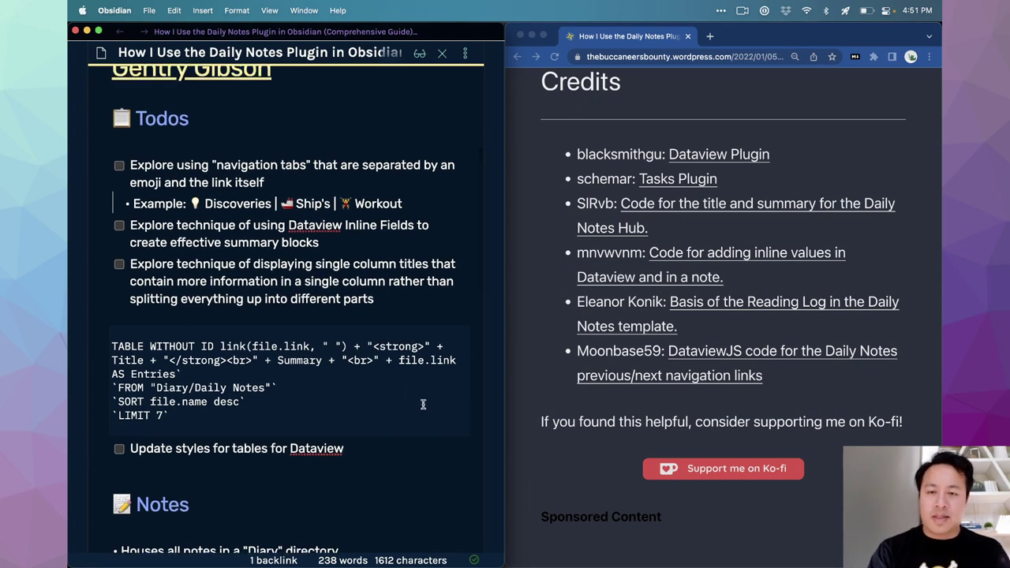
key("Return")
type("L")
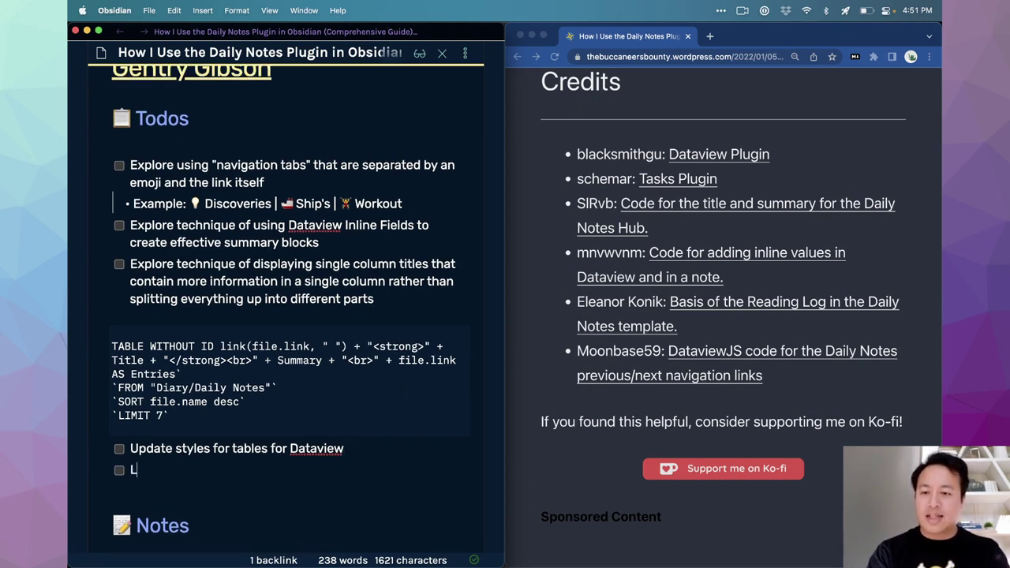
type("ook back into Tasks plugin")
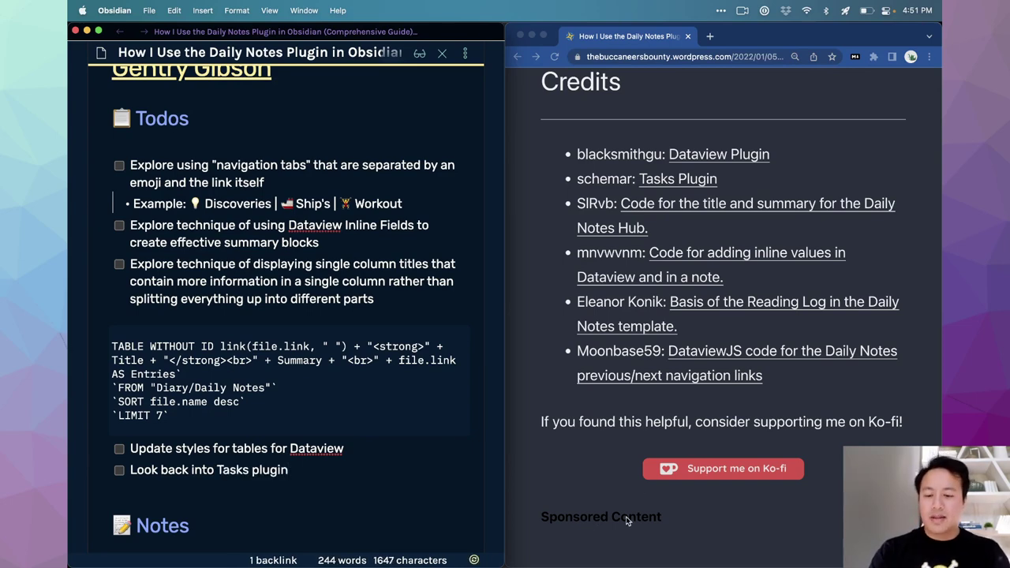